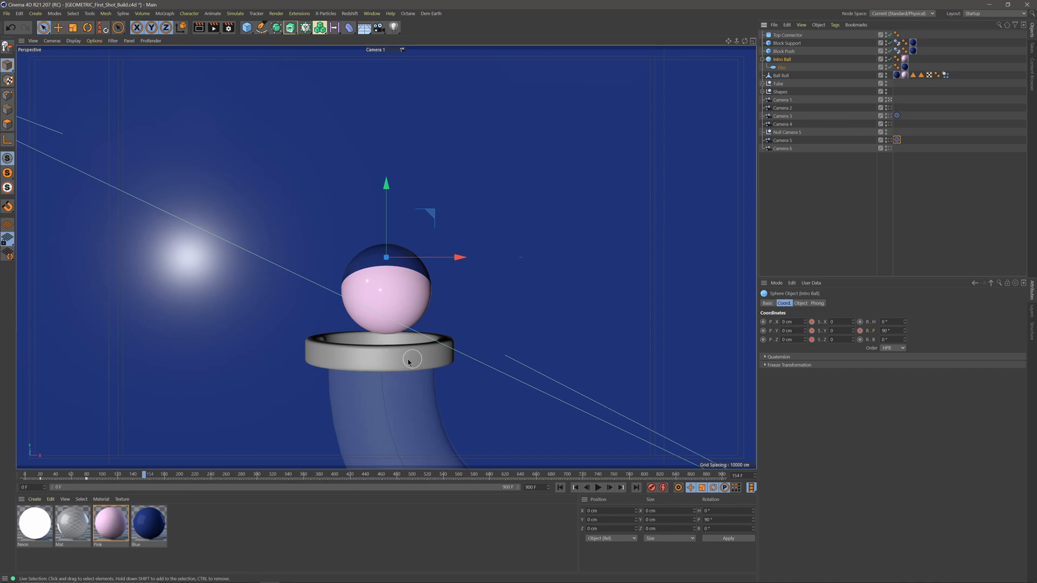
Step: Play the shot through Camera 1, rewind it, and leave the camera to view the whole scene from the default camera
left_click(599, 487)
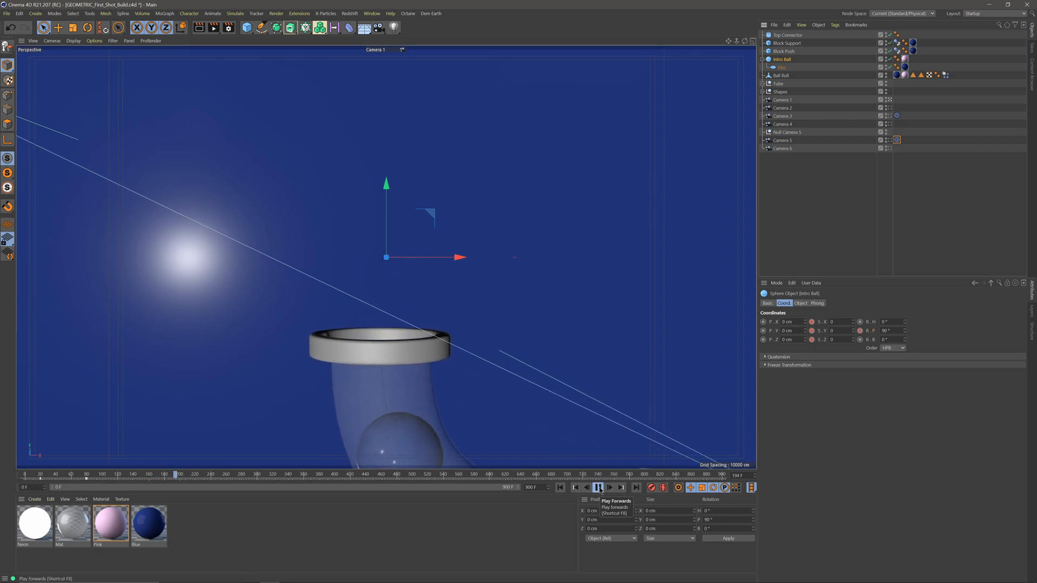
left_click(560, 488)
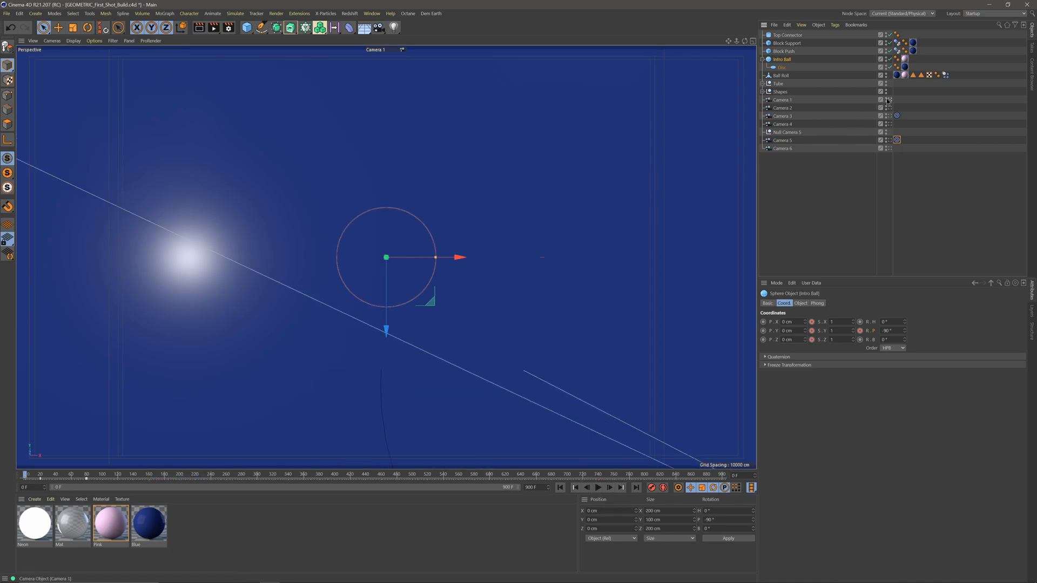
left_click(888, 100)
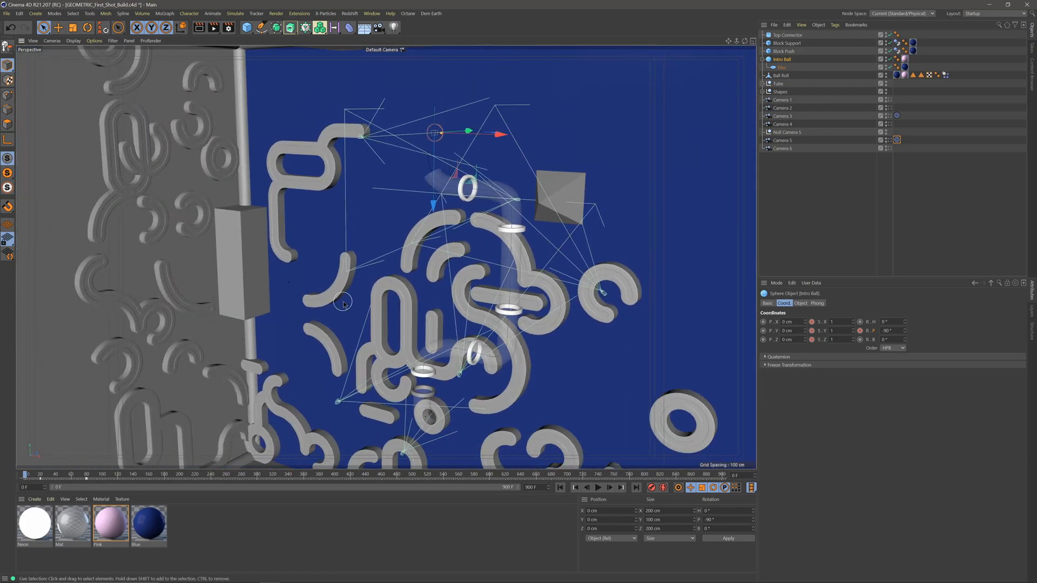
scroll(343, 302, "down", 2)
middle_click_drag(382, 314, 385, 274, "alt")
left_click_drag(384, 274, 392, 268, "alt")
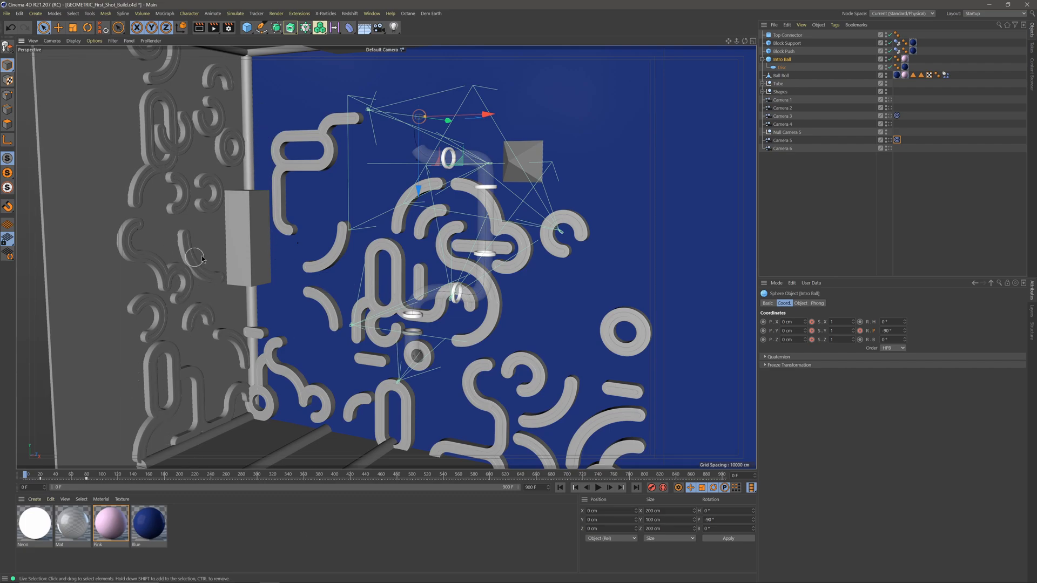
Step: Switch to Microsoft Edge, browse the Paaatterns page down to its pattern style previews, and return to Cinema 4D
key("super")
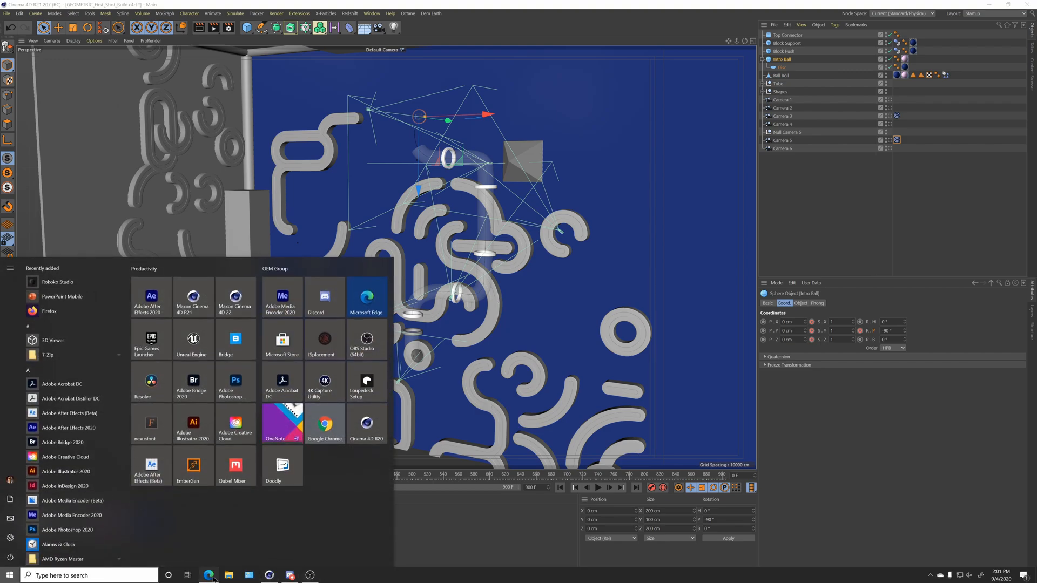
left_click(364, 305)
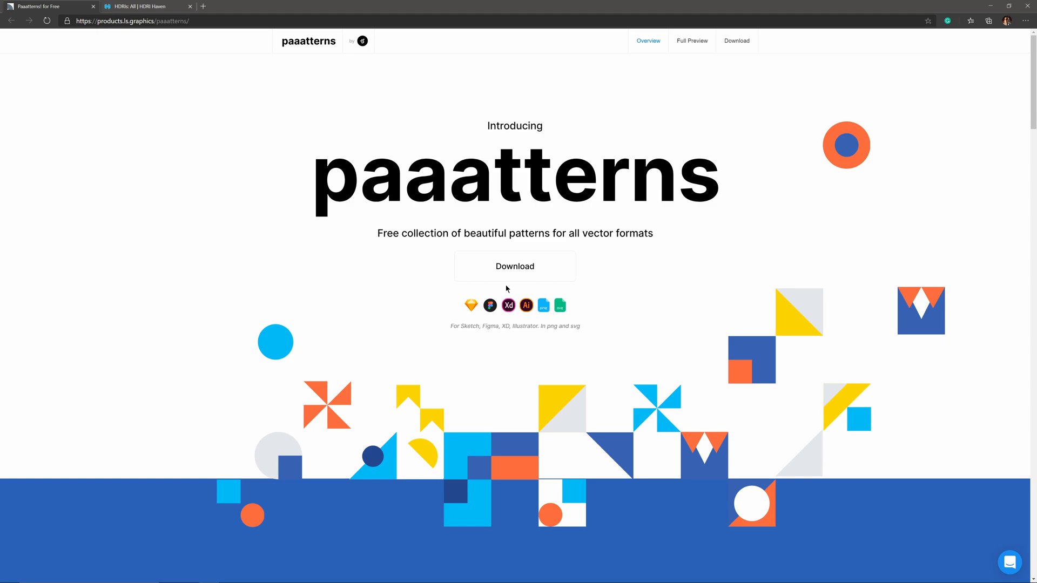
scroll(506, 288, "down", 1)
scroll(507, 288, "up", 1)
scroll(506, 288, "down", 1)
scroll(506, 288, "down", 10)
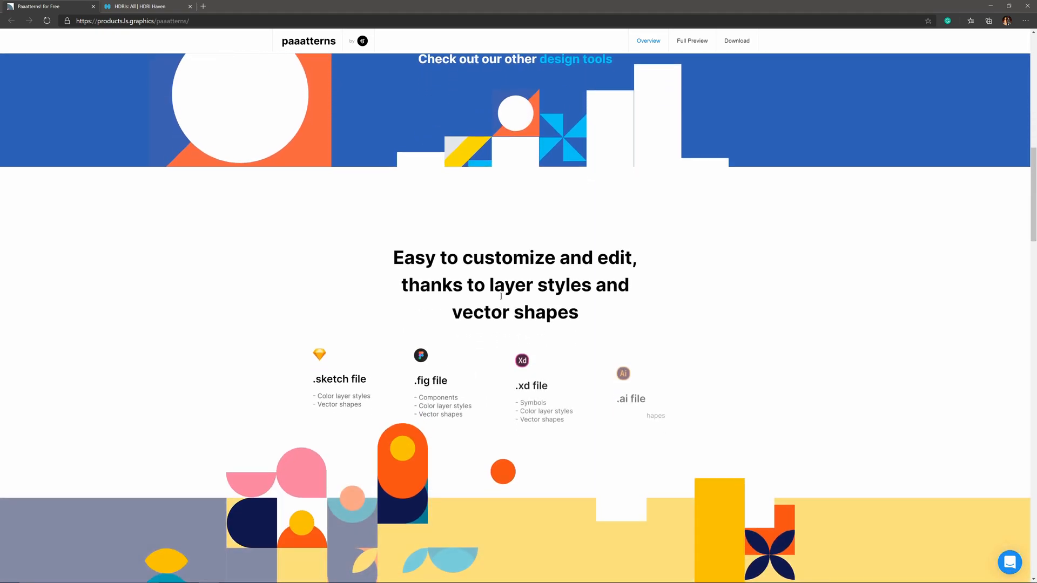
scroll(500, 298, "down", 8)
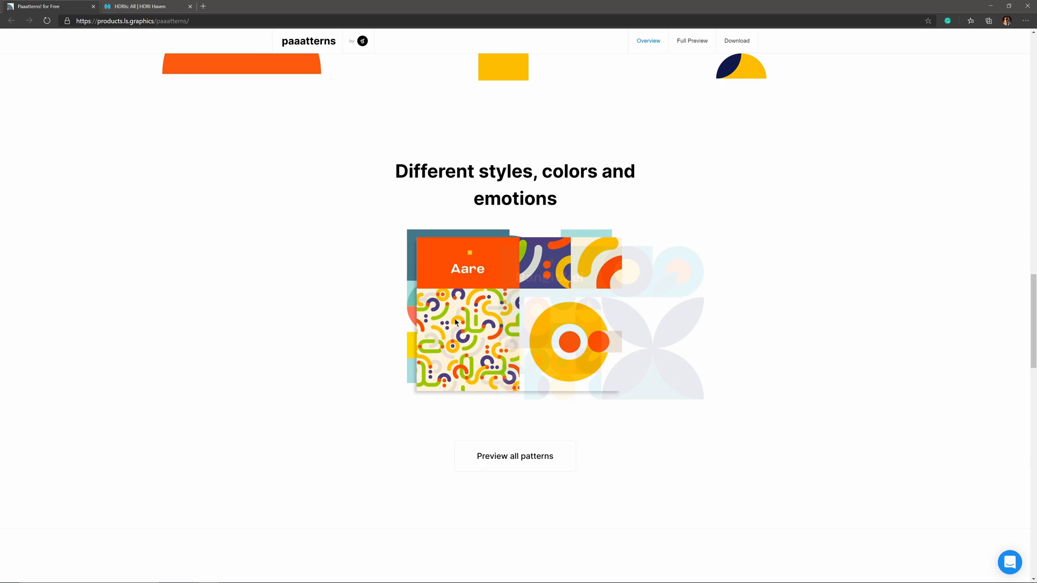
left_click(983, 4)
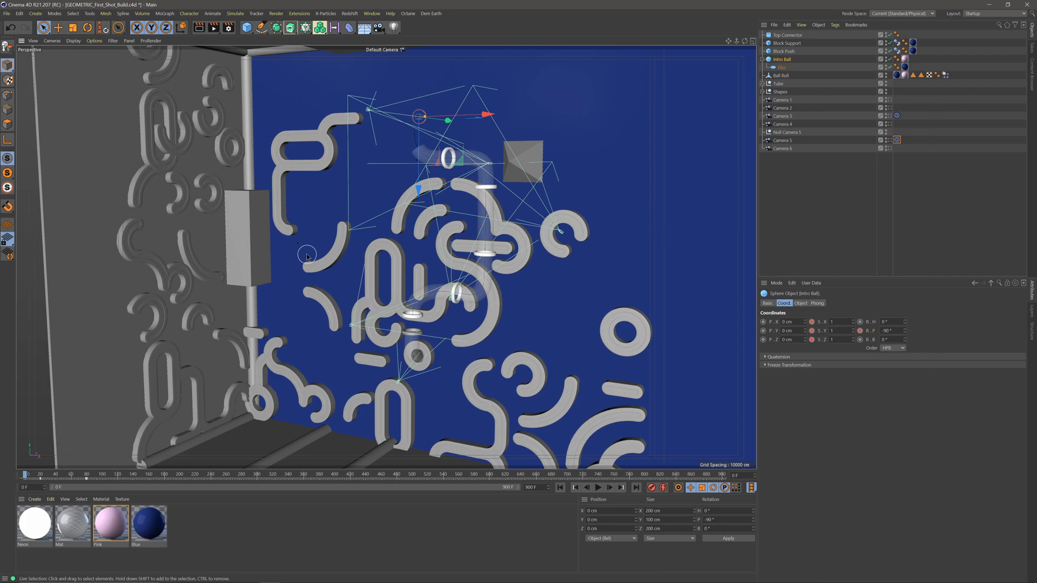
Step: Play the full animation from the default camera and rewind it to the start
left_click(598, 488)
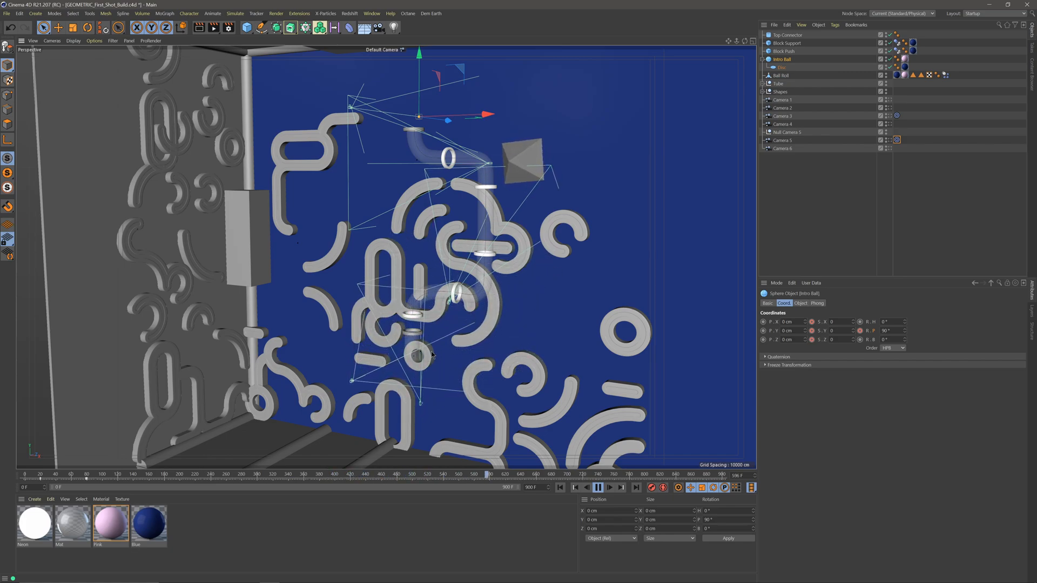
key("shift+f")
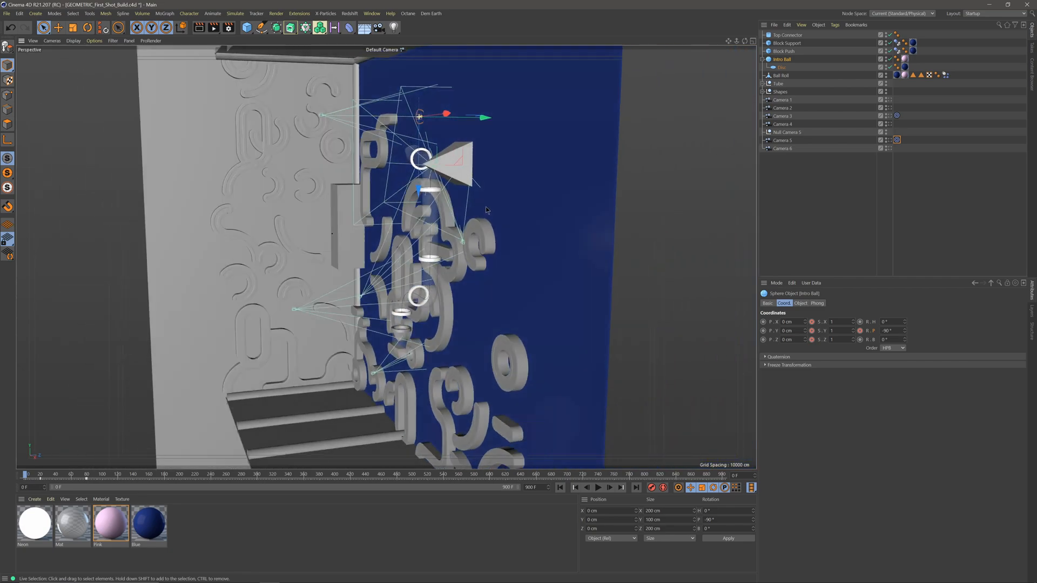
Step: Examine the intro ball and the pushing block from the side during playback, pausing at intervals, and rewind the animation
scroll(452, 159, "up", 8)
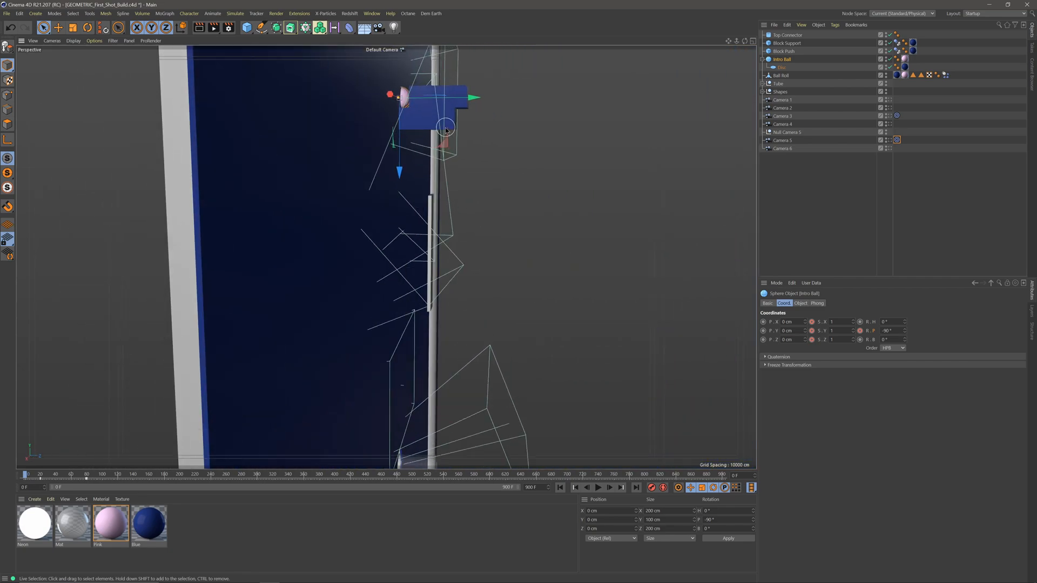
middle_click_drag(445, 127, 507, 249)
scroll(513, 238, "up", 3)
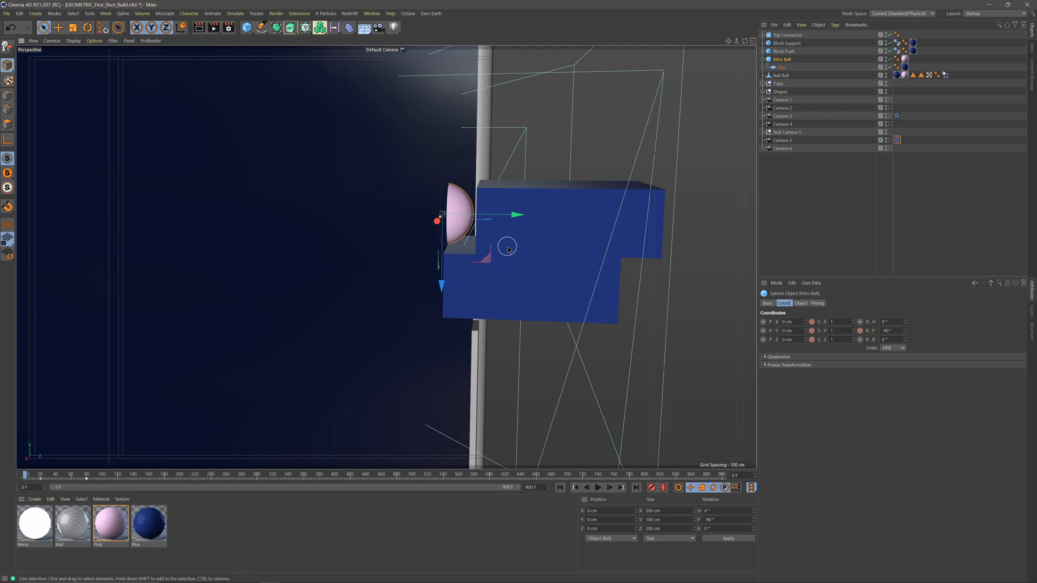
left_click(598, 488)
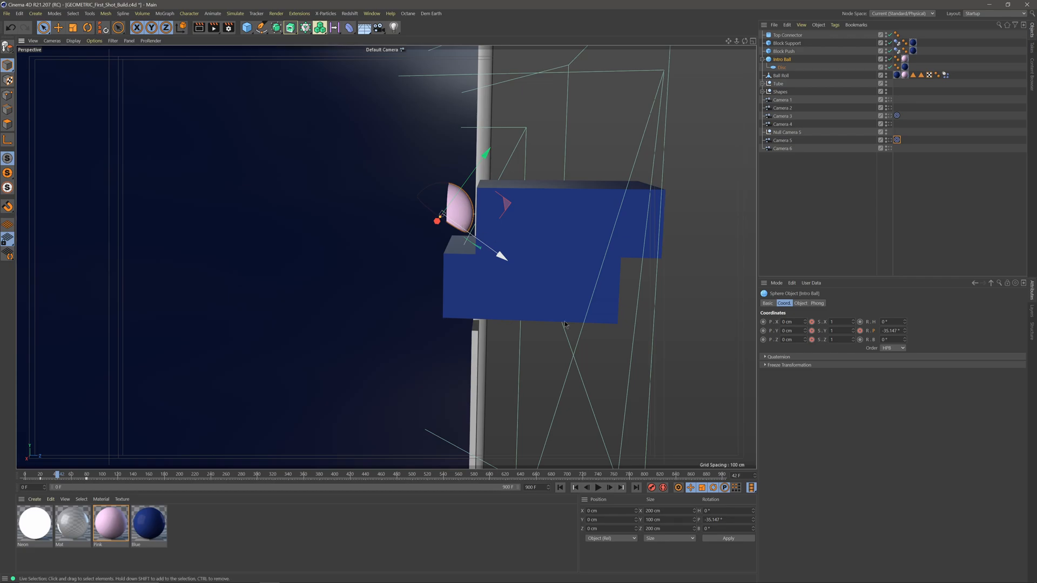
left_click(598, 488)
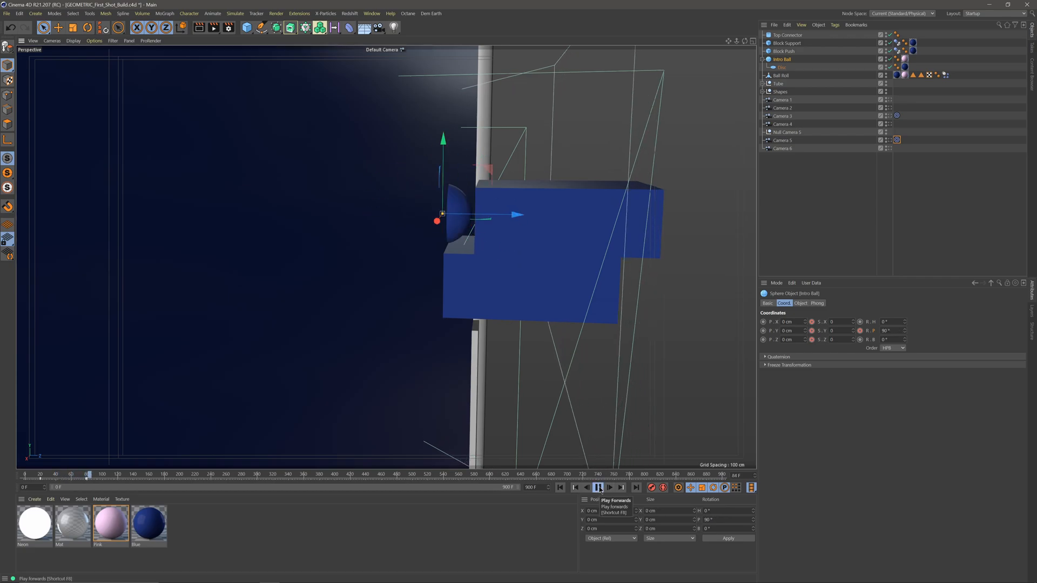
left_click(599, 488)
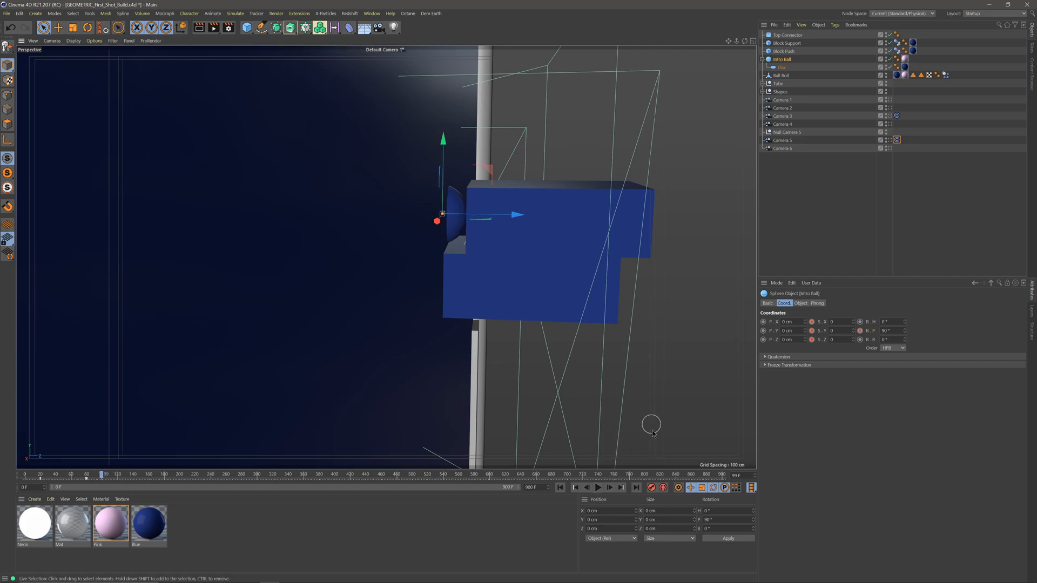
left_click(598, 488)
left_click(601, 488)
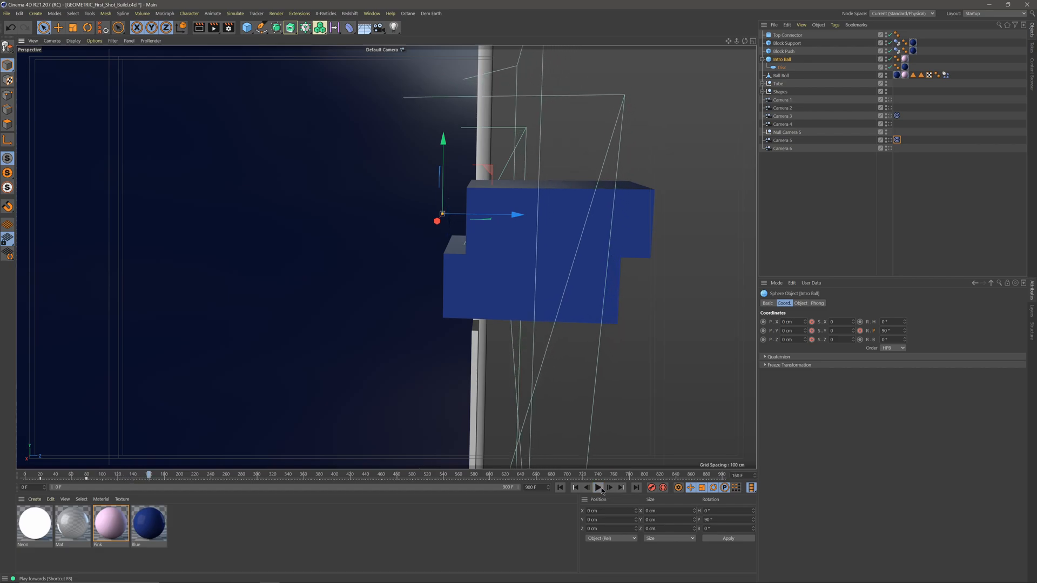
key("shift+f")
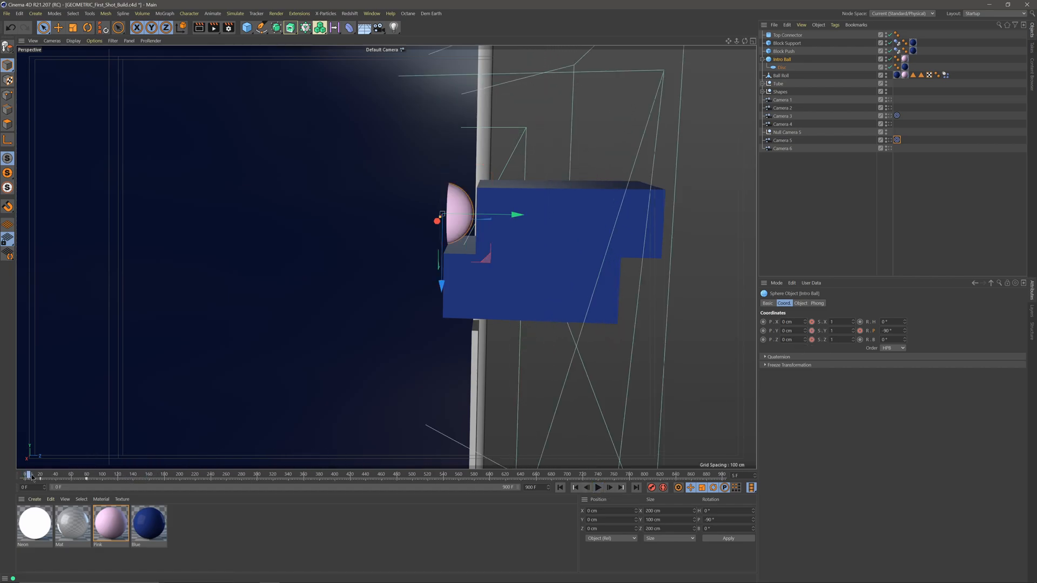
Step: Scrub through the intro ball's rotation and advance frame by frame to frame 80 to examine the ball swap
left_click_drag(31, 476, 84, 479)
left_click(609, 487)
left_click(610, 487)
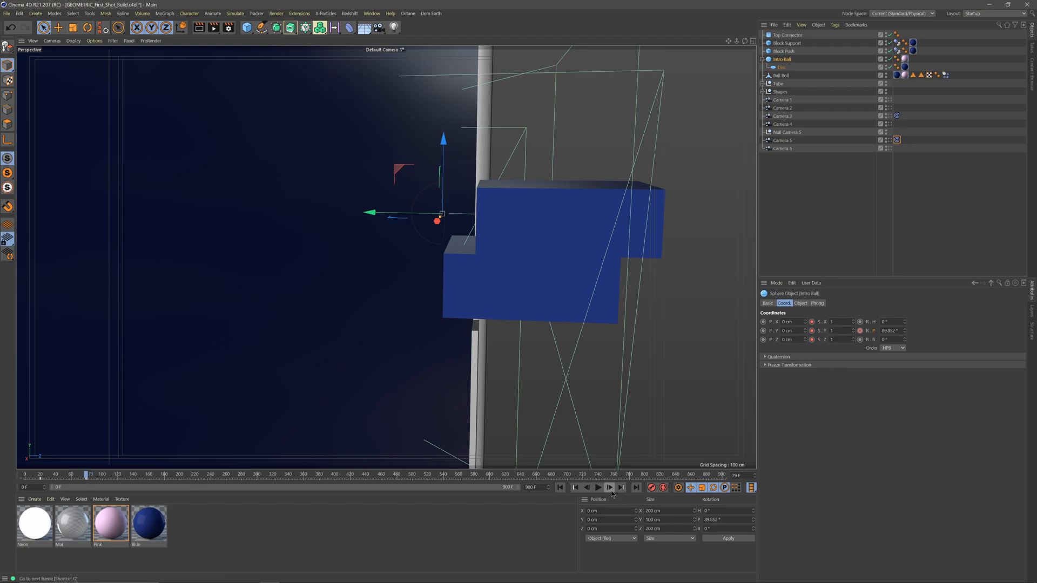
key("g")
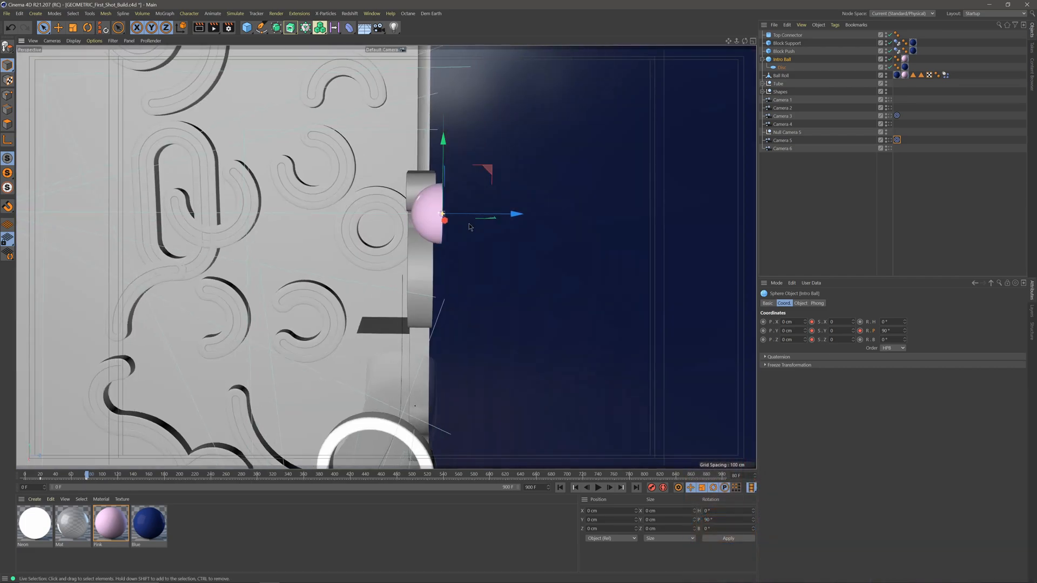
Step: Rewind the timeline to frame 0 and play the opening shot through Camera 1
left_click(575, 488)
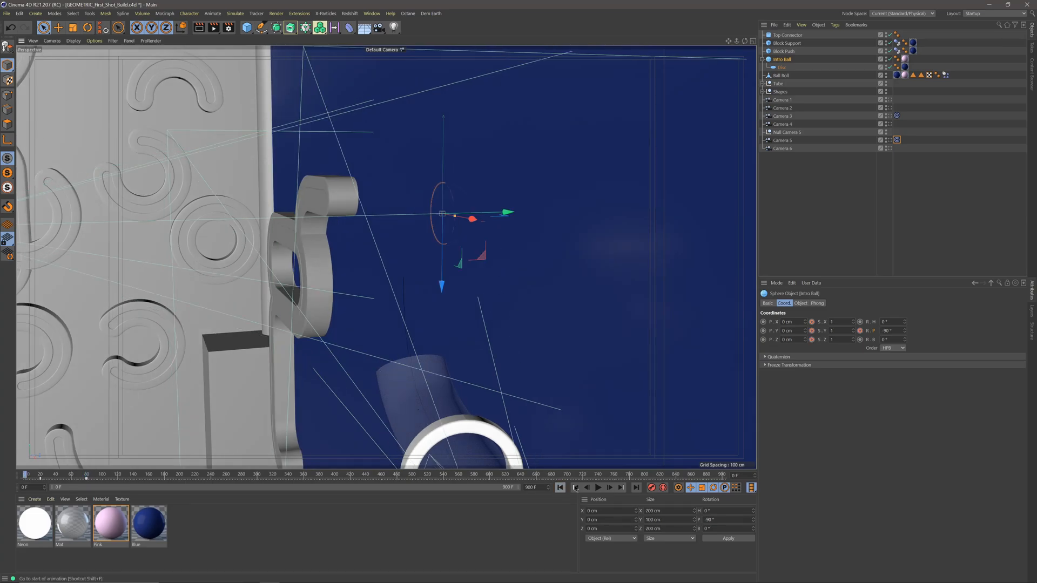
mouse_move(432, 305)
left_mouse_down("alt")
mouse_move(408, 305)
mouse_move(442, 303)
left_mouse_up("alt")
scroll(446, 316, "down", 3)
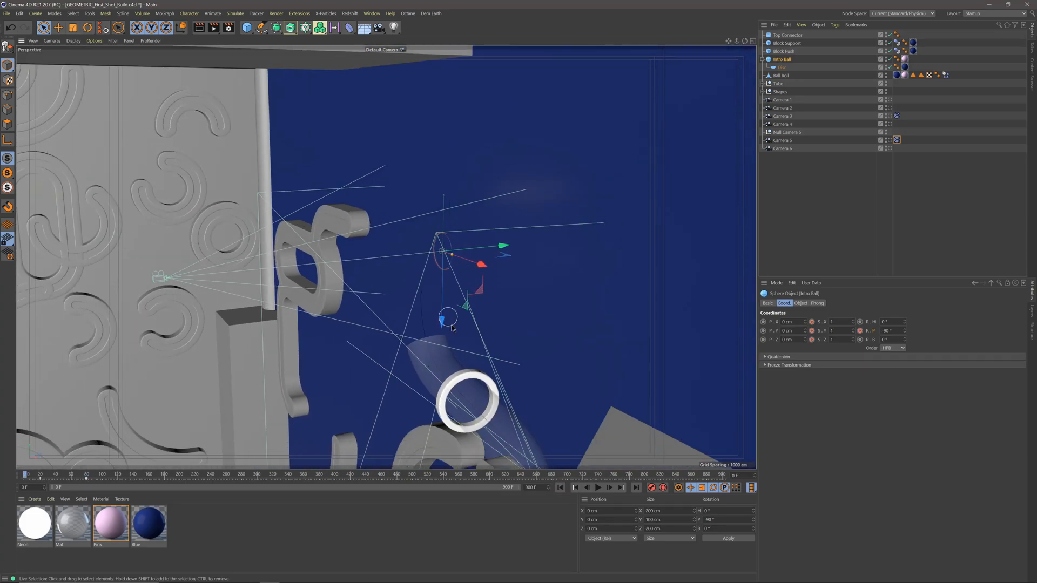
middle_click_drag(451, 328, 463, 250, "alt")
left_click_drag(463, 250, 351, 219, "alt")
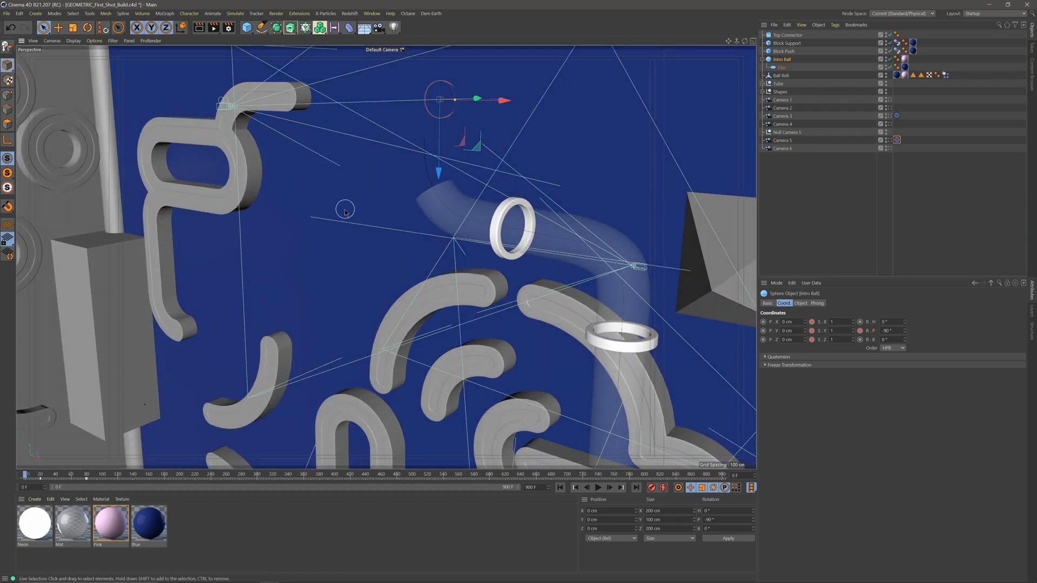
left_click(783, 100)
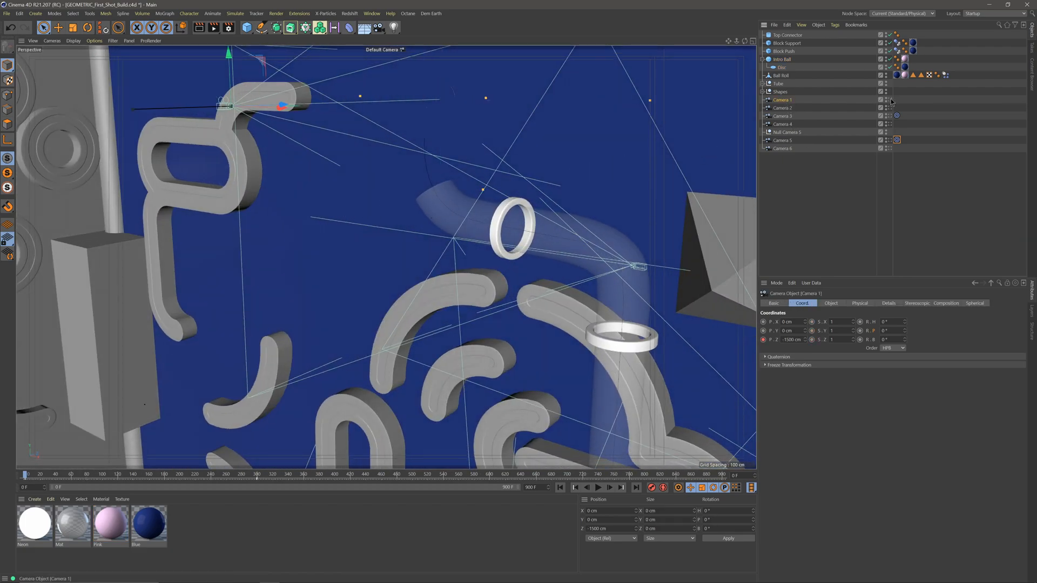
left_click(889, 100)
left_click(598, 488)
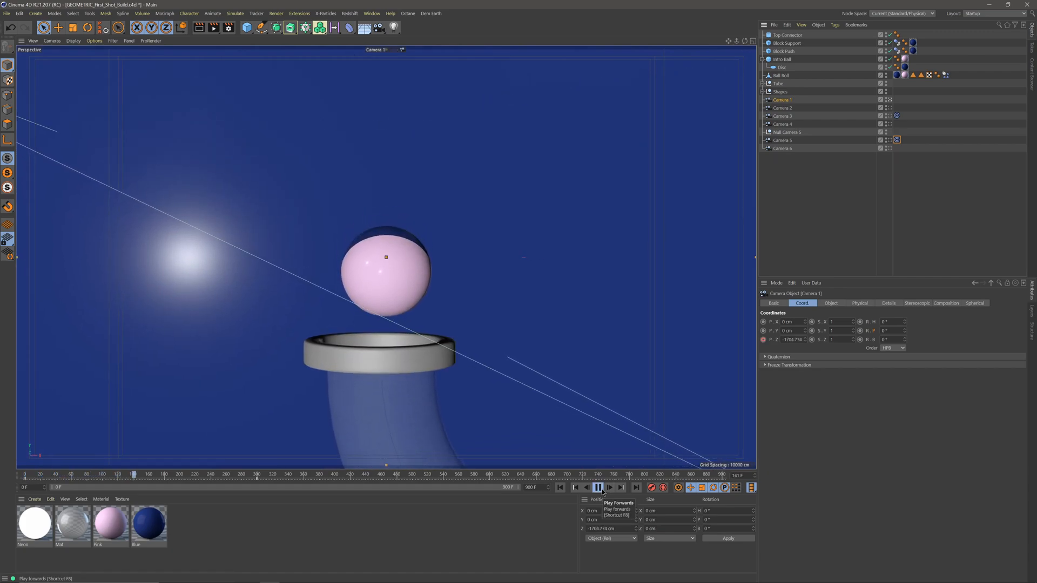
left_click(599, 488)
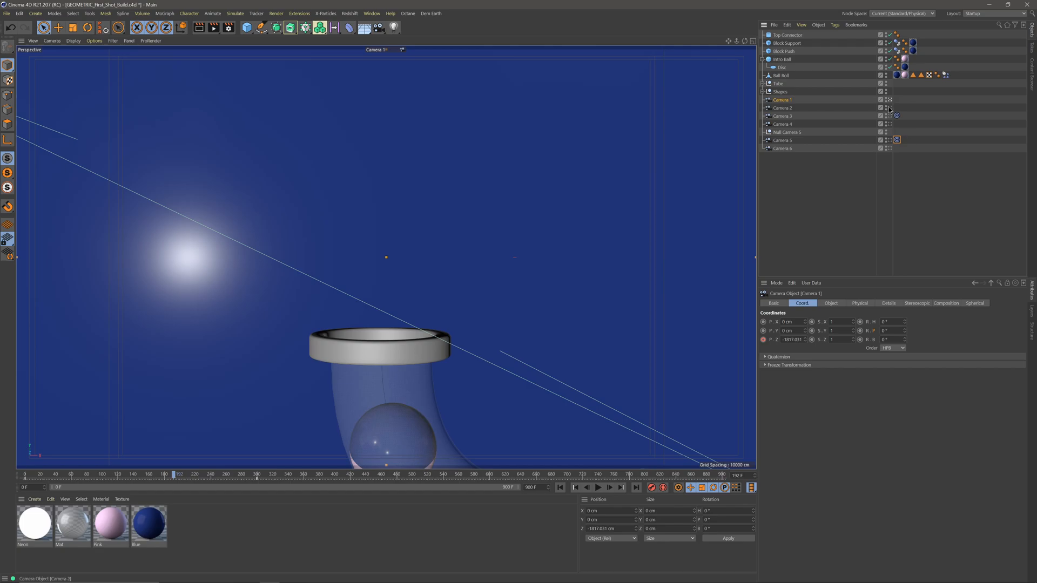
Step: Look through Camera 2 and play its shot of the ball rolling in the tube
left_click(889, 108)
left_click(599, 488)
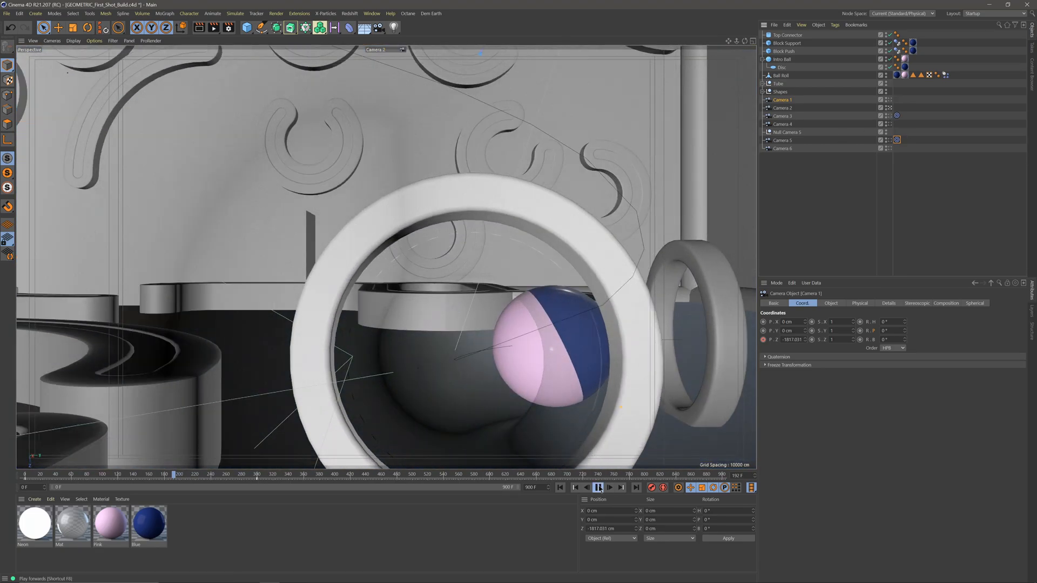
left_click(598, 487)
left_click(881, 110)
Step: Look through Camera 3, inspect its Target tag aimed at Ball Roll, and play the shot
left_click(889, 116)
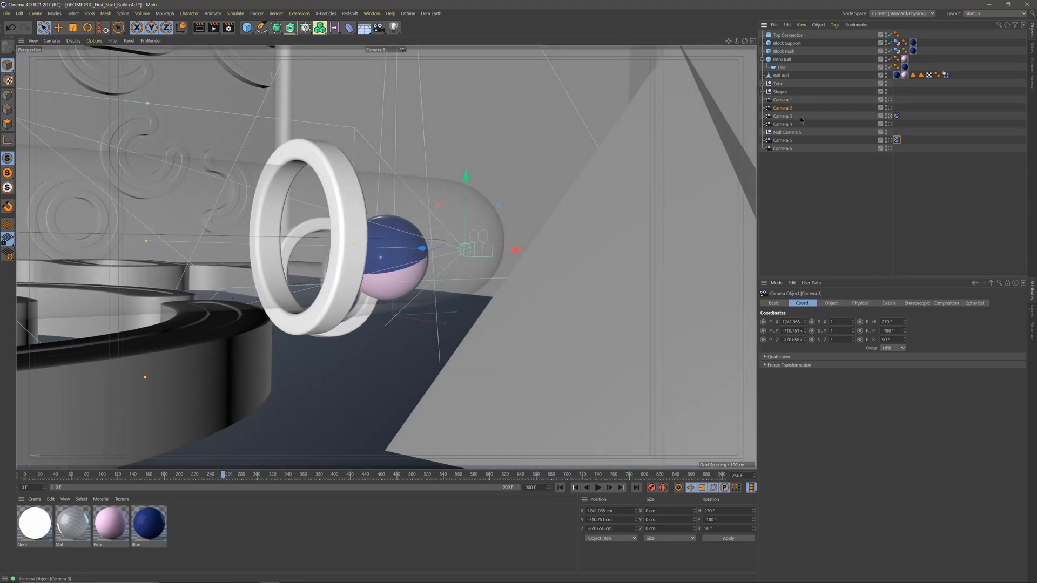
left_click(779, 119)
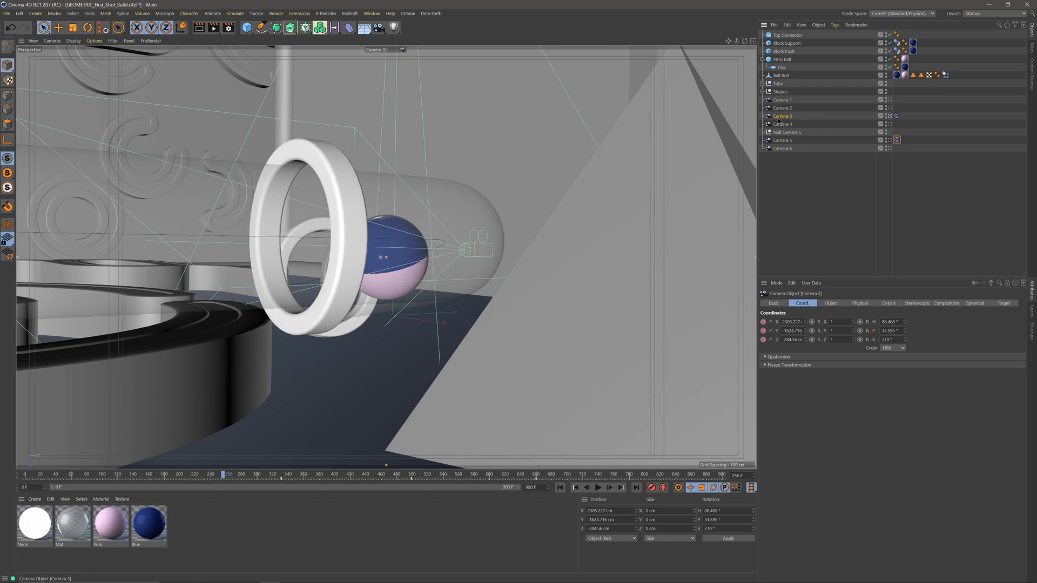
left_click(897, 115)
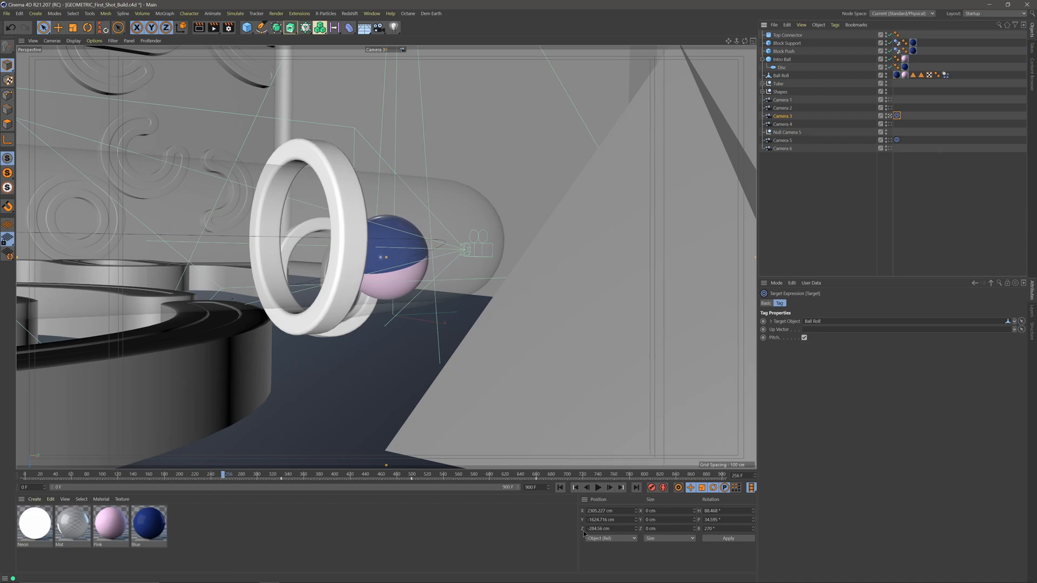
left_click(598, 488)
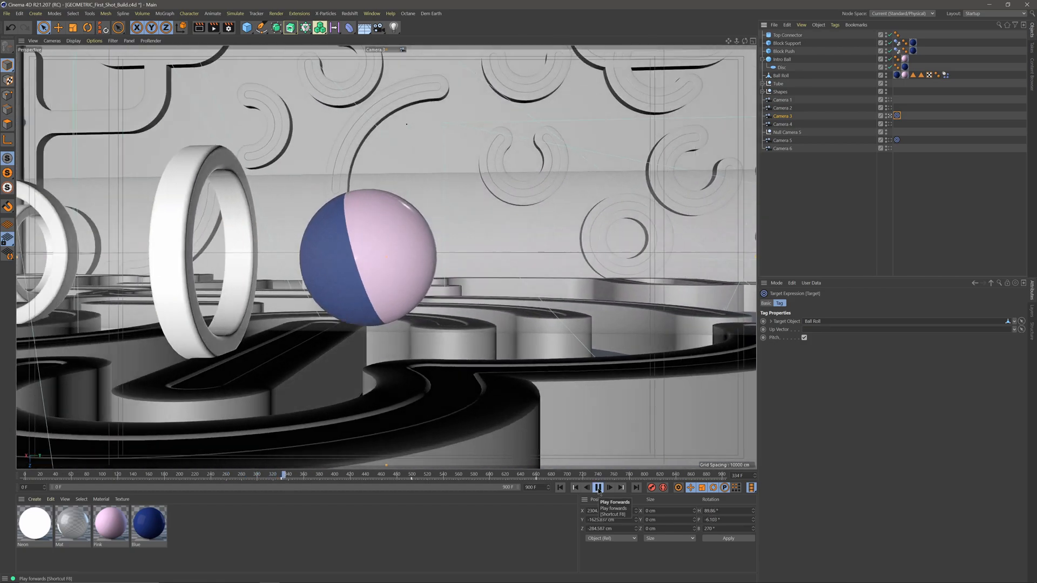
left_click(598, 487)
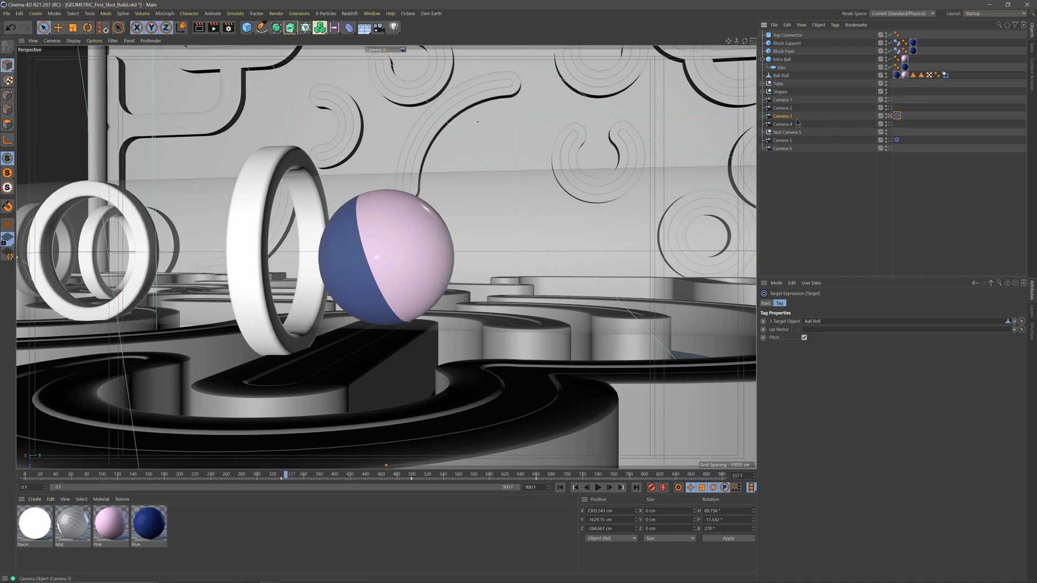
Step: Locate the Target tag among the animation tags available for Camera 3
left_click(788, 117)
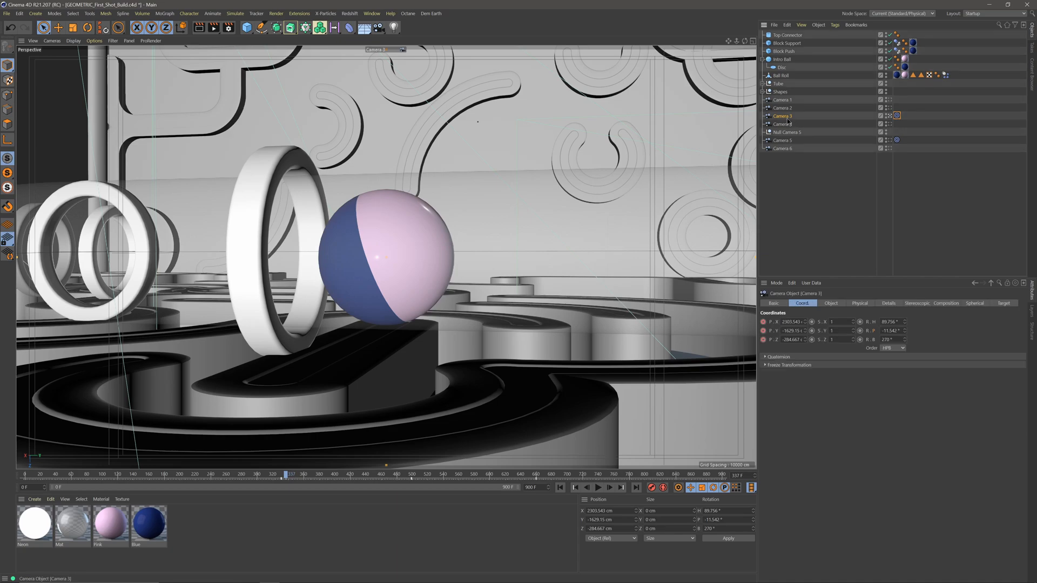
left_click(835, 25)
mouse_move(844, 40)
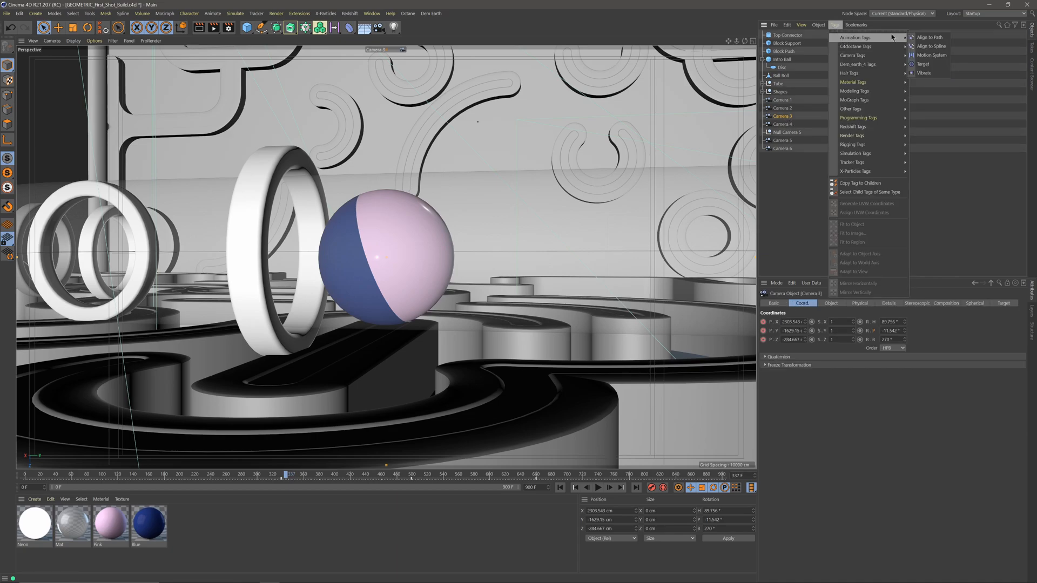
left_click(923, 66)
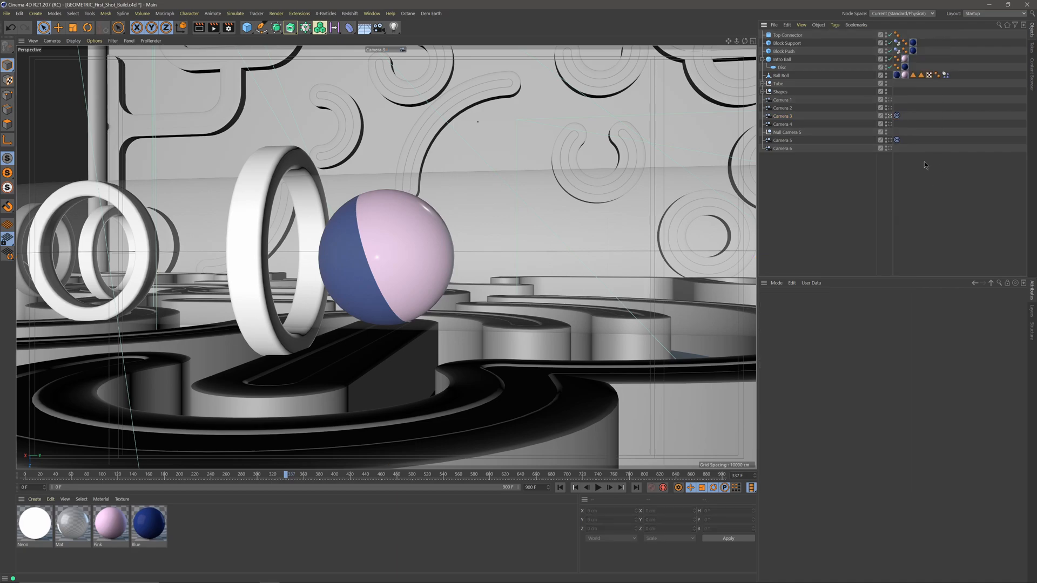
Step: Check the target object of Camera 3's Target tag, and look through Camera 4 to play its shot
left_click(898, 116)
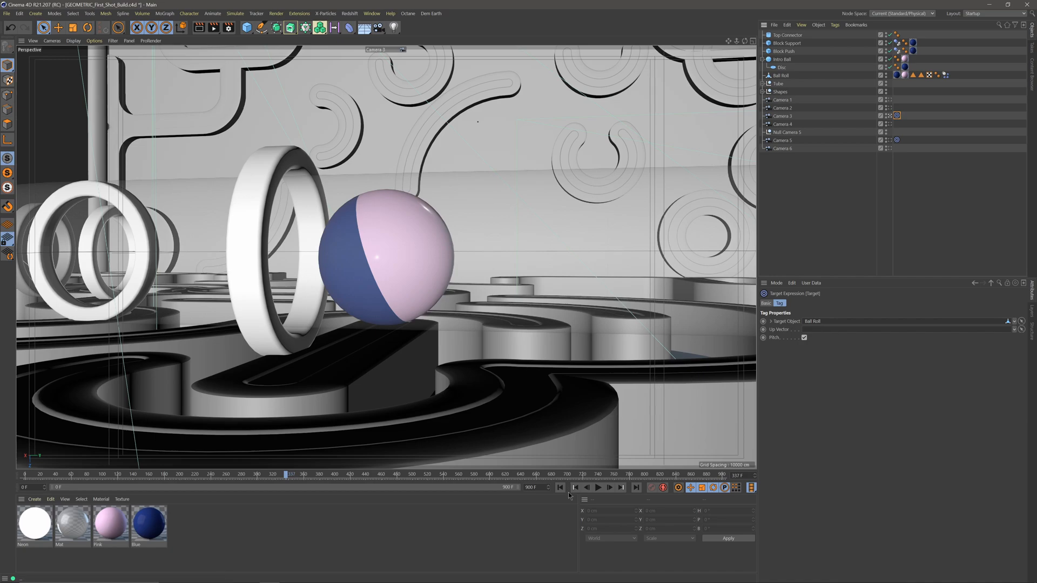
left_click(784, 128)
left_click(889, 124)
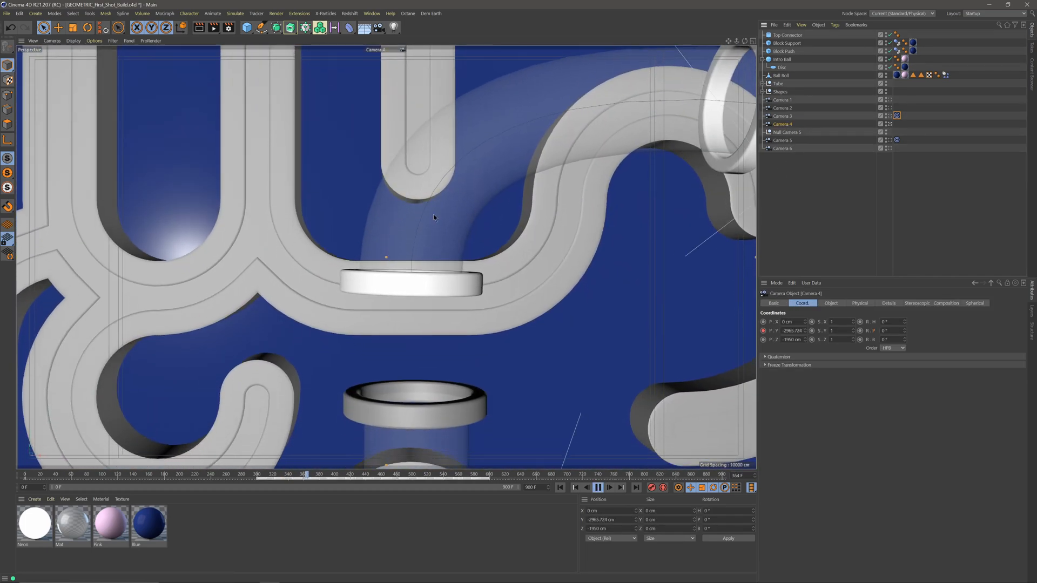
left_click(598, 488)
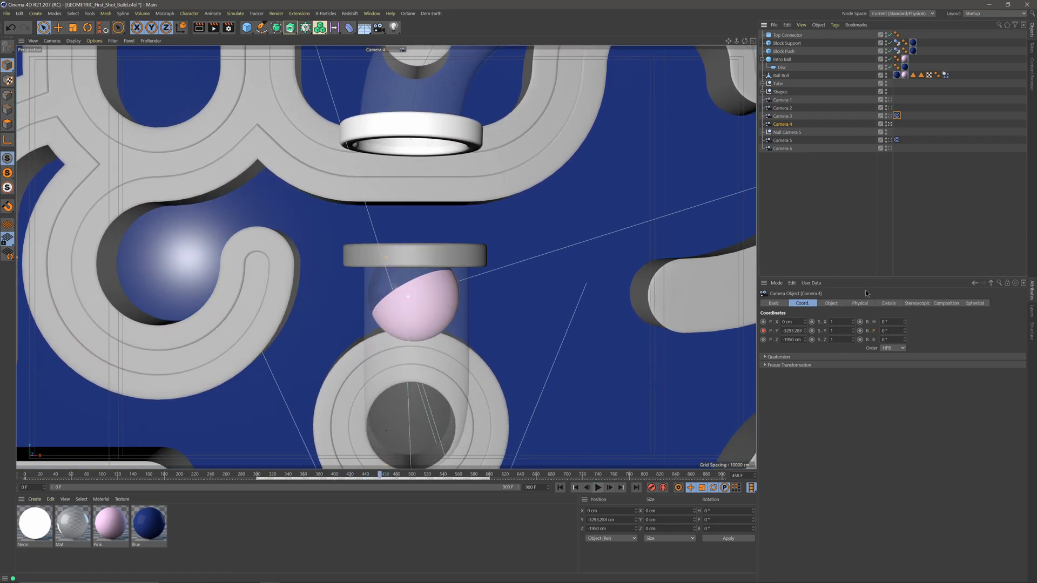
Step: Look through Camera 5, inspect its Target tag and the Null Camera 5 it aims at, and play the shot
left_click(882, 141)
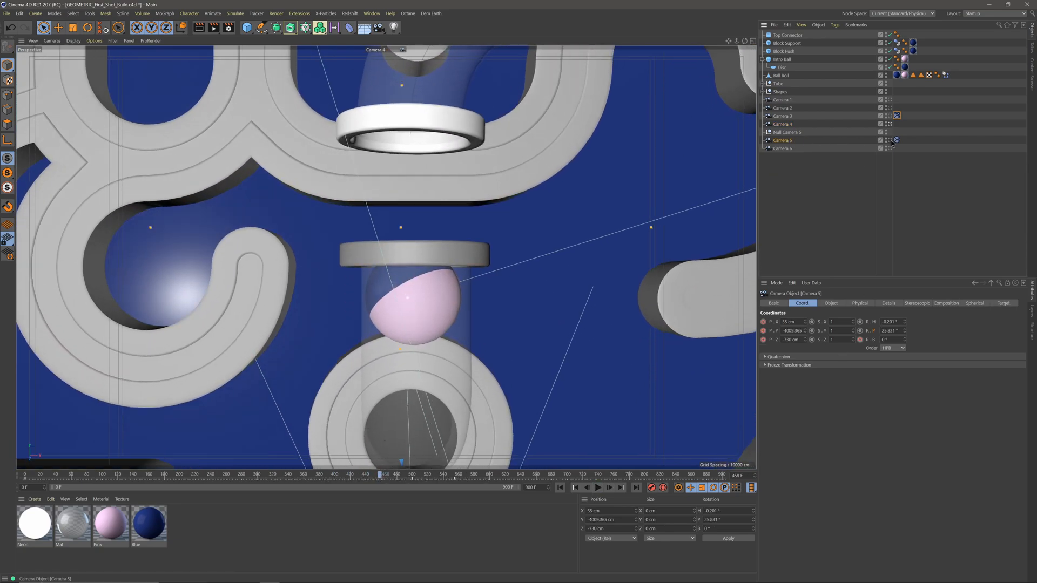
left_click(890, 141)
left_click(897, 140)
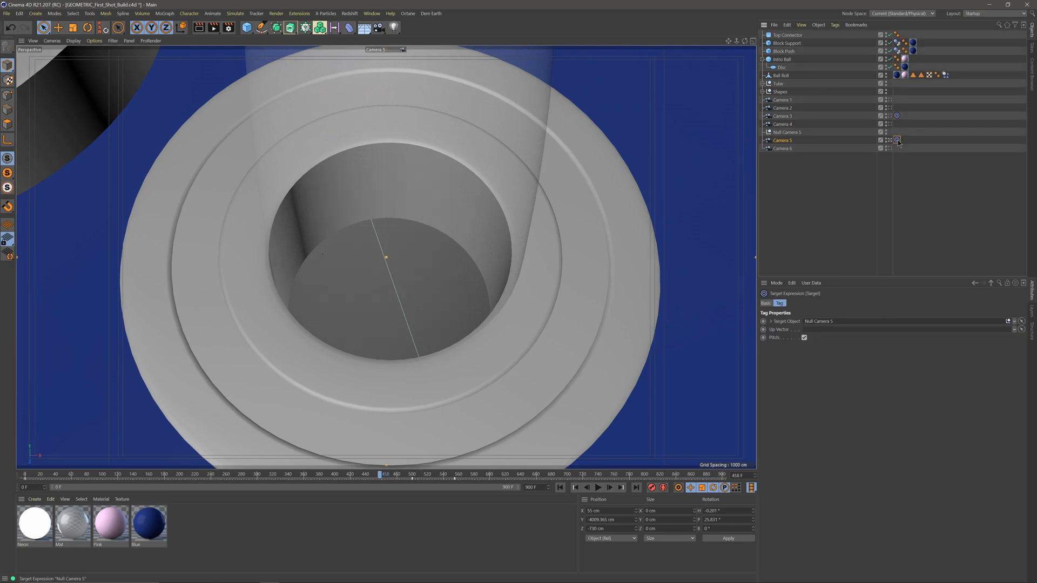
left_click(790, 132)
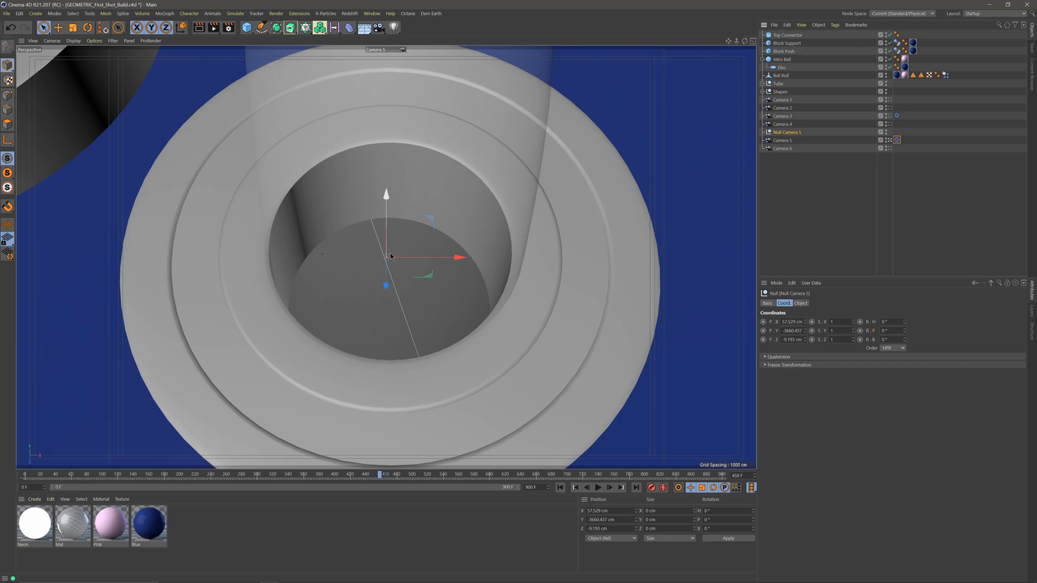
left_click(598, 489)
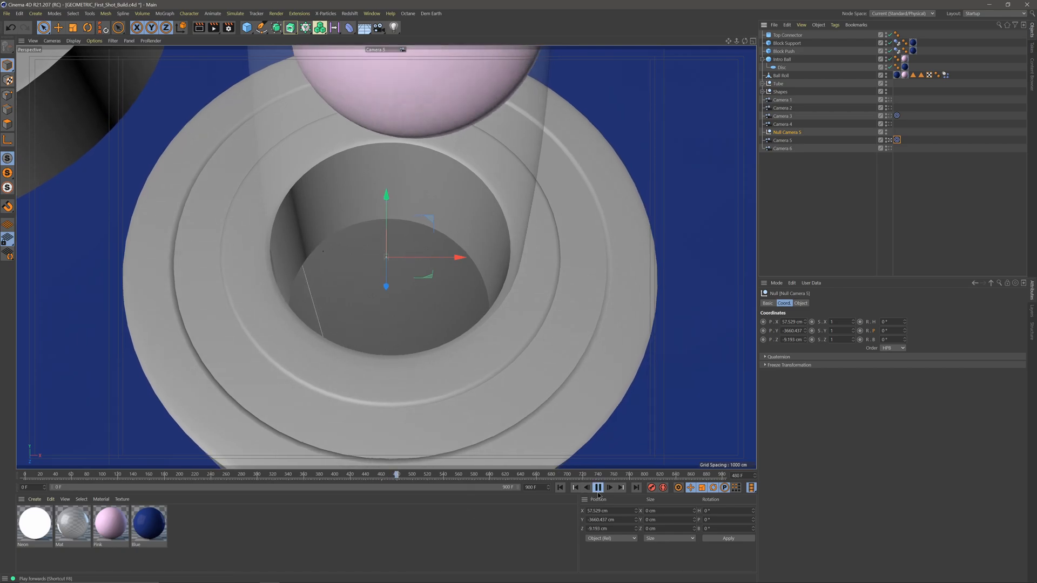
left_click(598, 492)
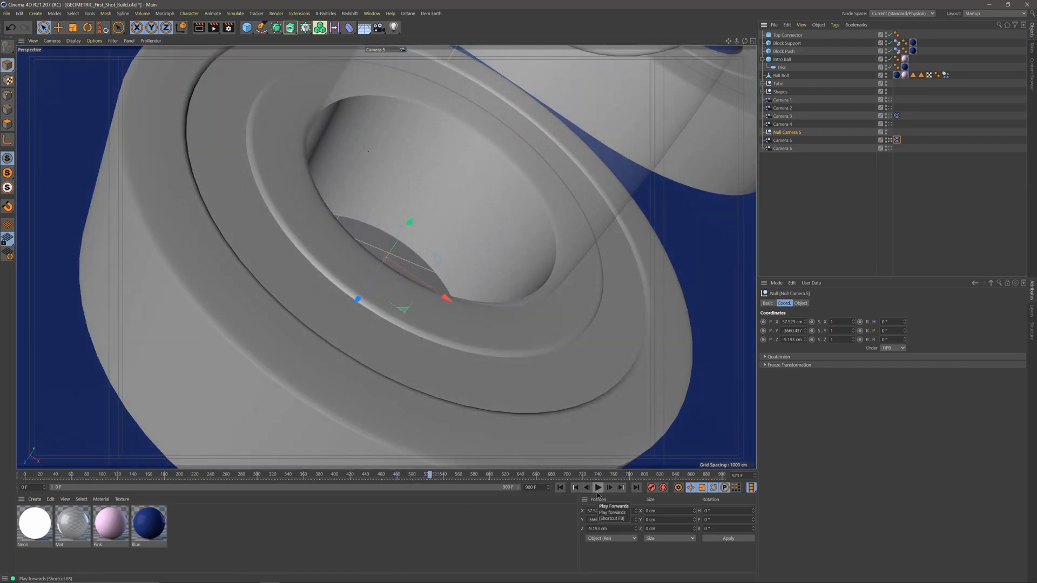
left_click(597, 489)
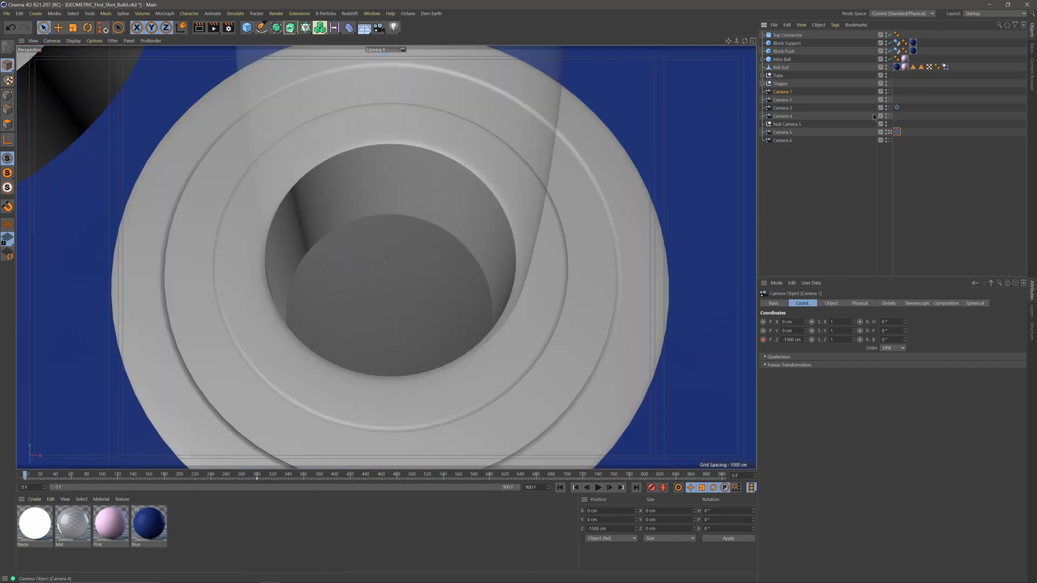
Step: Look through Camera 1 from frame 0 and switch the interface to the Animate layout
left_click(889, 91)
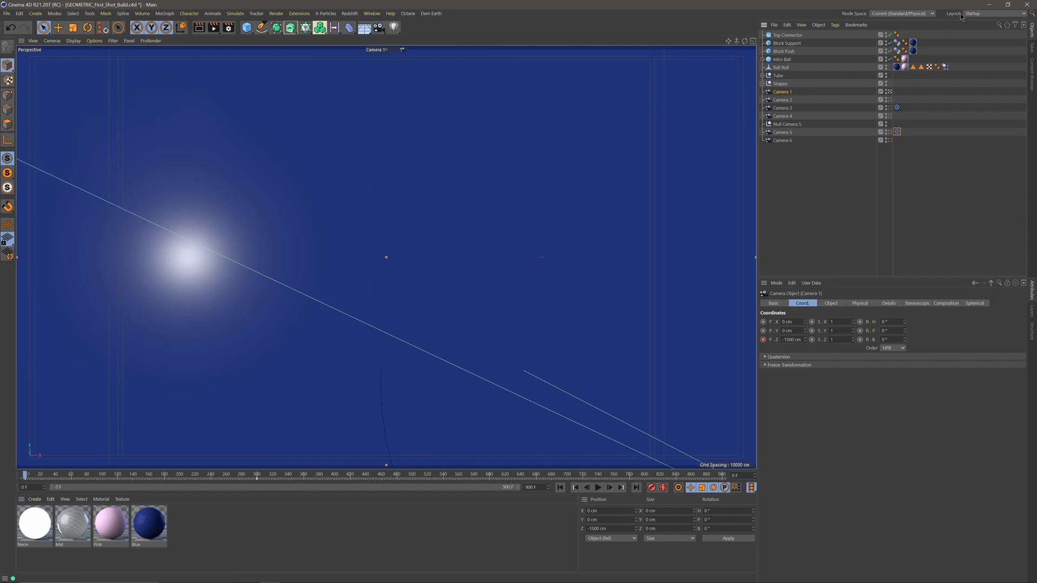
left_click(977, 14)
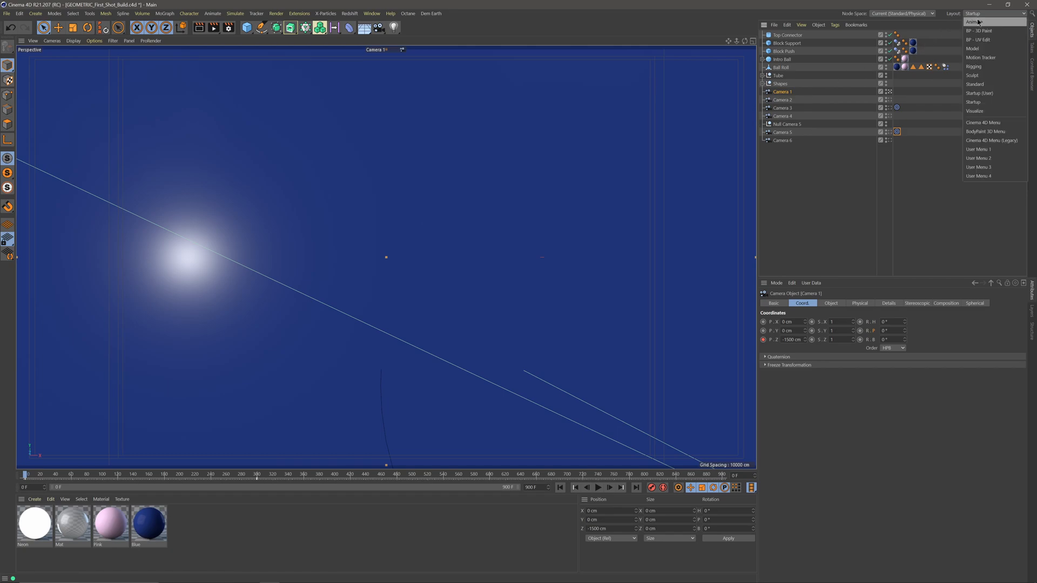
left_click(973, 22)
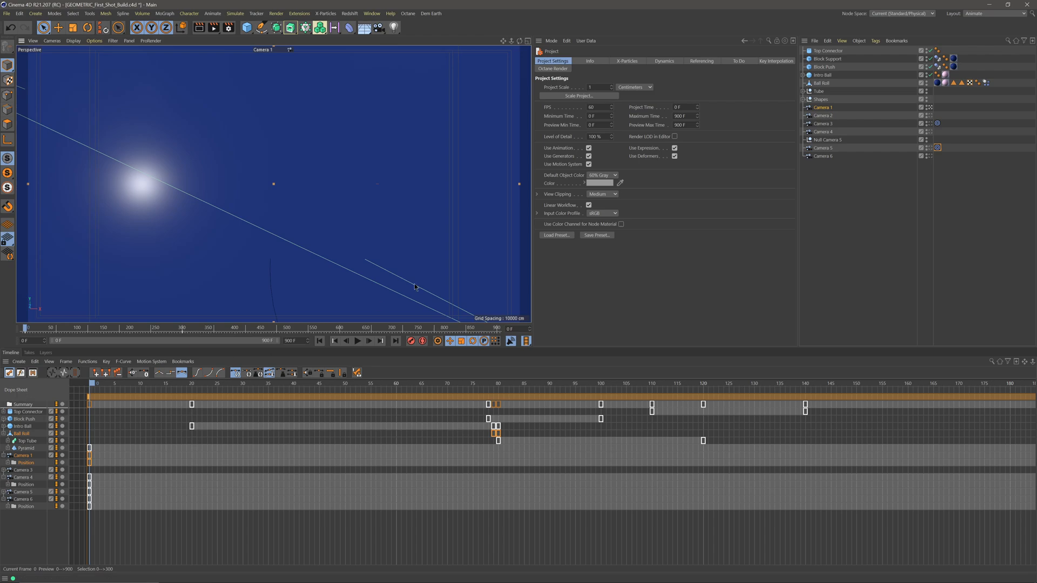
Step: Reduce the timeline's object list to Intro Ball, Ball Roll, Camera 3 and Camera 5
left_click(810, 76)
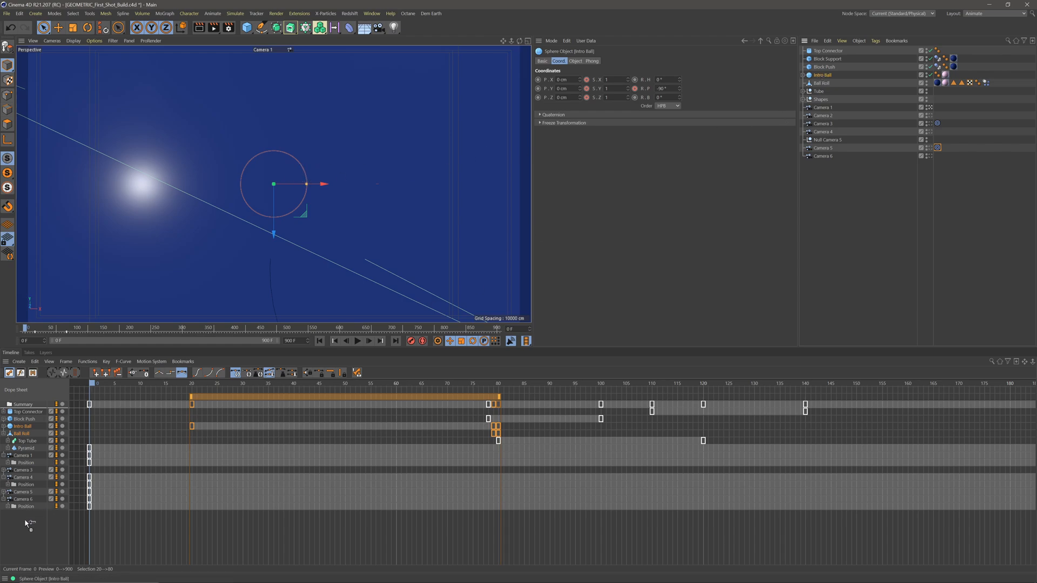
key("alt+a")
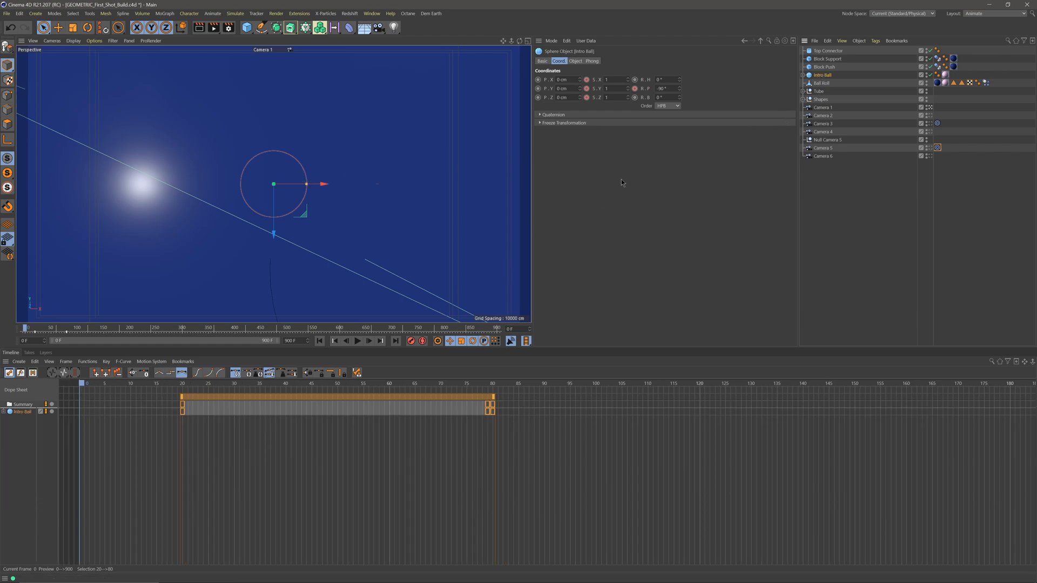
left_click(822, 85)
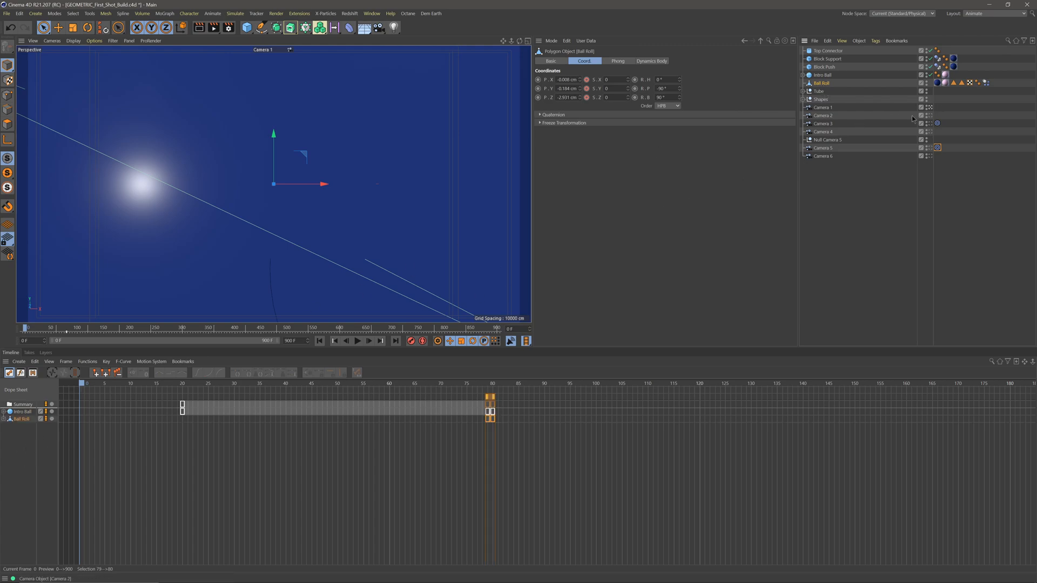
left_click(818, 125)
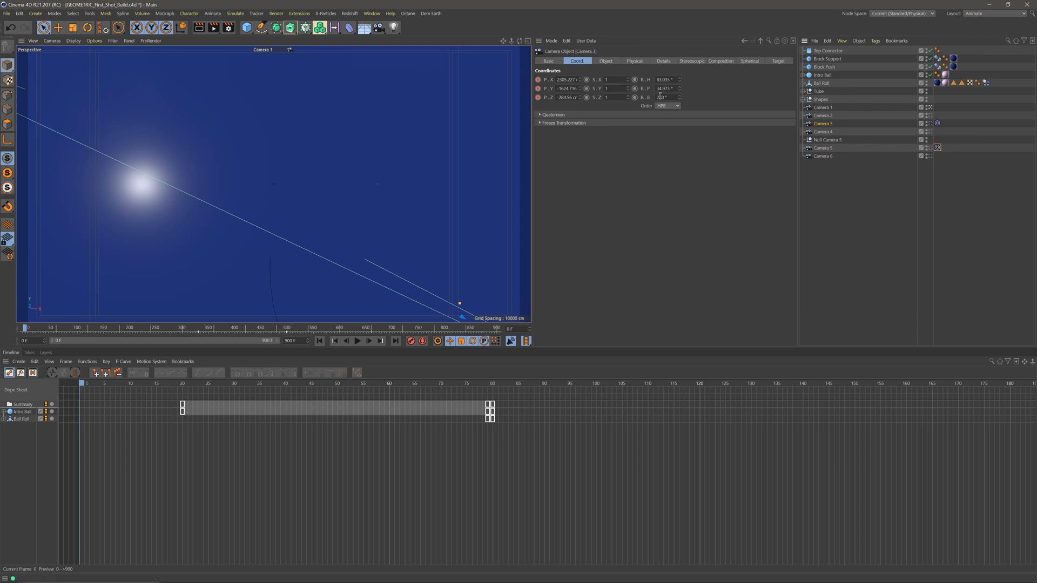
left_click_drag(825, 125, 24, 440)
left_click_drag(829, 150, 17, 473)
Step: Play the opening ball animation through Camera 1 and rewind to frame 0
left_click(357, 341)
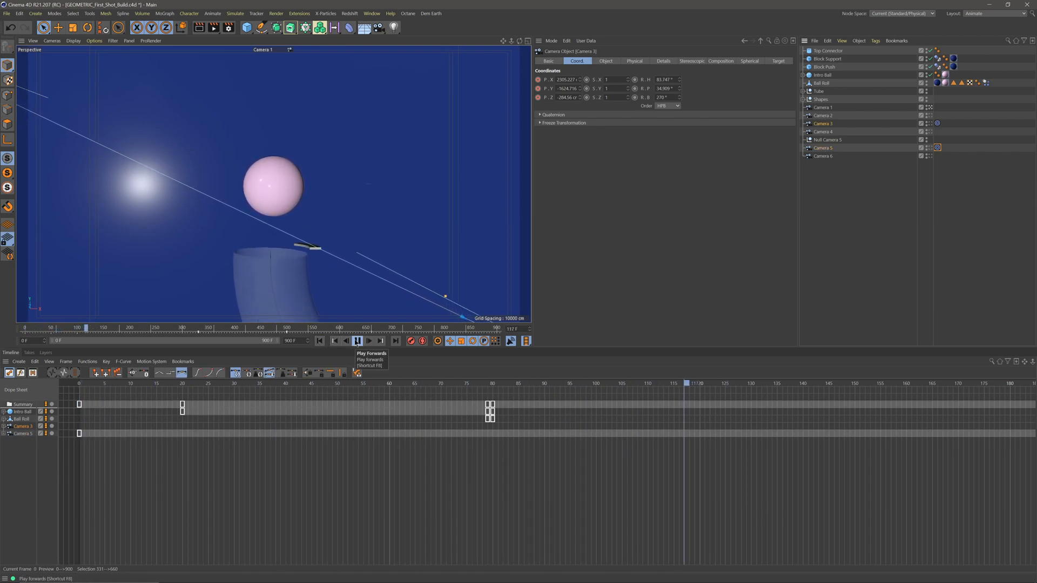
left_click(357, 342)
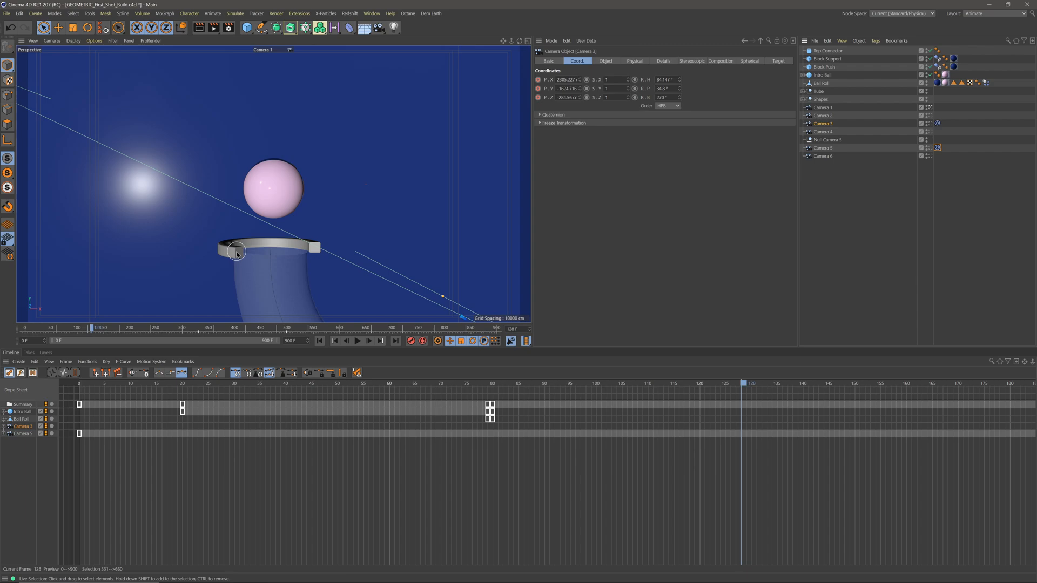
left_click(319, 341)
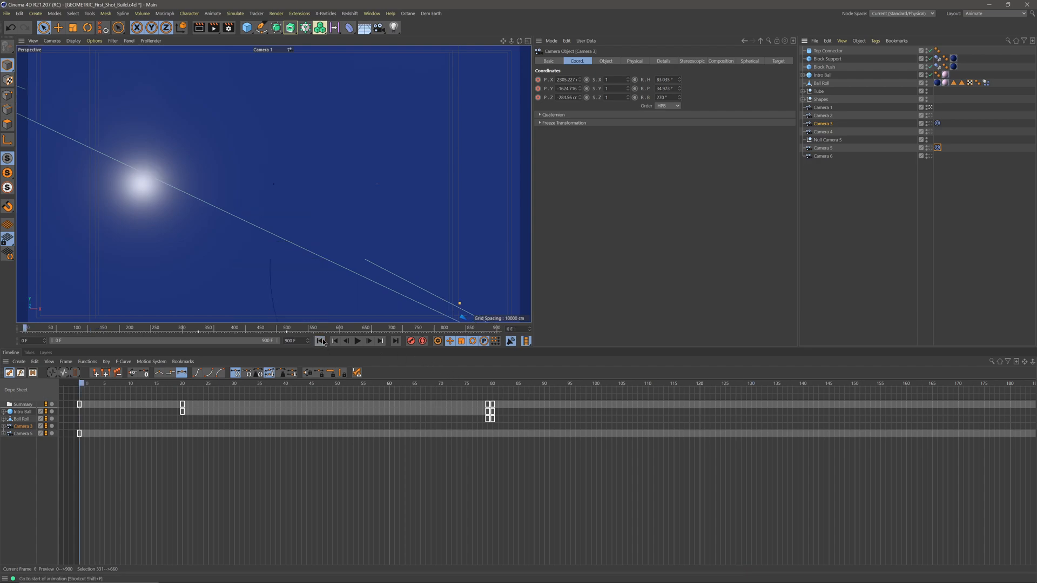
Step: Bake the Intro Ball, Ball Roll, Camera 3 and Camera 5 tracks into copies over frames 0 to 900, with expressions and all parameters included
left_click(20, 412)
left_click(23, 435, "shift")
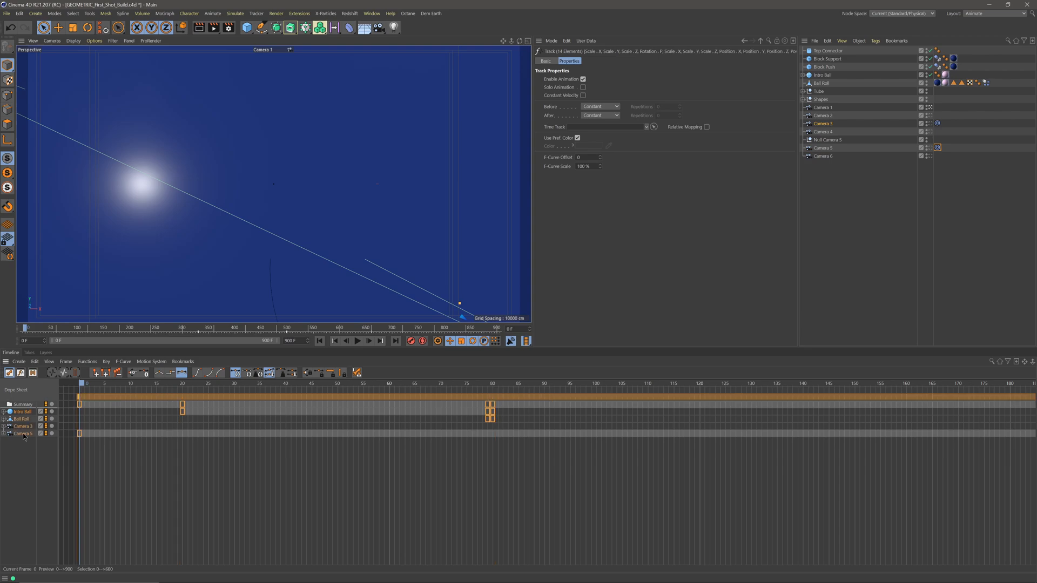
left_click(87, 361)
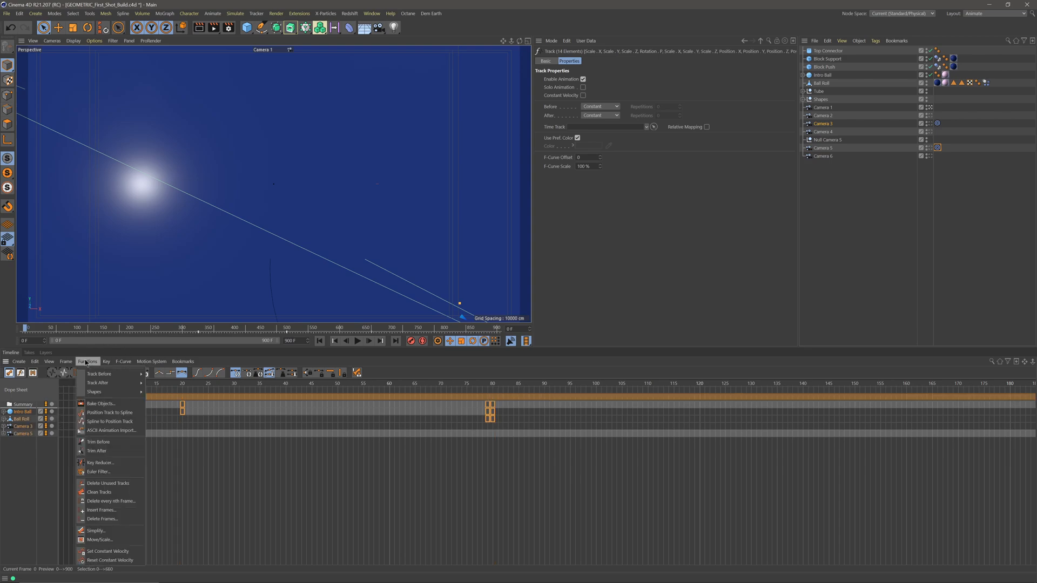
left_click(99, 406)
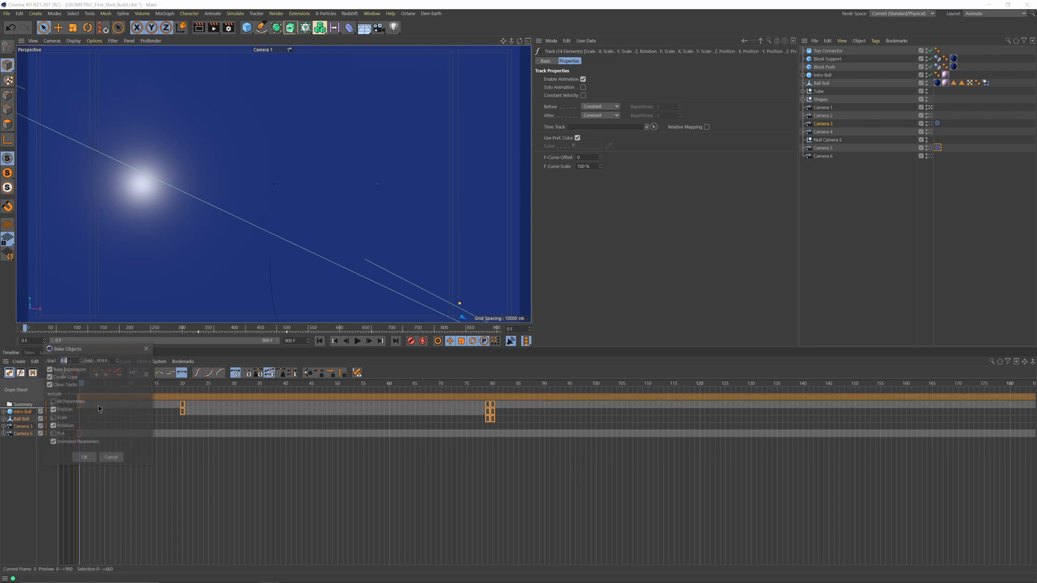
left_click_drag(115, 353, 516, 135)
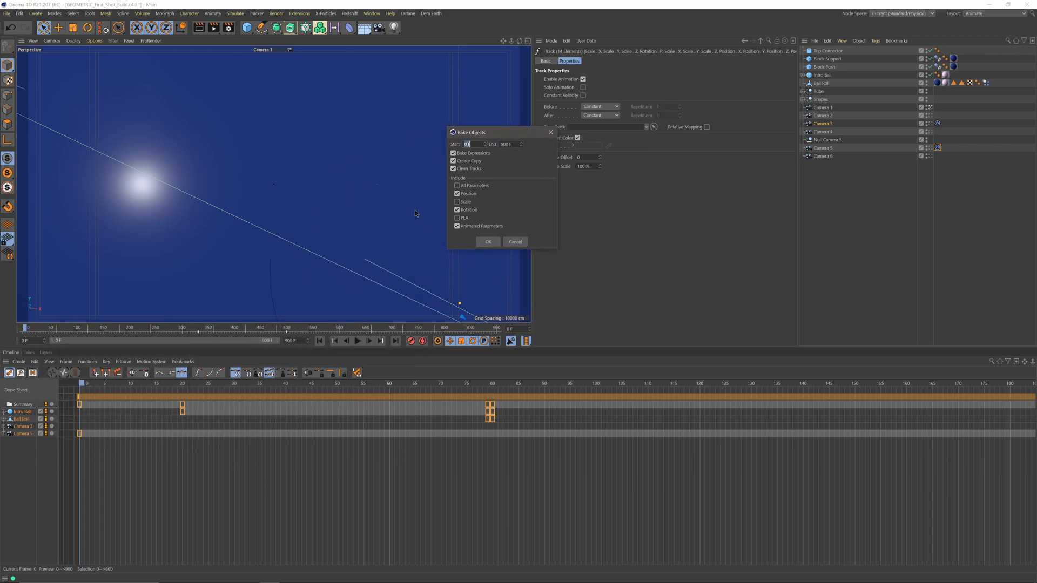
left_click(457, 185)
left_click(488, 242)
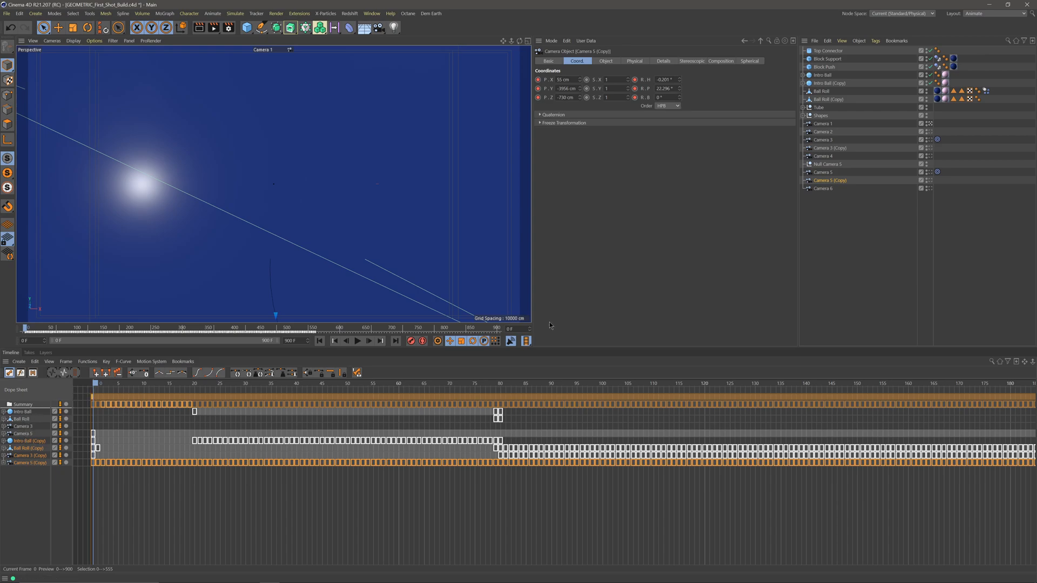
Step: Delete the original Camera 3, Camera 5 and Null Camera 5, keeping the baked camera copies
left_click(830, 144)
key("Delete")
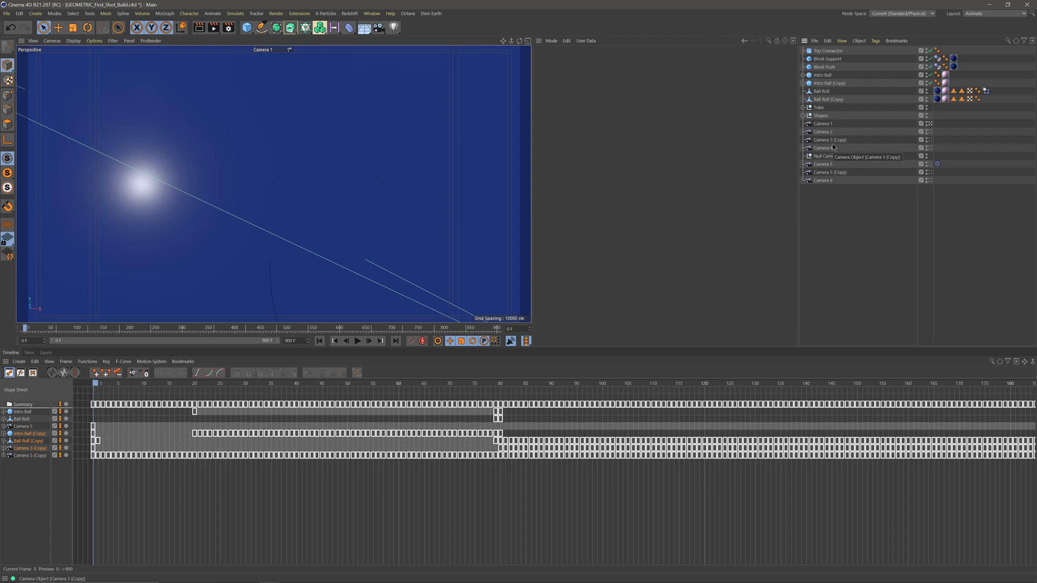
left_click(834, 157)
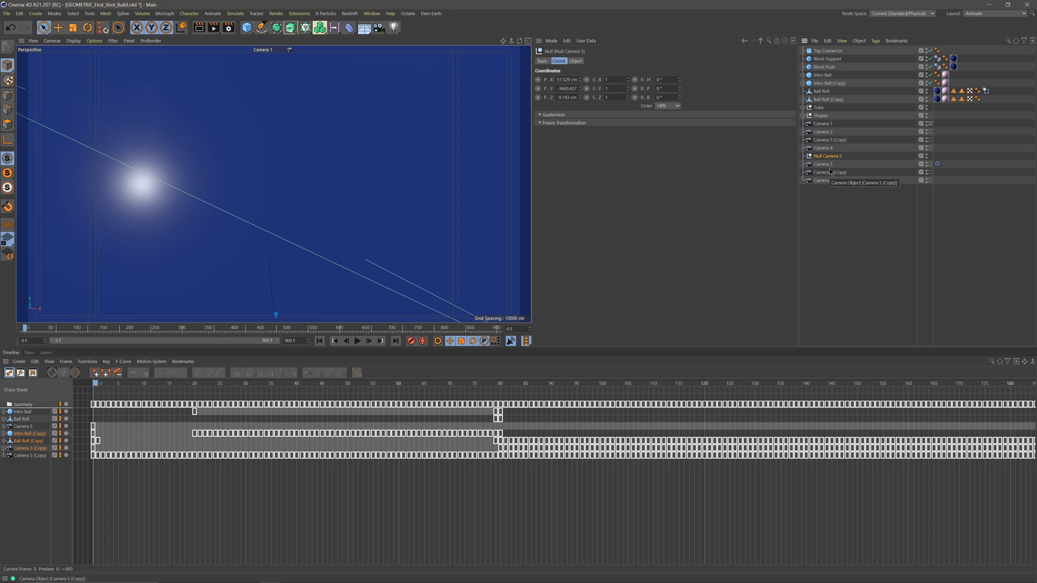
left_click(827, 165, "ctrl")
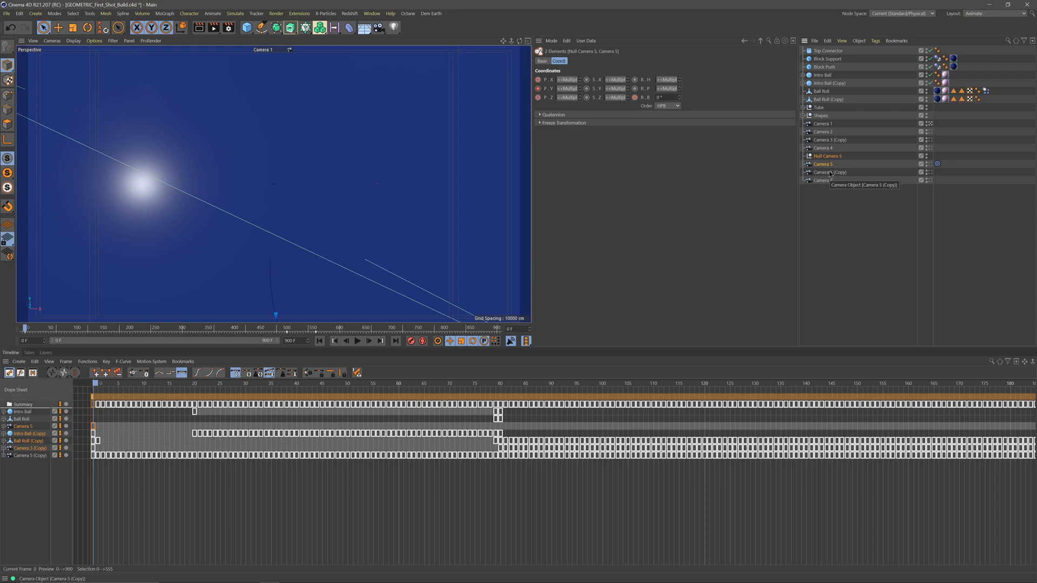
key("Delete")
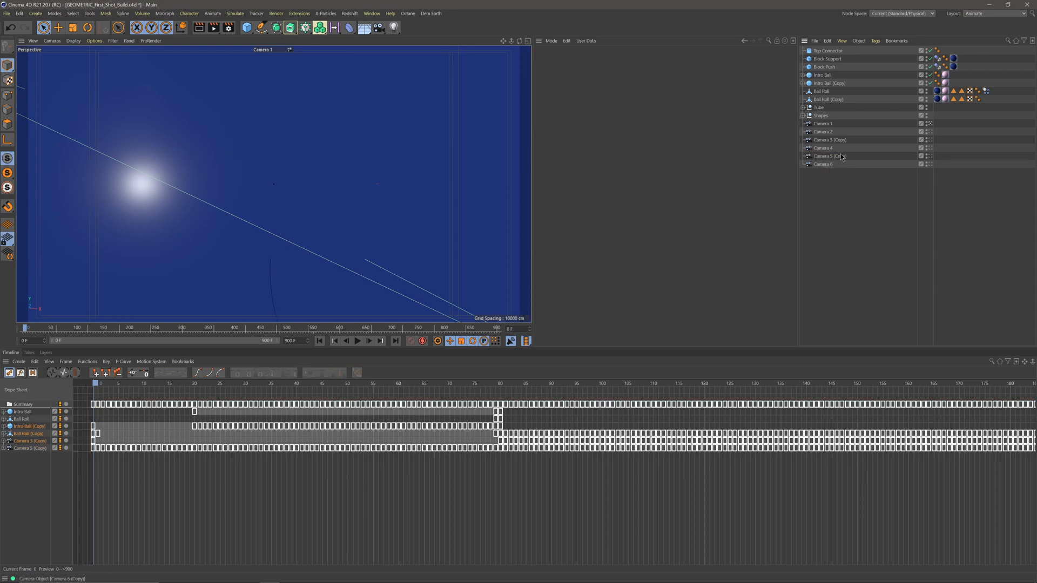
Step: Delete the original Intro Ball and Ball Roll objects, keeping their baked copies
left_click(827, 76)
key("Delete")
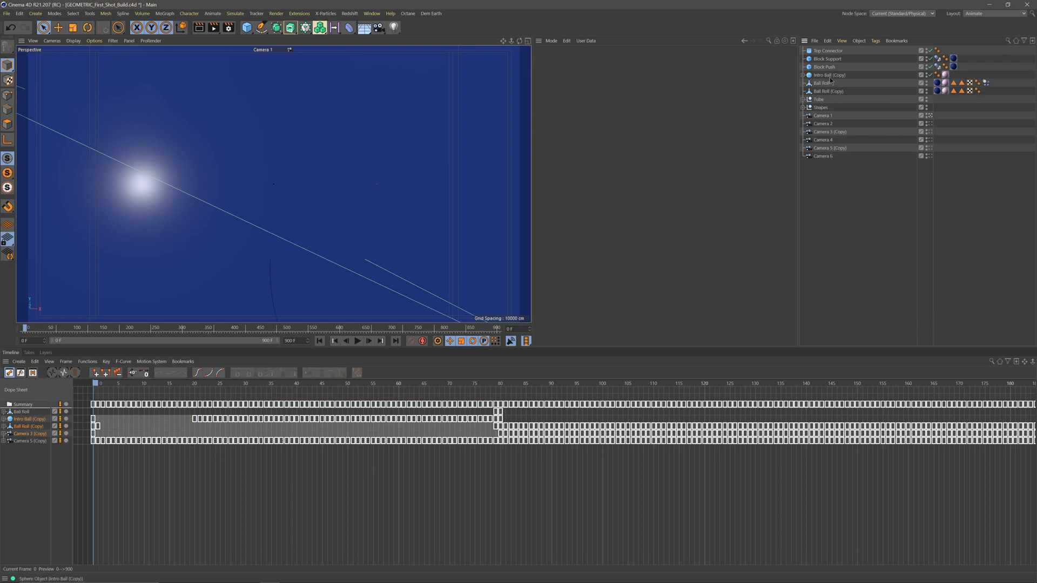
left_click(825, 84)
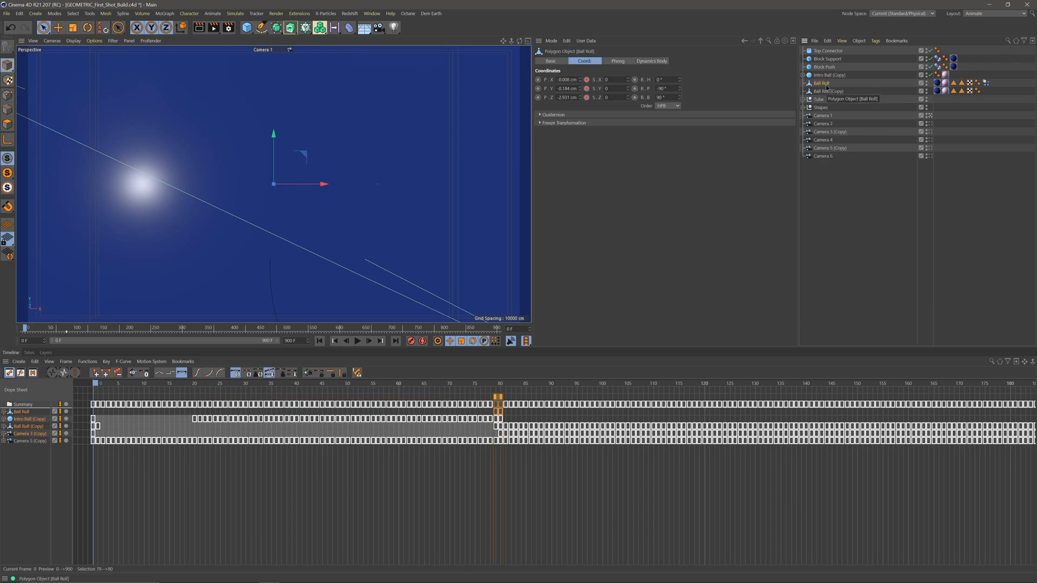
key("Delete")
Step: Select Block Support, return to the Startup layout, and view the support and push blocks from the side through the default camera
left_click(831, 61)
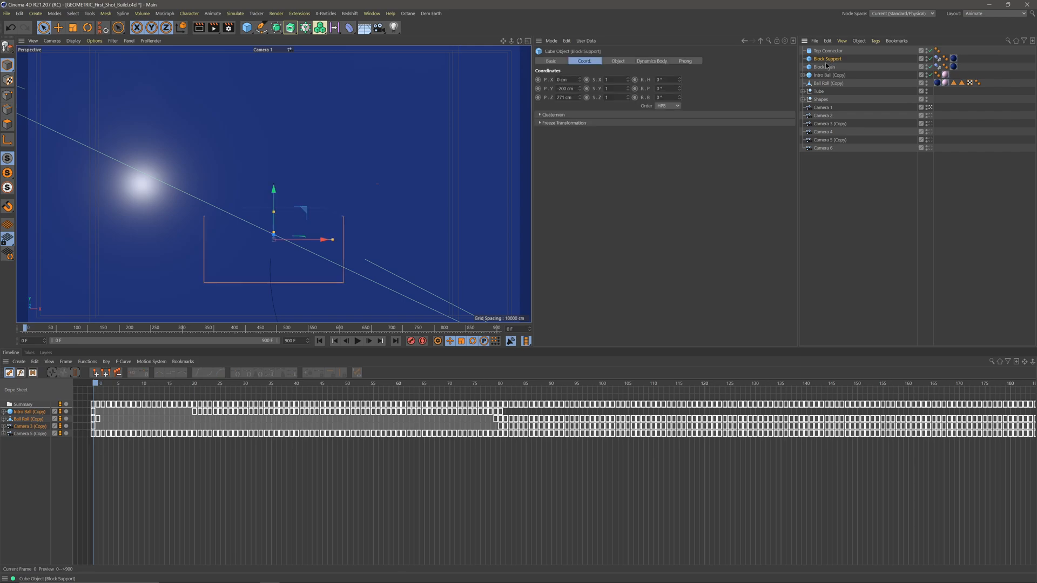
left_click(973, 14)
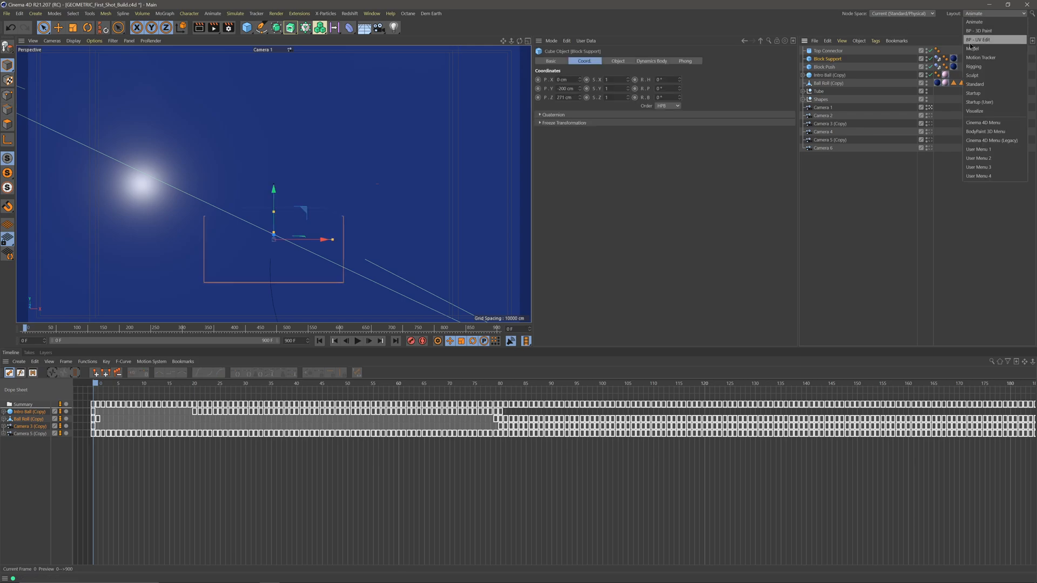
left_click(982, 94)
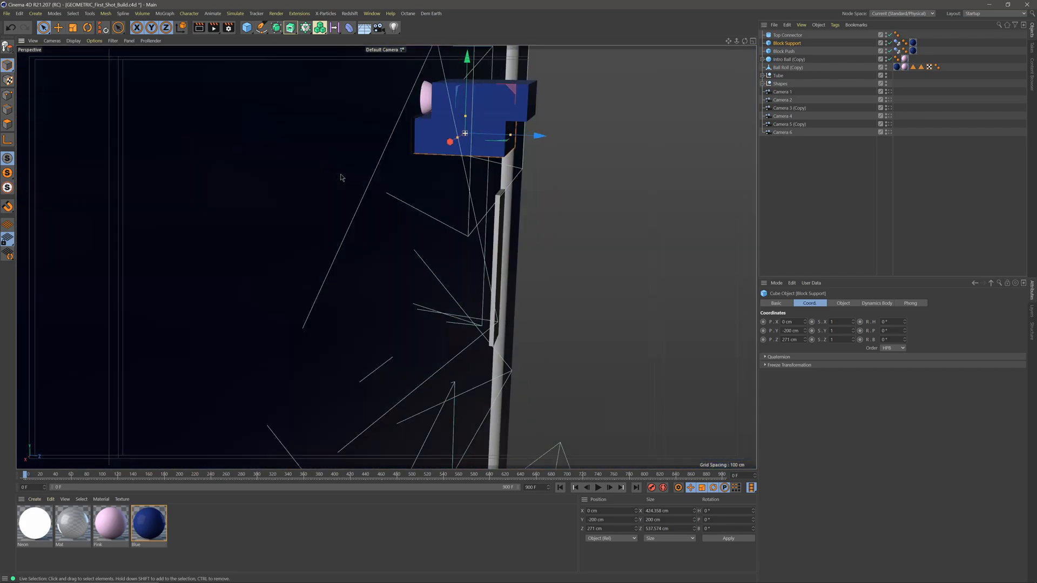
left_click_drag(341, 178, 496, 165, "alt")
right_click_drag(487, 155, 556, 155, "alt")
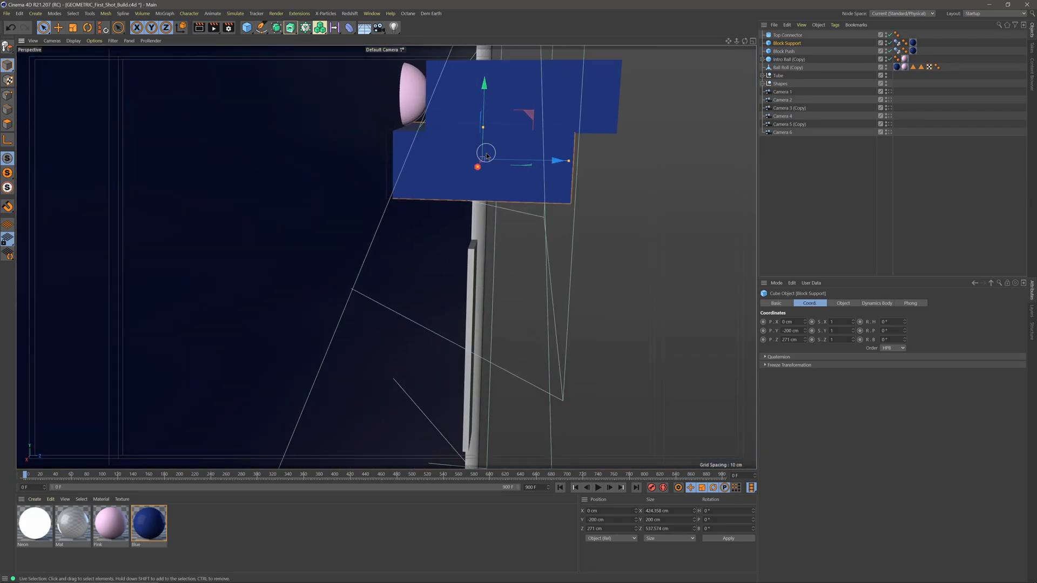
middle_click_drag(529, 126, 552, 176, "alt")
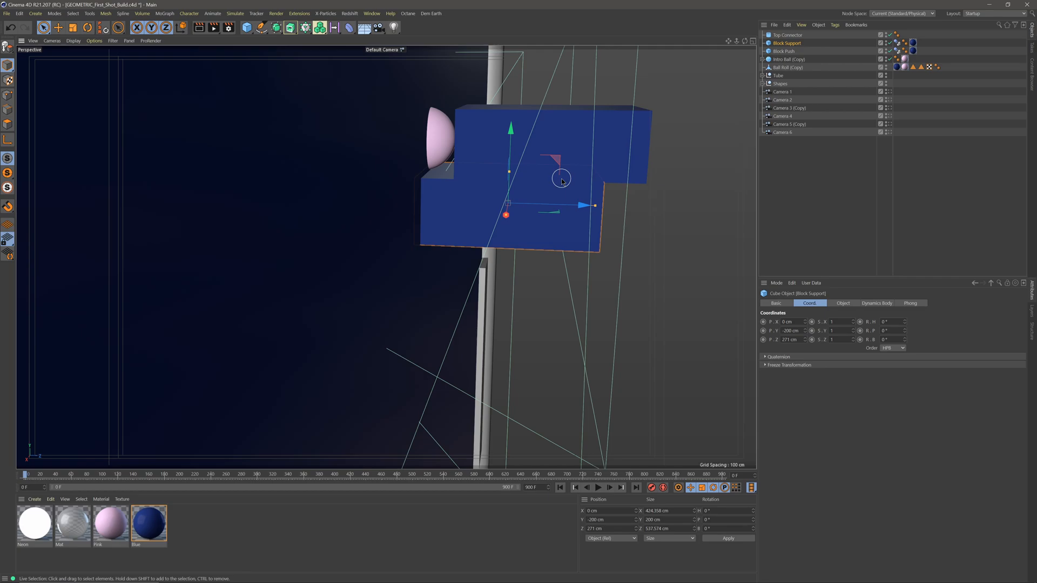
Step: Delete the Block Support and Block Push objects from the scene
left_click(784, 51, "ctrl")
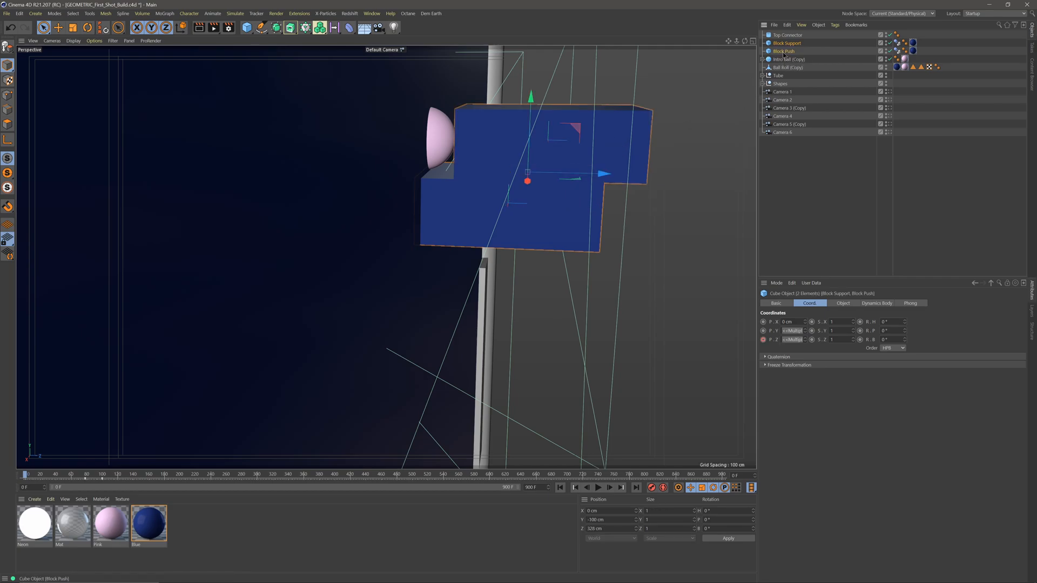
key("Delete")
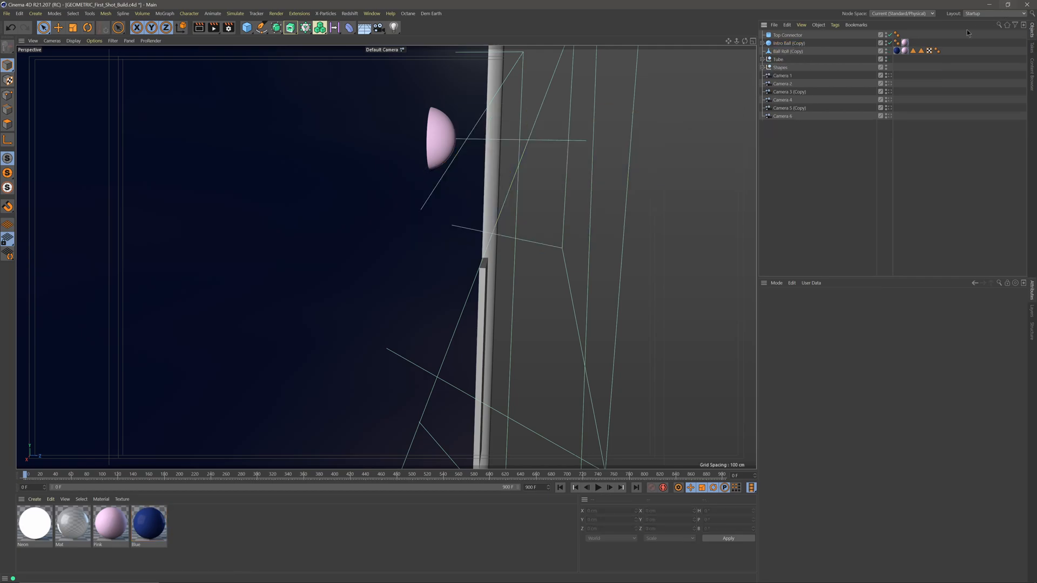
Step: Play the animation through Camera 1 and check the motion of the baked Ball Roll copy through the top tube
left_click(889, 76)
left_click(598, 488)
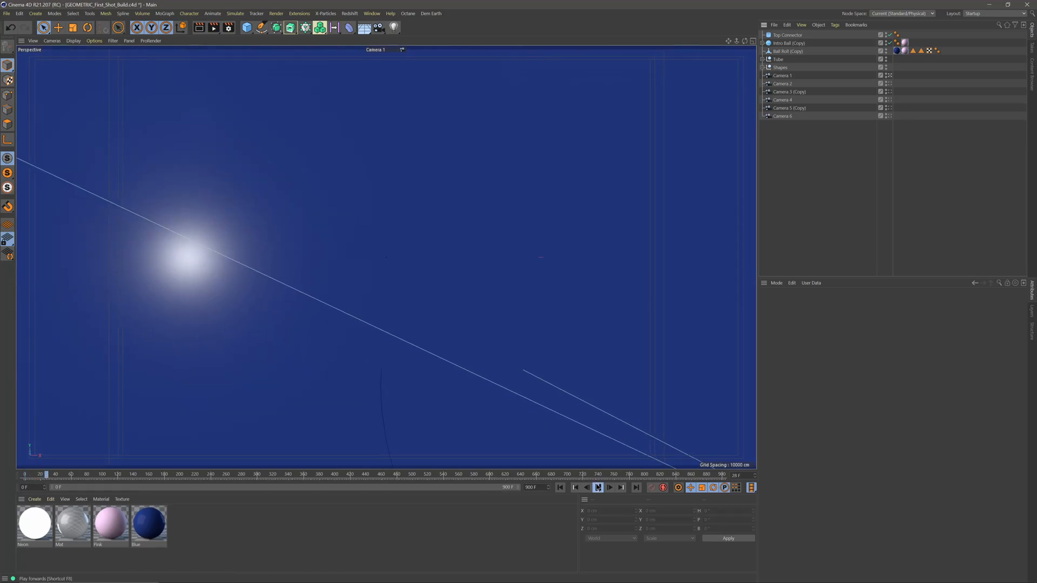
left_click(598, 488)
left_click(784, 51)
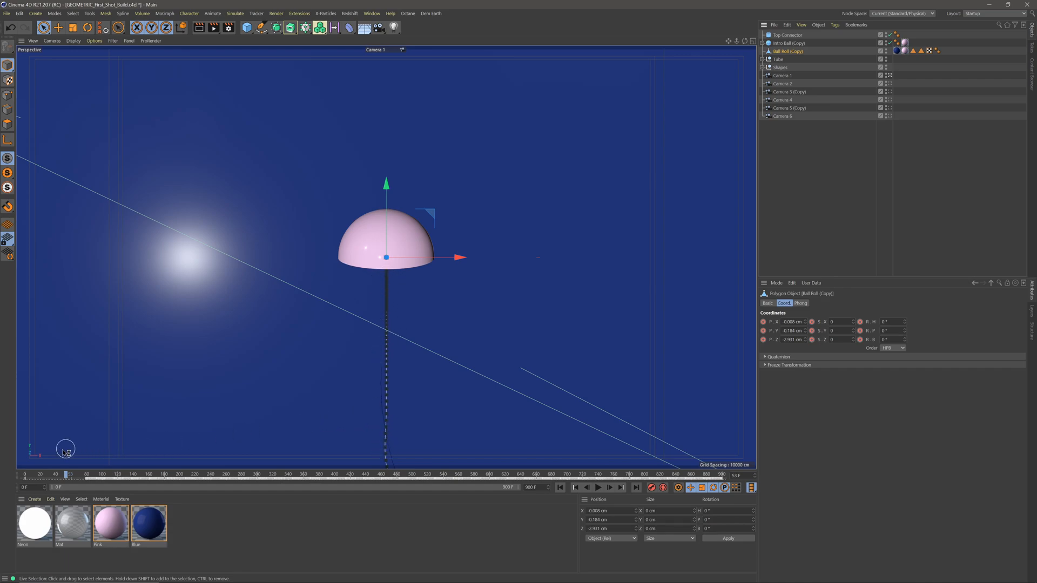
left_click(598, 488)
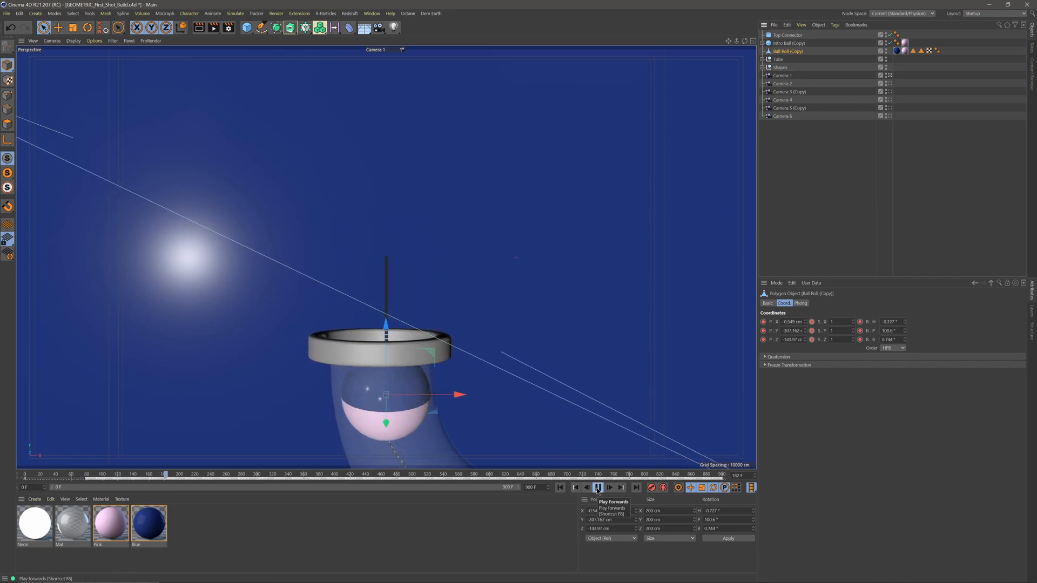
left_click(598, 487)
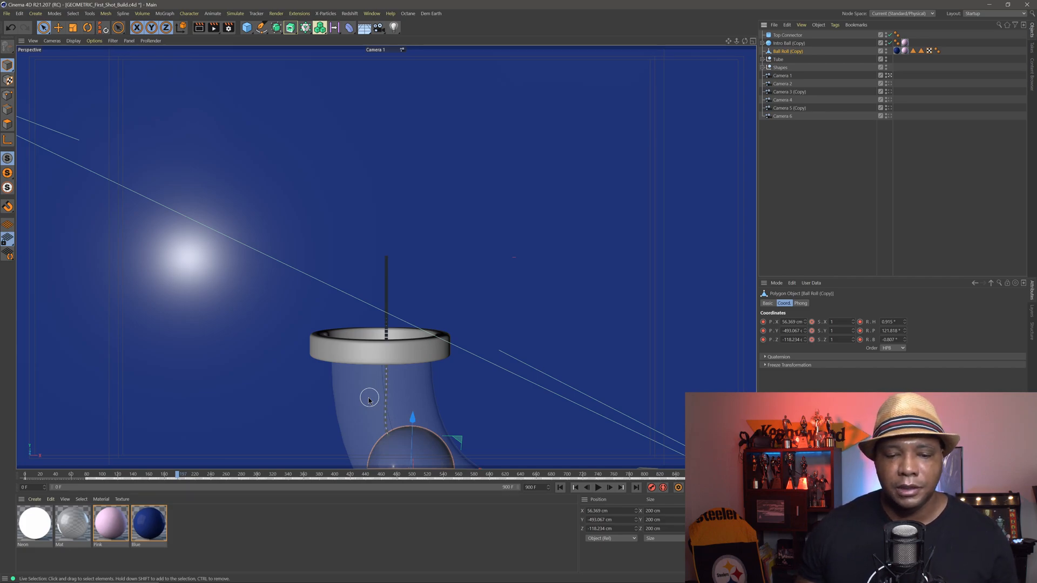
Step: Select the Top Tube sweep, reveal it in the Tube group, and start an Alembic (*.abc) export
left_click(369, 398)
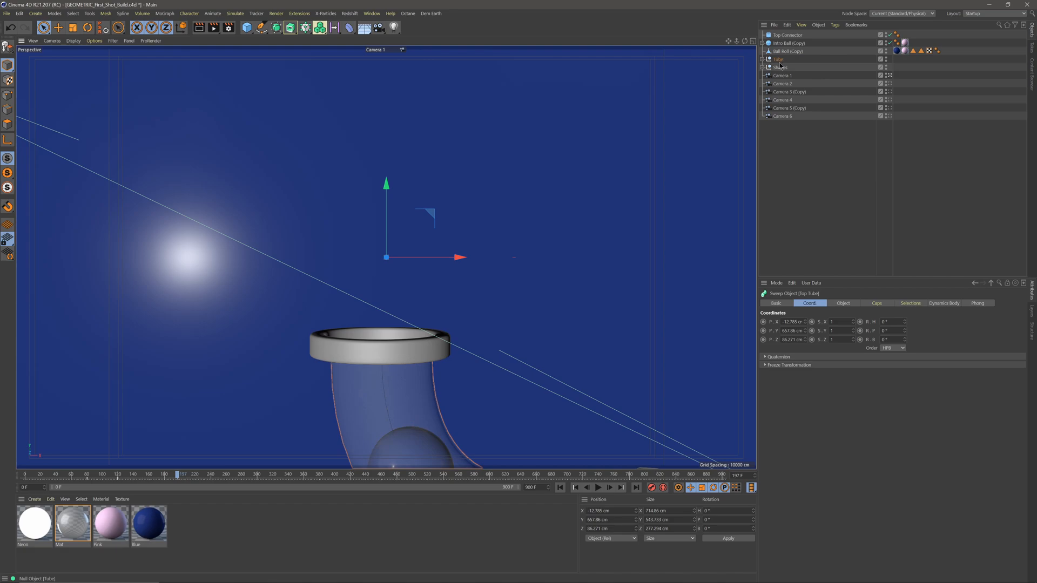
left_click(762, 60)
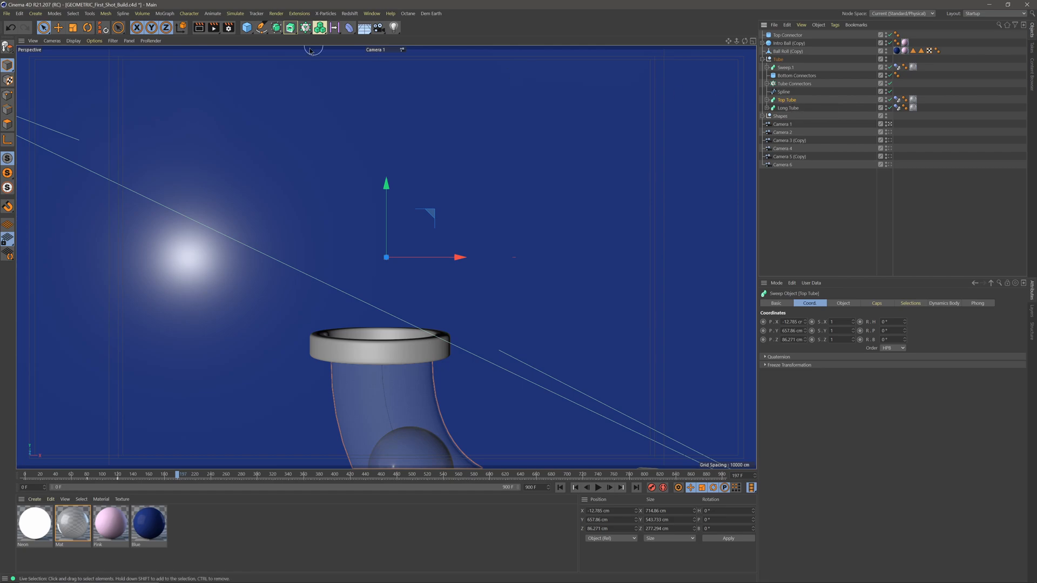
left_click(5, 14)
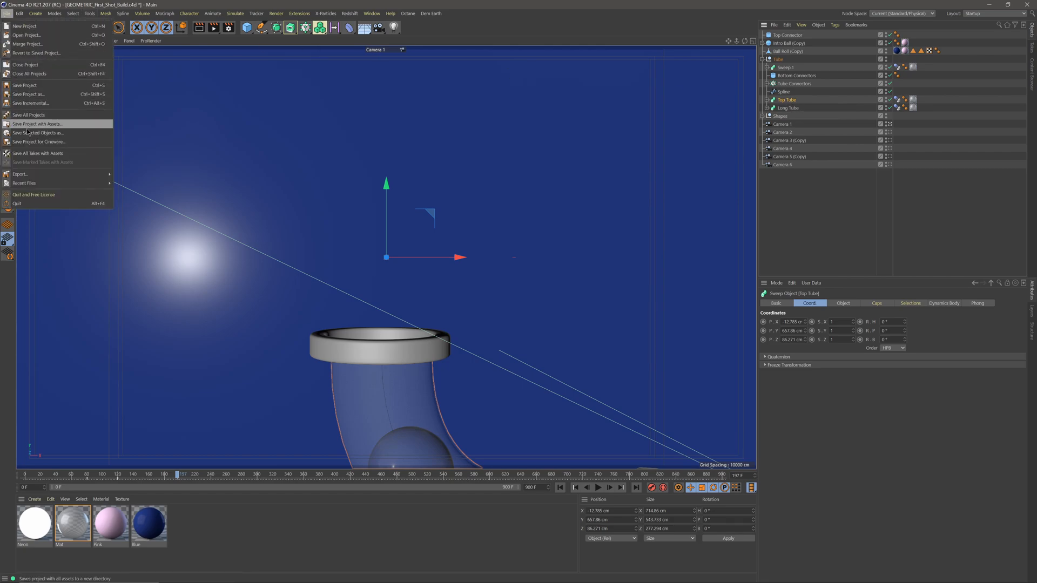
mouse_move(41, 175)
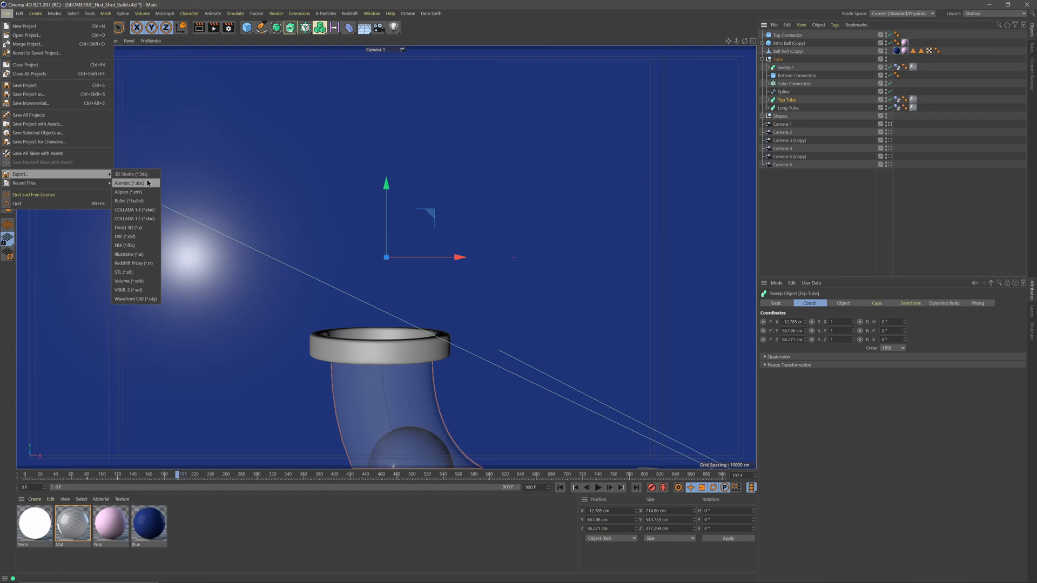
left_click(129, 183)
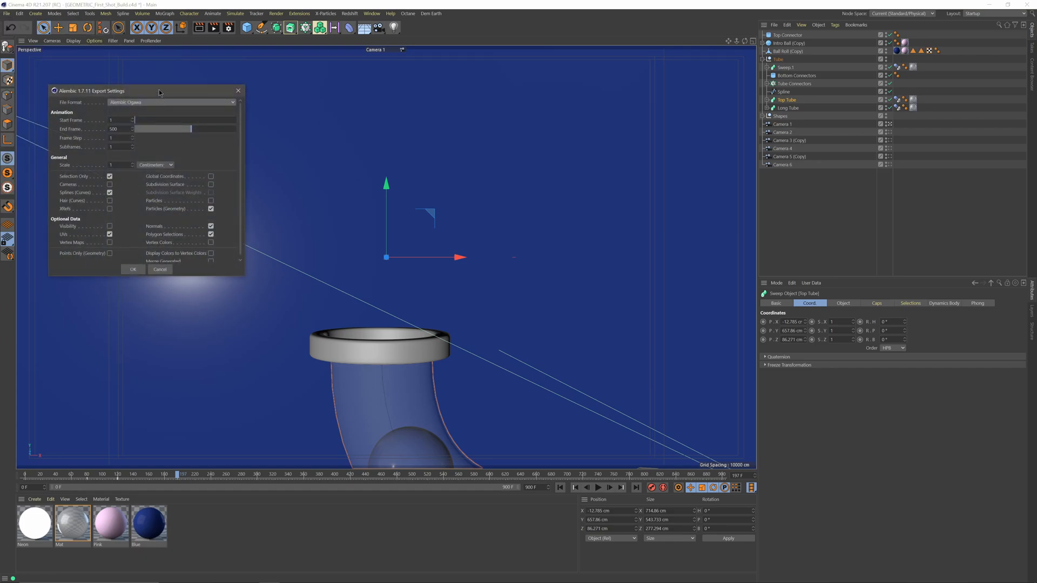
Step: Keep the Alembic Ogawa file format and set the export's end frame to 900
left_click_drag(160, 92, 540, 56)
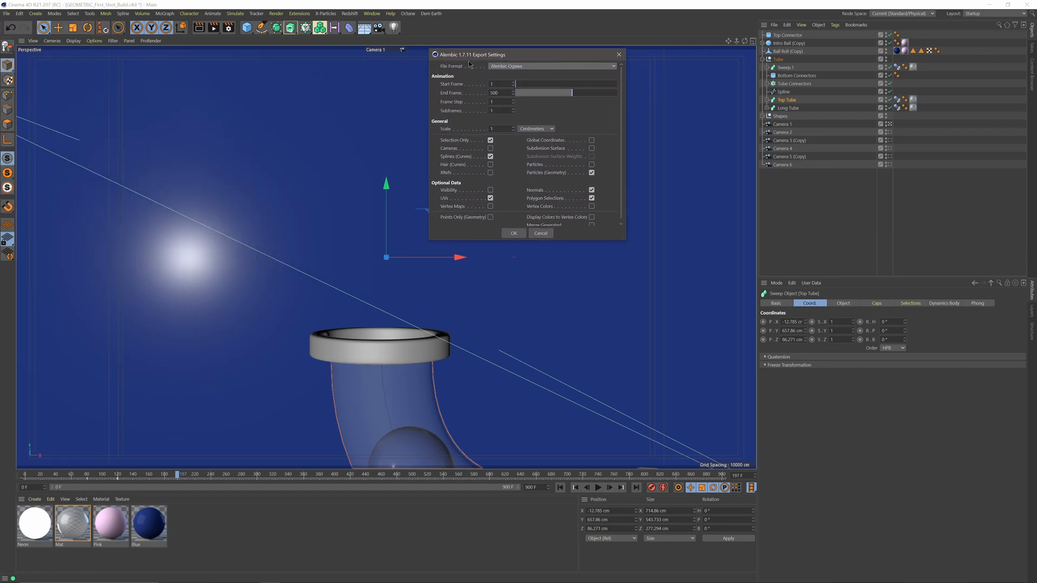
left_click(522, 65)
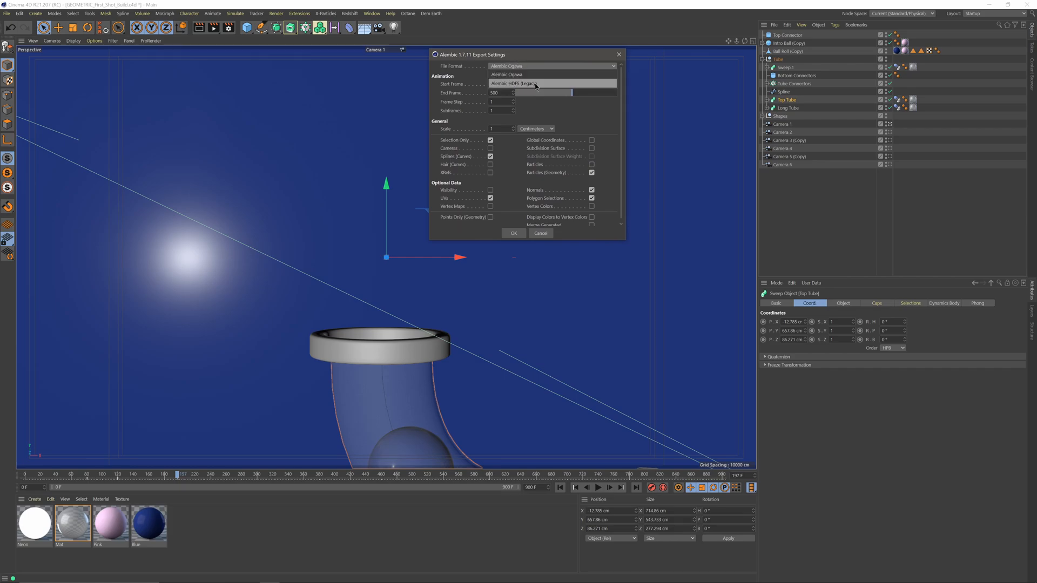
key("Escape")
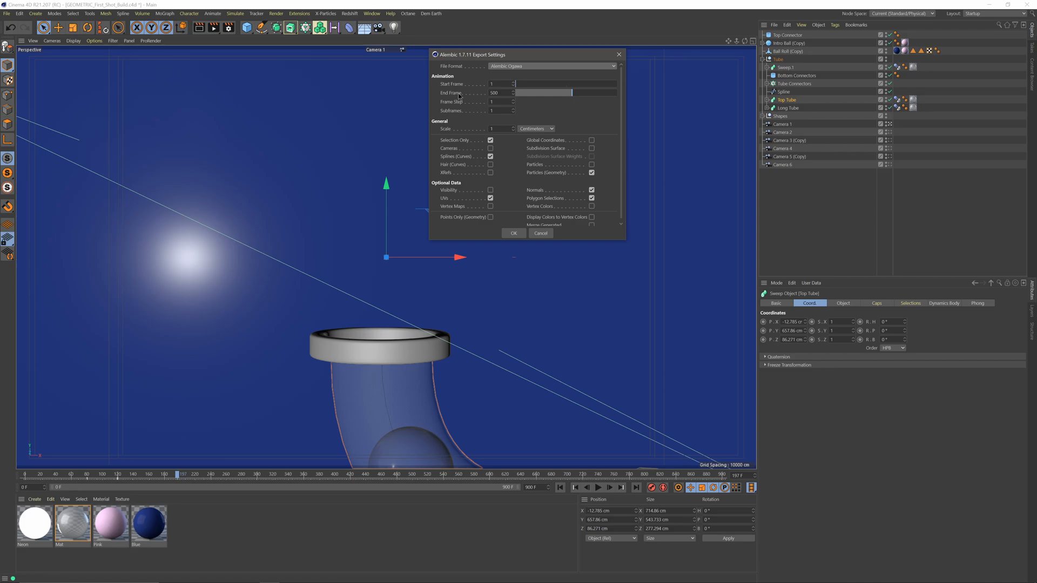
left_click_drag(577, 95, 670, 105)
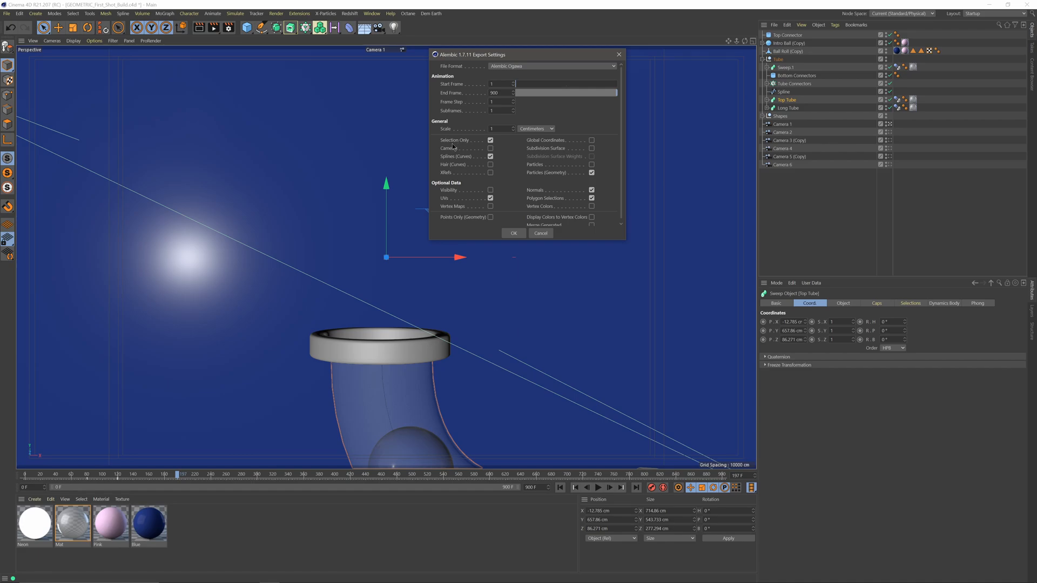
Step: Accept the export settings and save the Alembic file as TopTube_UE4 in the UE_GEOMETRIC project's C4D_UE4 folder
left_click(514, 233)
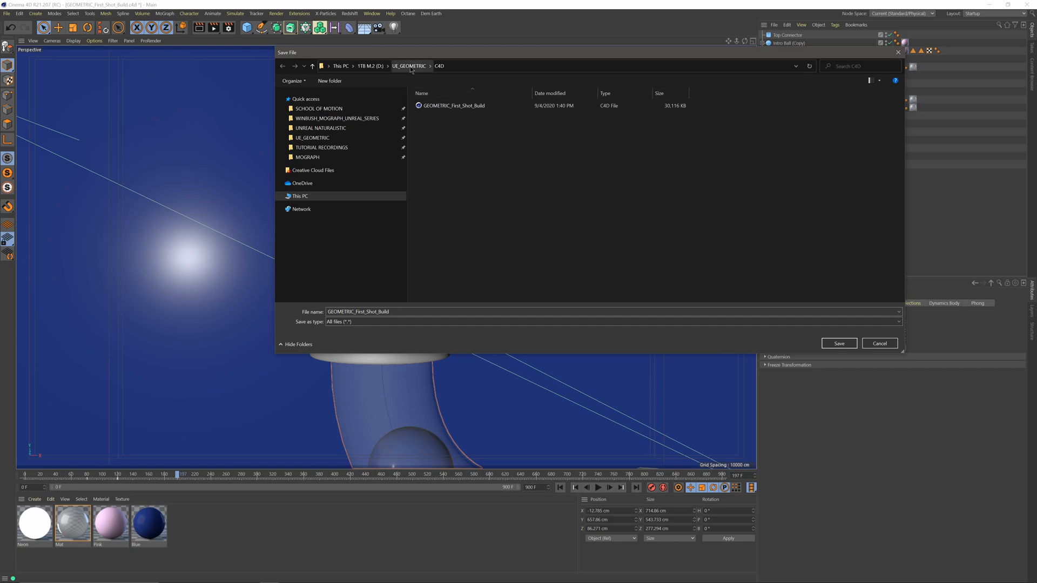
double_click(434, 114)
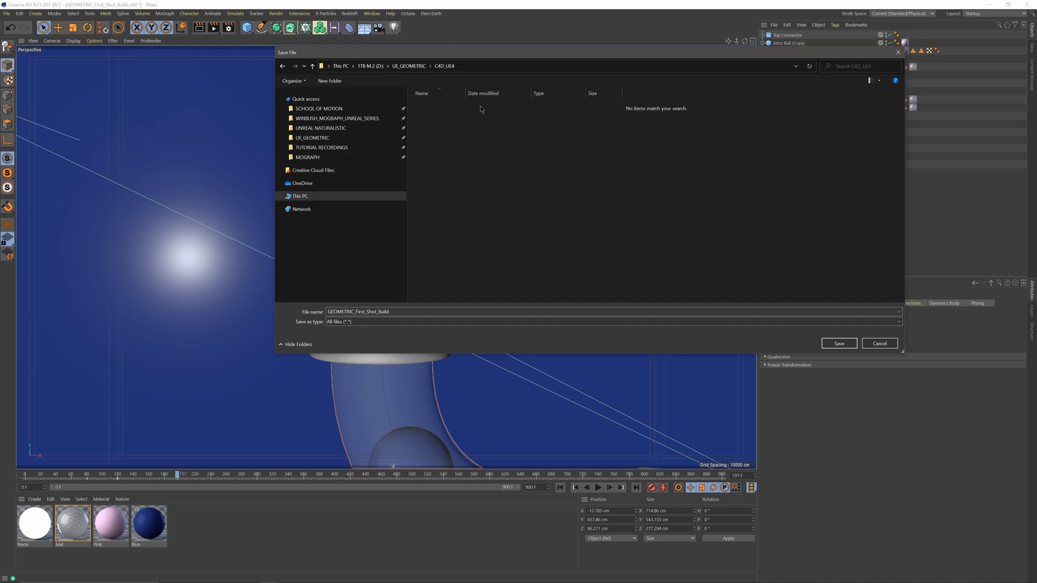
left_click(412, 311)
left_click(412, 312)
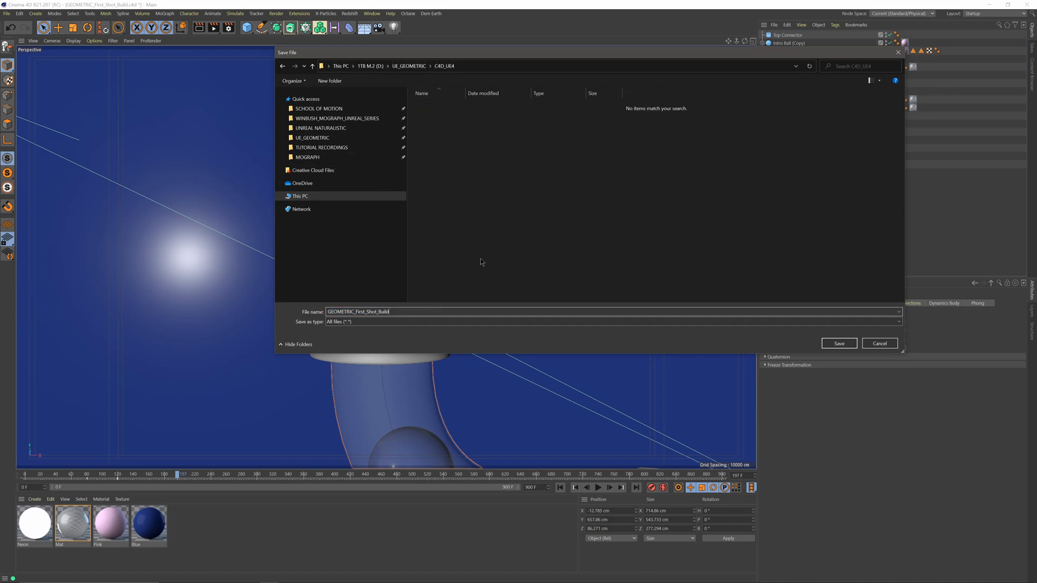
left_click_drag(565, 57, 403, 56)
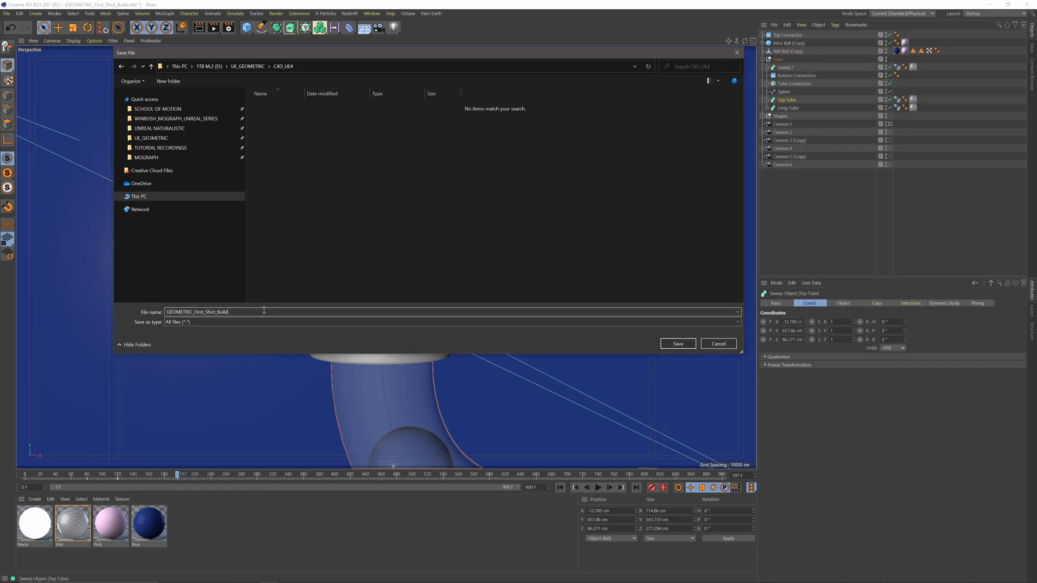
key("ctrl+a")
type("TopTube_")
left_click(585, 242)
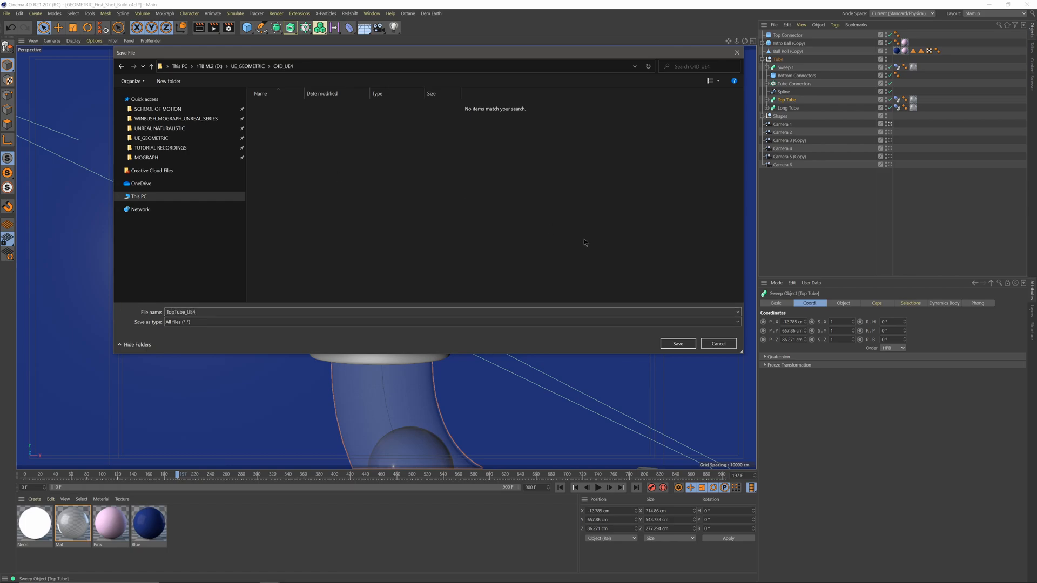
left_click(679, 344)
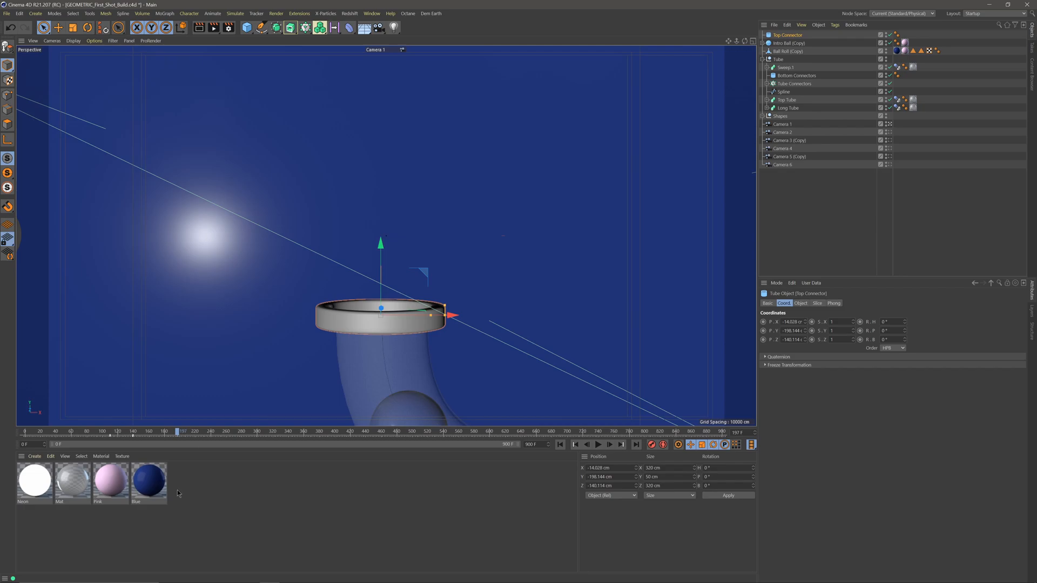
Step: Leave Camera 1 for the default camera and view the tube run, connectors and surrounding shapes from farther out
left_click(889, 125)
left_click(889, 126)
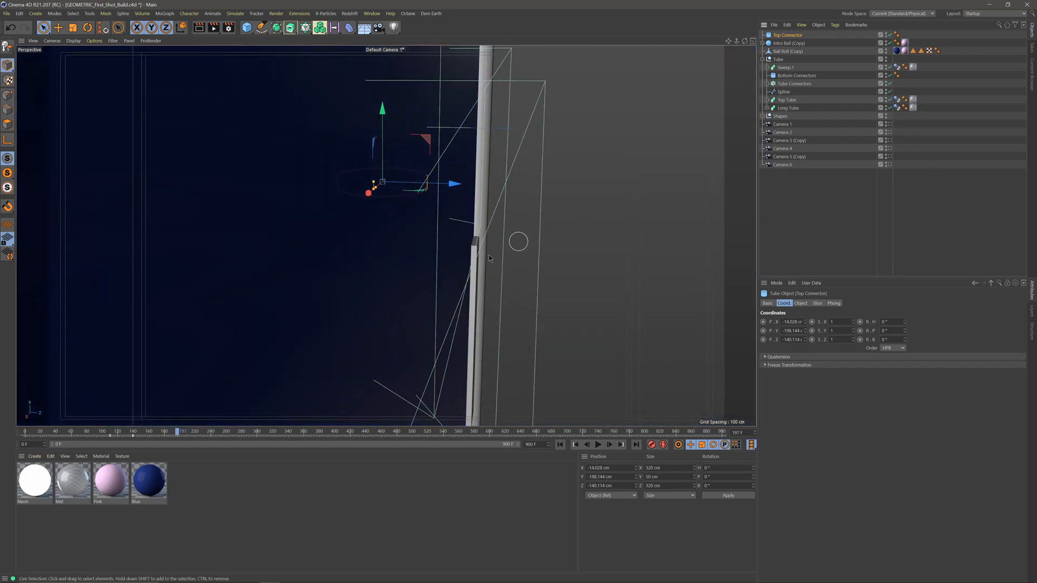
scroll(451, 296, "down", 5)
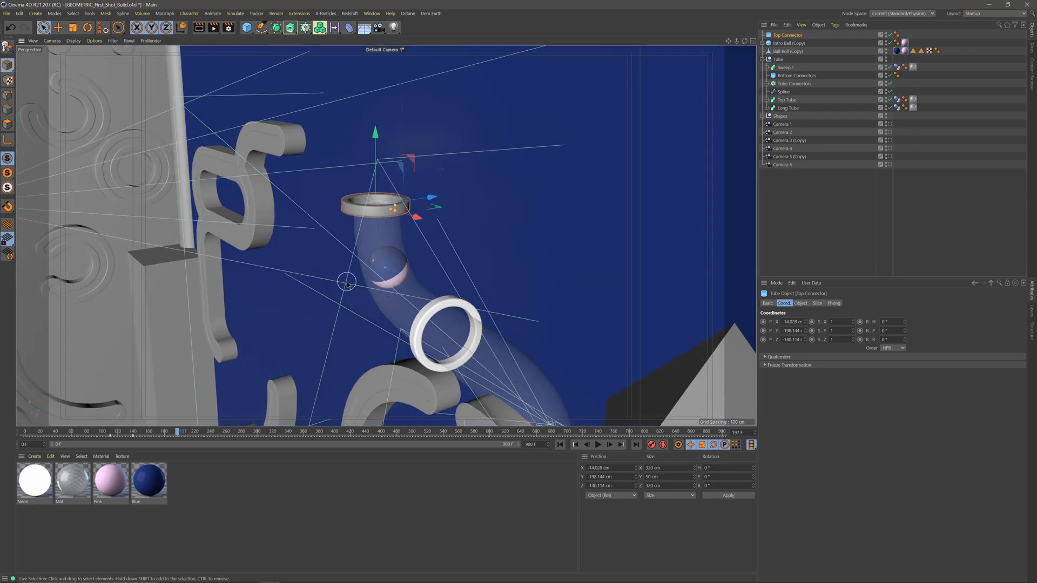
scroll(413, 203, "down", 5)
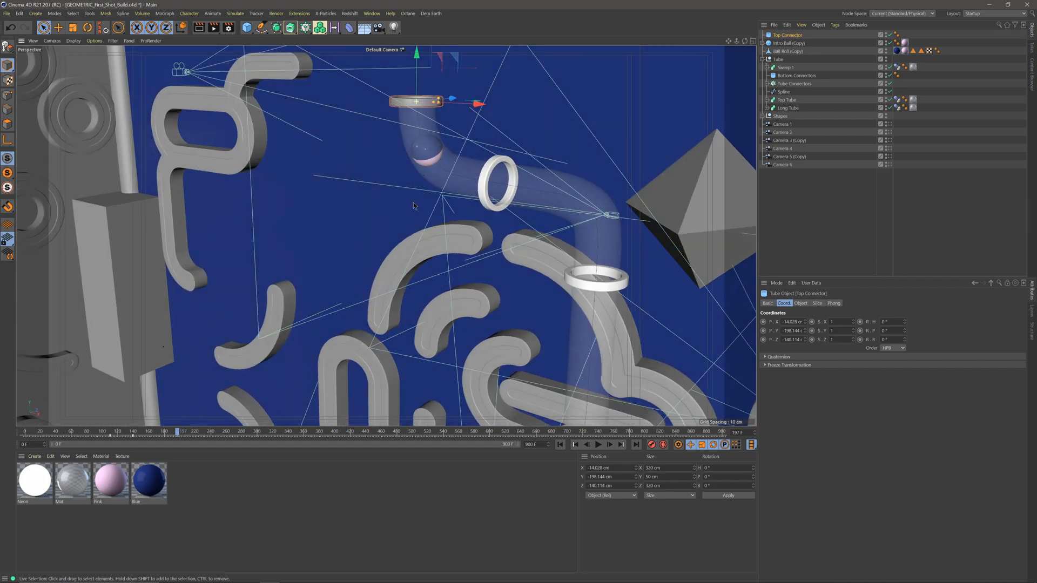
middle_click_drag(422, 226, 387, 208, "alt")
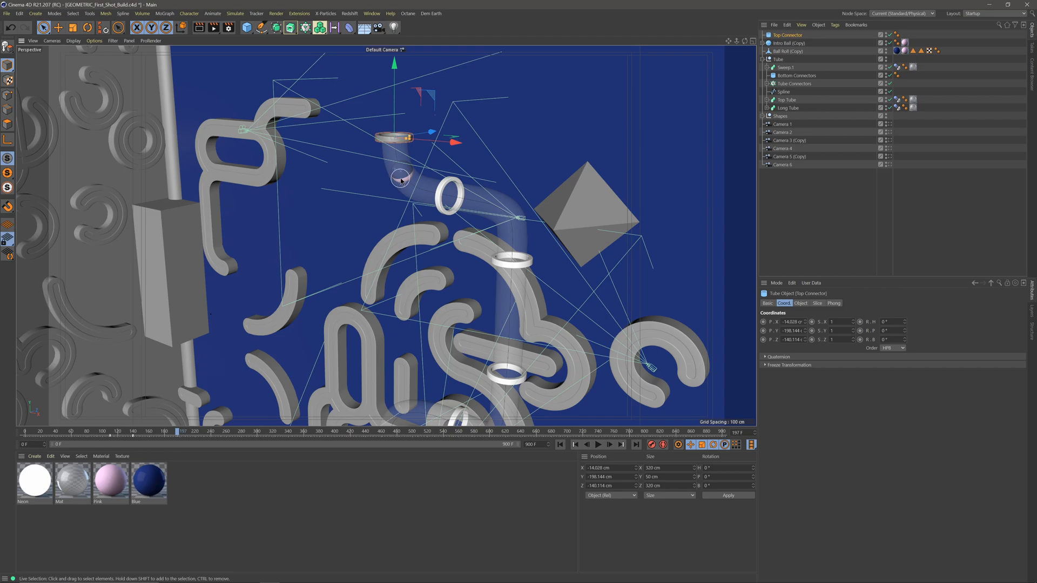
Step: Examine the Mat material's color settings and the Neon material's Luminance and Reflectance channels, and close the Material Editor
left_click(69, 489)
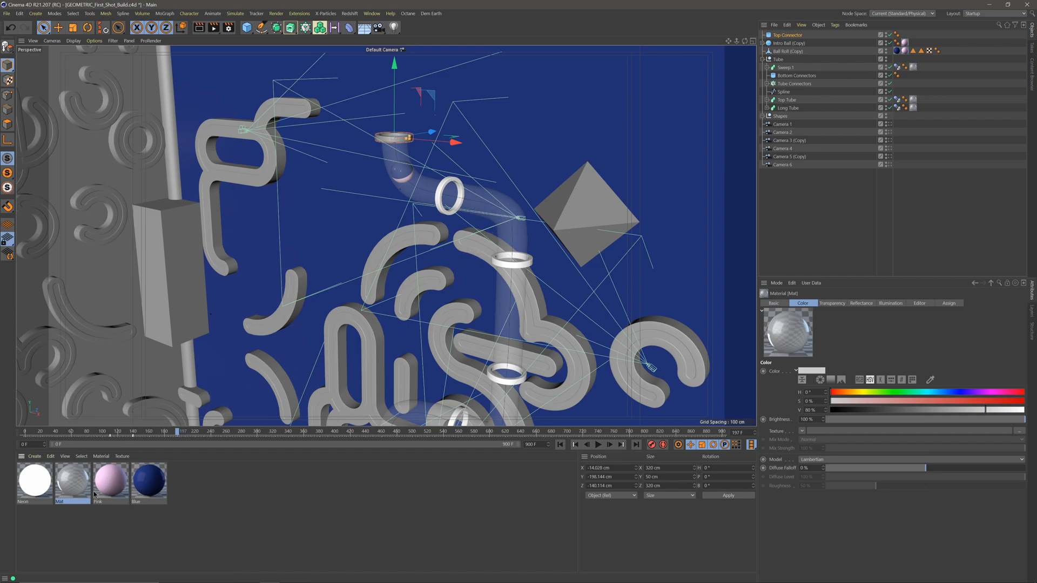
double_click(35, 481)
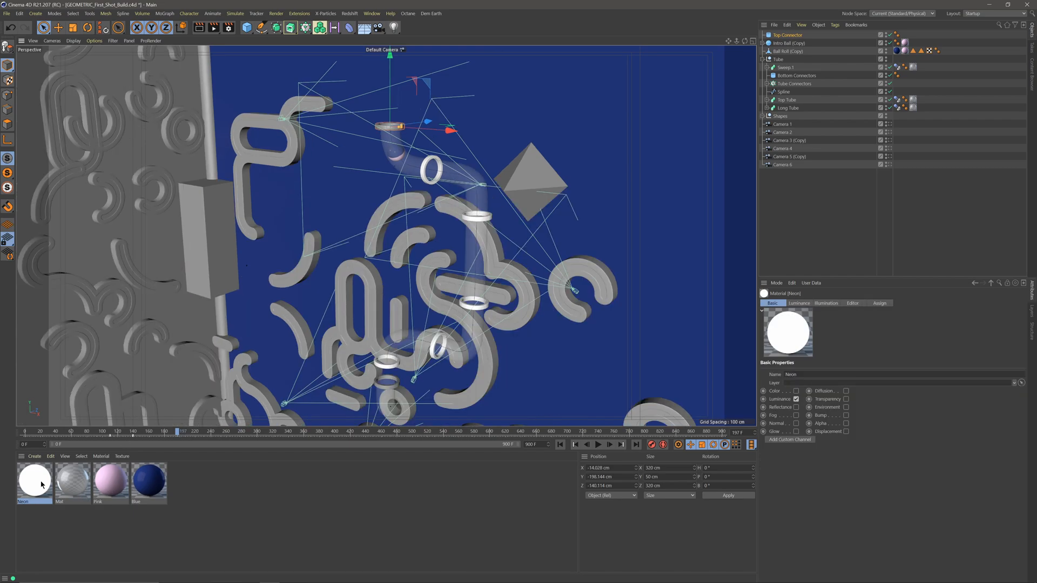
left_click_drag(302, 51, 380, 53)
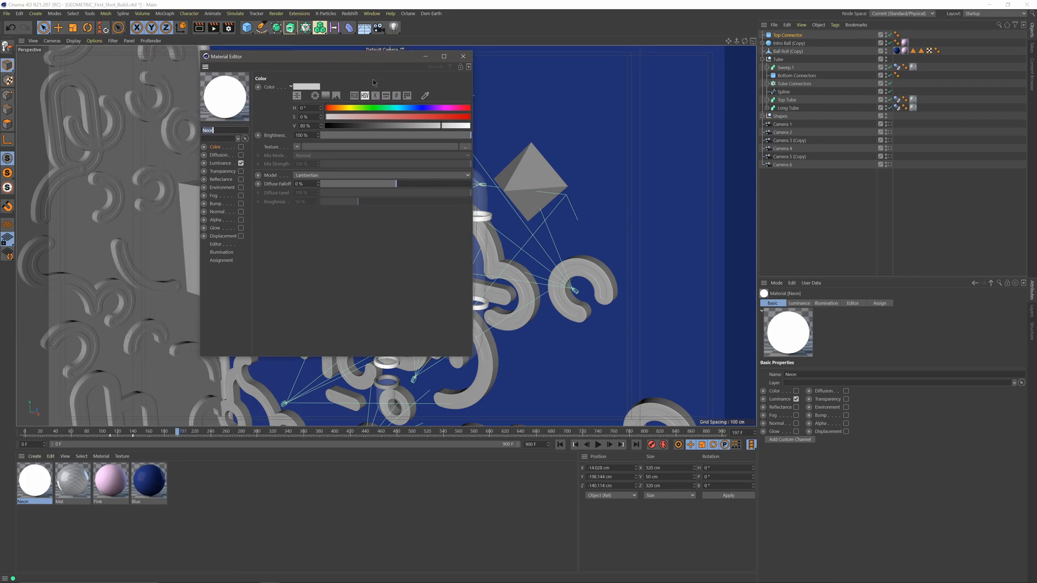
left_click_drag(316, 56, 349, 57)
left_click(262, 165)
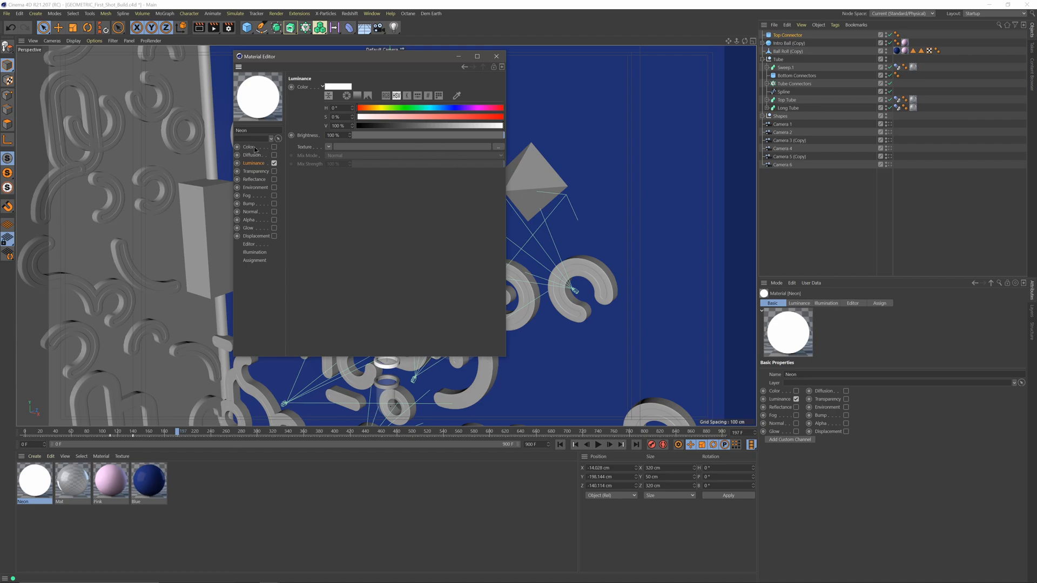
left_click(260, 182)
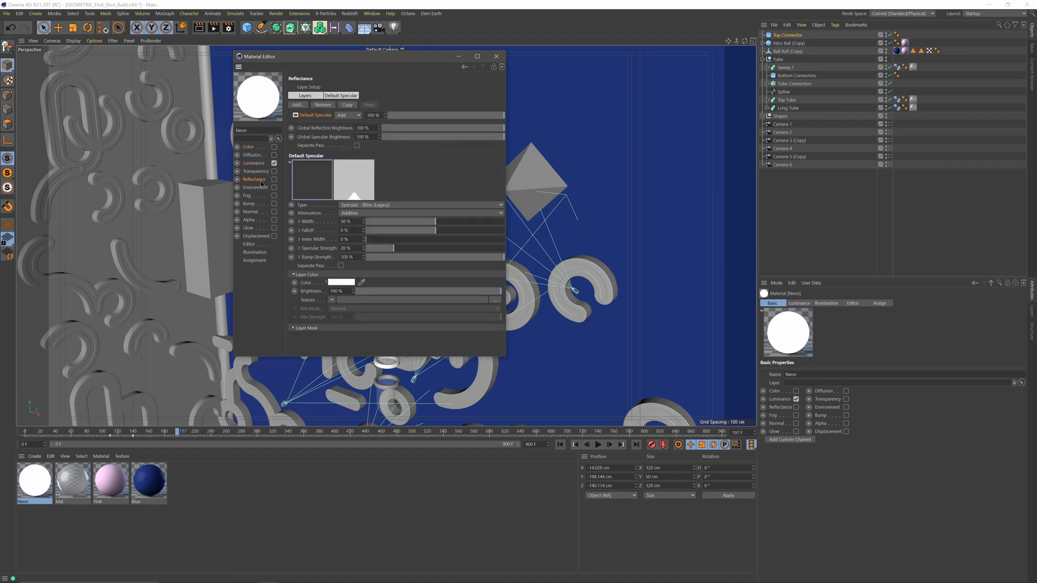
left_click(254, 163)
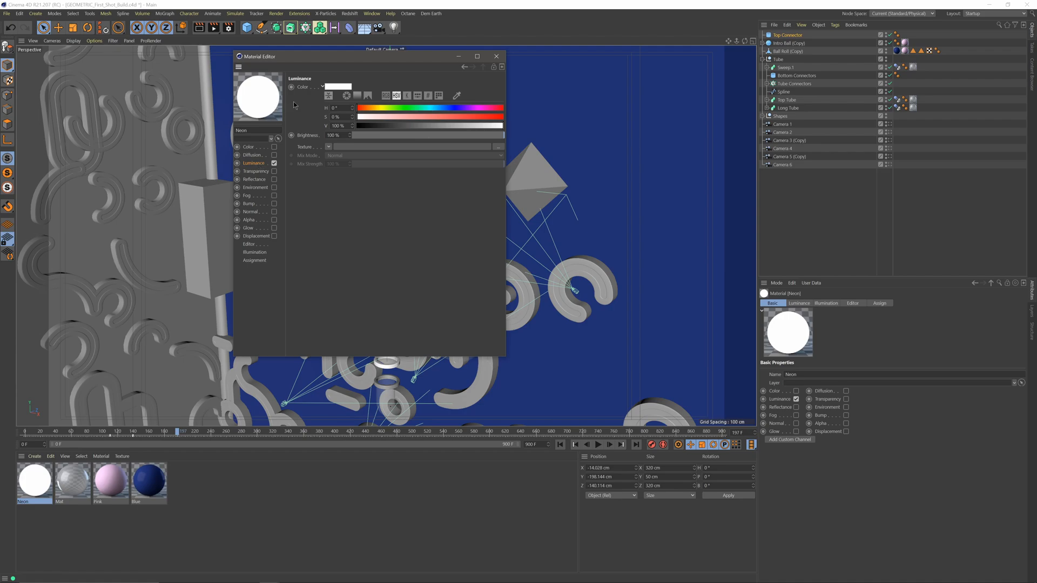
left_click(496, 56)
Step: Open the Pink material for editing and examine its Diffusion, Transparency, Reflectance and Color channels
left_click(111, 489)
double_click(111, 488)
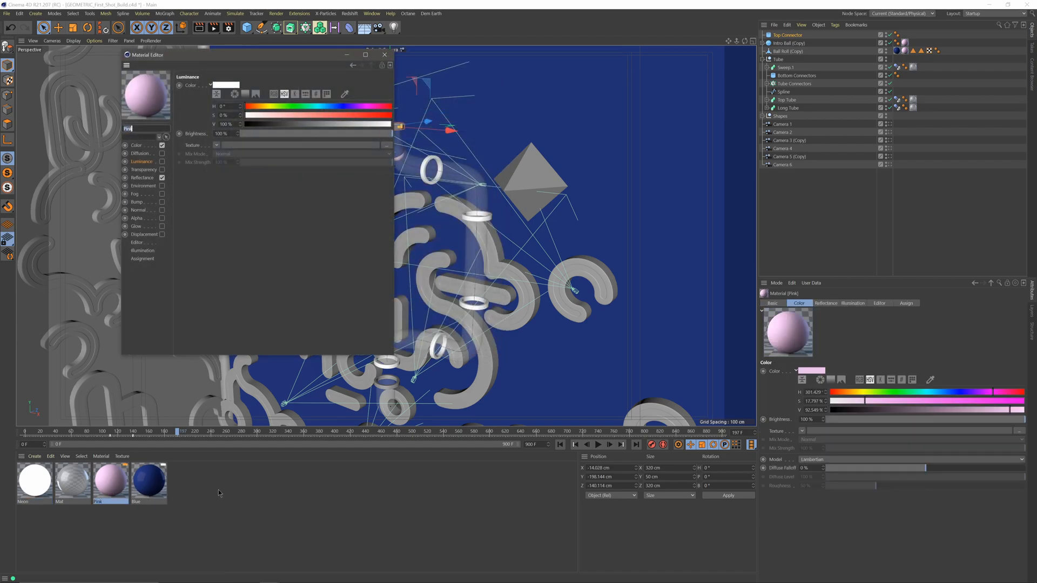
left_click(139, 154)
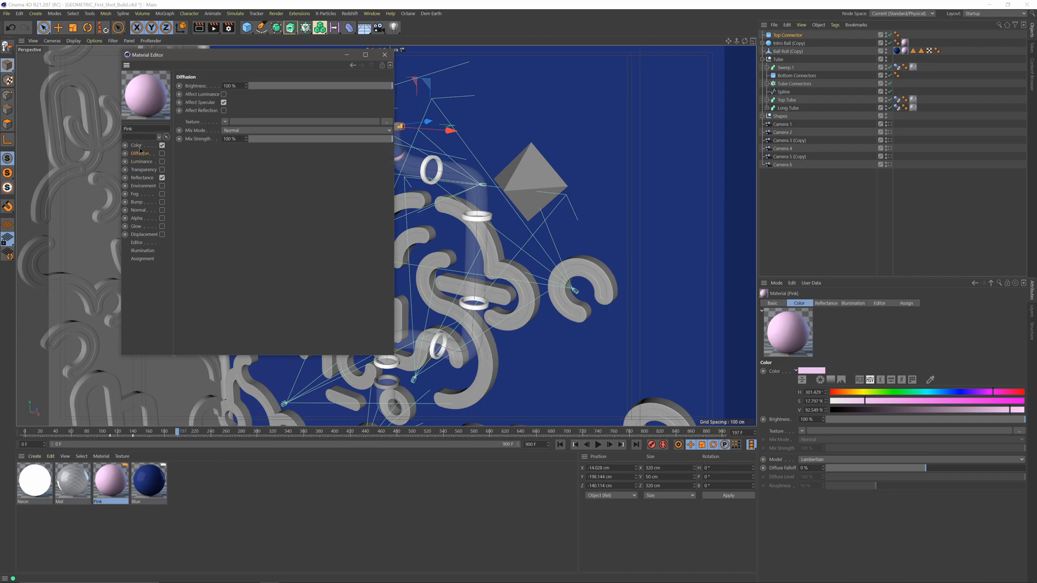
left_click(143, 170)
left_click(146, 178)
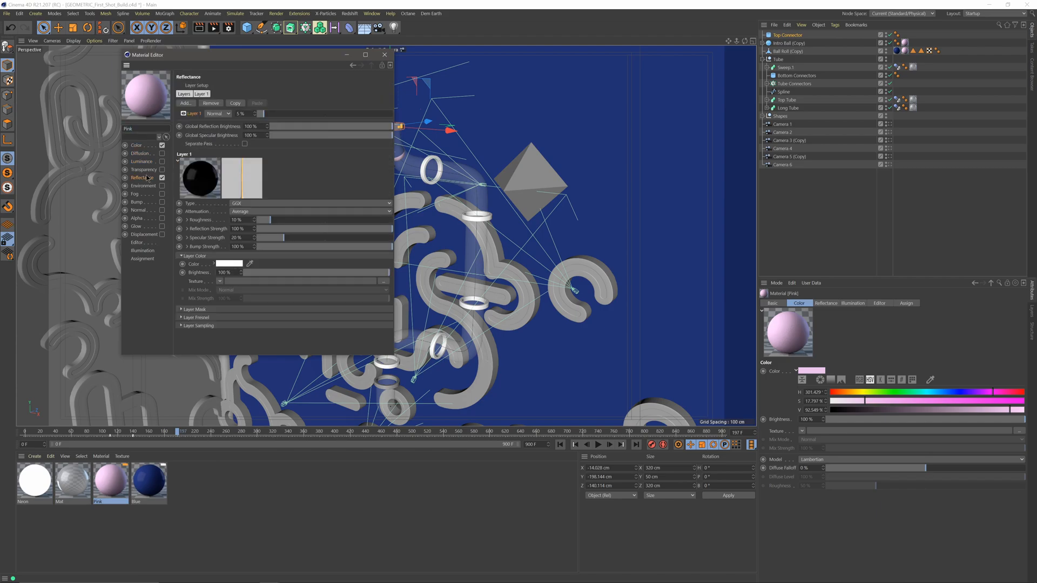
left_click(143, 146)
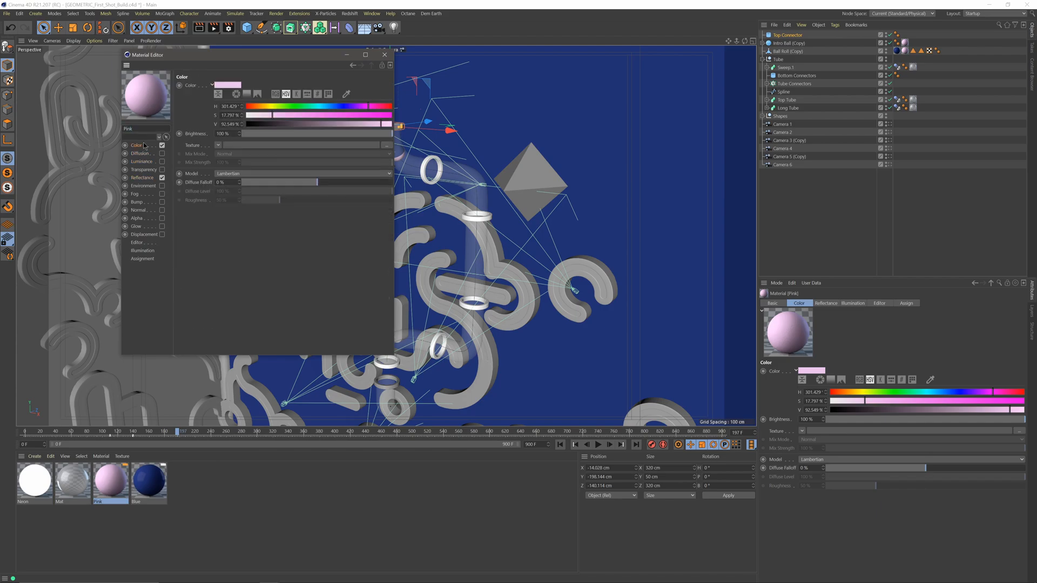
Step: Close the Material Editor and save the project for Cineware as GEOMETRIC_First_Shot_UE4 in the C4D_UE4 folder
left_click(385, 56)
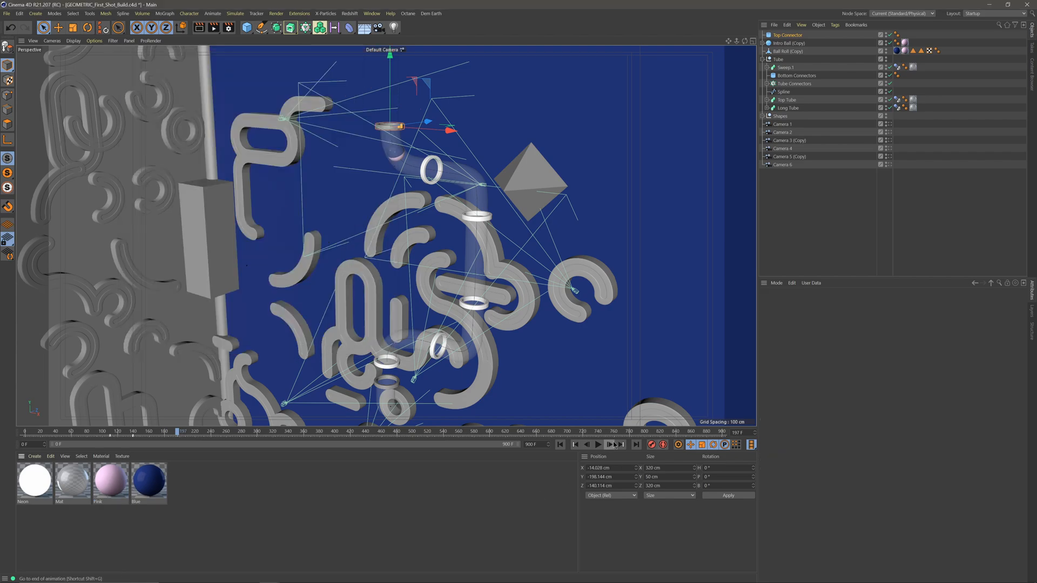
left_click(7, 15)
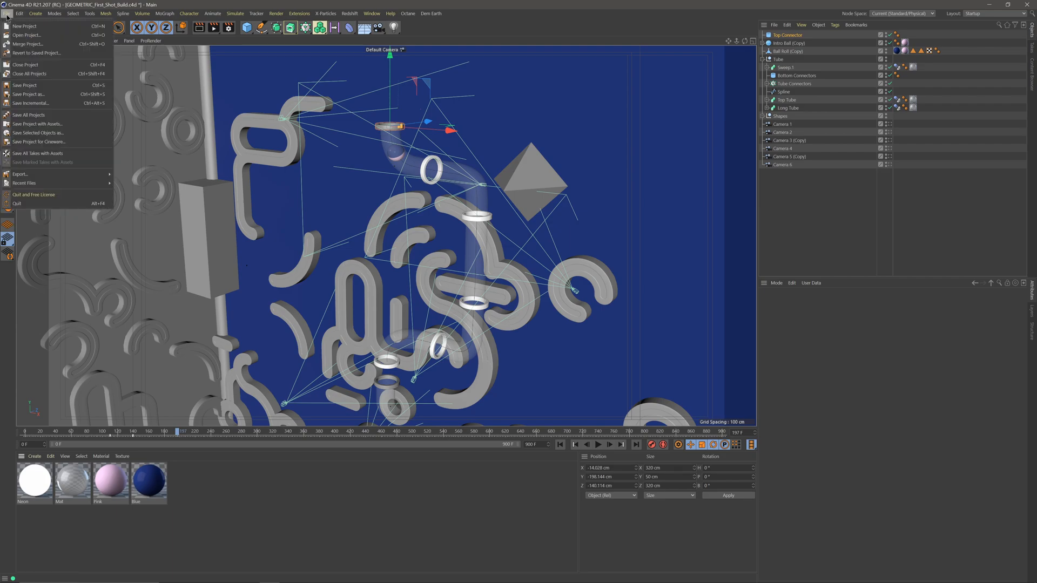
left_click(41, 142)
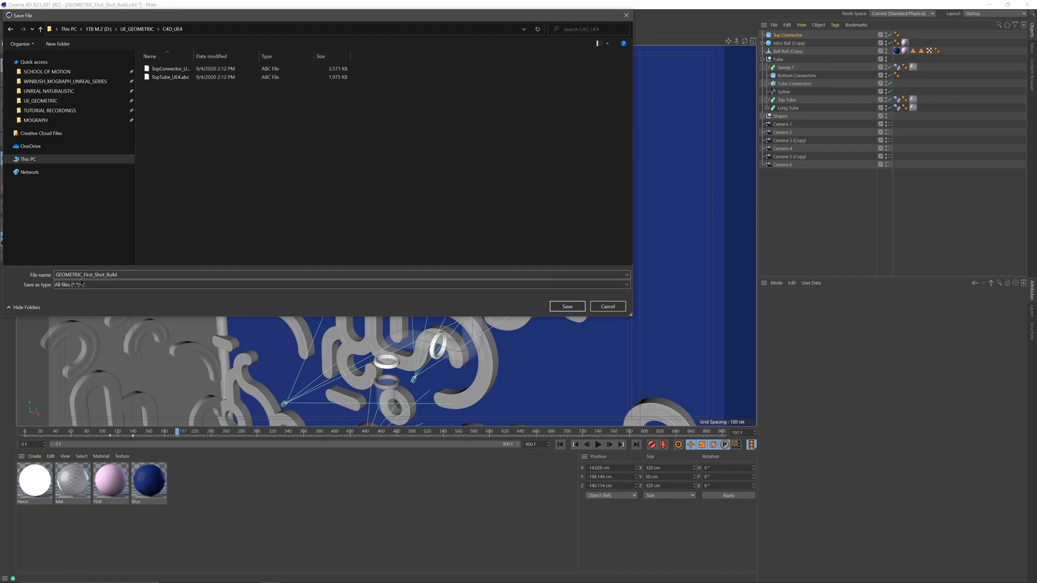
double_click(125, 277)
left_click(141, 275)
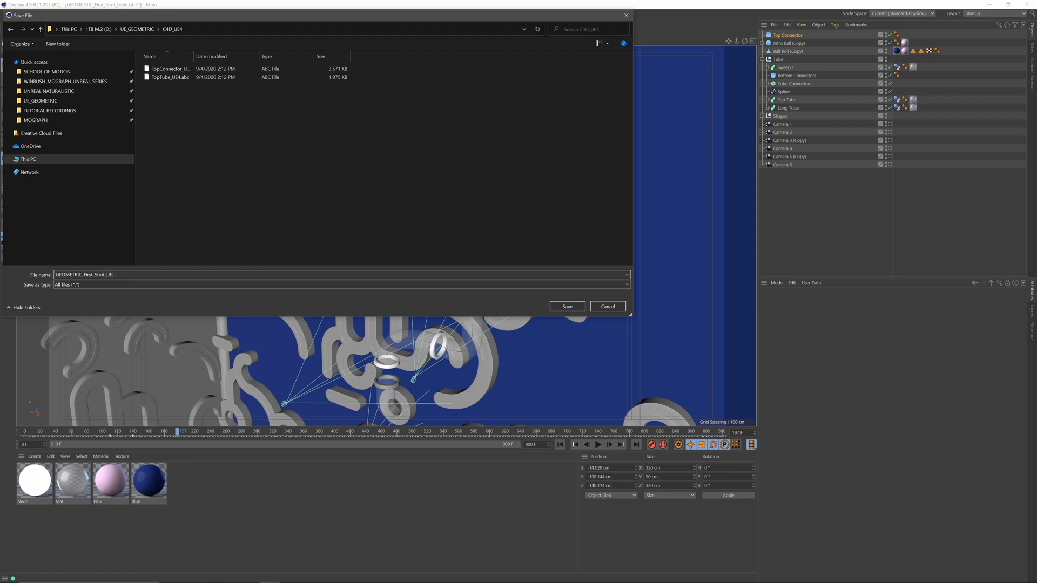
key("Return")
Step: Open the Epic Games Launcher and launch Unreal Engine 4.25.3
key("super")
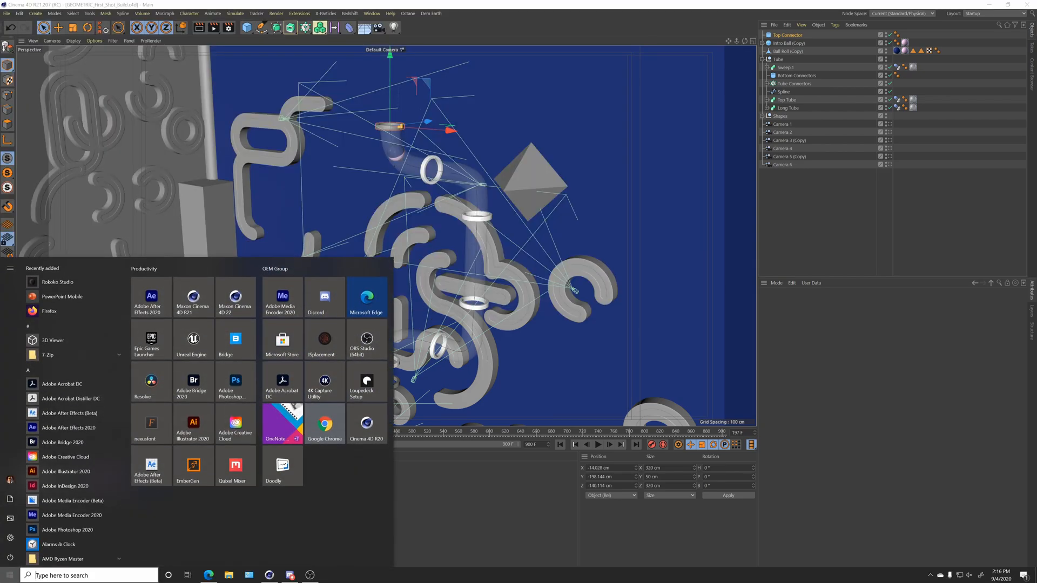
left_click(152, 339)
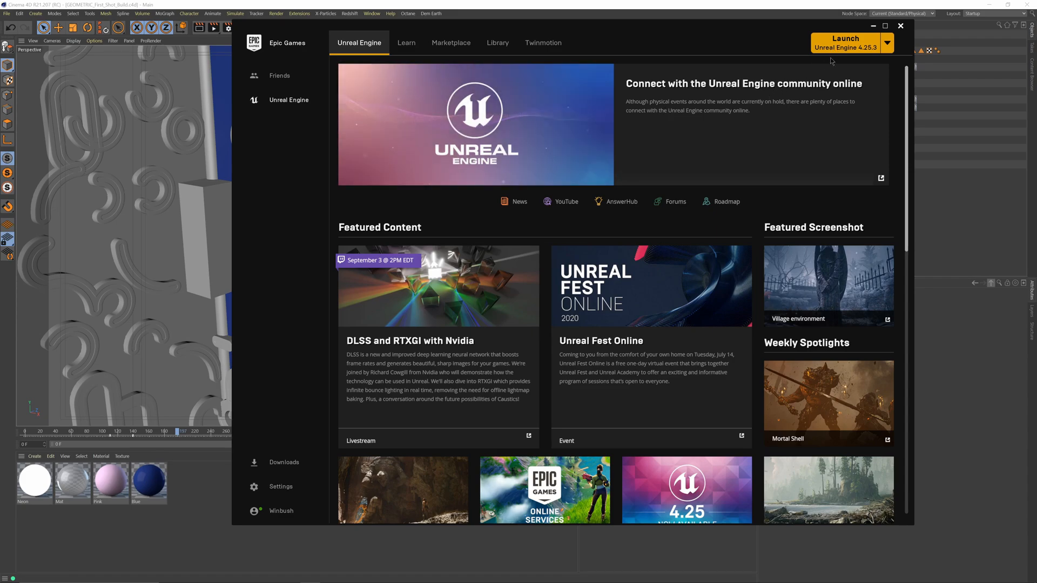
left_click(844, 47)
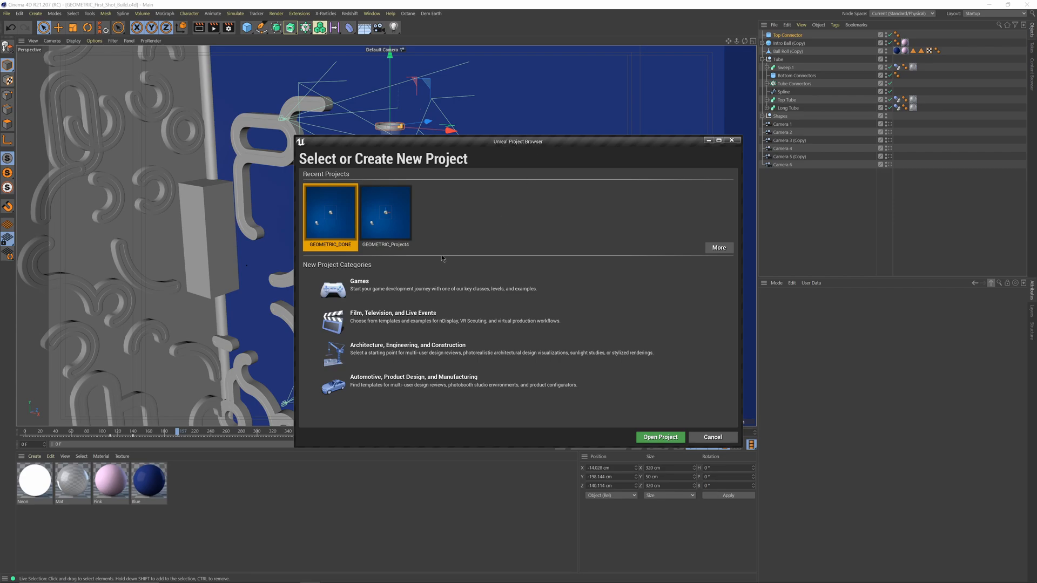
Step: Start a new project in the Film, Television, and Live Events category using the Blank template
left_click(396, 330)
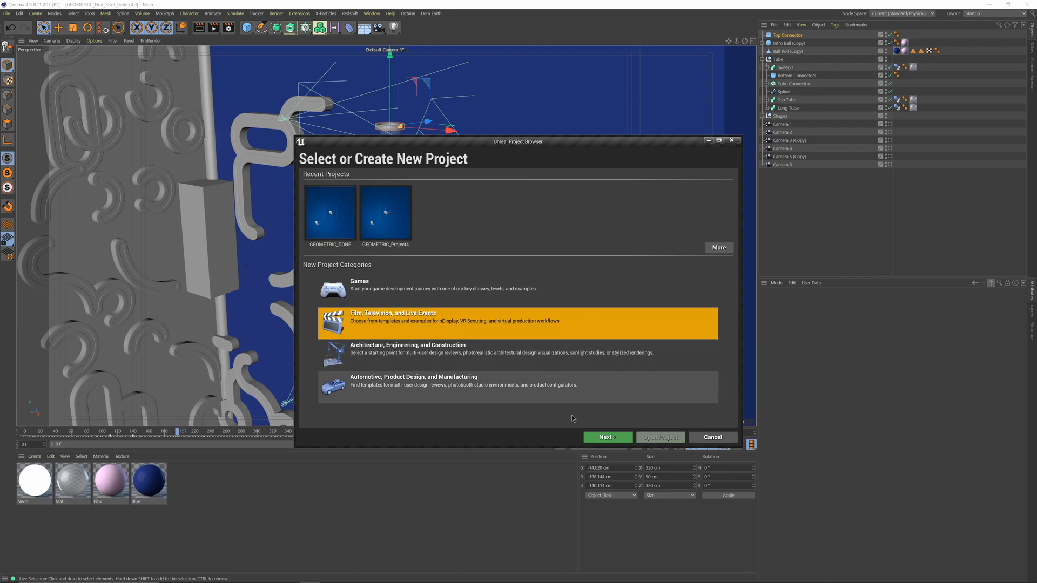
left_click(609, 438)
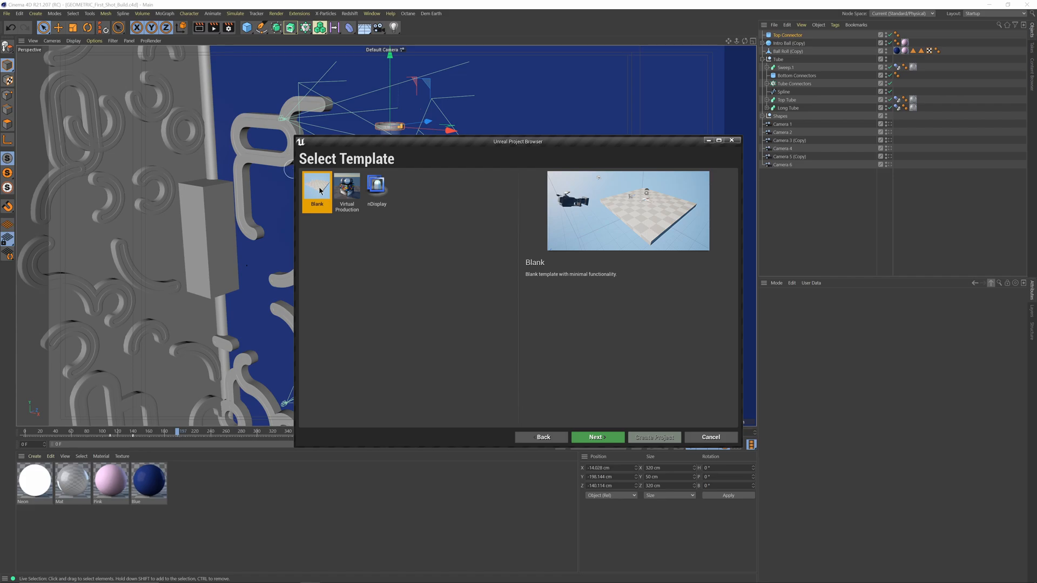
left_click(605, 439)
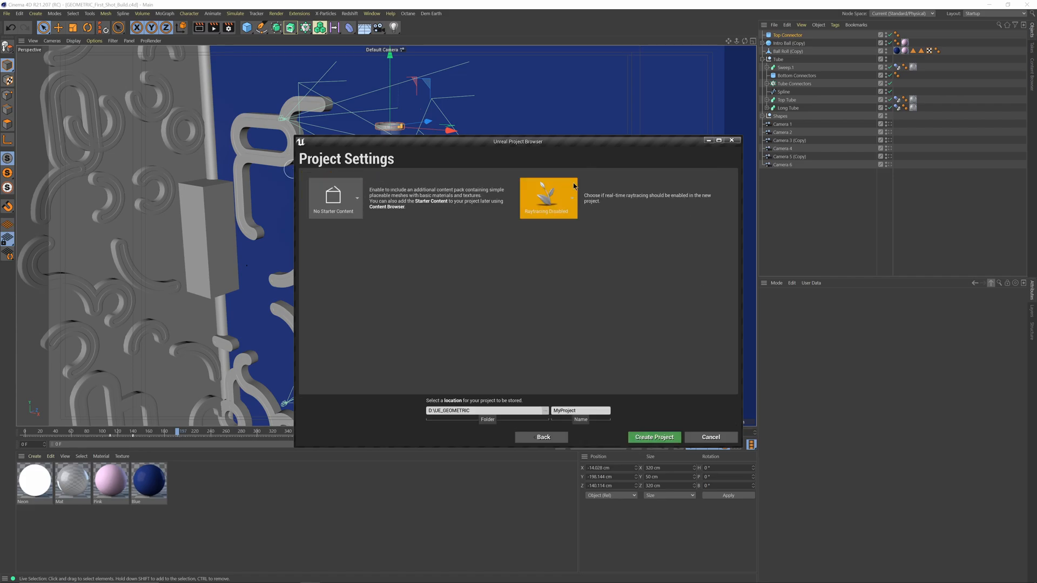
Step: Enable raytracing, name the project Tutorial_Breakdown, and create it in D:\UE_GEOMETRIC without starter content
left_click(564, 198)
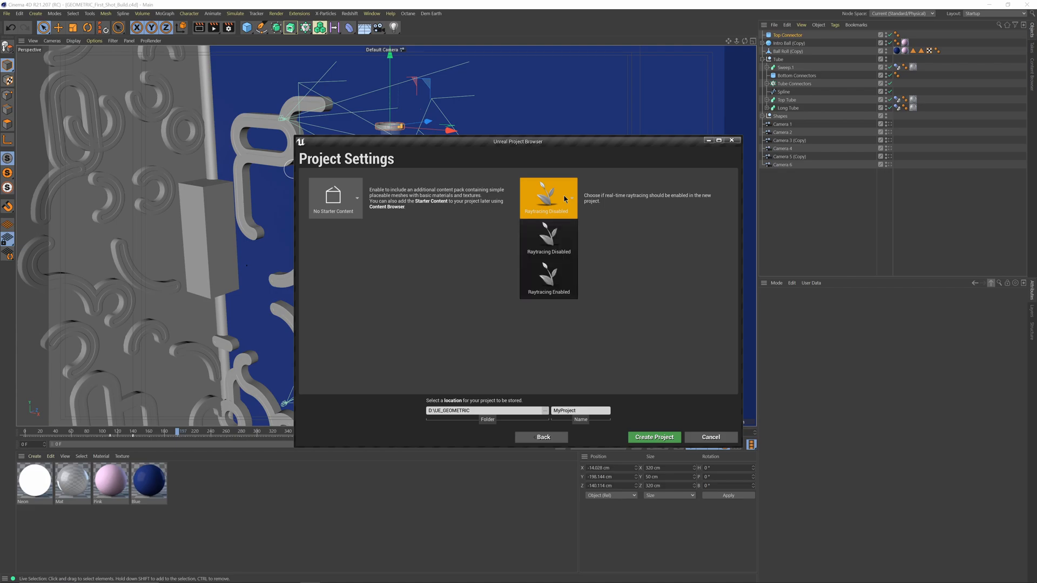
left_click(559, 279)
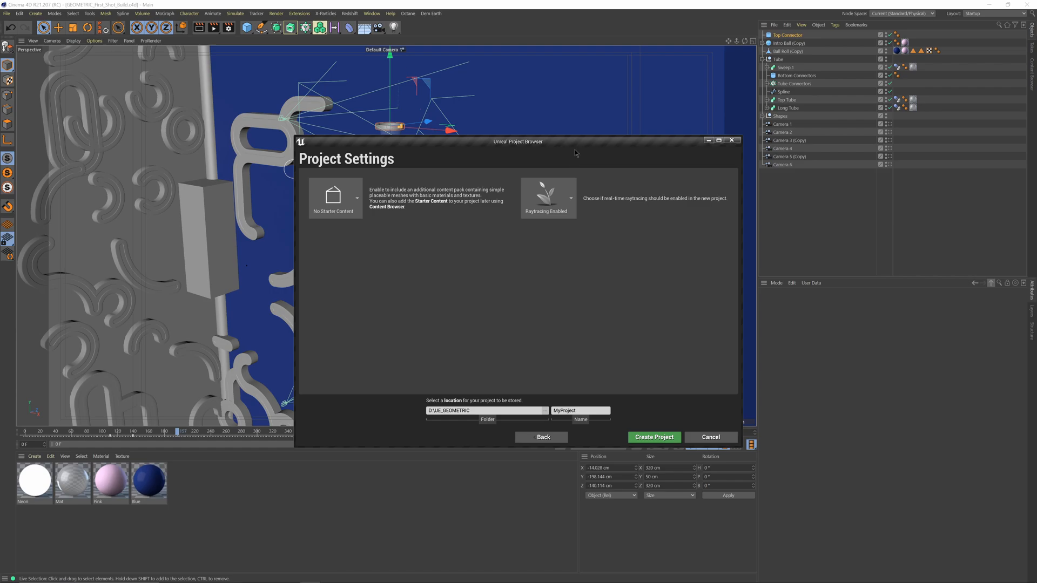
left_click_drag(530, 141, 455, 94)
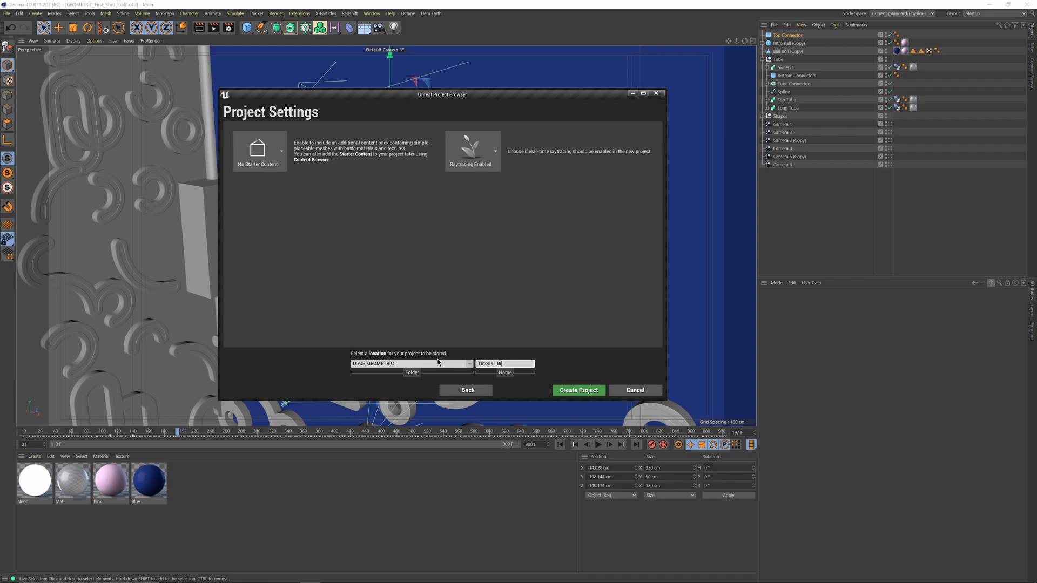
left_click(579, 393)
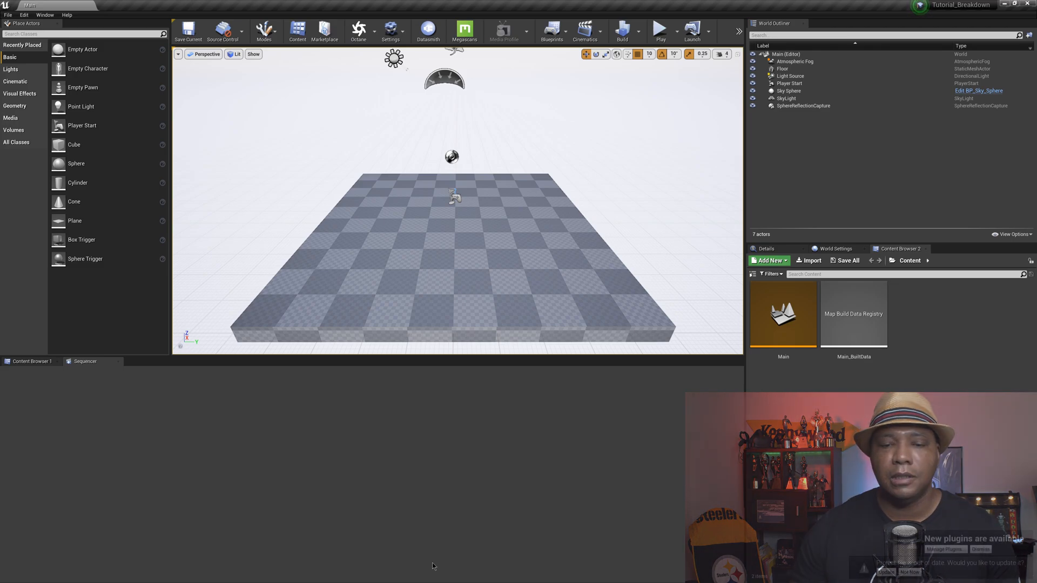
Step: Delete the Floor and Player Start actors from the default level
left_click(475, 298)
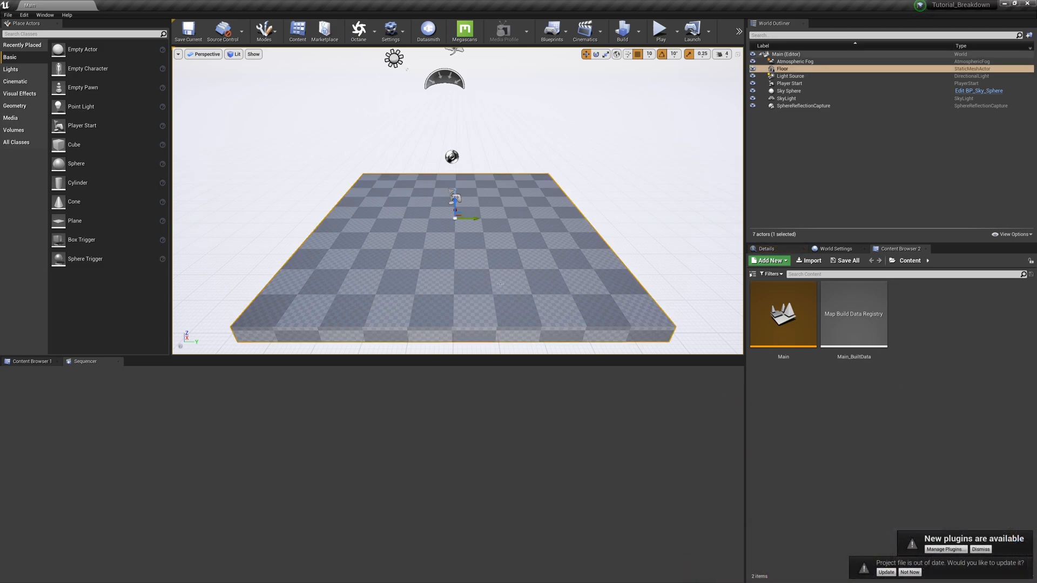
key("Delete")
left_click(458, 206)
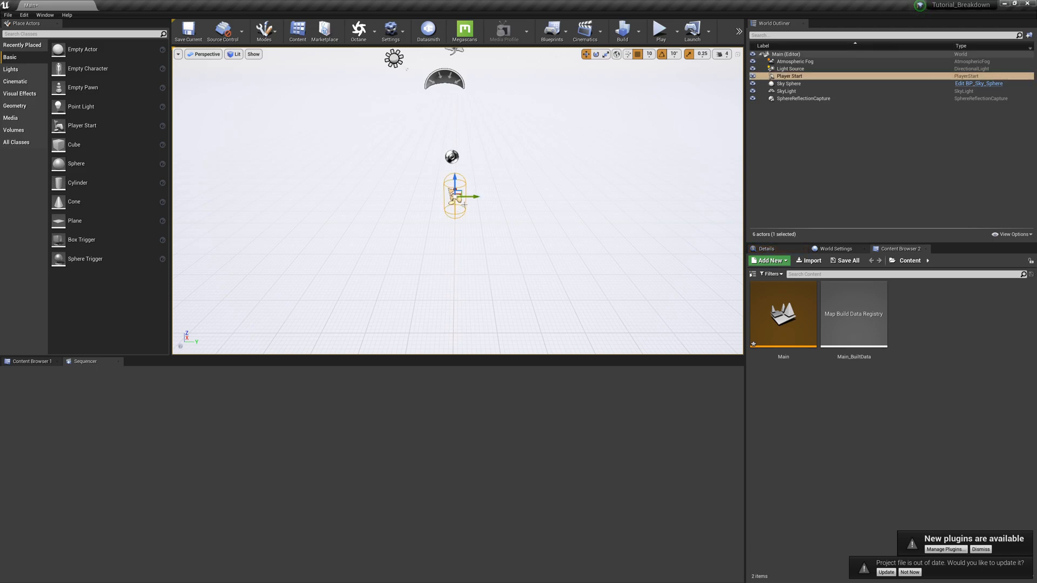
key("Delete")
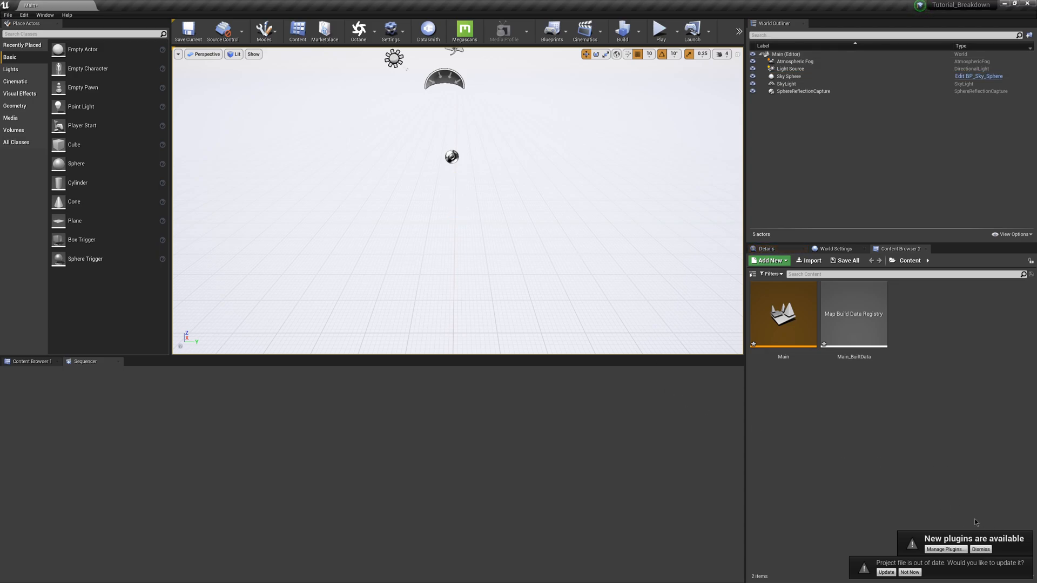
Step: Dismiss the new plugins notice, update the out-of-date project file, and display Content Browser 1
left_click(981, 549)
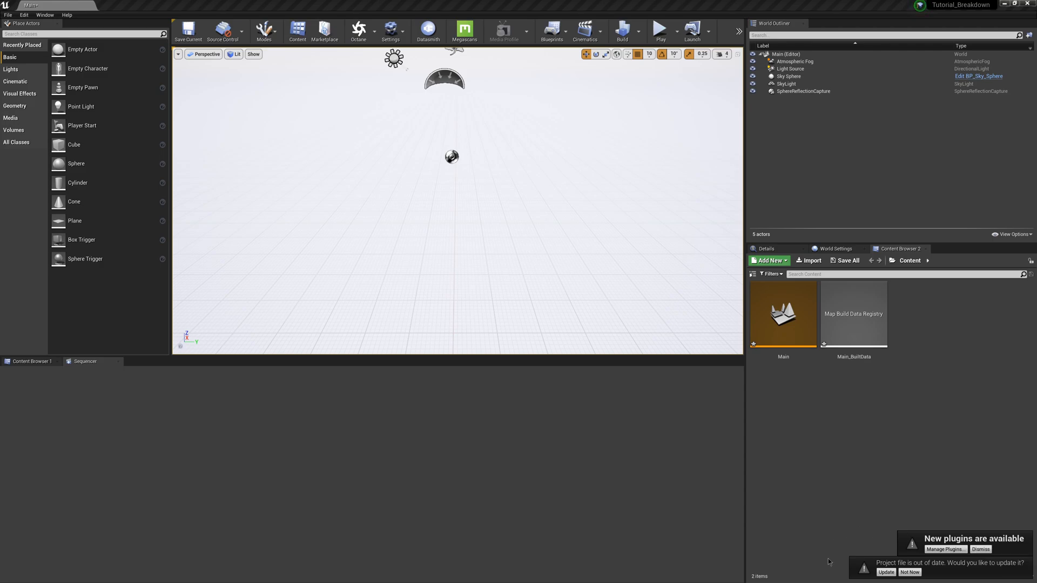
left_click(887, 572)
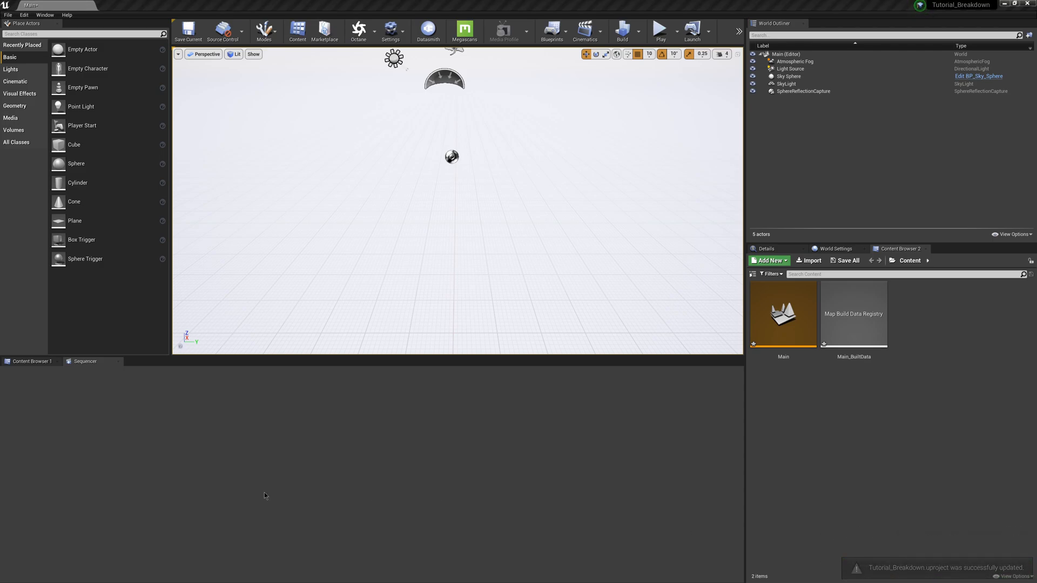
left_click(33, 361)
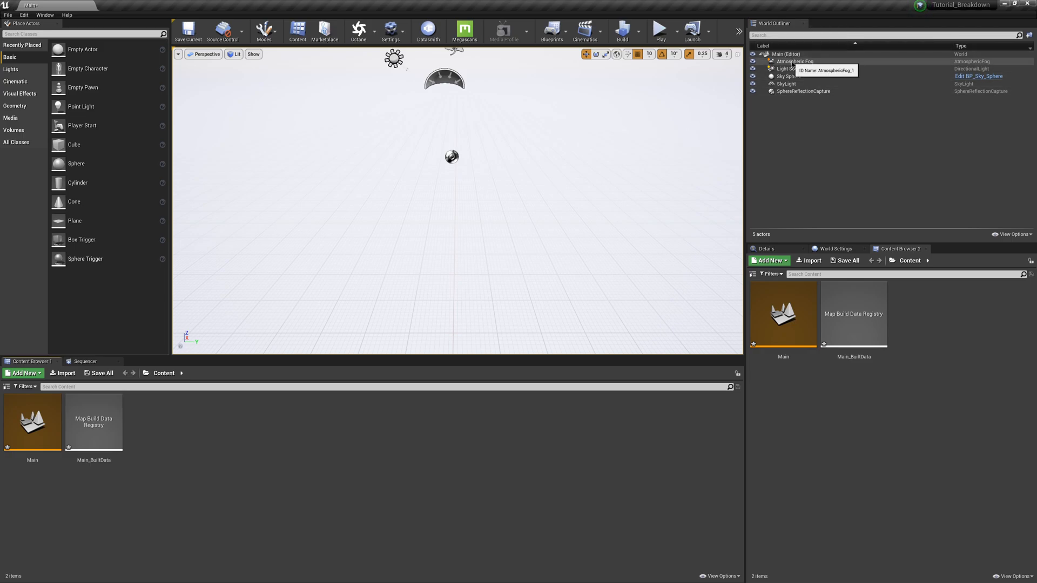
Step: Delete the Atmospheric Fog, Sky Sphere, SkyLight and SphereReflectionCapture actors, keeping only the Light Source
left_click(794, 61)
left_click(804, 90, "shift")
key("Delete")
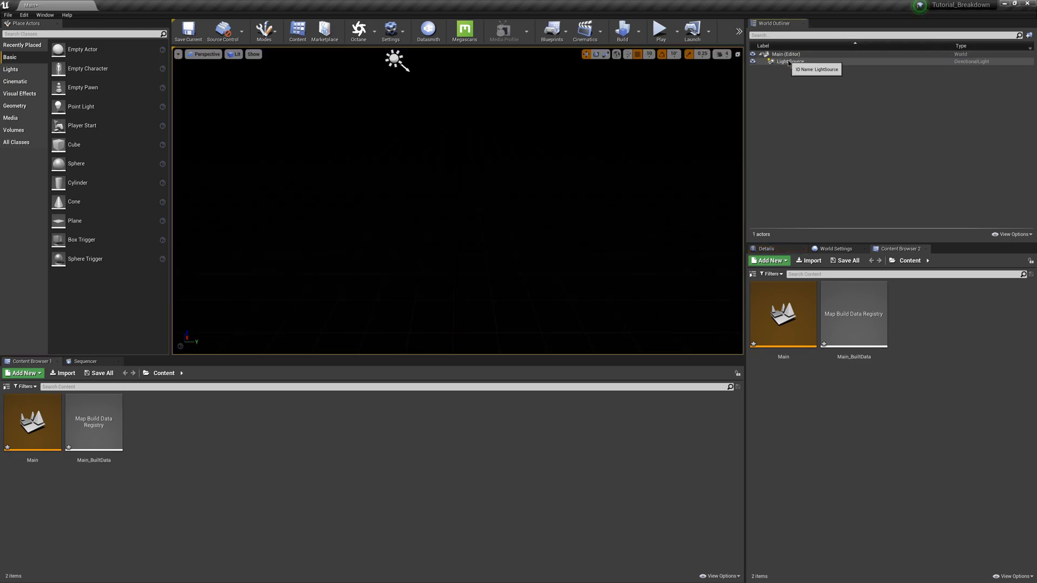
Step: Reset the Light Source's location and rotation to their default values, and deselect it
left_click(777, 62)
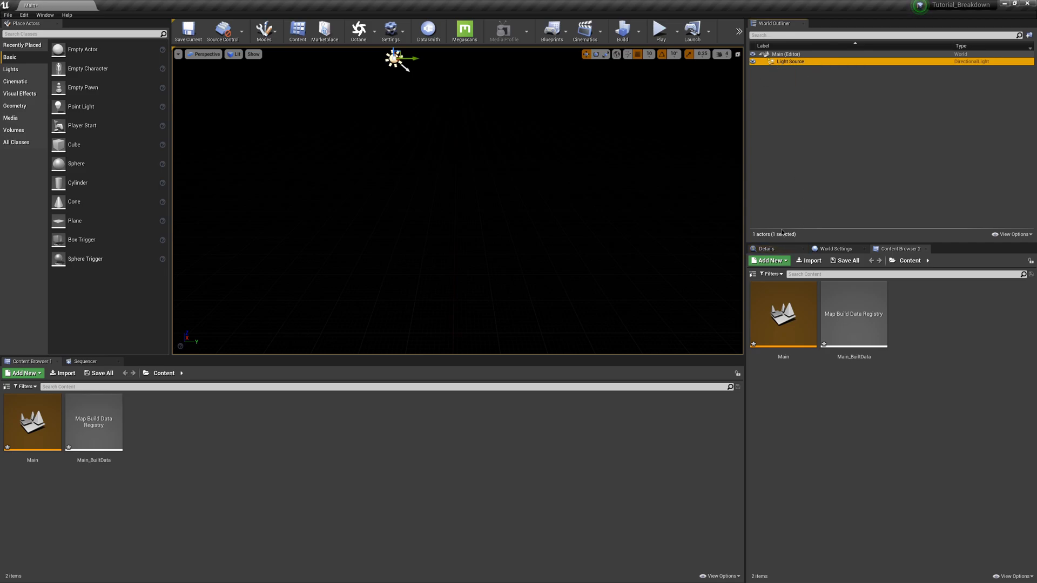
left_click(767, 248)
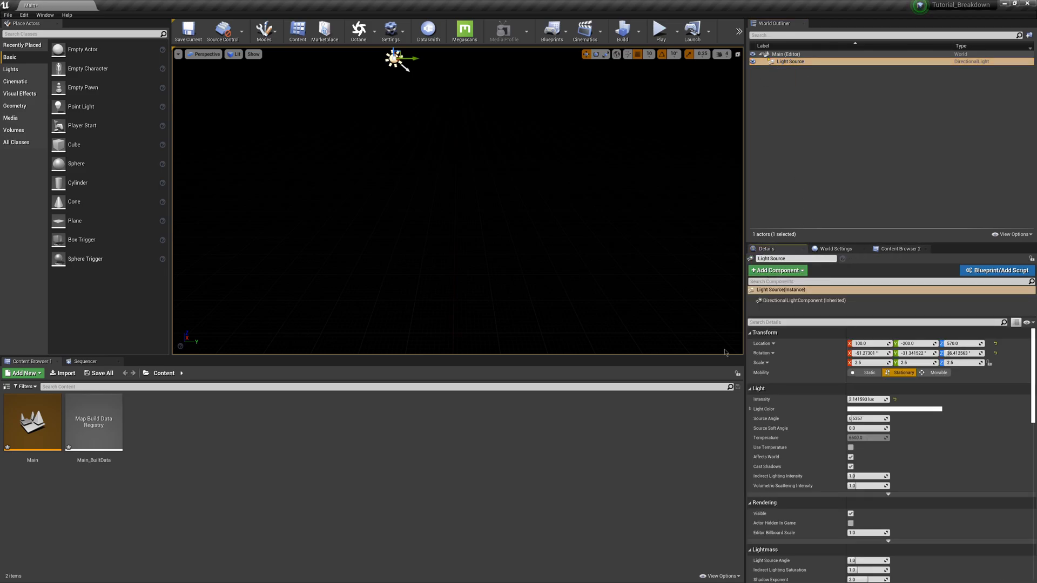
left_click(995, 344)
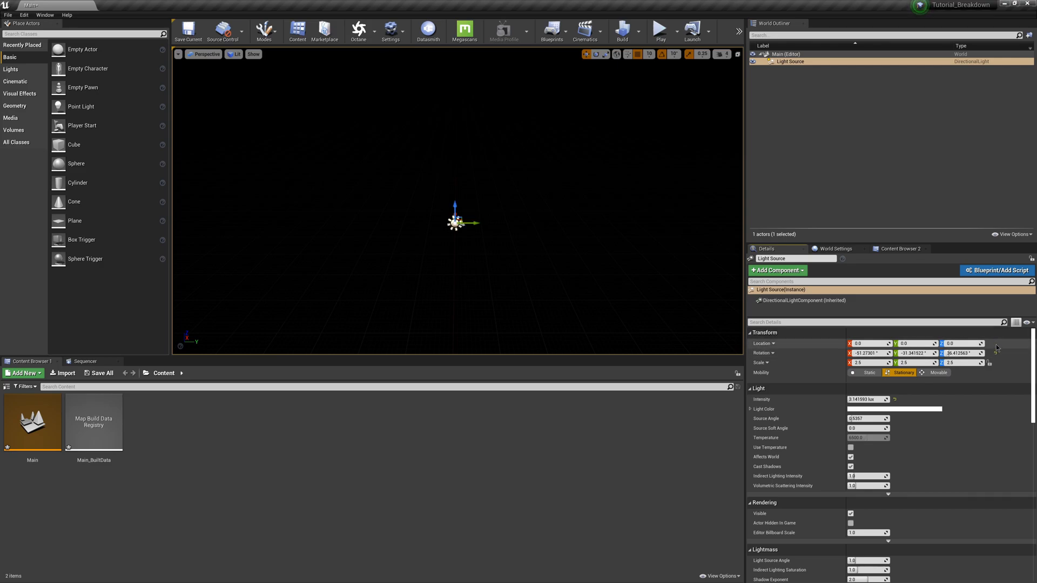
left_click(997, 354)
left_click(781, 177)
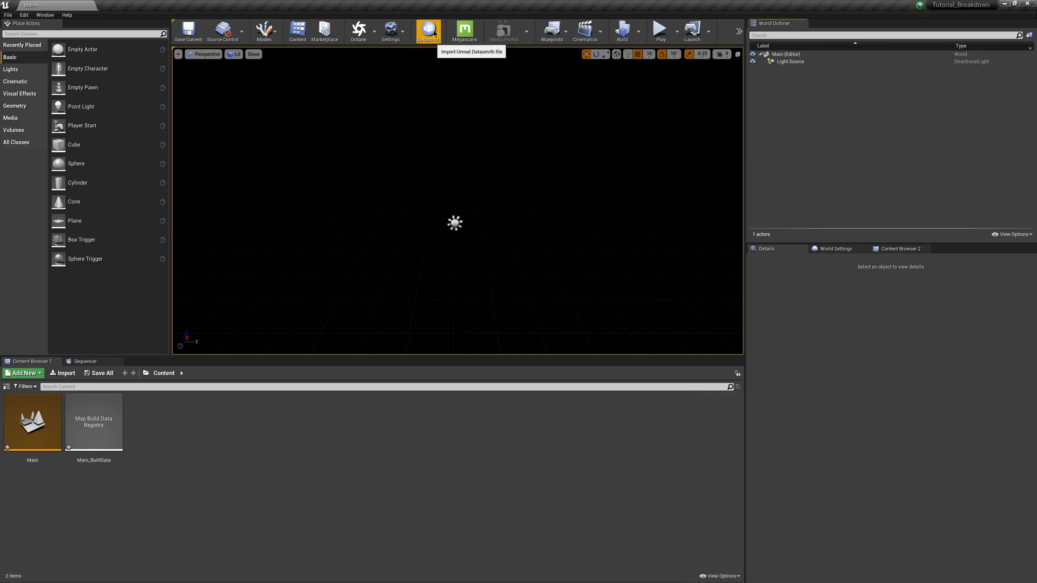
Step: Search the built-in plugins for "c4d" to check that the Datasmith C4D Importer is enabled, and close the plugin browser
left_click(400, 33)
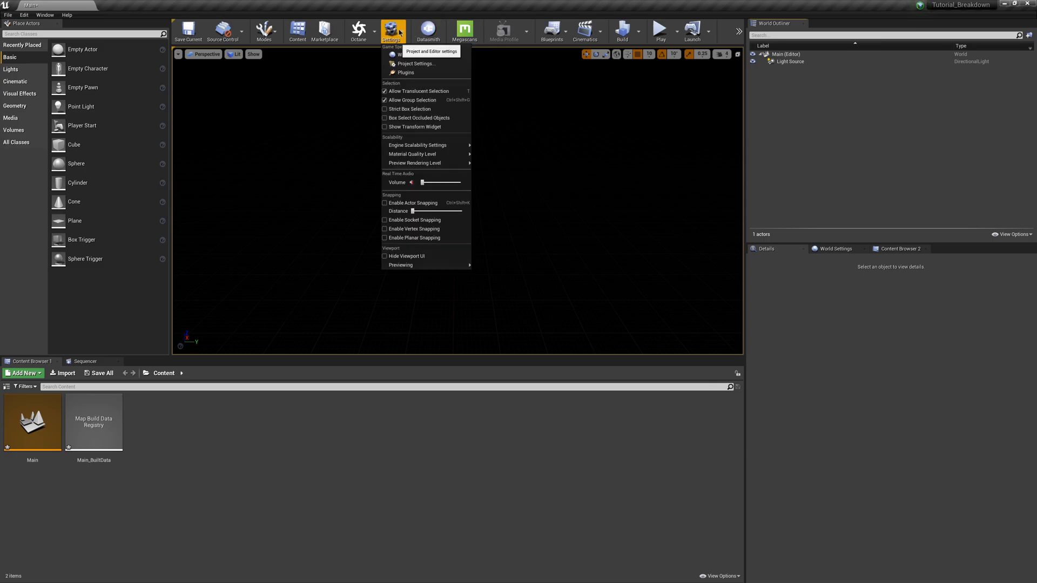
left_click(412, 73)
left_click_drag(786, 133, 467, 59)
left_click(323, 99)
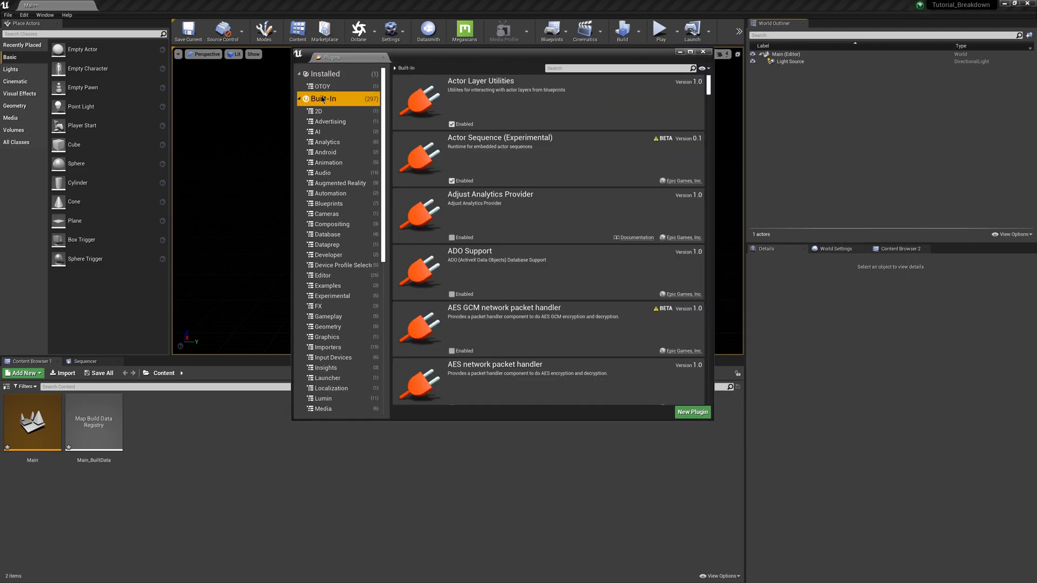
left_click(565, 69)
type("c4d")
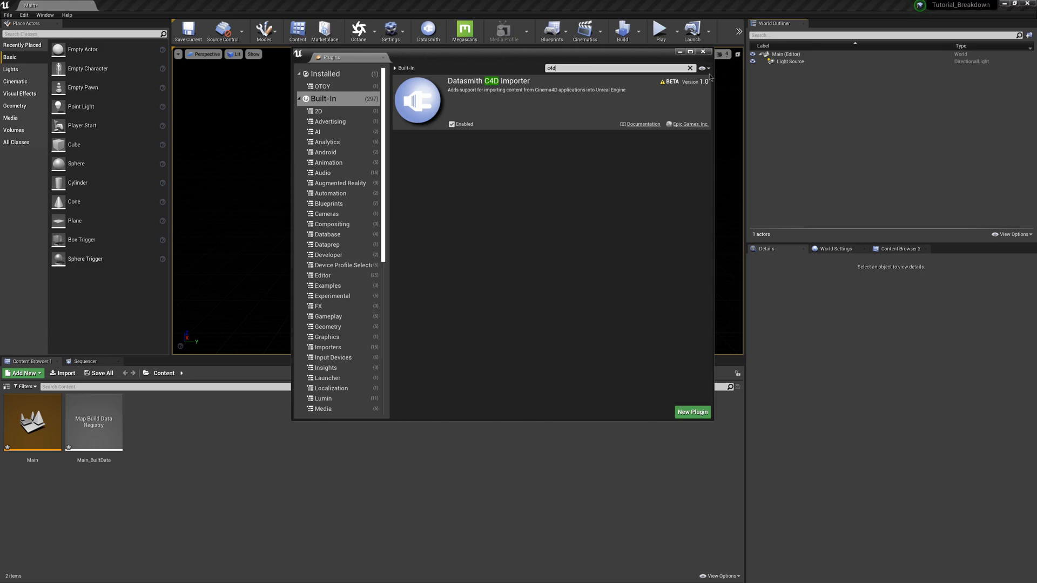
left_click(703, 52)
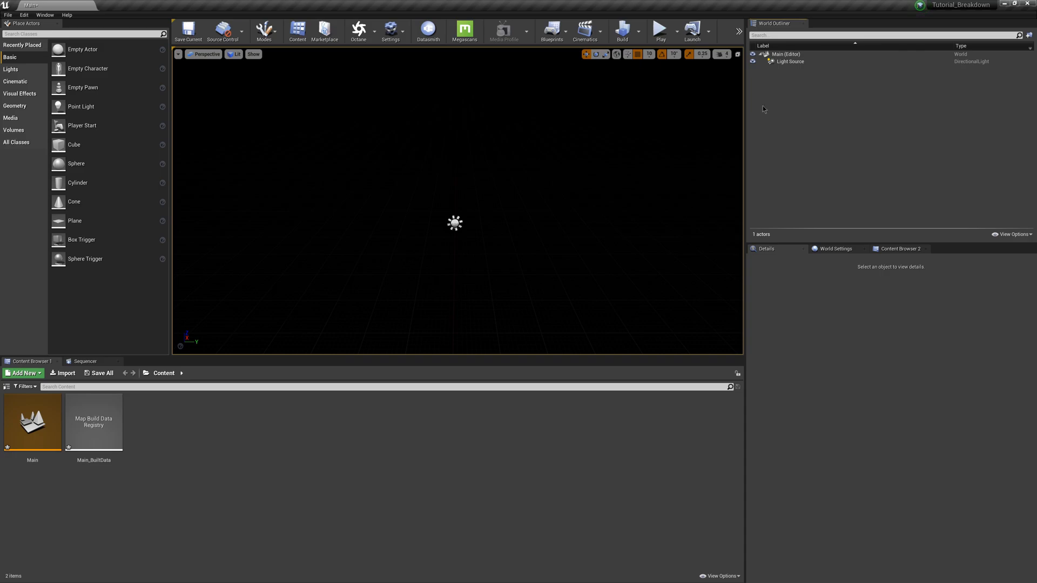
Step: Start a Datasmith import and open GEOMETRIC_First_Shot_UE4 from the UE_GEOMETRIC project's C4D_UE4 folder
left_click(430, 31)
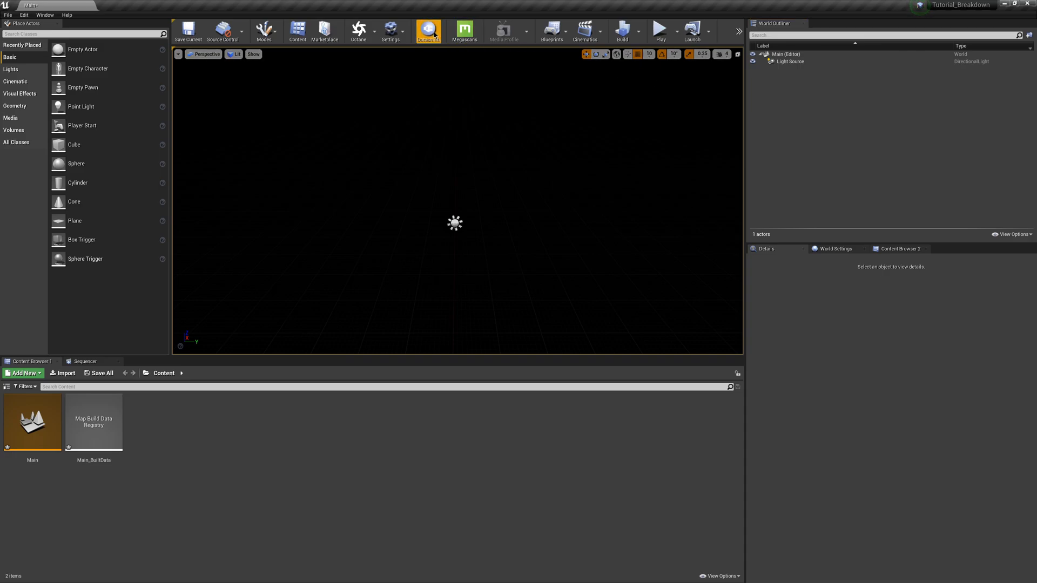
left_click(291, 220)
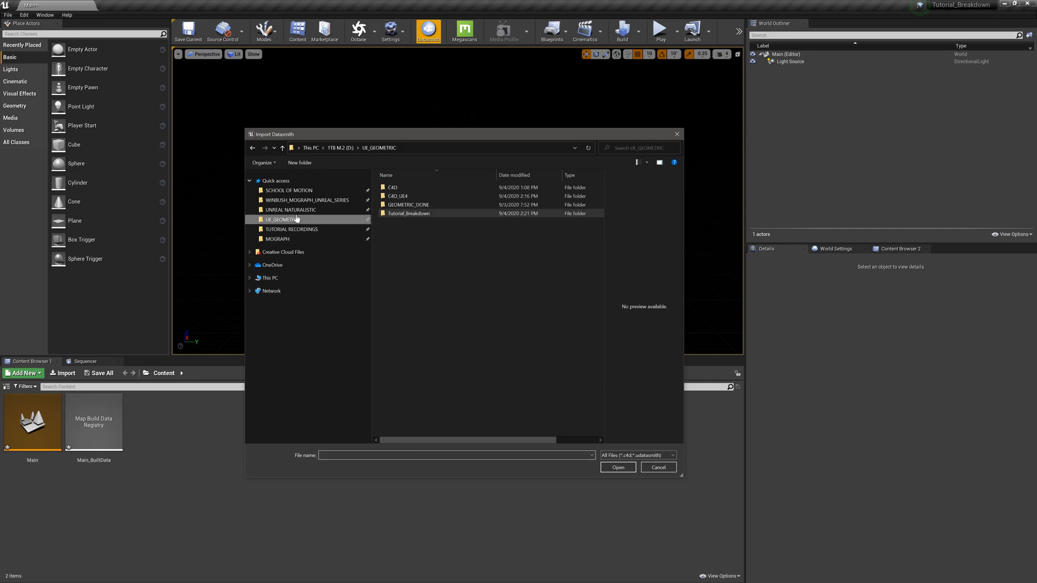
left_click(427, 208)
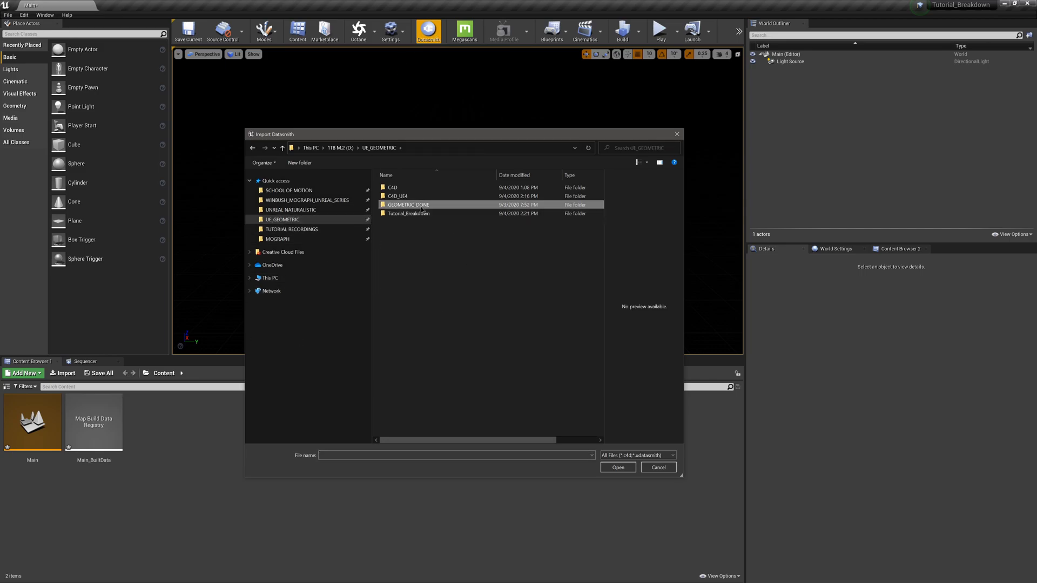
double_click(424, 208)
key("BackSpace")
double_click(413, 198)
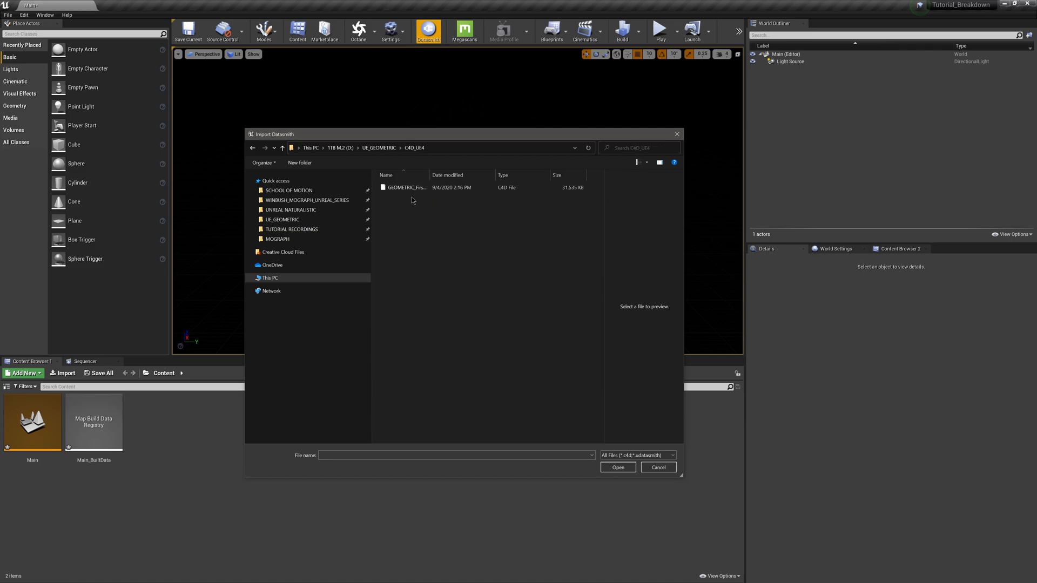
left_click(405, 187)
left_click_drag(431, 176, 495, 182)
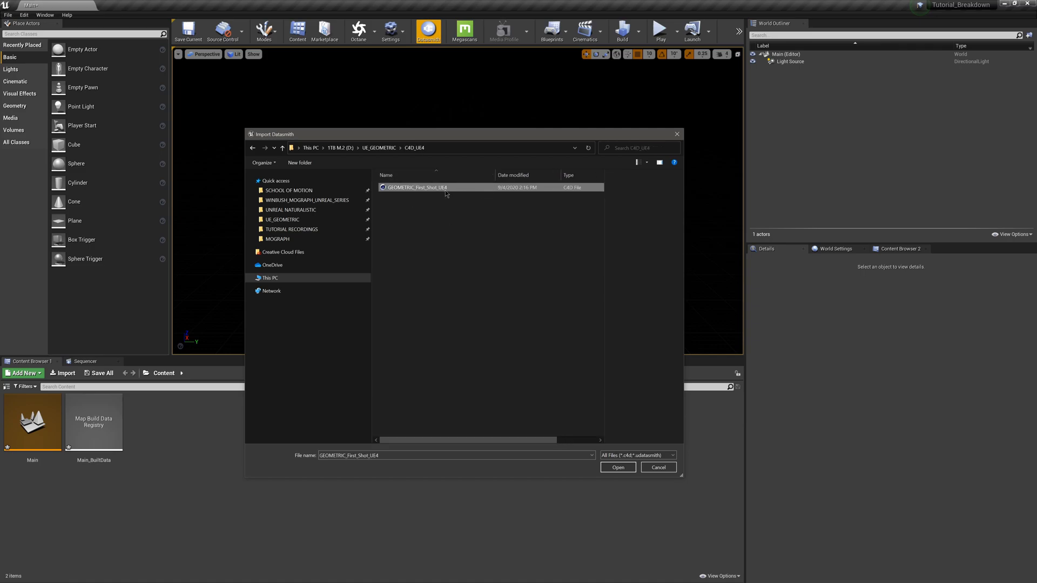
left_click(619, 468)
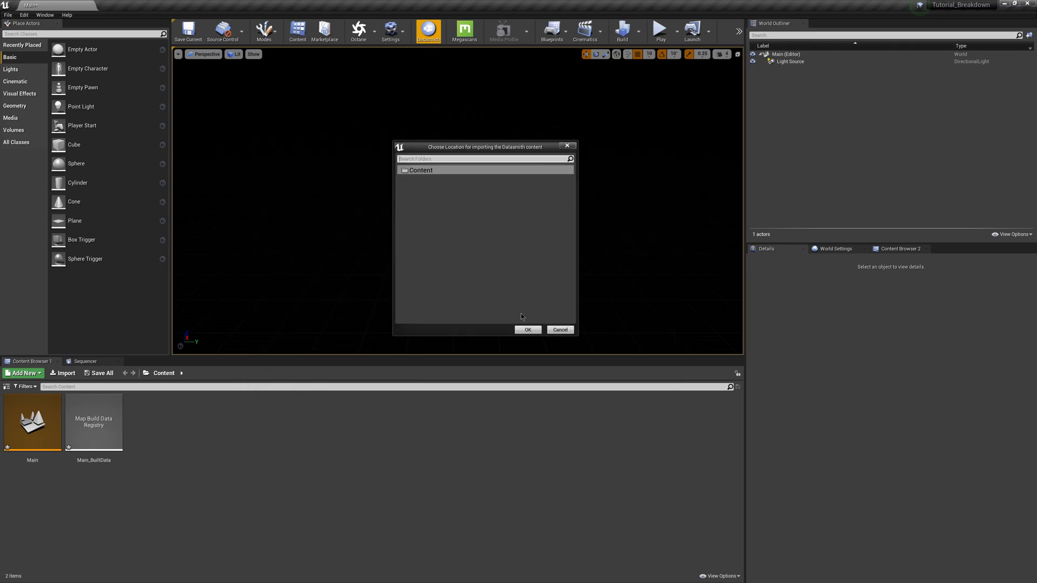
Step: Import the Datasmith scene into the Content folder with geometry, materials and textures, lights, cameras and animations all included
left_click(533, 330)
left_click(529, 330)
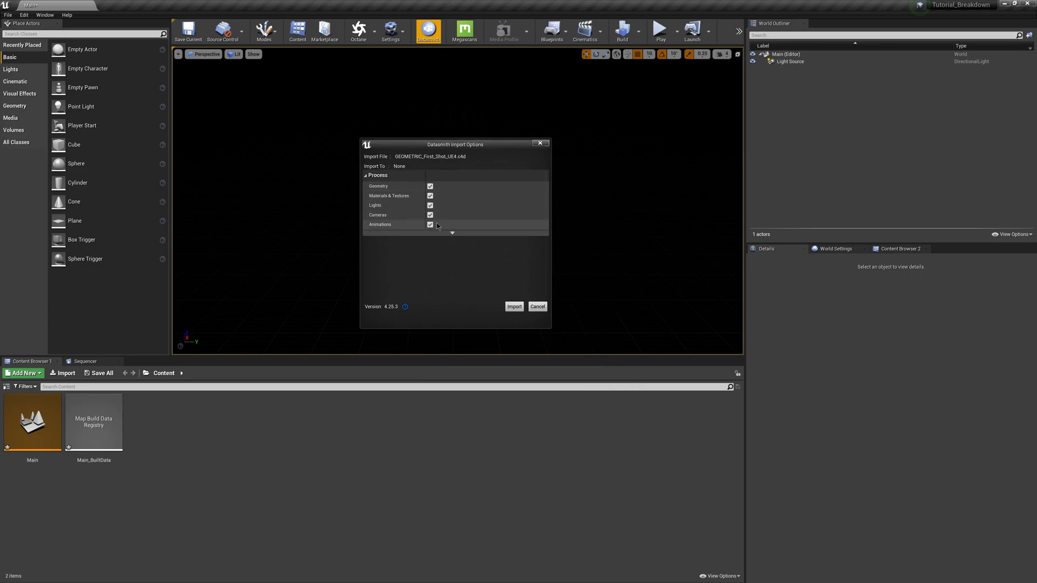
left_click(511, 308)
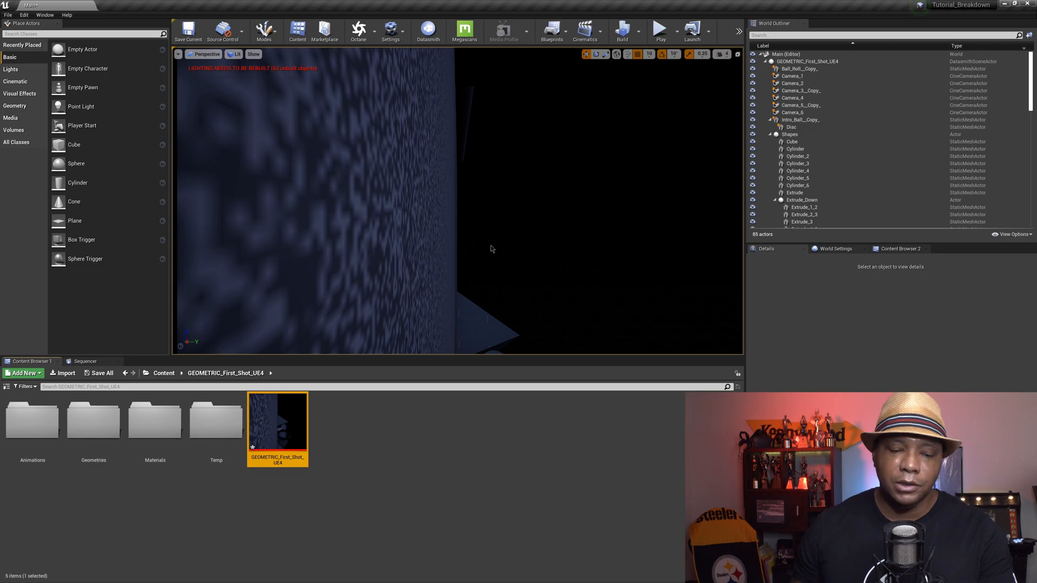
Step: View the imported pipe geometry and collapse the GEOMETRIC_First_Shot_UE4 hierarchy in the World Outliner
right_click_drag(490, 245, 491, 245)
key("s")
key("s")
key("d")
key("w")
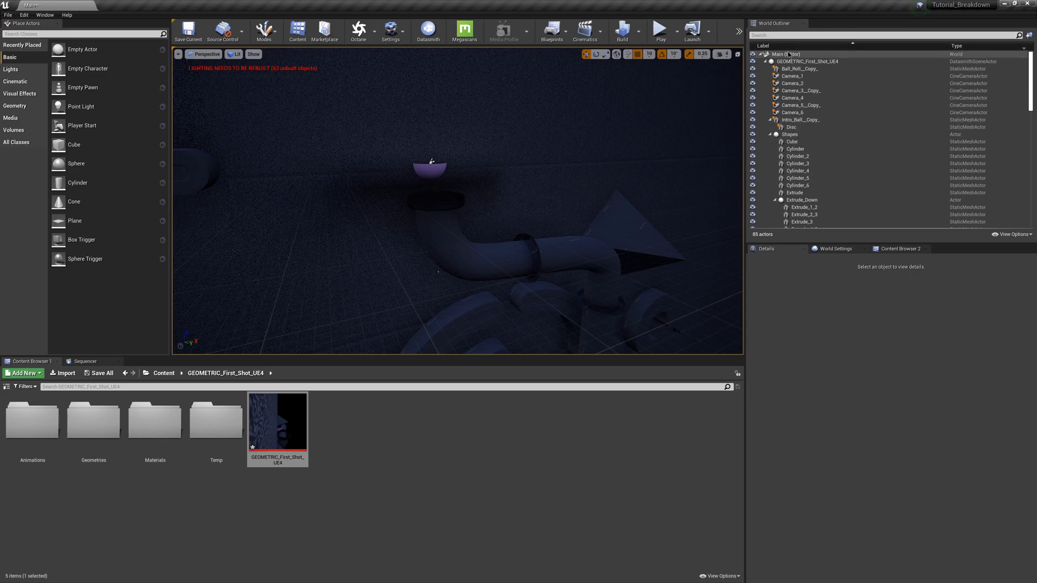
left_click(765, 62)
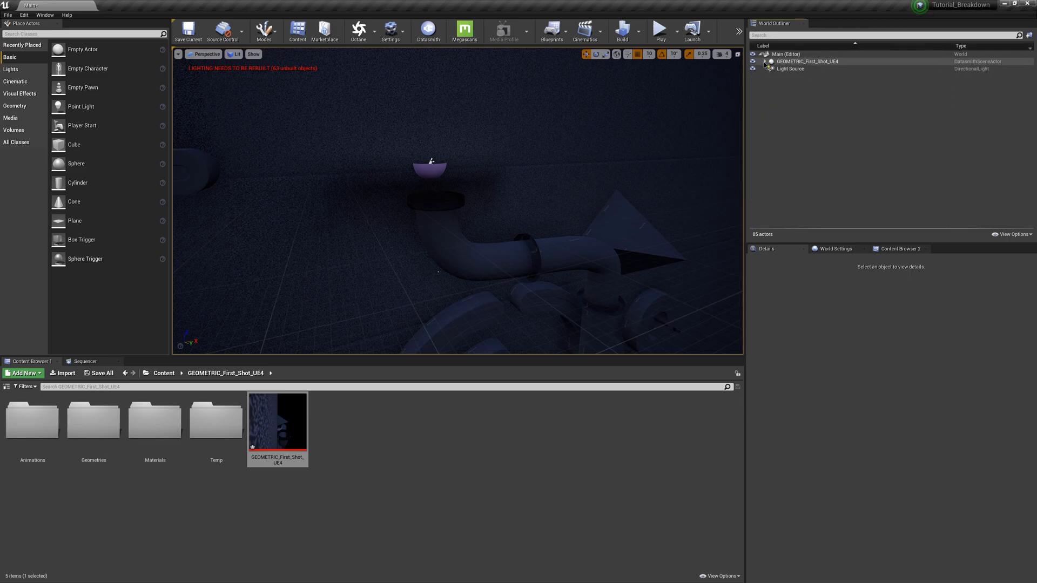
Step: Set the Light Source's rotation to -46° on Y and 264° on Z
left_click(791, 69)
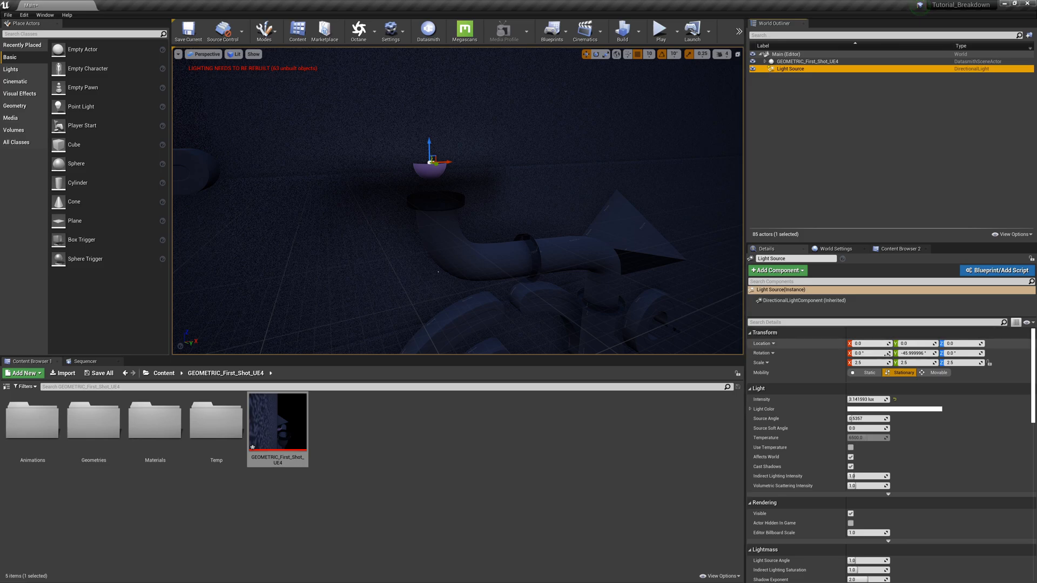
left_click(951, 353)
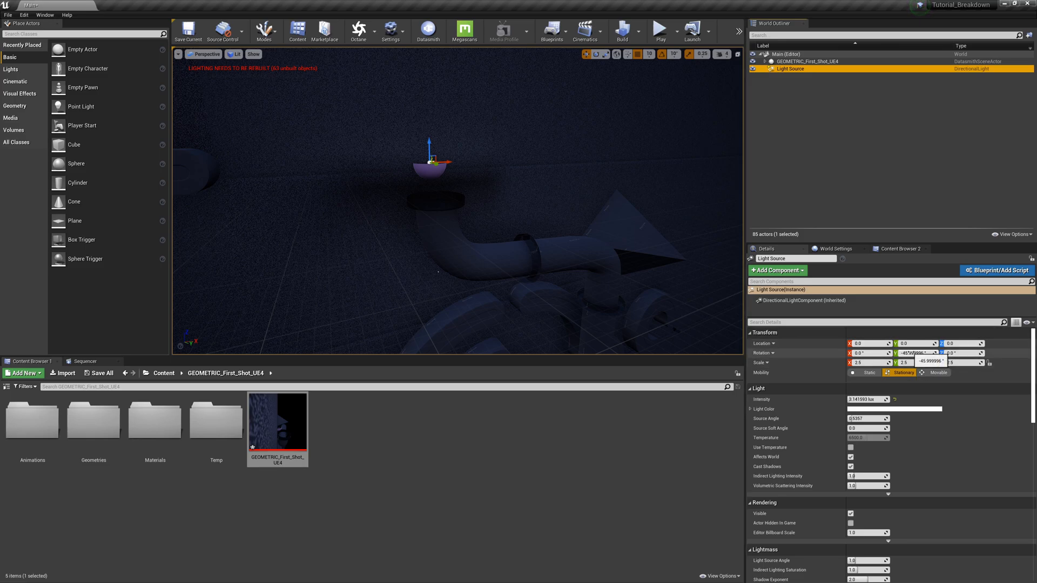
left_click(912, 354)
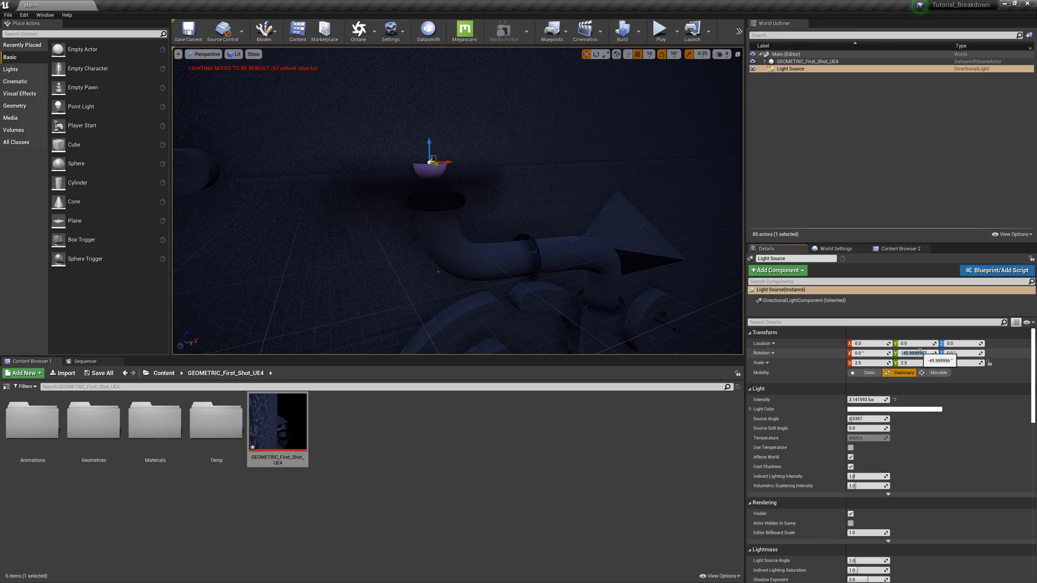
type("-46")
key("Return")
left_click(957, 354)
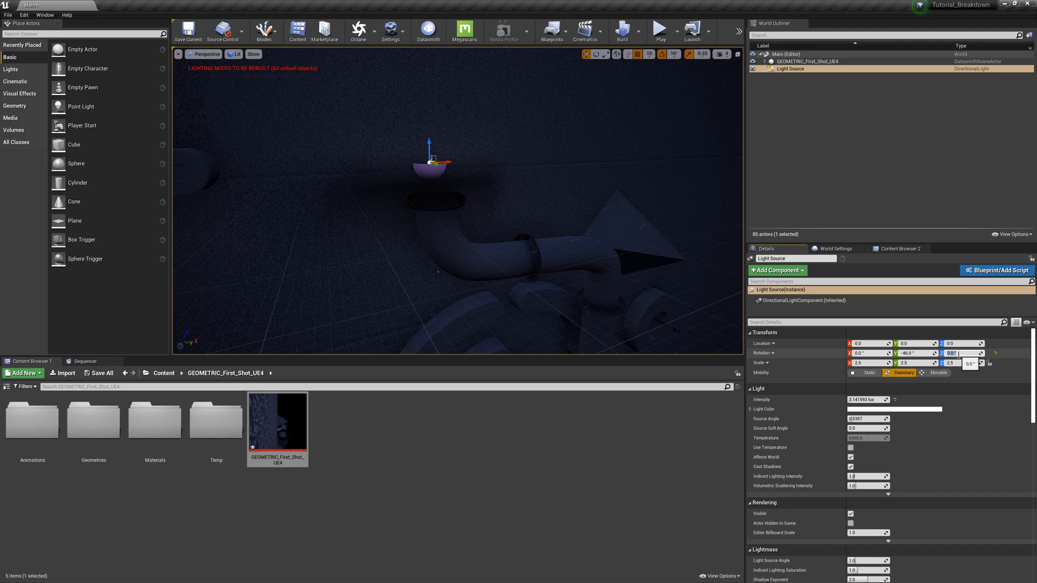
key("Return")
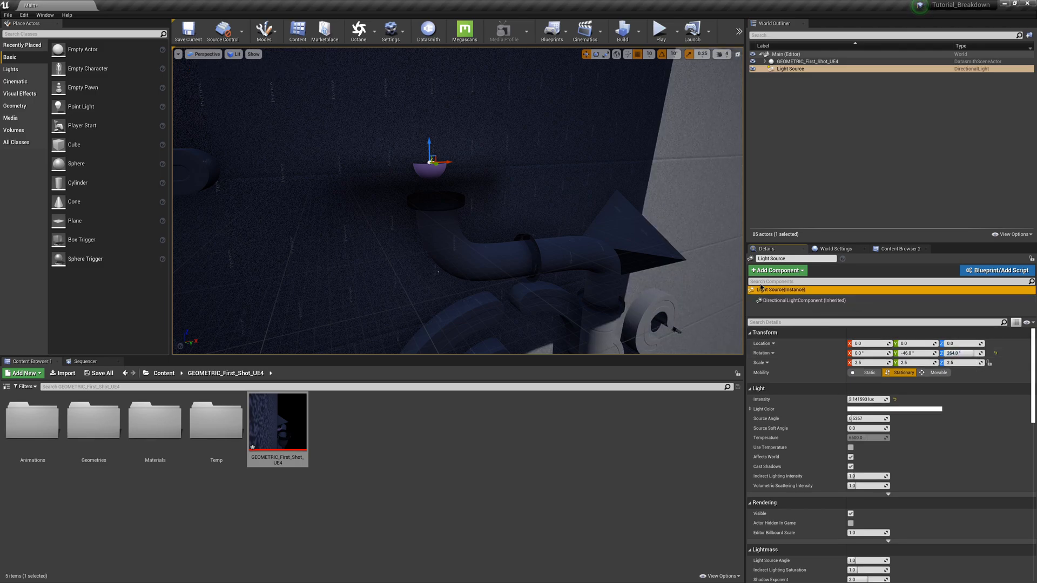
Step: Make the Light Source movable and raise its source angle to 5.0 for softer shadows
scroll(663, 261, "down", 6)
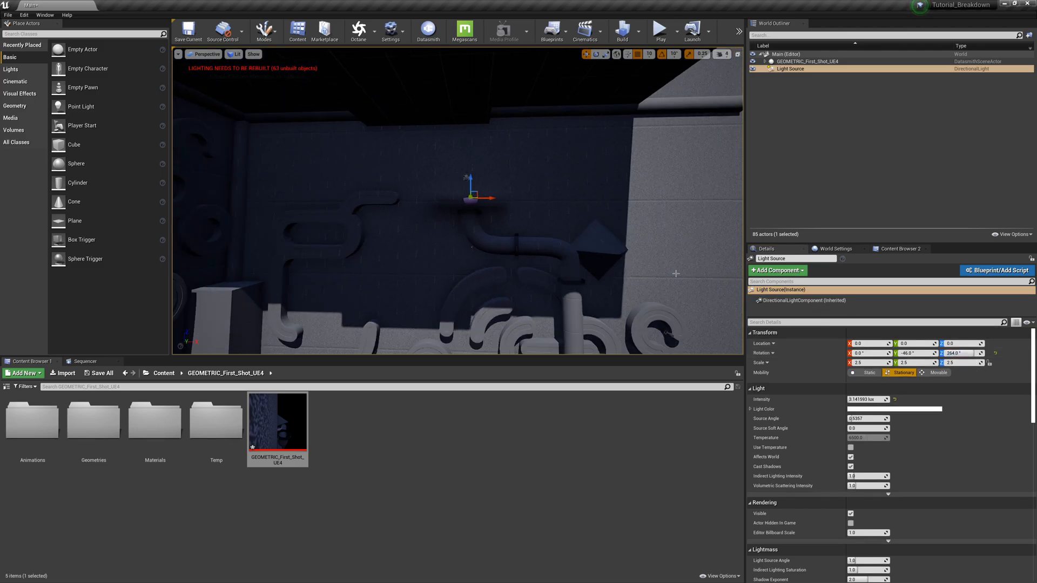
right_click_drag(551, 211, 526, 192)
scroll(527, 204, "up", 2)
key("w")
key("w")
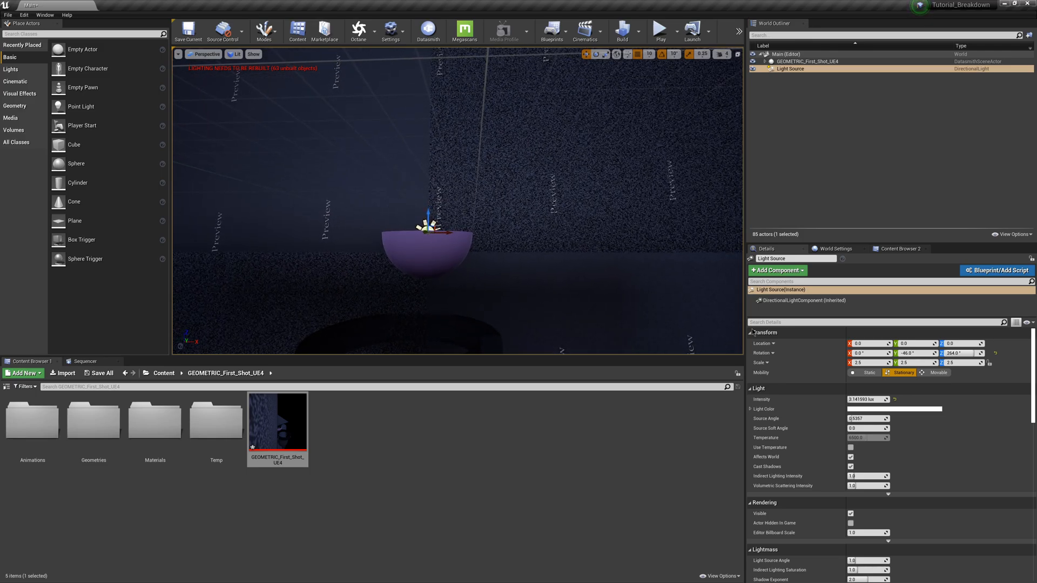
left_click(938, 373)
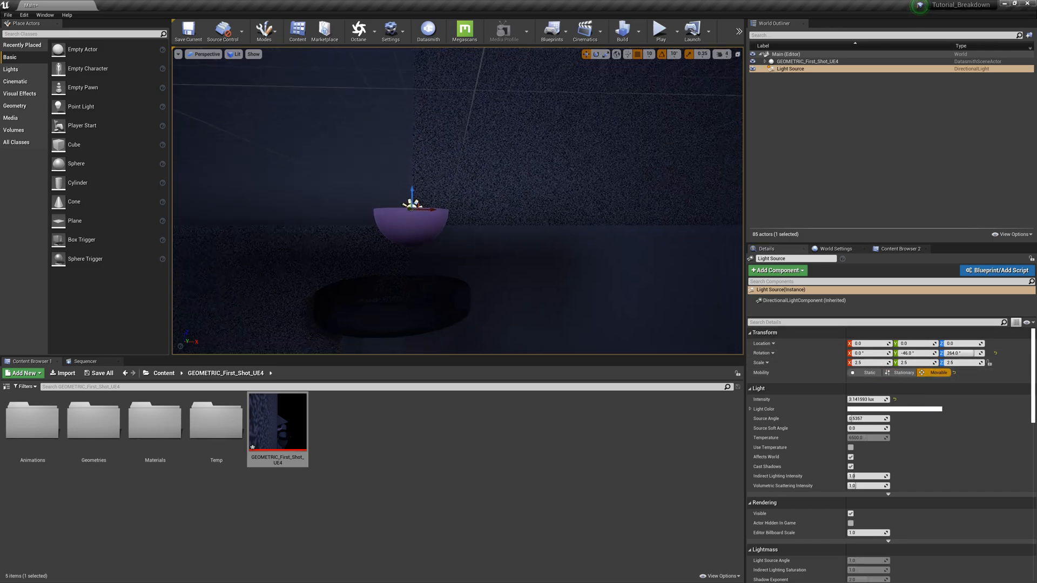
key("s")
right_click_drag(569, 242, 569, 242)
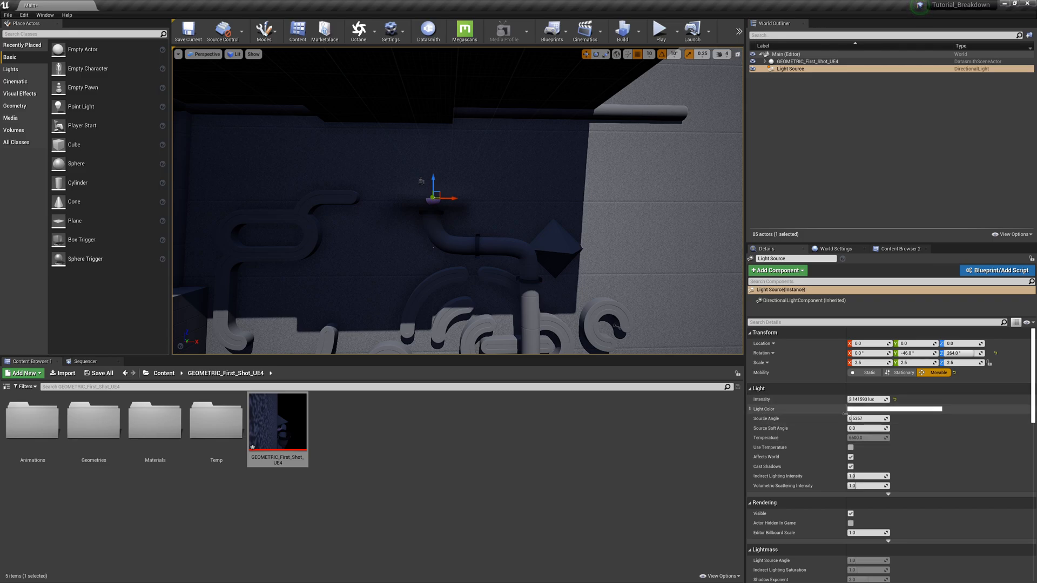
left_click_drag(856, 418, 889, 419)
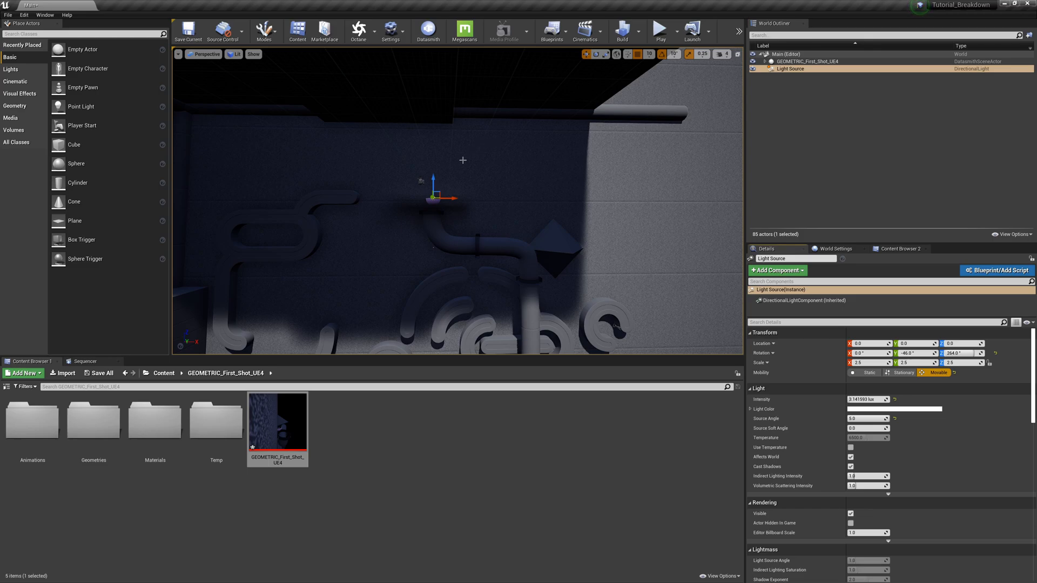
Step: Add an HDRI Backdrop to the scene and lower it to about -5250 on Z
scroll(462, 160, "down", 5)
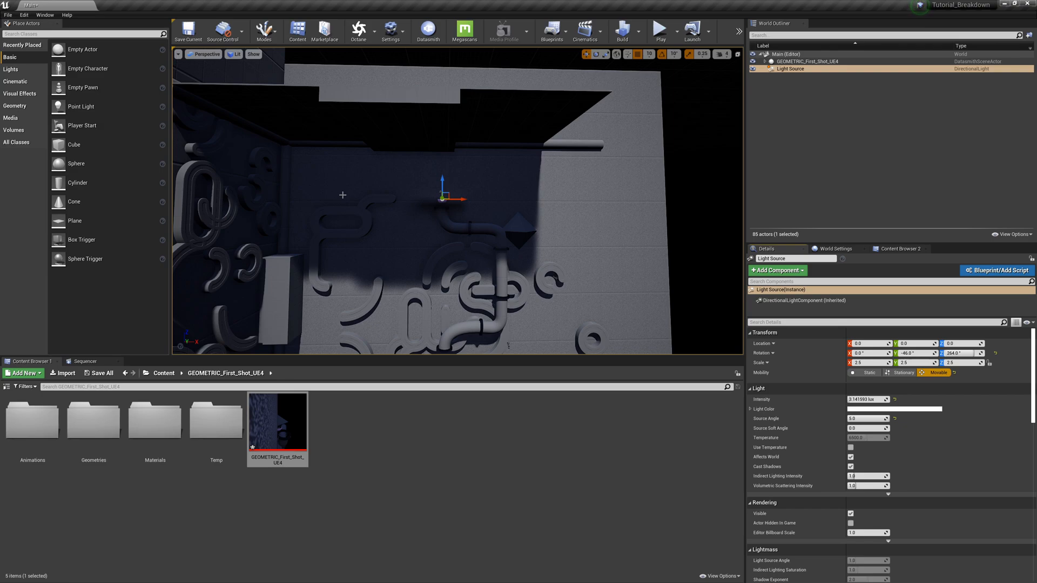
left_click(16, 95)
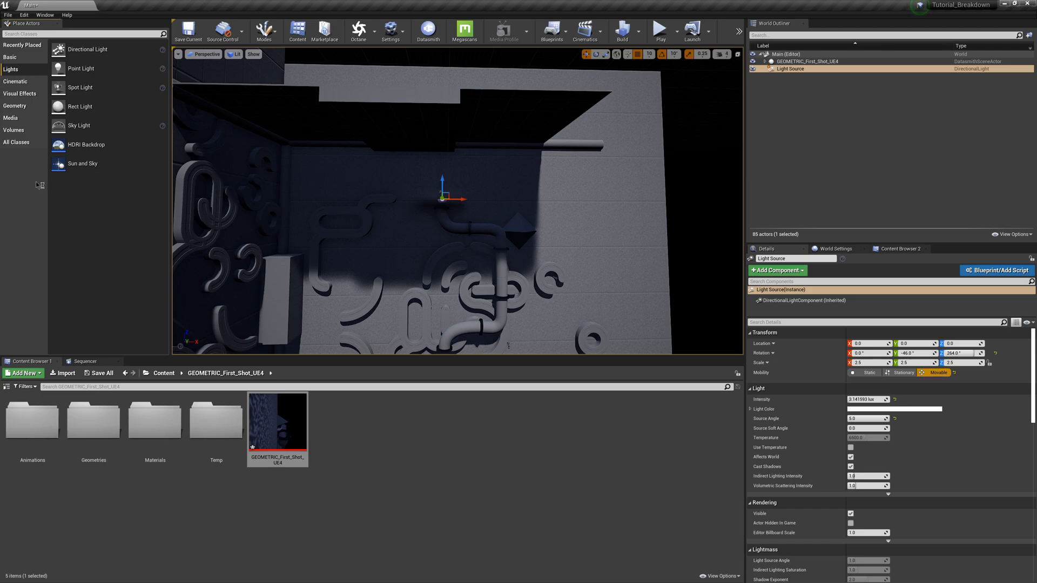
left_click_drag(77, 149, 435, 238)
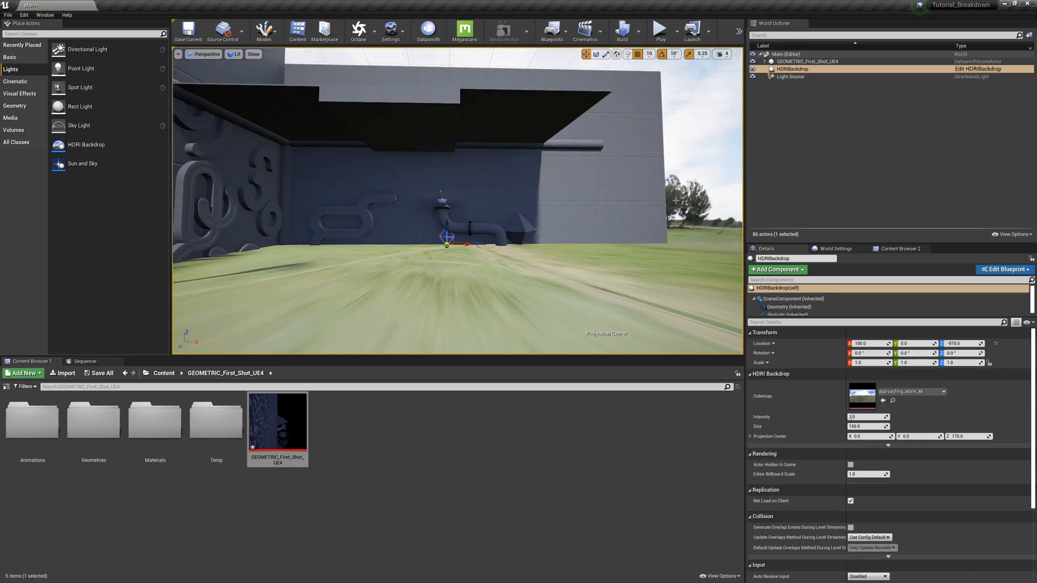
left_click_drag(445, 225, 449, 310)
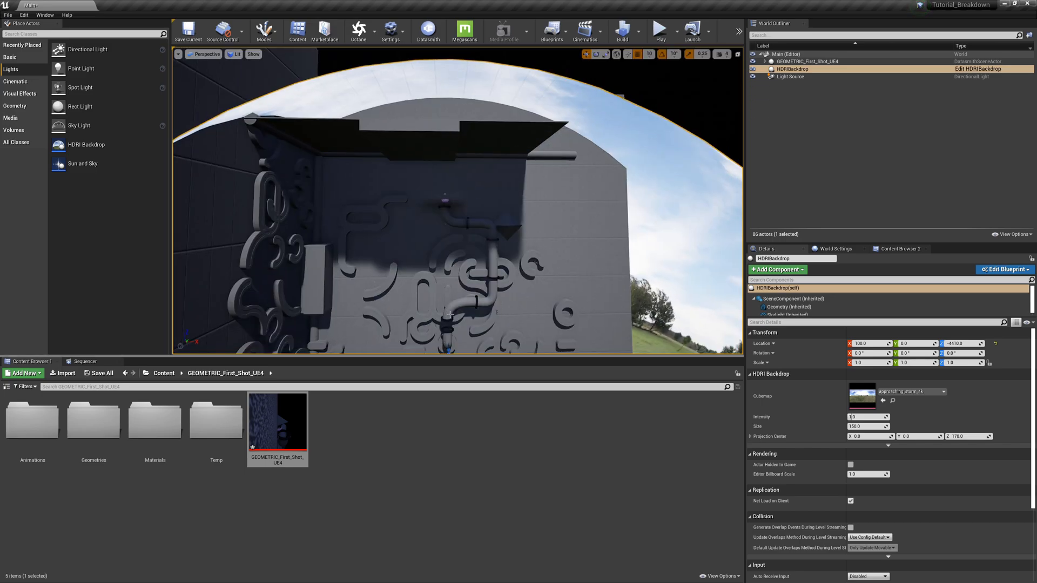
middle_click_drag(449, 314, 454, 297)
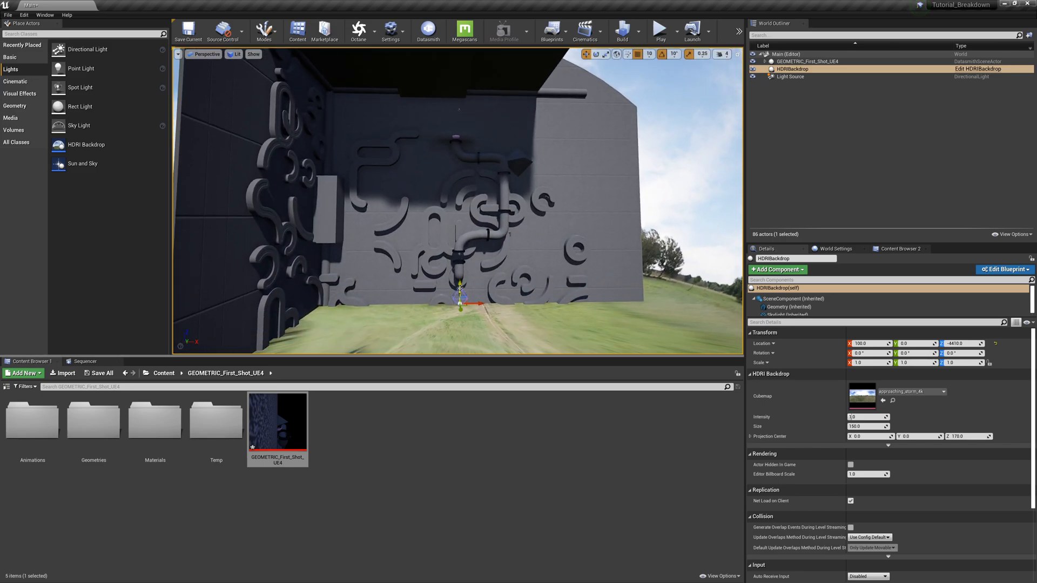
left_click_drag(460, 289, 460, 330)
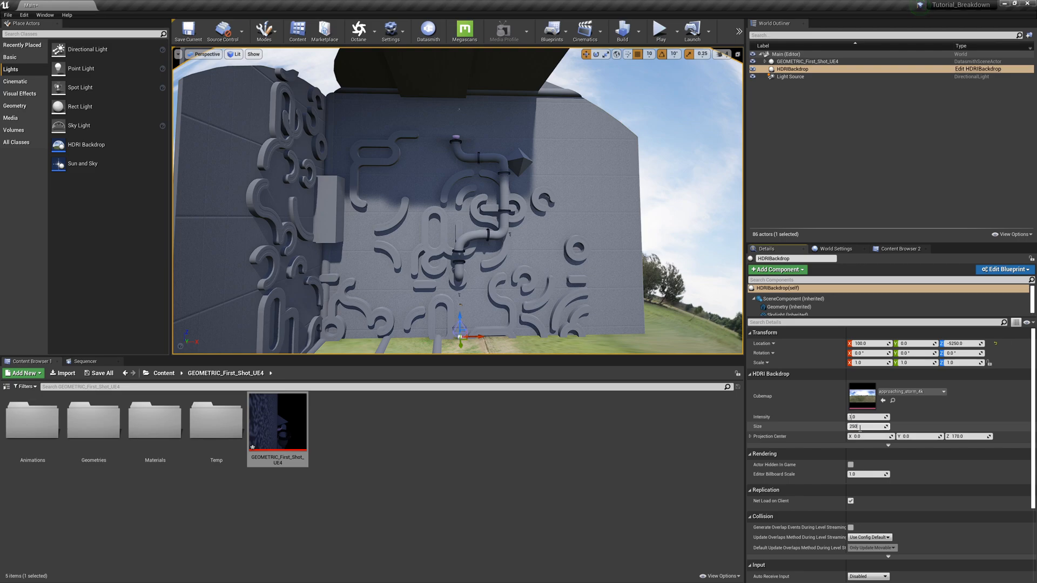
Step: Set the HDRI Backdrop's size to 250 and lower it further to about -6300 on Z, beneath the scene's floor
key("Return")
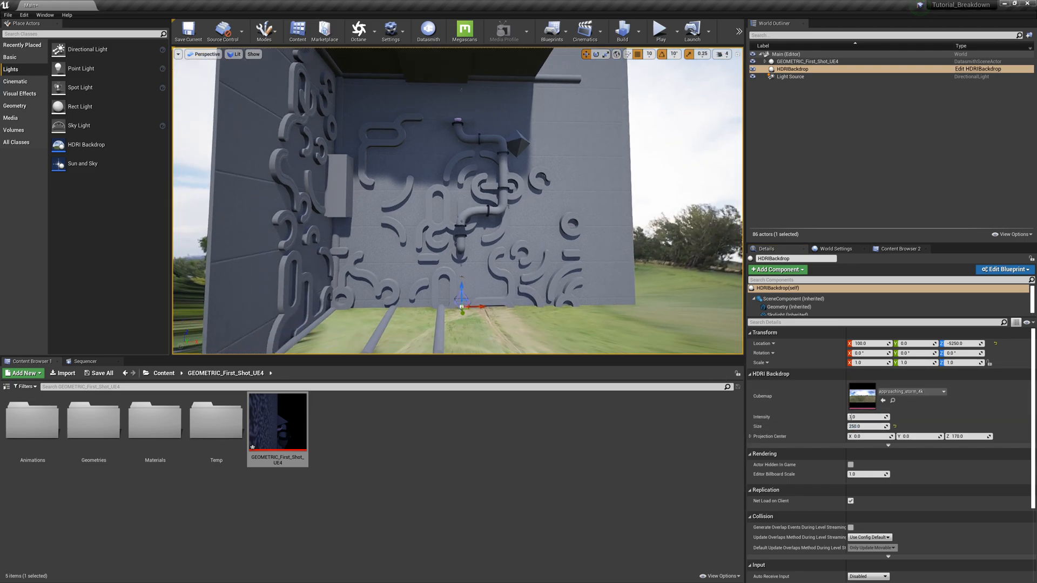
middle_click_drag(553, 270, 551, 297)
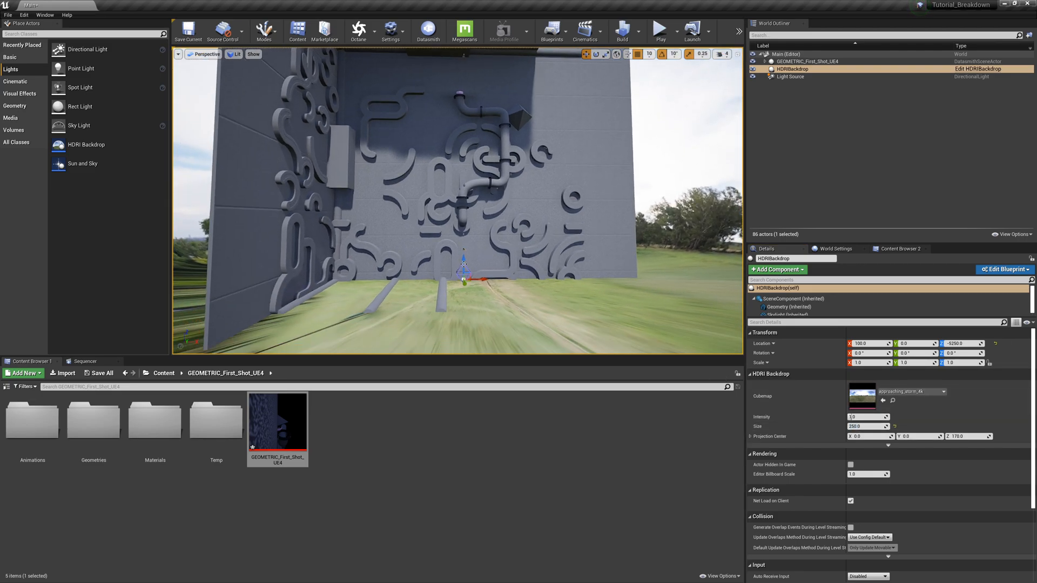
left_click_drag(463, 263, 471, 303)
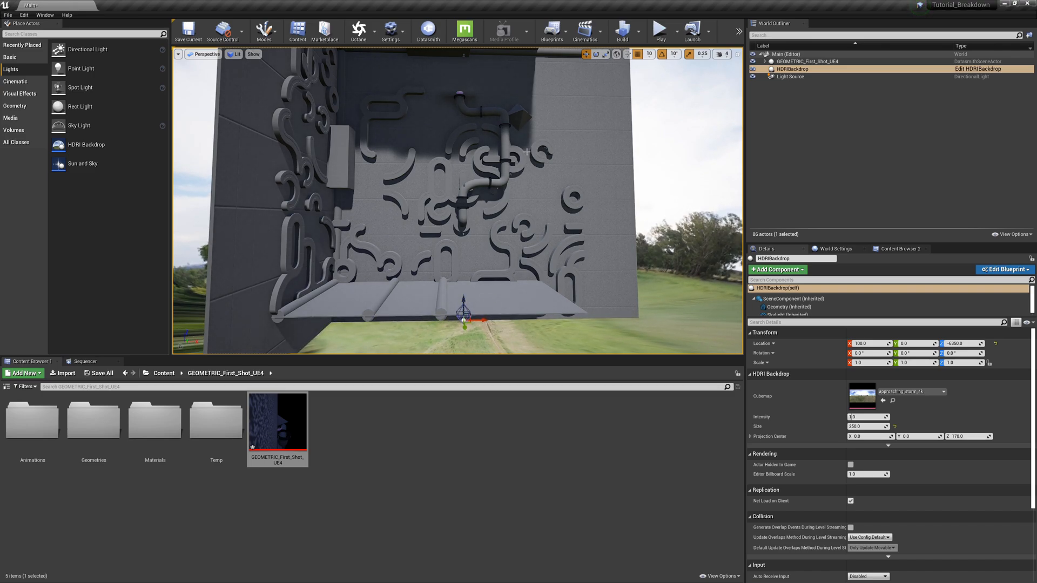
Step: Inspect the lit pipe geometry up close and return the Content Browser to the top-level Content folder
left_click_drag(527, 151, 510, 127, "alt")
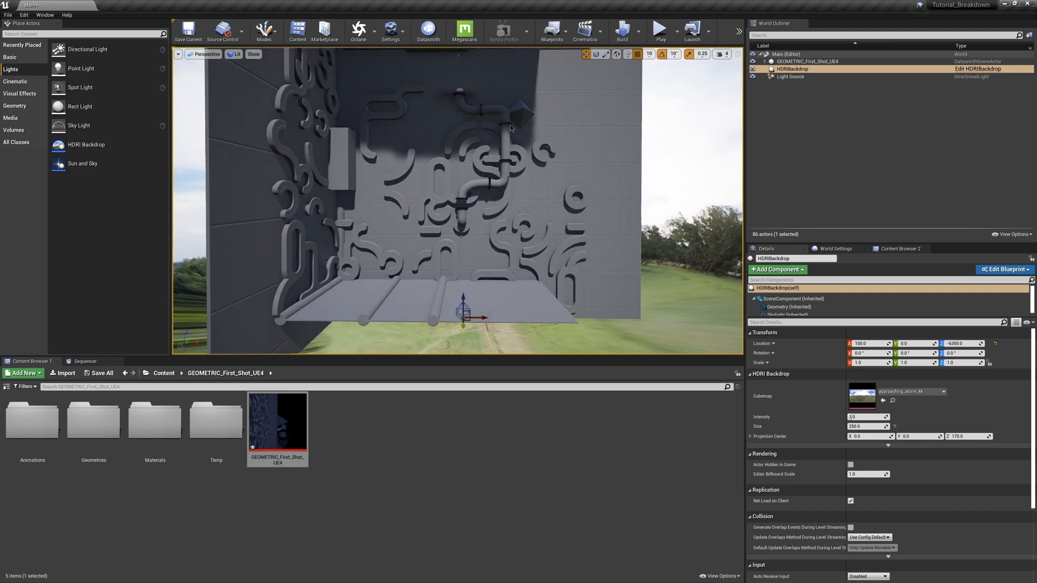
right_click_drag(510, 128, 567, 127, "alt")
middle_click_drag(510, 127, 510, 172, "alt")
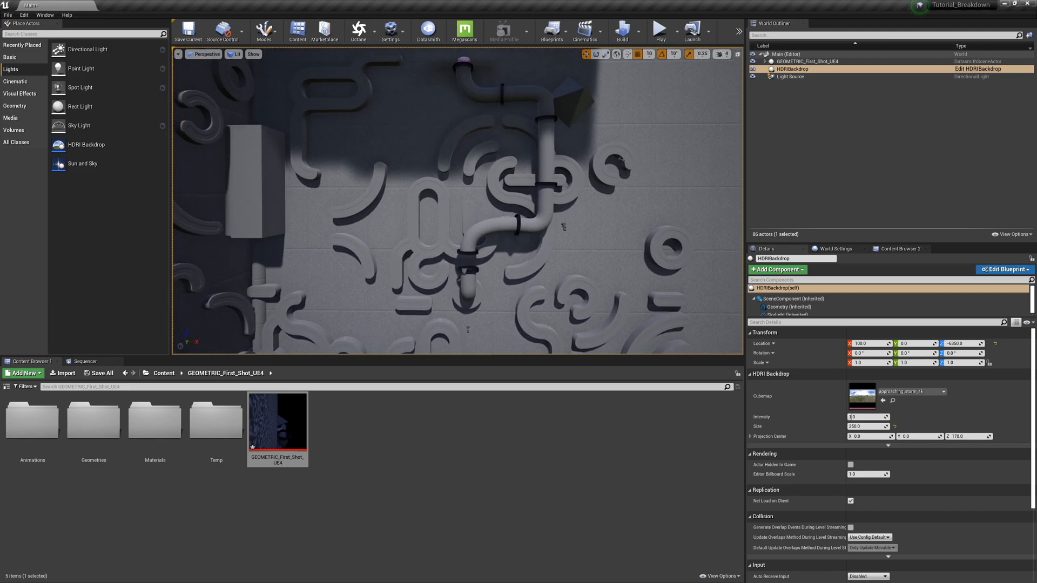
middle_click_drag(469, 130, 475, 270)
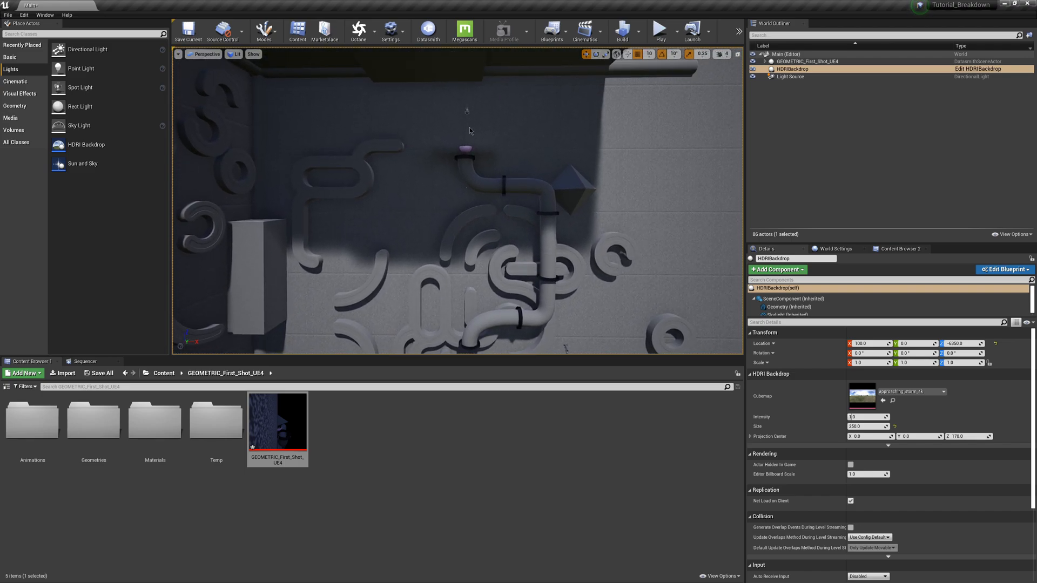
key("alt+Left")
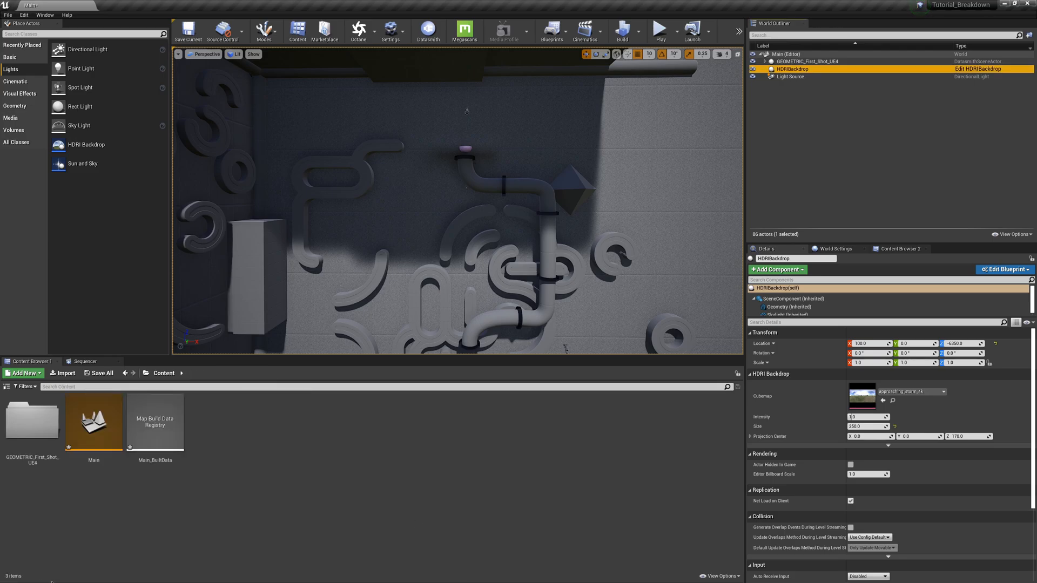
Step: Switch to Microsoft Edge and browse the HDRI collection on the HDRI Haven website
key("super")
key("Escape")
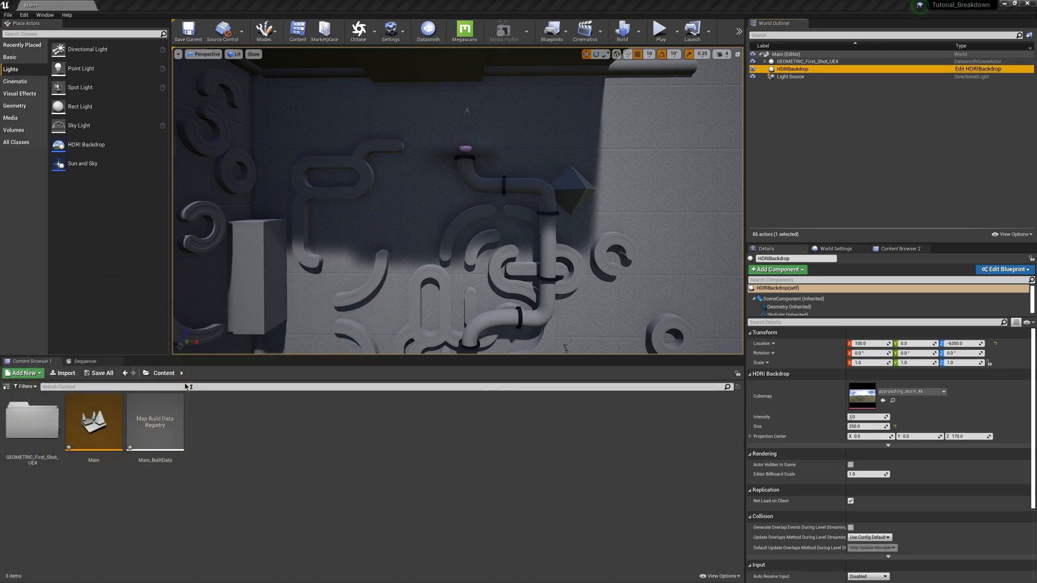
key("super")
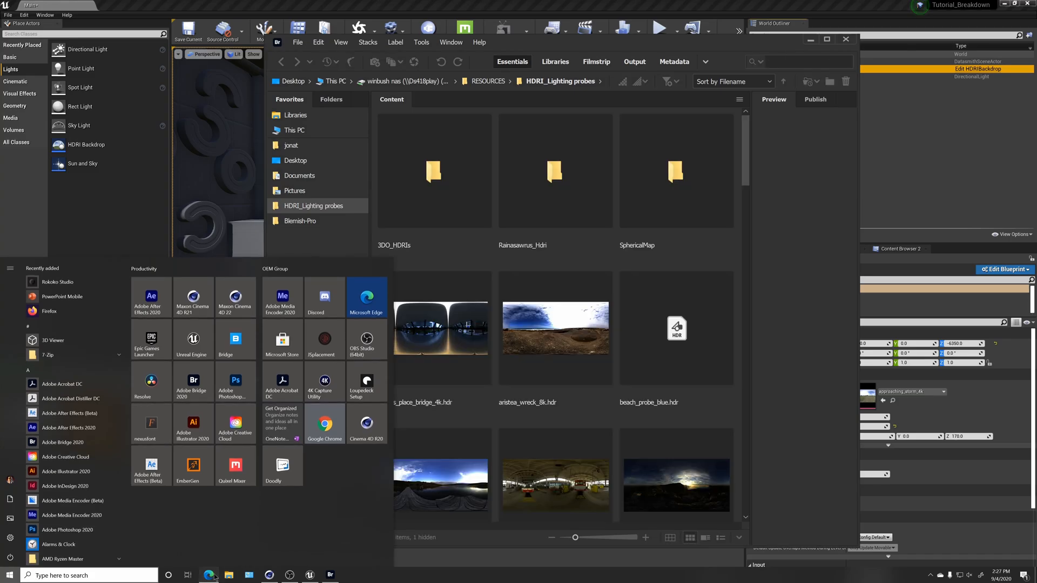
left_click(209, 575)
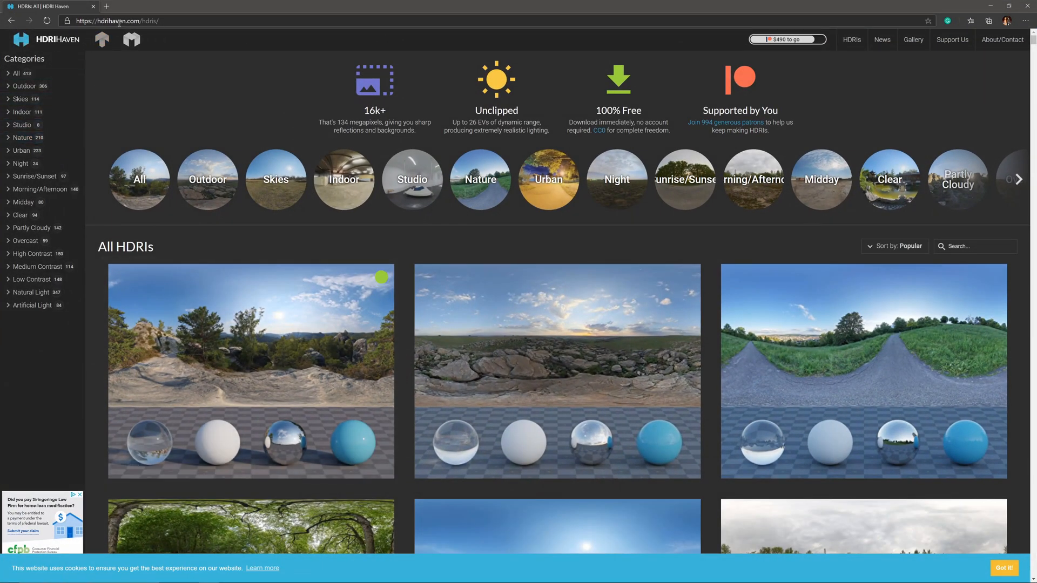
scroll(378, 338, "down", 6)
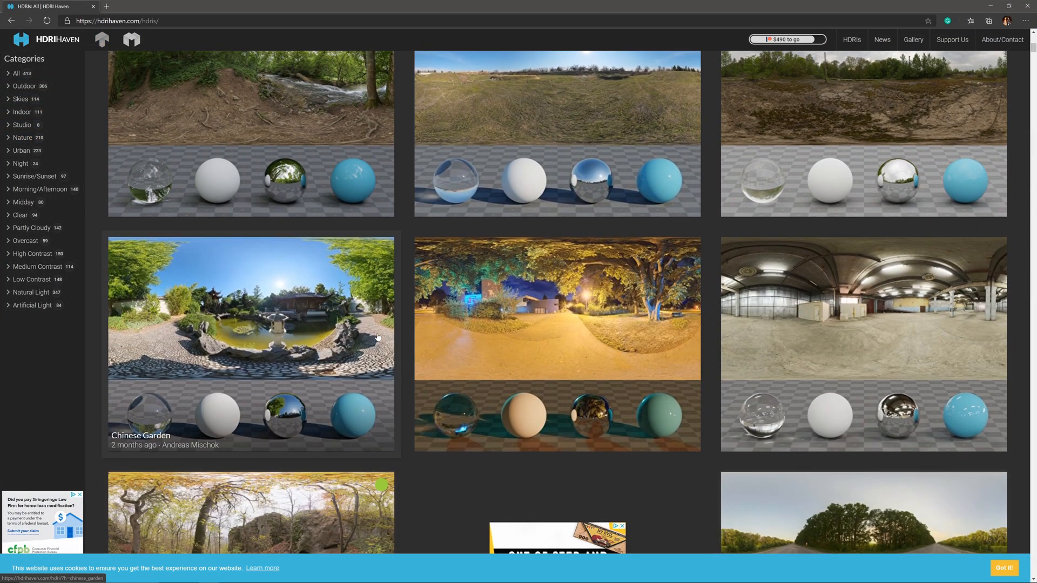
scroll(378, 338, "up", 6)
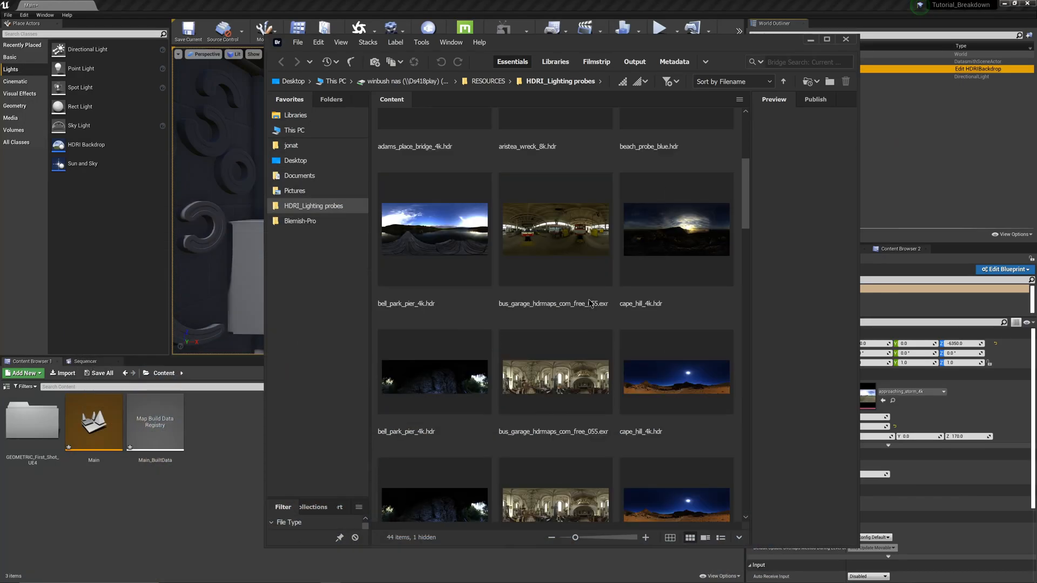
Step: Find skate_park_4k.hdr in the HDRI_Lighting probes folder and import it into the Unreal project's Content folder
scroll(590, 304, "down", 10)
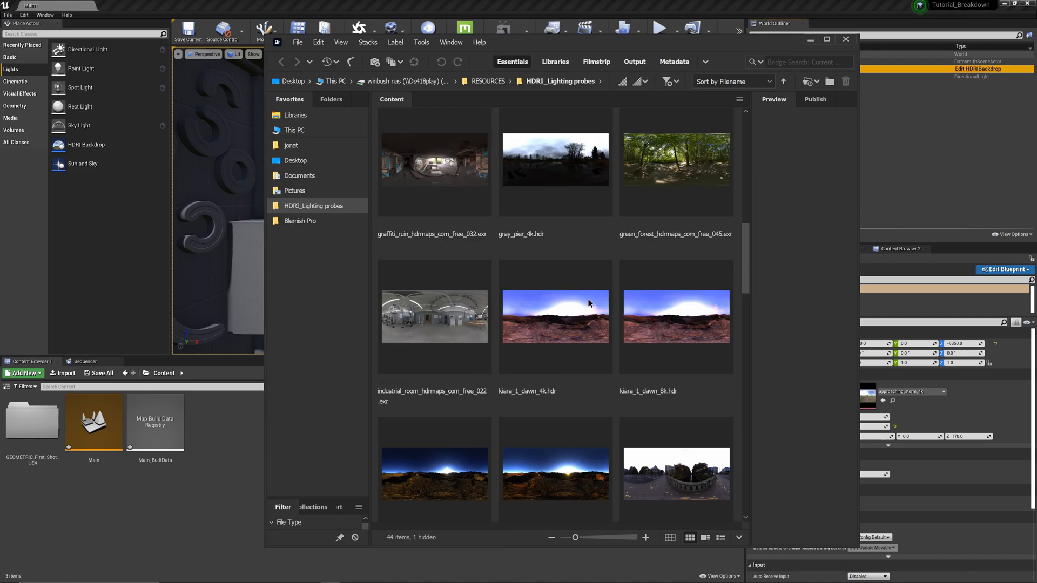
scroll(590, 304, "down", 10)
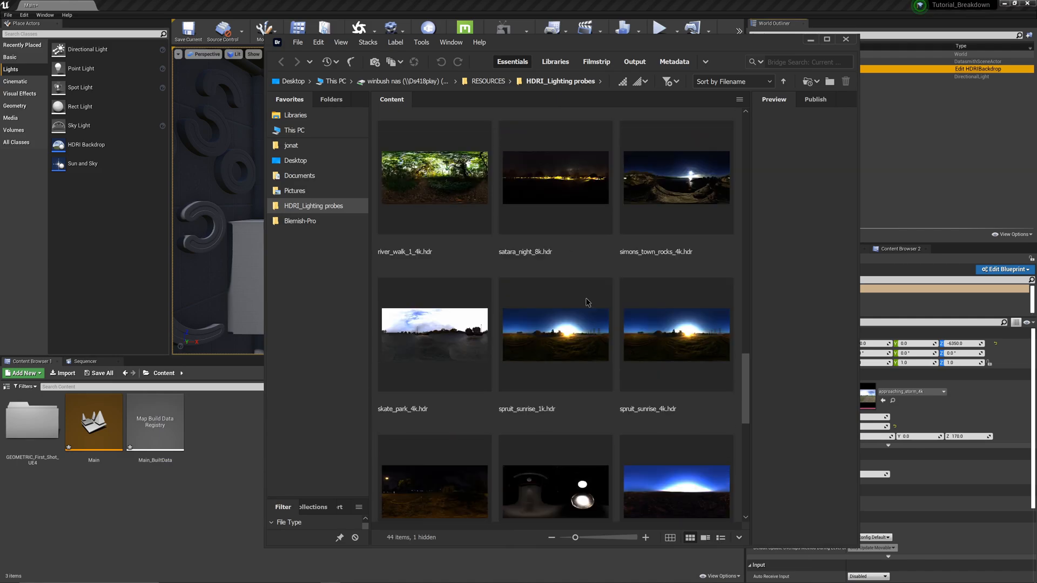
scroll(587, 302, "down", 4)
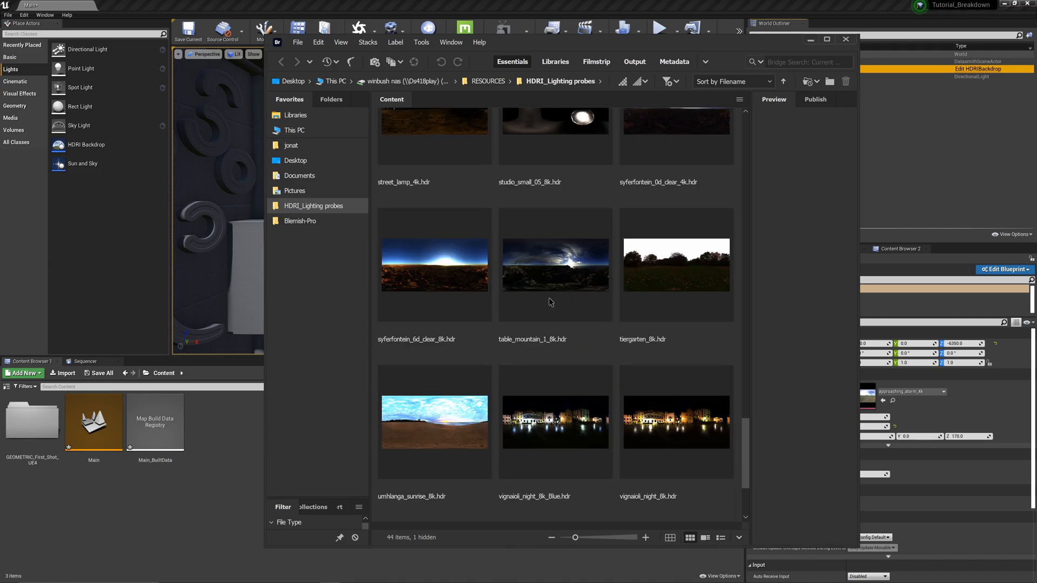
scroll(550, 302, "up", 2)
scroll(441, 200, "up", 2)
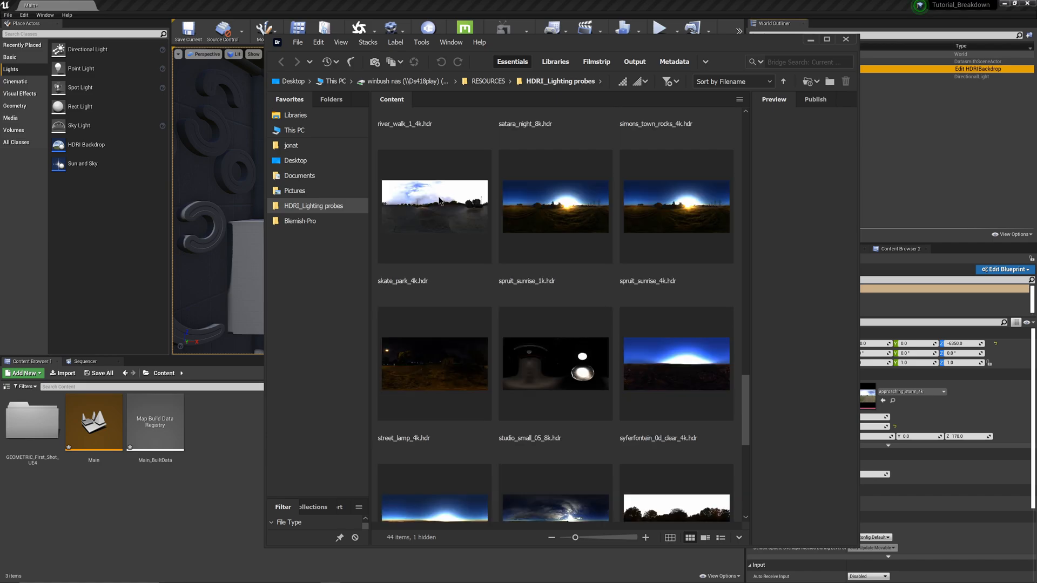
left_click_drag(443, 253, 228, 428)
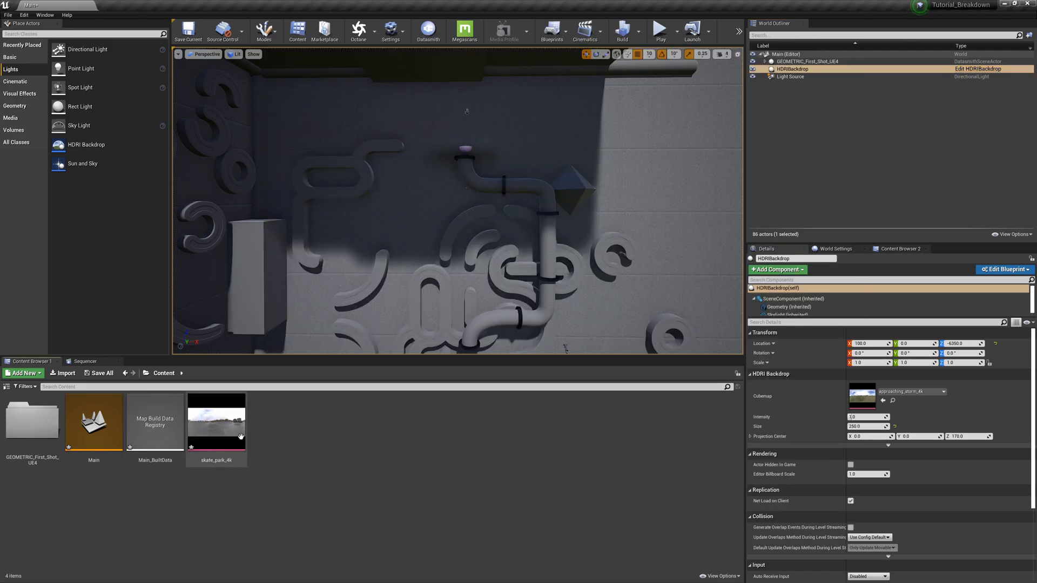
Step: Set the skate_park_4k texture's maximum texture size to 4096, then save the asset and close its editor
double_click(227, 422)
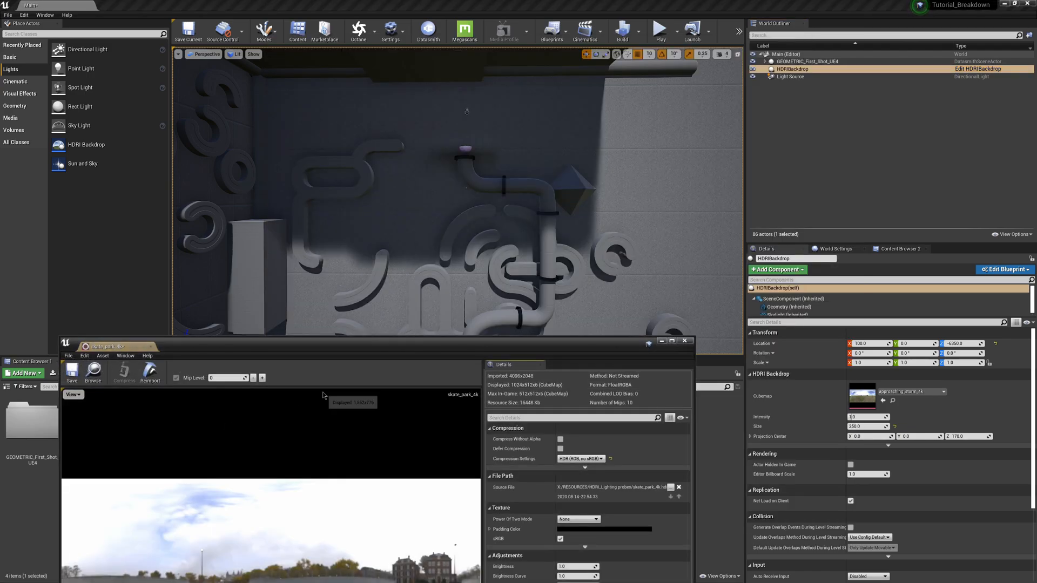
left_click_drag(345, 364, 347, 98)
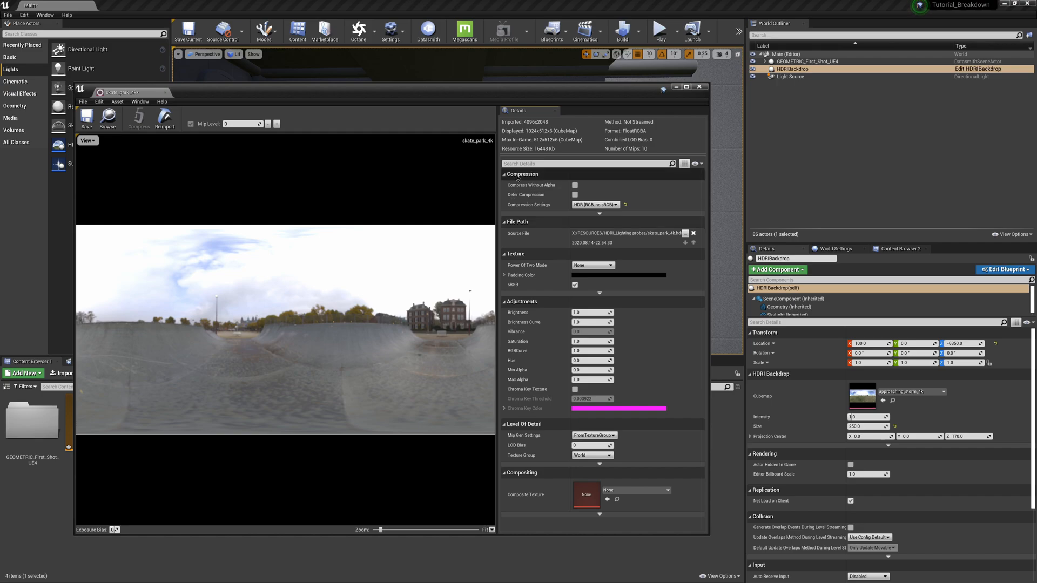
left_click(600, 215)
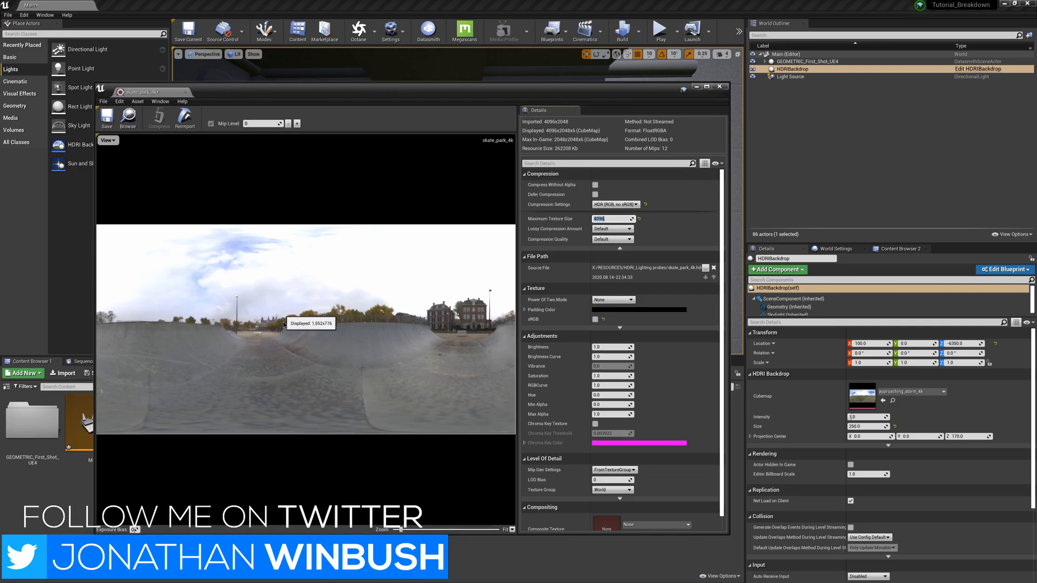
left_click(106, 118)
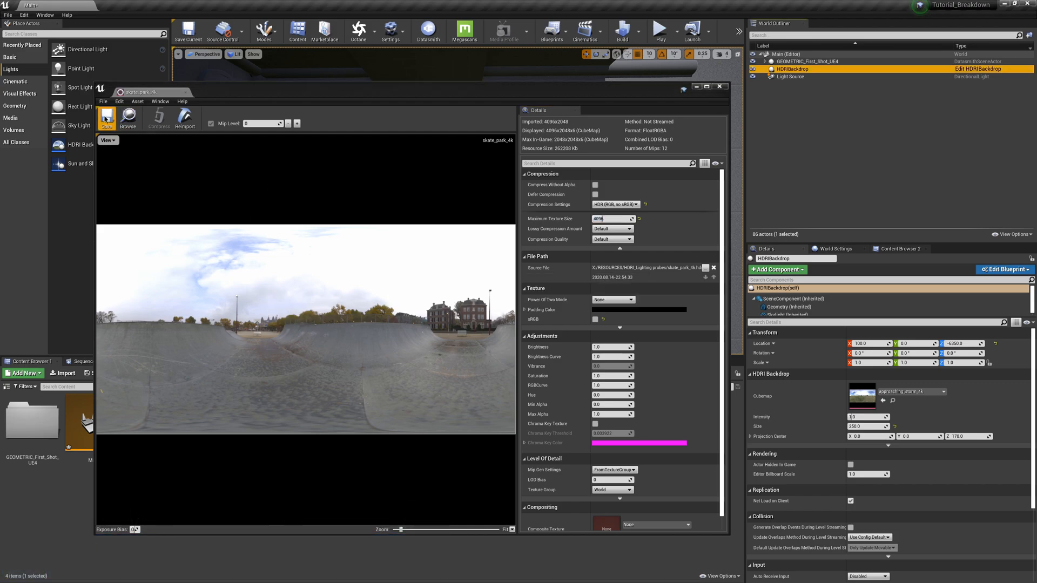
left_click(719, 87)
Step: Assign the skate_park_4k texture as the HDRI Backdrop's cubemap
key("F2")
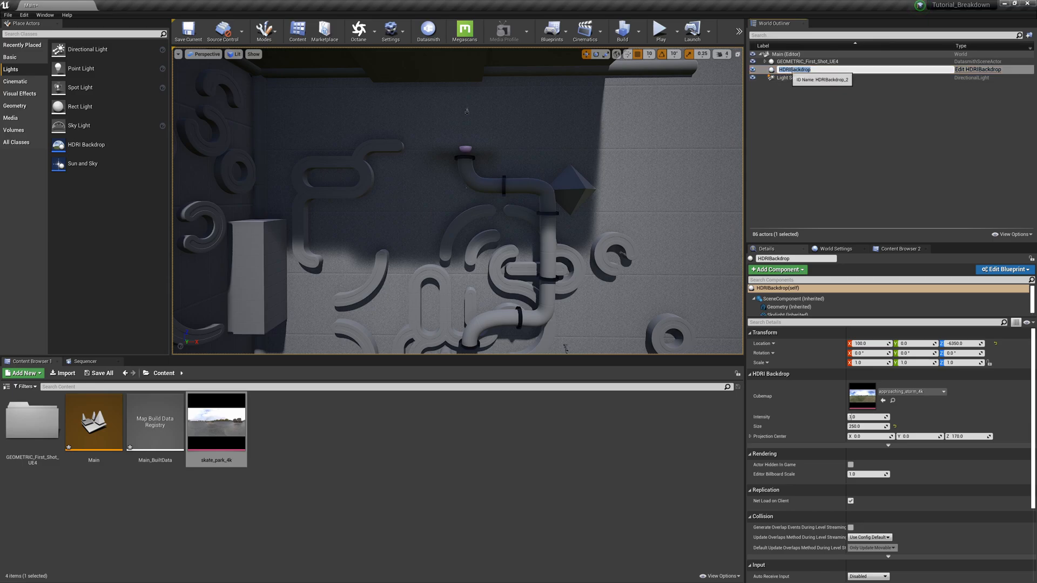
left_click(805, 92)
left_click(801, 70)
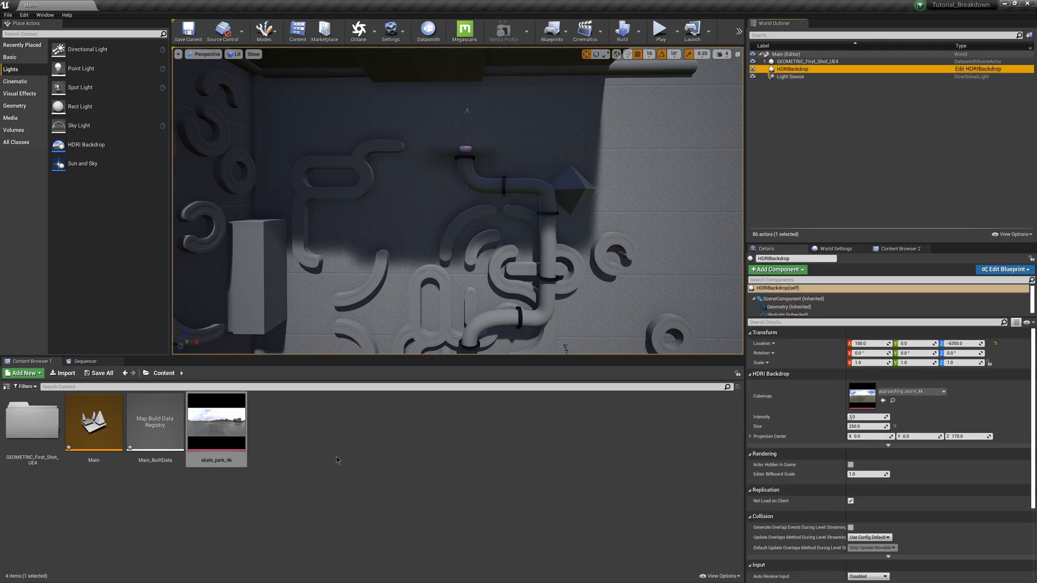
left_click_drag(238, 421, 862, 403)
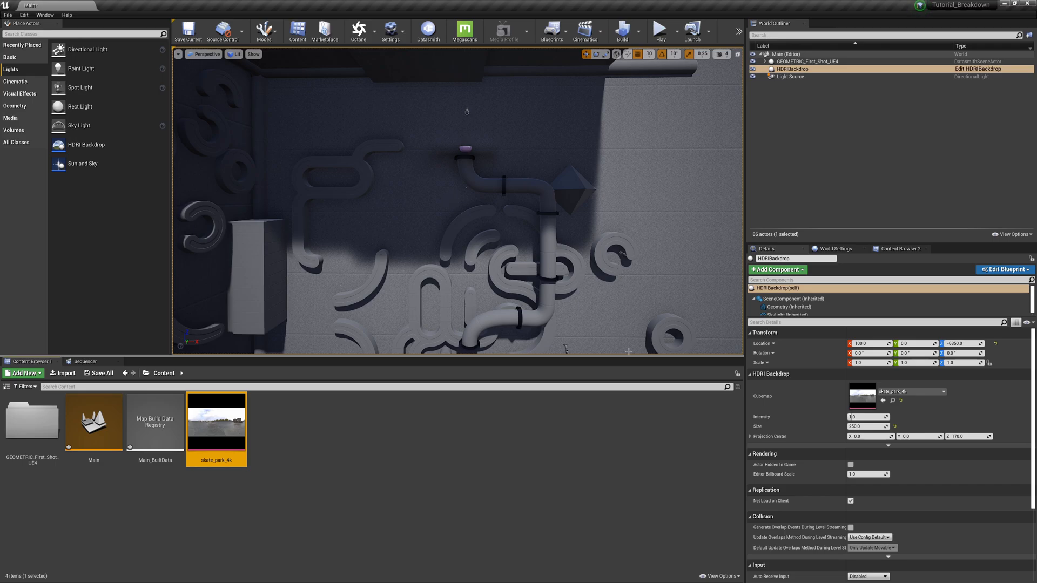
Step: Try an HDRI Backdrop intensity of 3.0, settle on 5.0, and inspect the lighting around the pipe opening
left_click(853, 417)
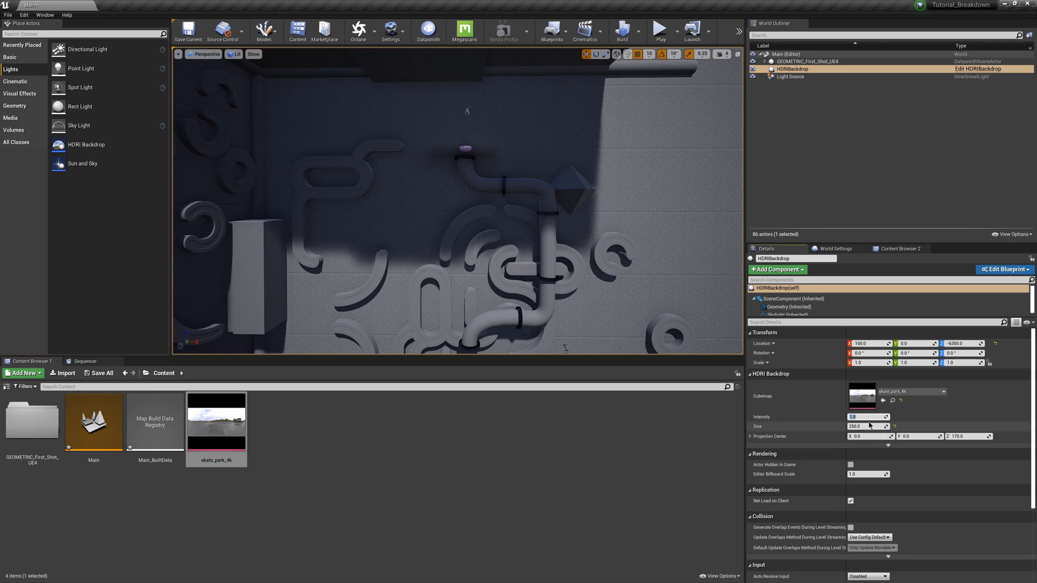
type("3.0")
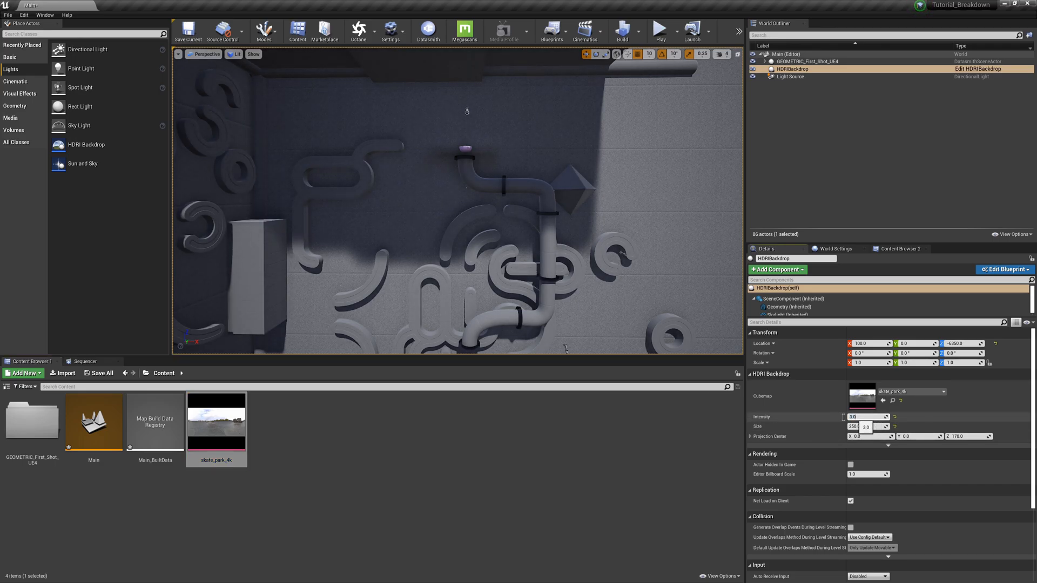
type("5.0")
key("Return")
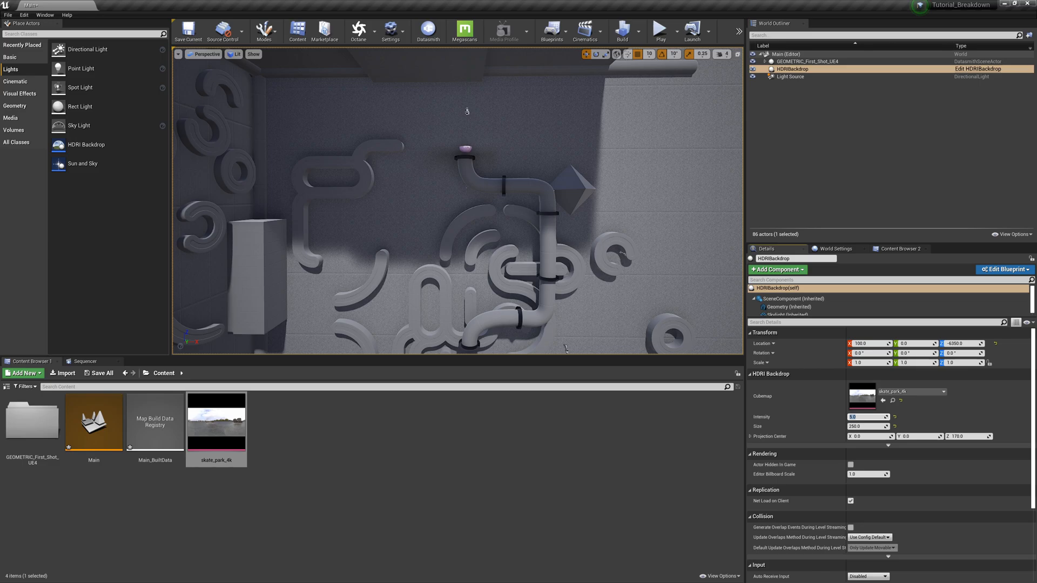
middle_click_drag(447, 185, 446, 175)
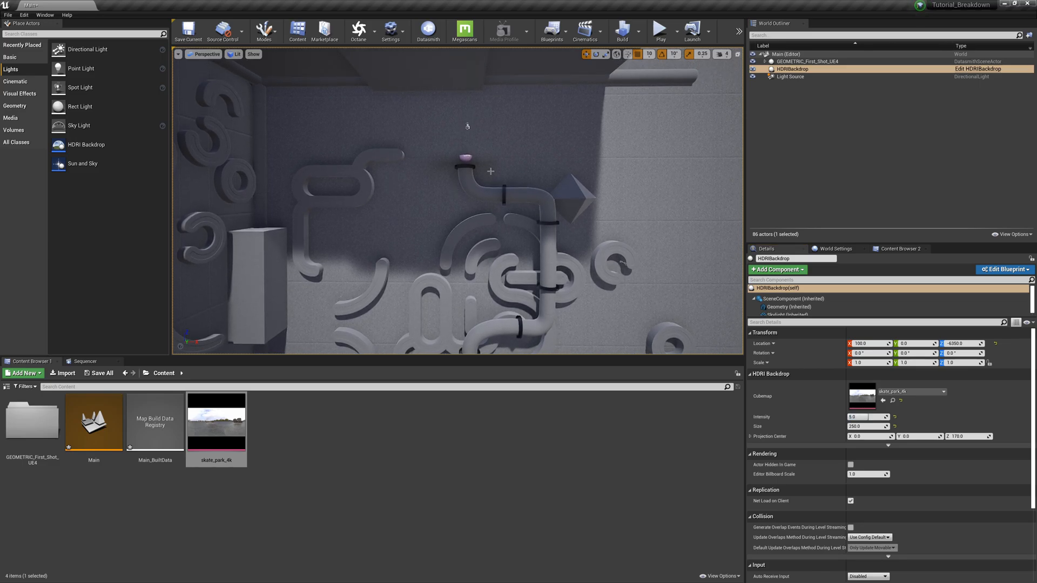
scroll(490, 171, "up", 3)
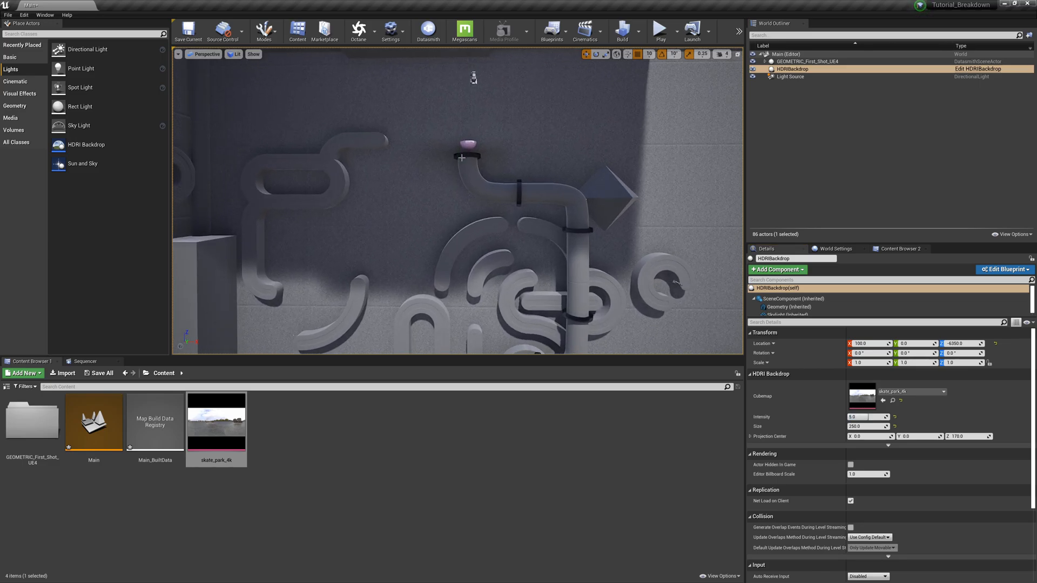
middle_click_drag(500, 195, 510, 152)
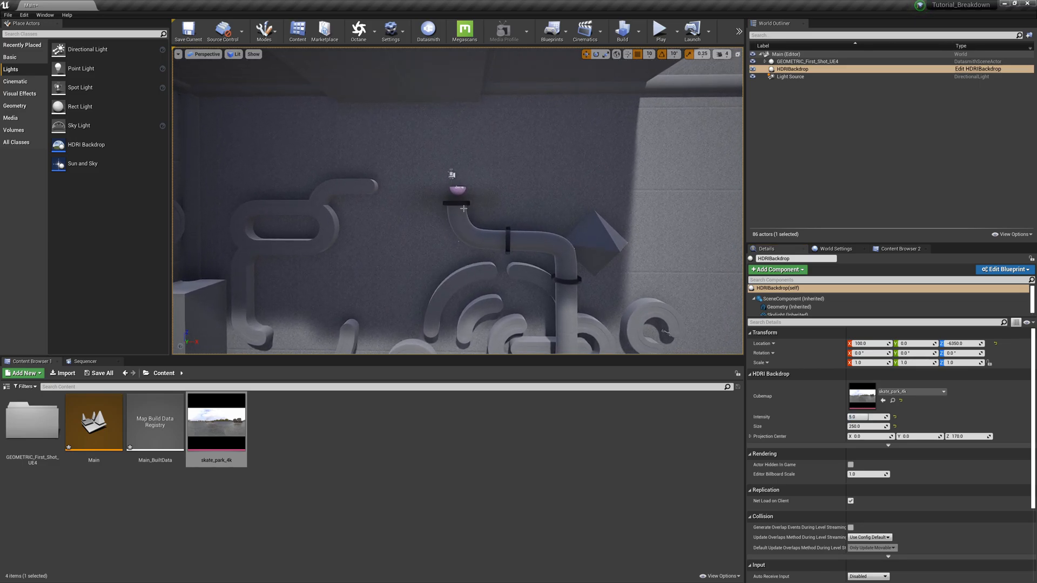
scroll(463, 207, "up", 3)
scroll(462, 207, "down", 4)
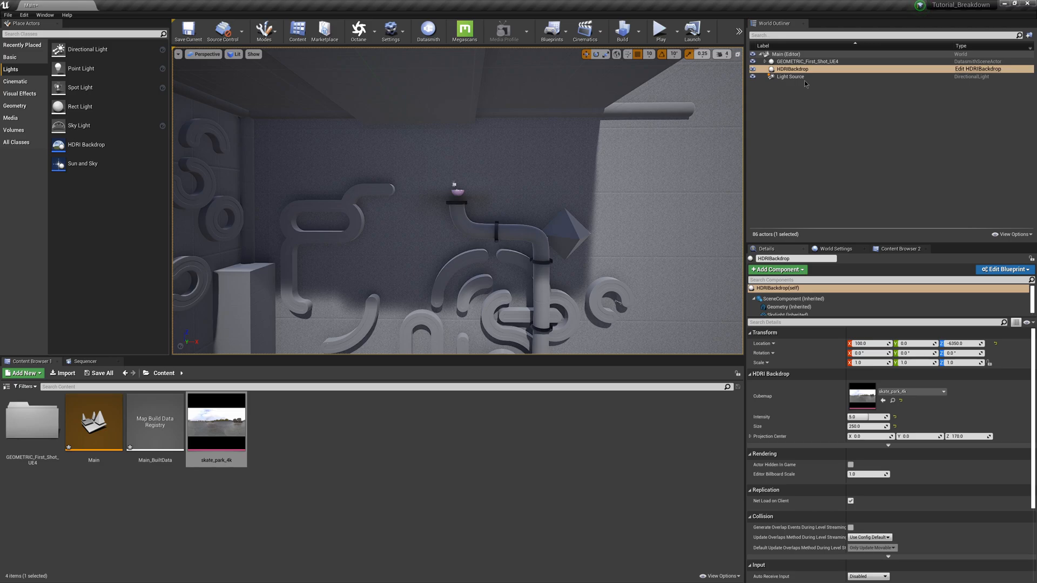
scroll(473, 217, "up", 3)
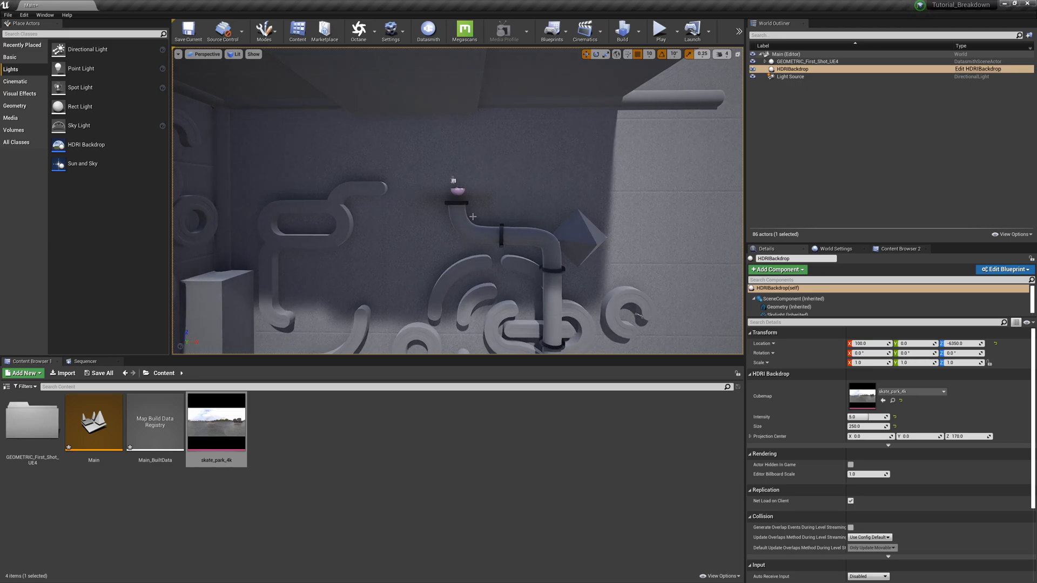
Step: Open the GEOMETRIC_First_Shot_UE4 level sequence from its Animations folder and move the playhead to frame 27
double_click(28, 436)
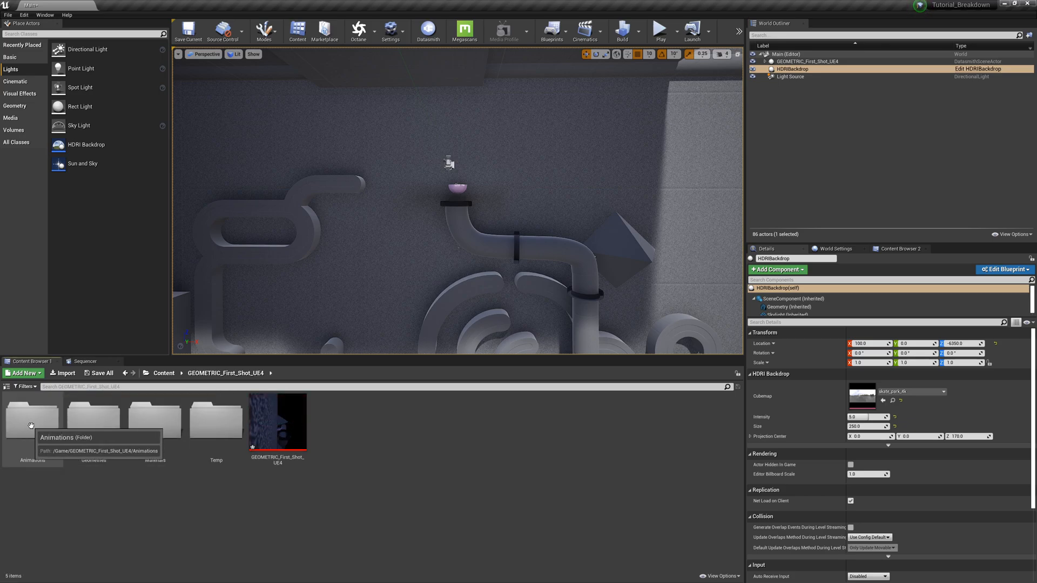
double_click(30, 425)
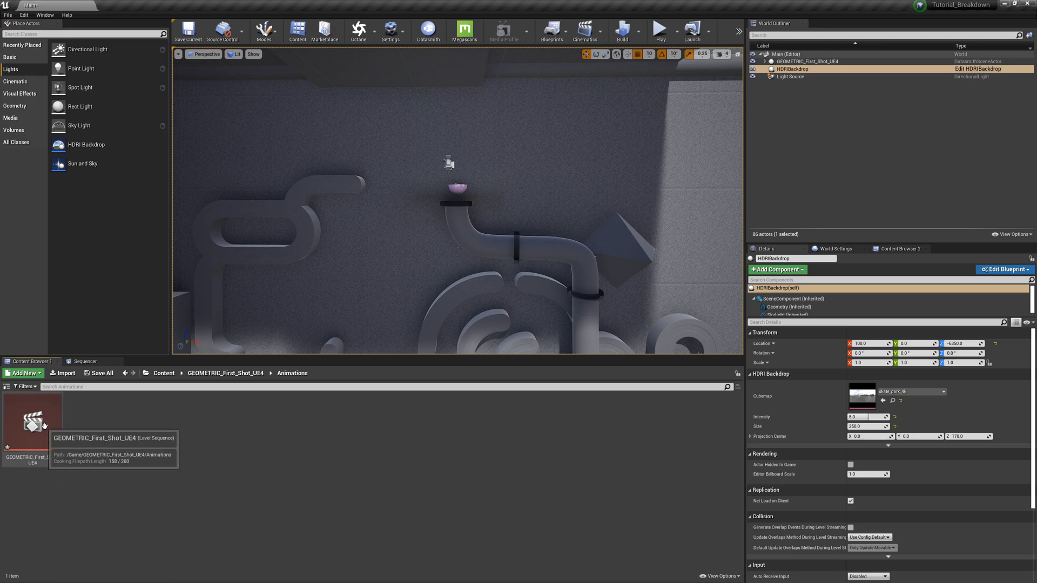
left_click(54, 432)
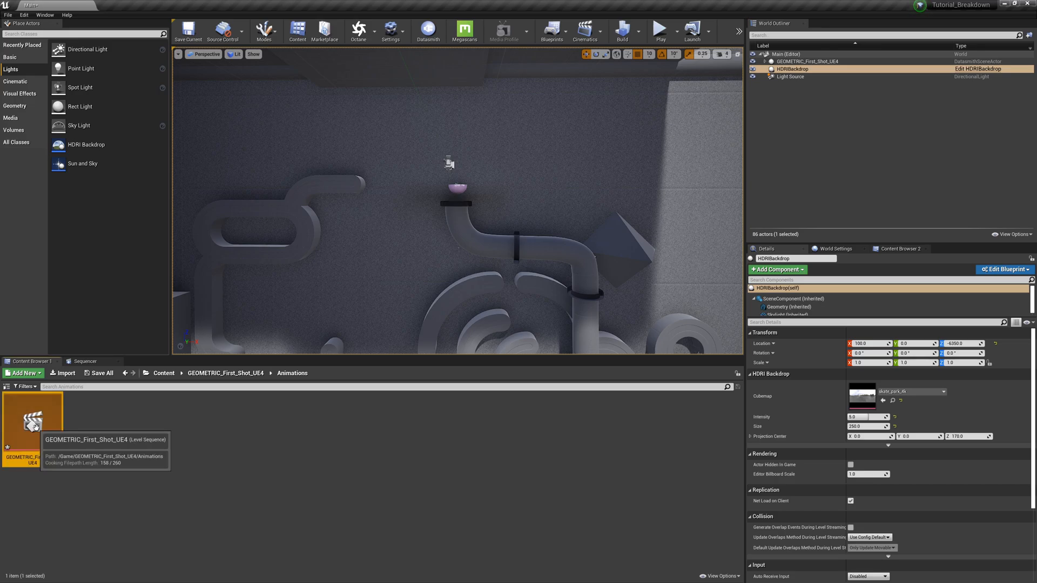
double_click(48, 420)
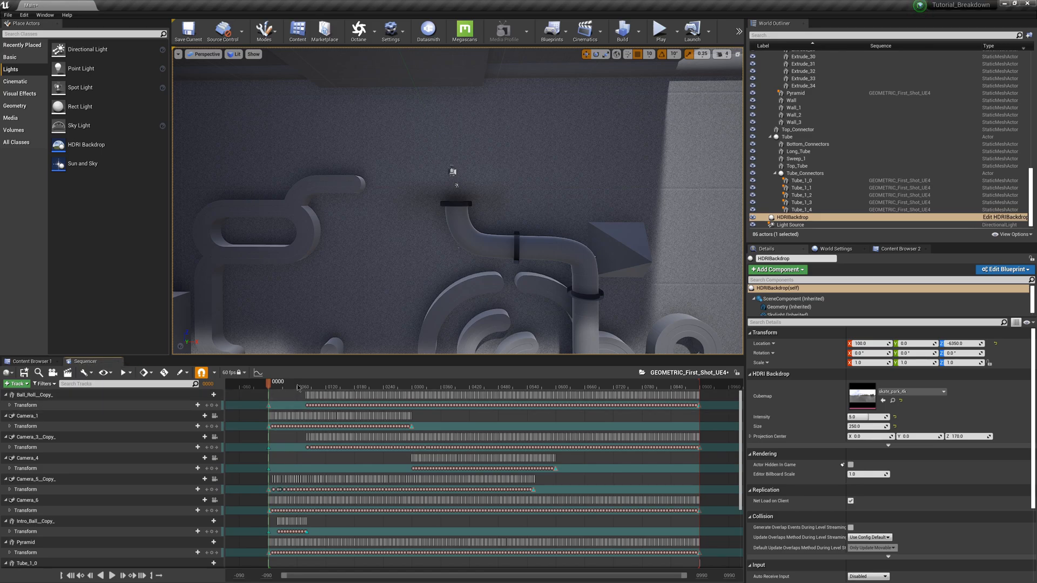
mouse_move(281, 385)
left_mouse_down()
mouse_move(493, 394)
mouse_move(280, 404)
left_mouse_up()
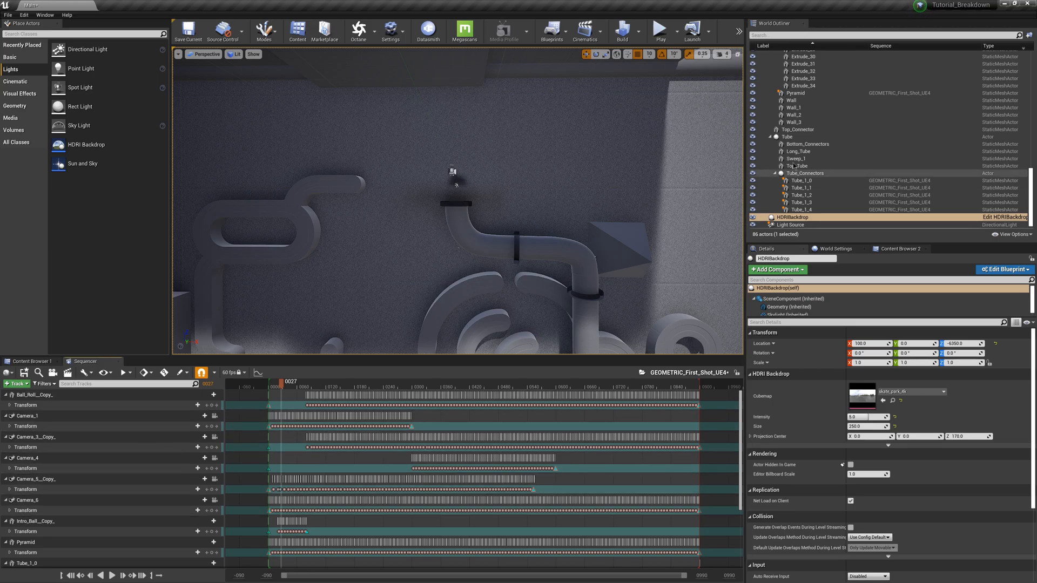
Step: Add the Camera_2 actor to the GEOMETRIC_First_Shot_UE4 sequence as a new track
scroll(898, 146, "up", 10)
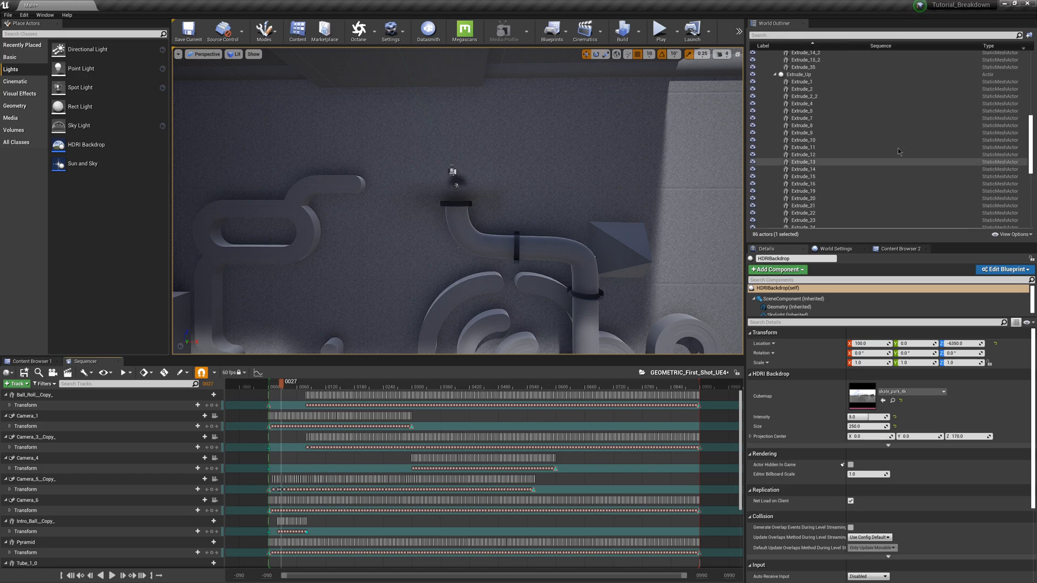
scroll(895, 147, "up", 2)
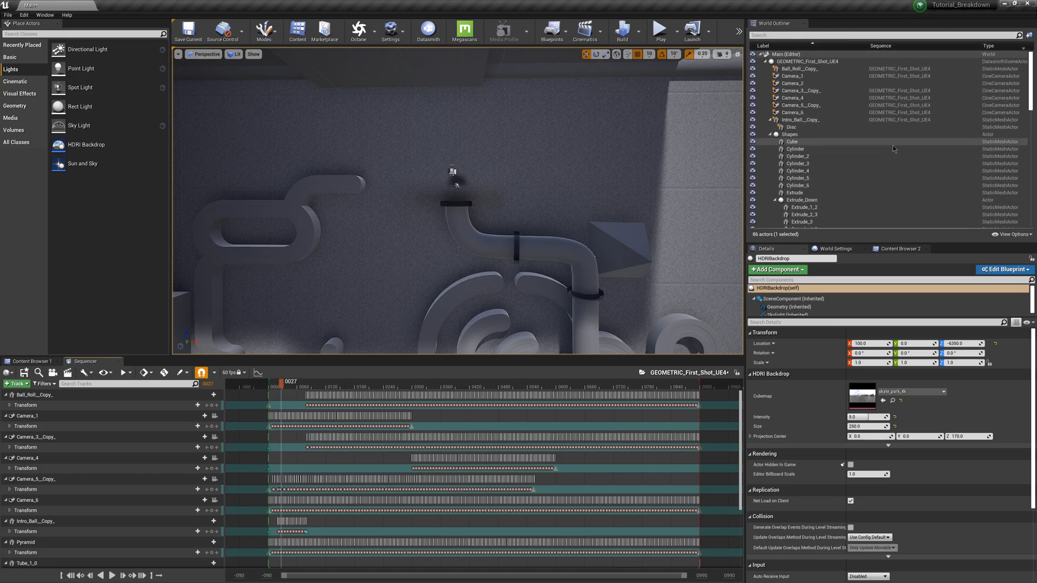
left_click_drag(800, 89, 58, 431)
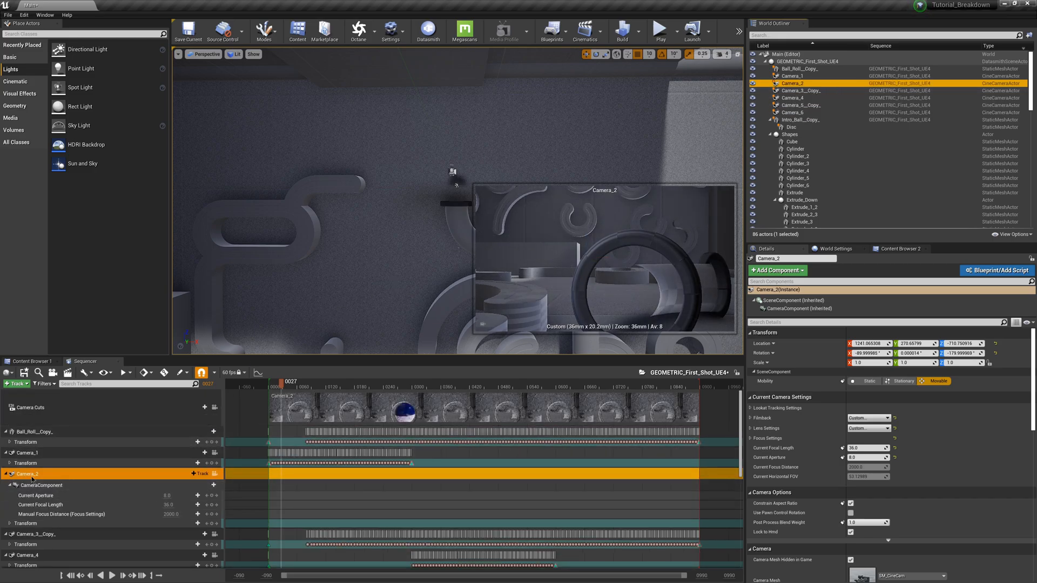
Step: Filter the sequence tracks by "camera" and collapse every camera track from Camera_1 to Camera_6
left_click(77, 386)
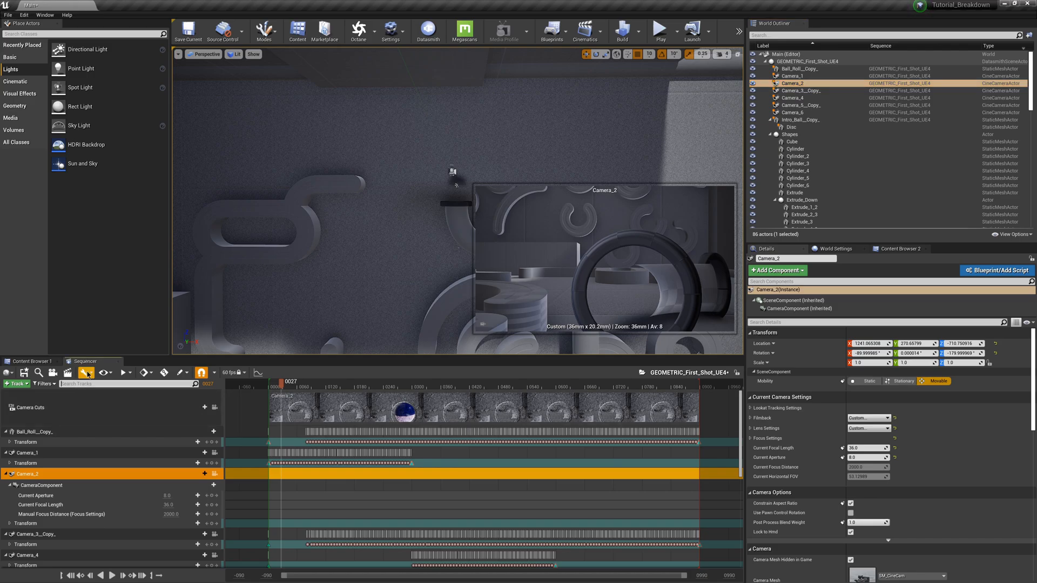
type("camera")
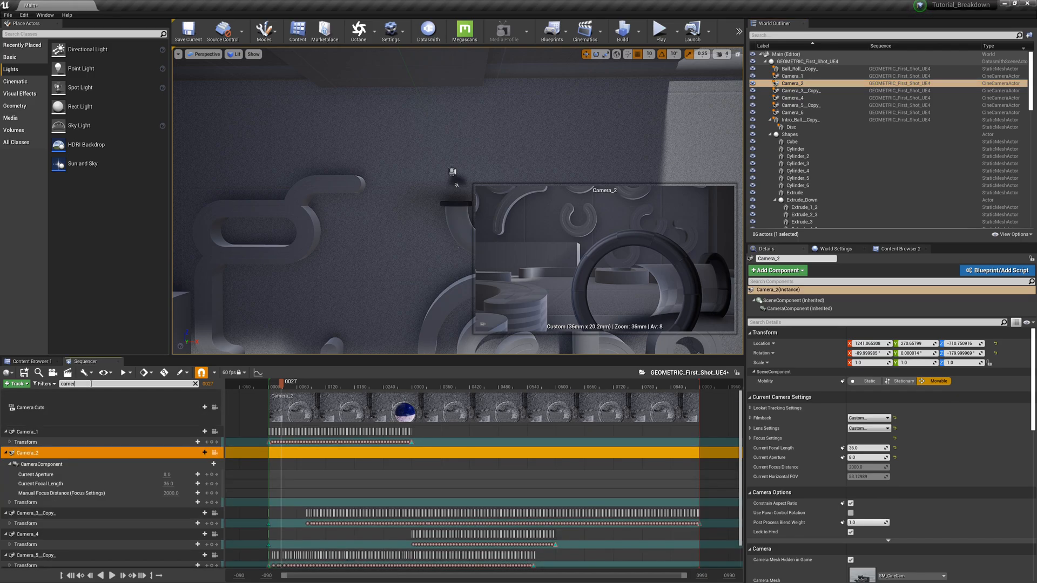
left_click(5, 432)
left_click(5, 443)
left_click(4, 456)
left_click(6, 455)
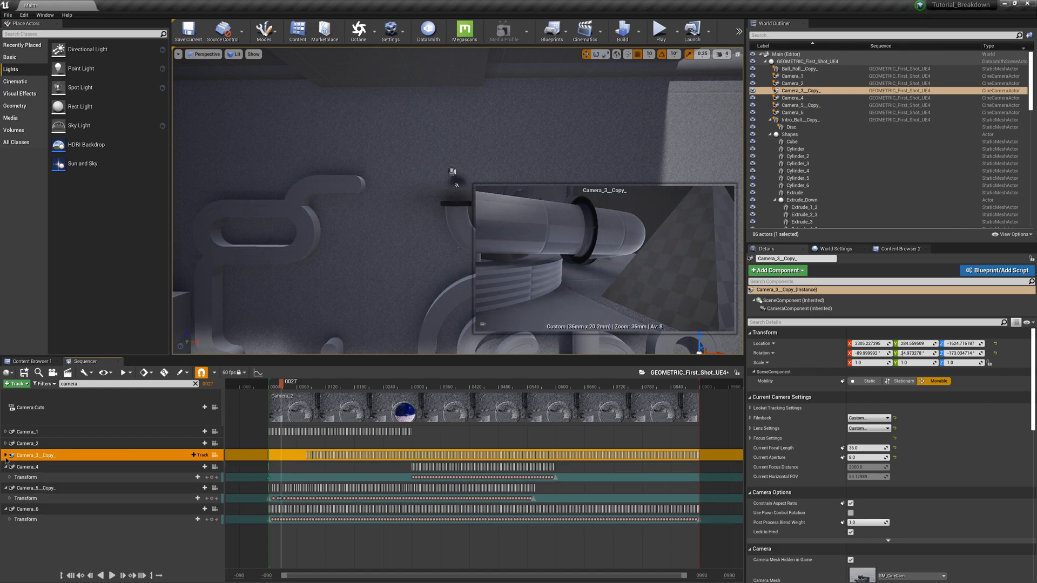
left_click(5, 467)
left_click(5, 478)
left_click(5, 490)
Step: Select the Camera_1 track and lock the viewport to look through Camera_1
left_click(27, 432)
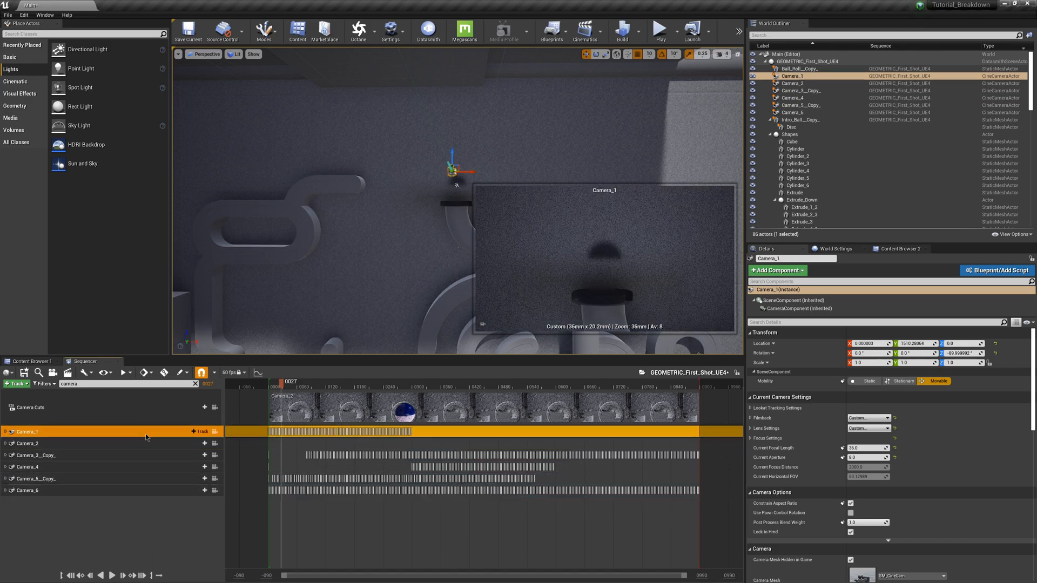
left_click(100, 516)
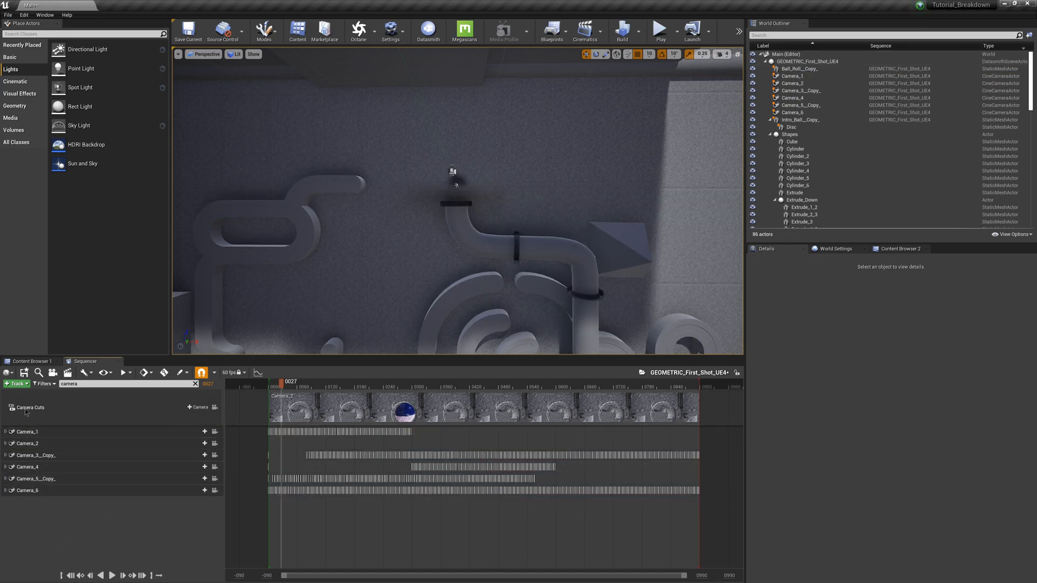
left_click(56, 415)
left_click(65, 431)
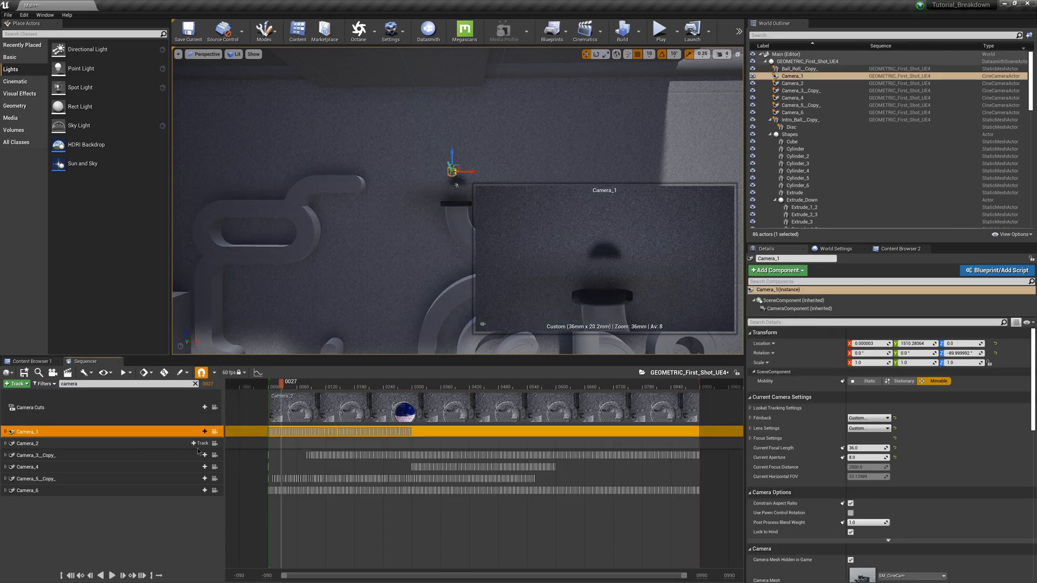
left_click(215, 432)
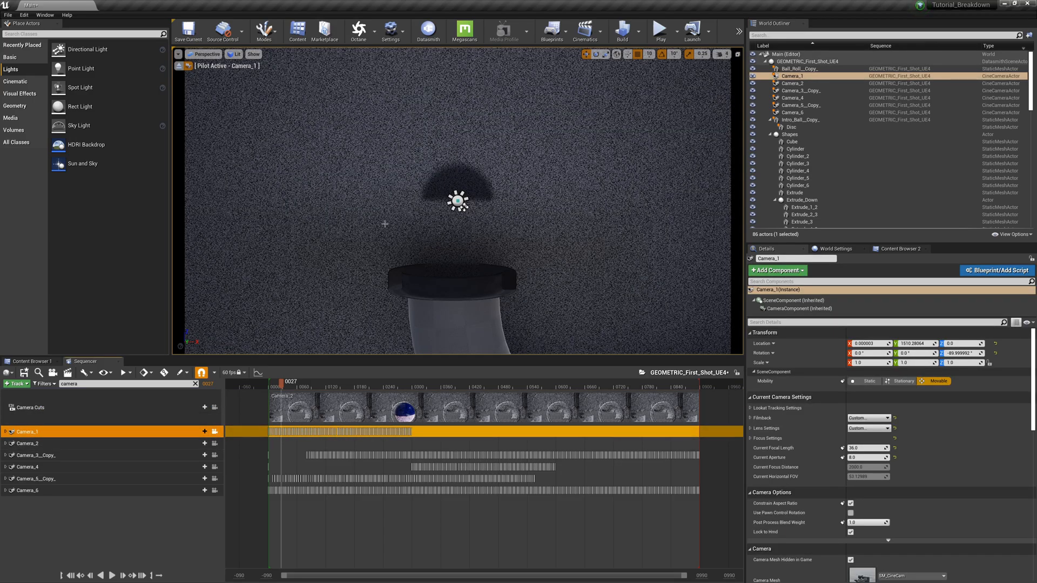
Step: Change the viewport type to Cinematic Viewport and look through Camera_1 again
left_click(210, 54)
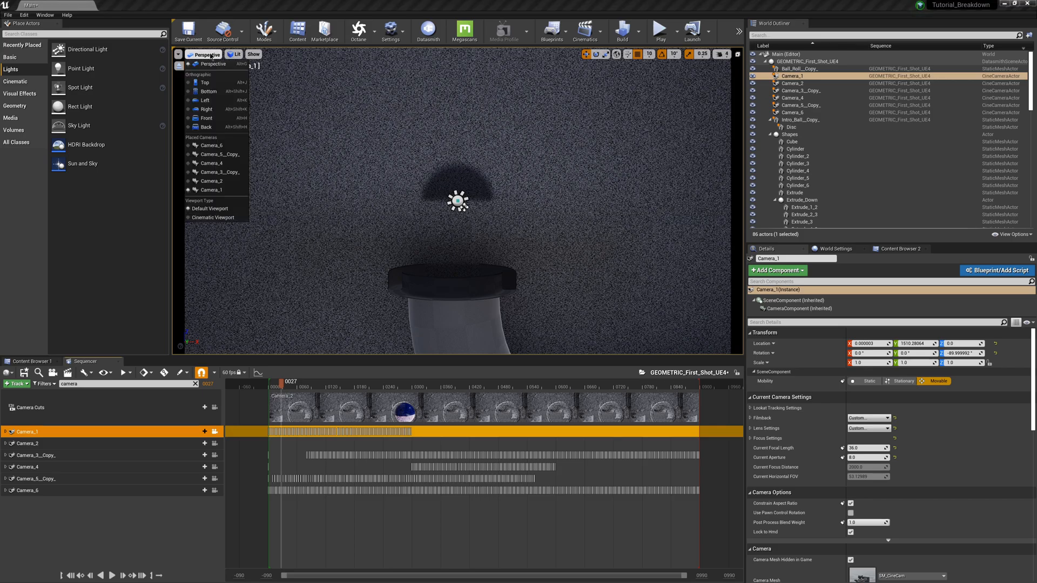
left_click(230, 218)
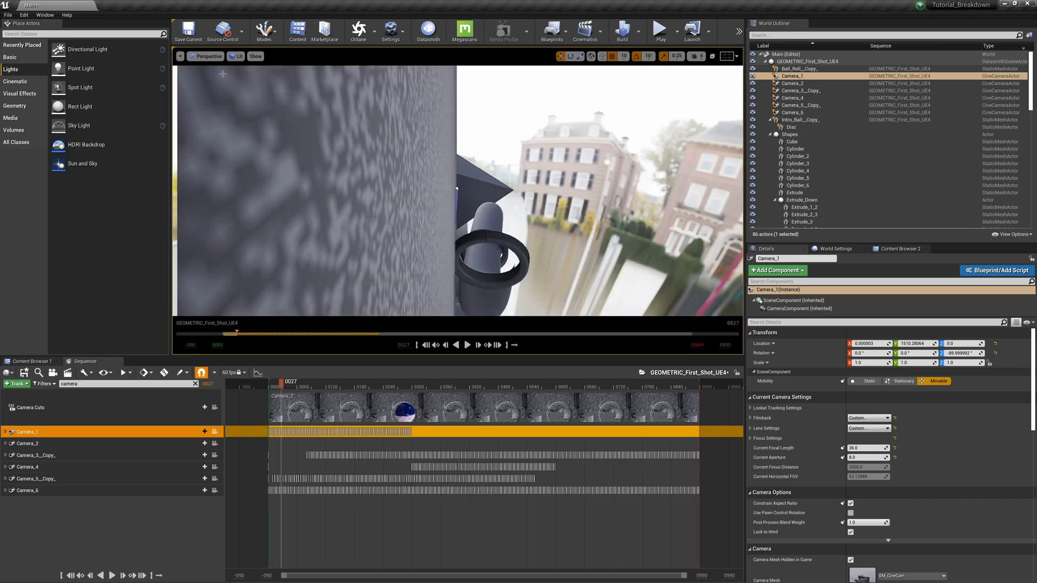
left_click(210, 58)
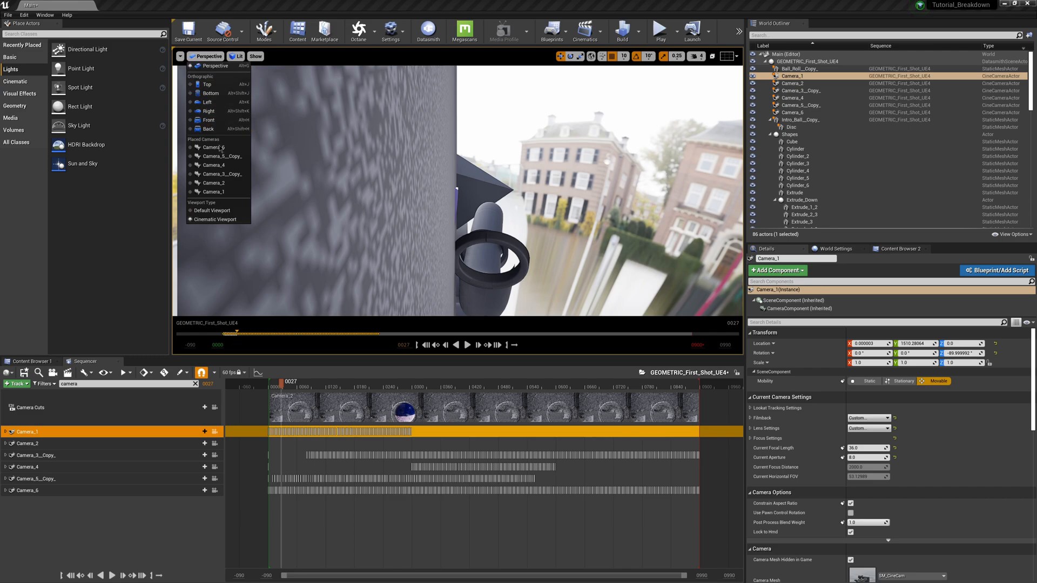
left_click(221, 192)
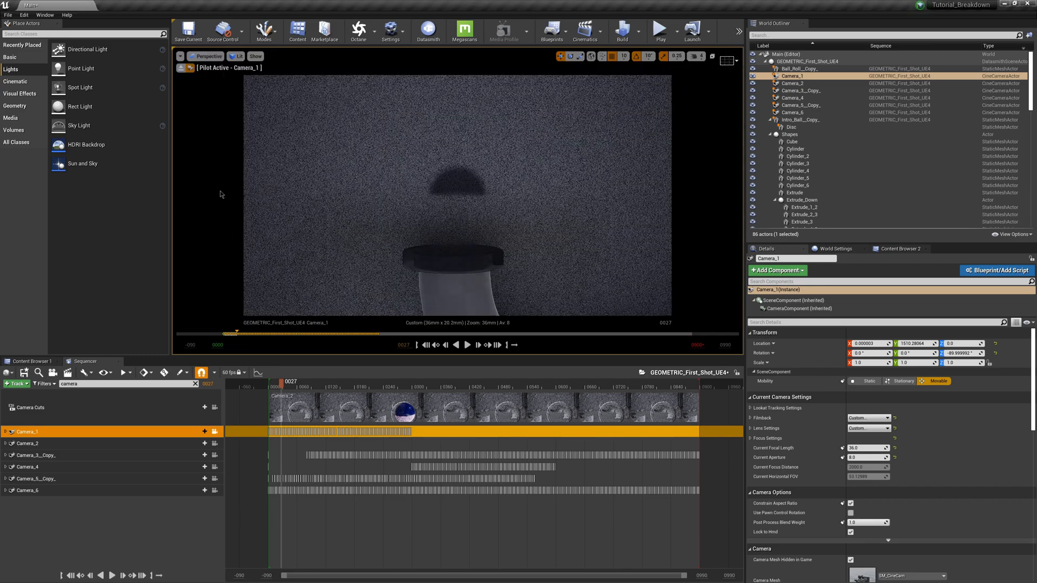
Step: Play the sequence through Camera_1 to review its animation, and return the playhead to frame 0
left_click(426, 346)
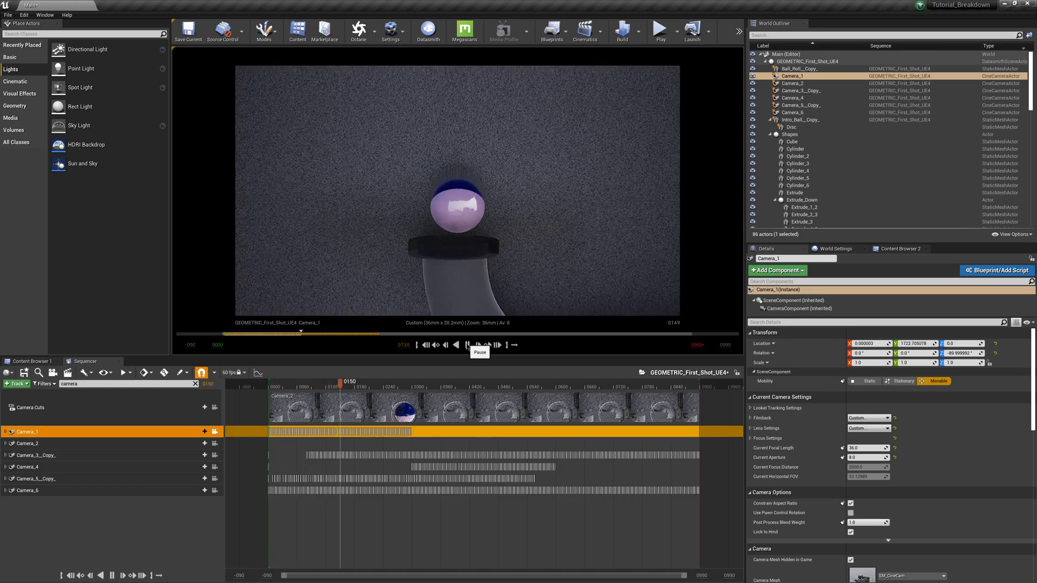
left_click(467, 345)
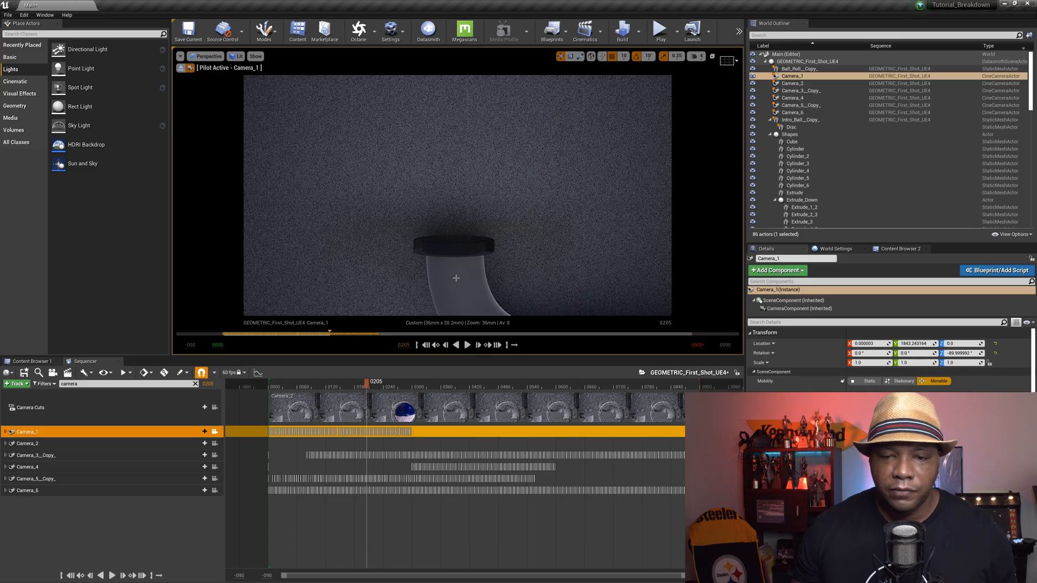
left_click(426, 345)
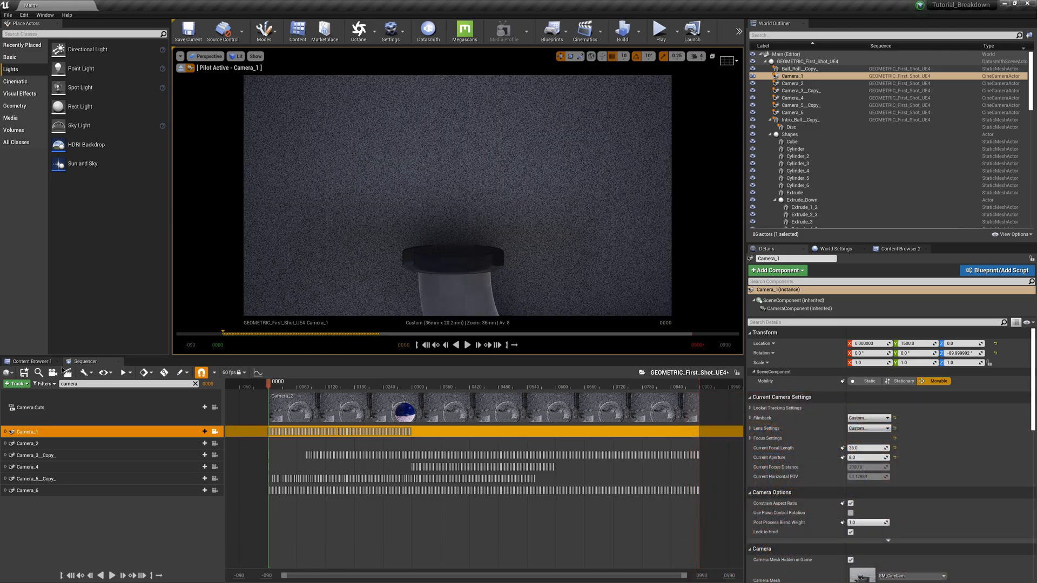
Step: Create a folder named ABC in the project's root Content folder and open it
left_click(34, 361)
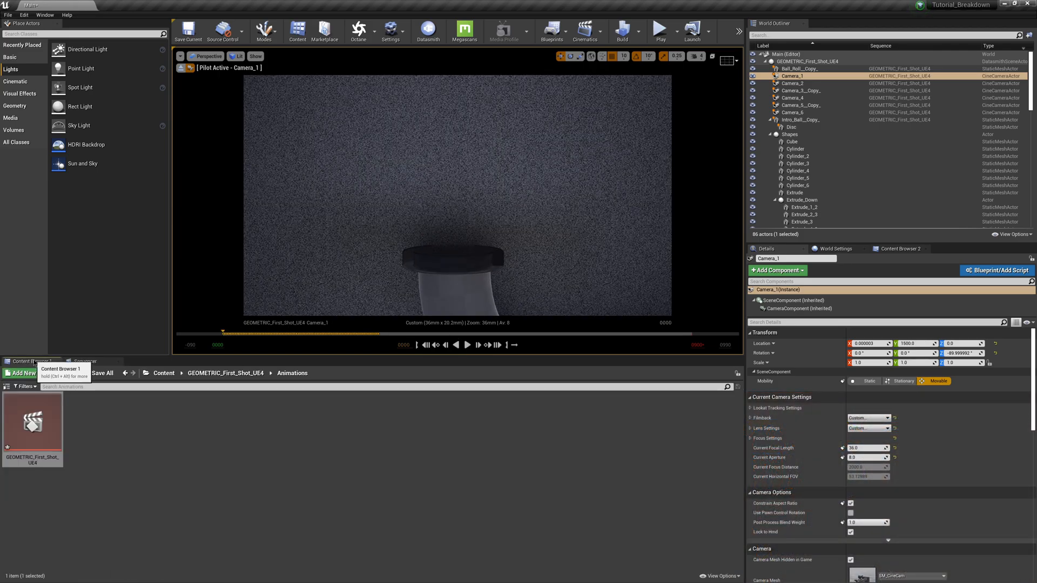
left_click(164, 374)
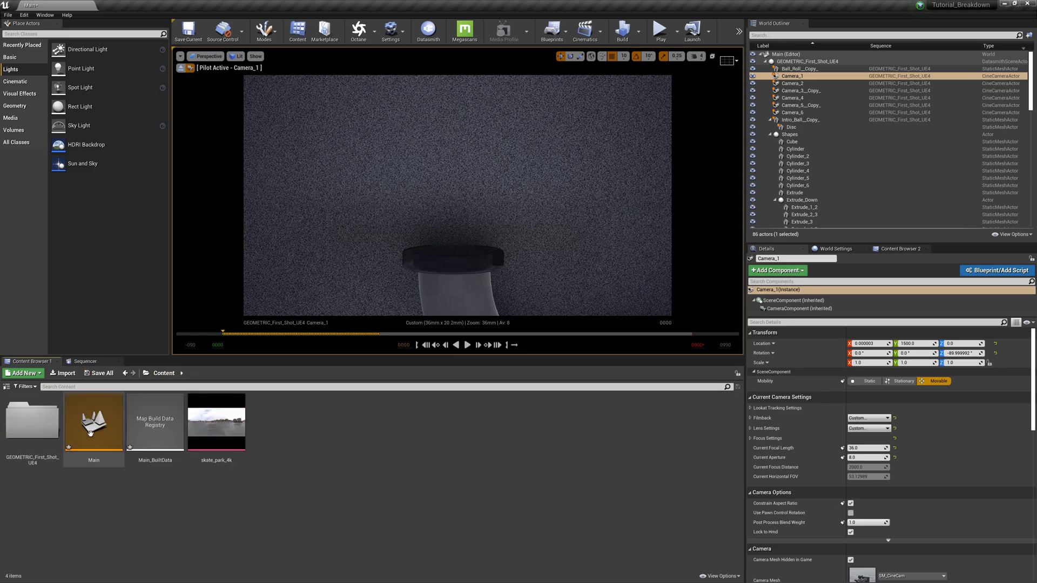
right_click(286, 451)
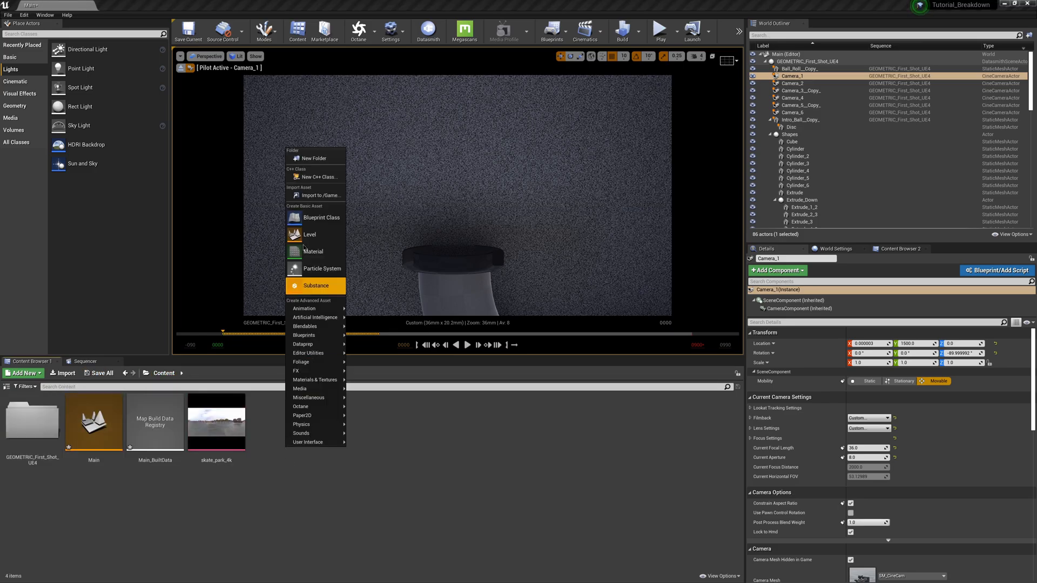
left_click(307, 157)
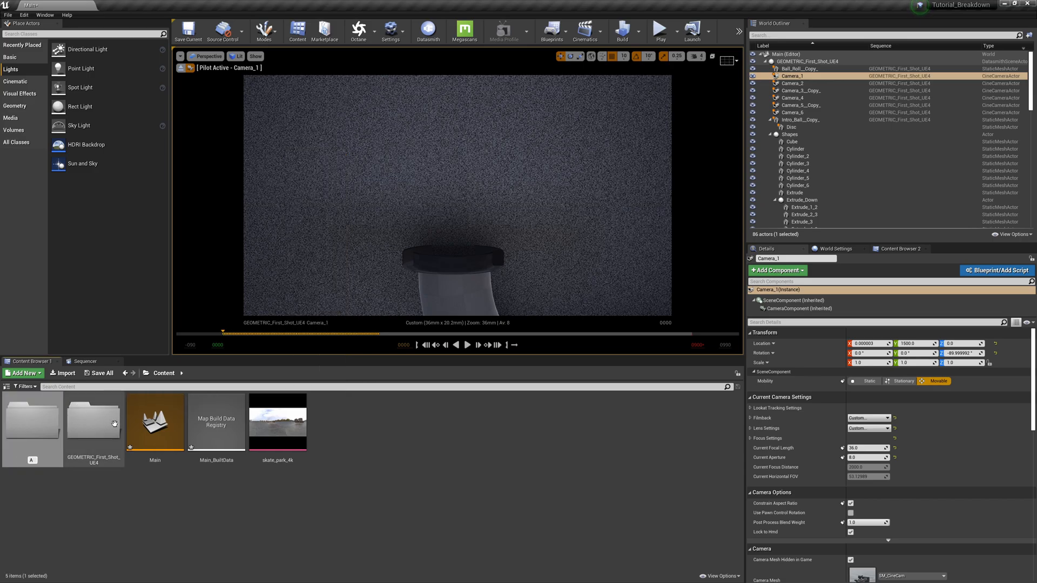
key("Return")
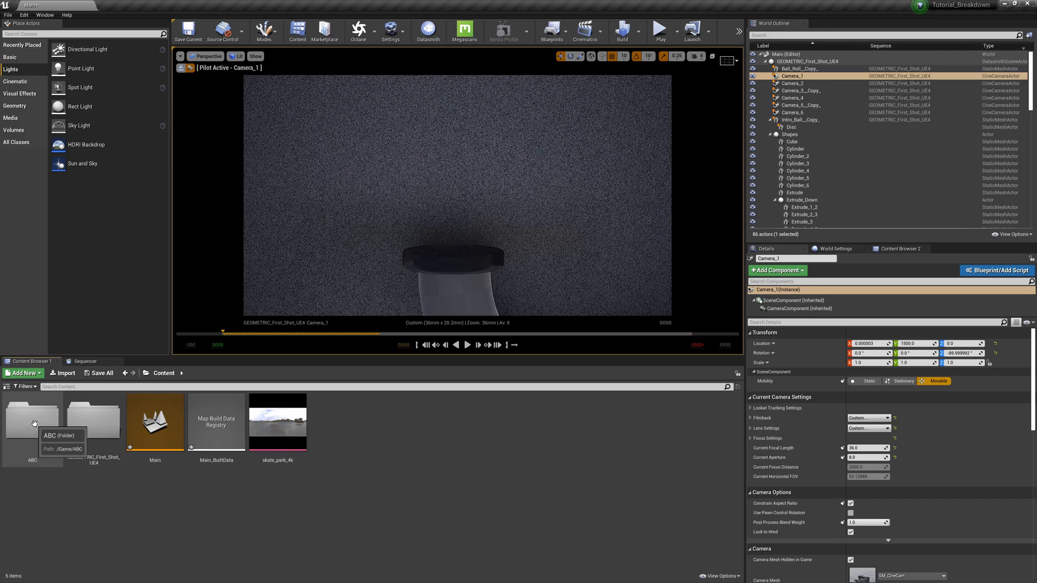
double_click(31, 430)
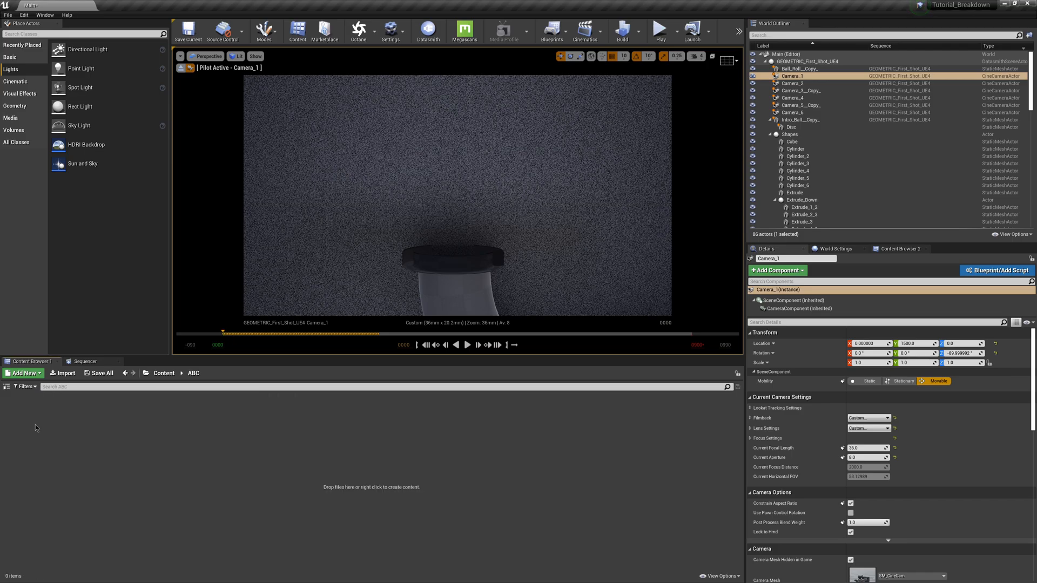
Step: Import TopTube_UE4.abc into the ABC folder as a Geometry Cache with the Autodesk 3ds Max conversion preset, and import TopConnector_UE4 as well
left_click(69, 377)
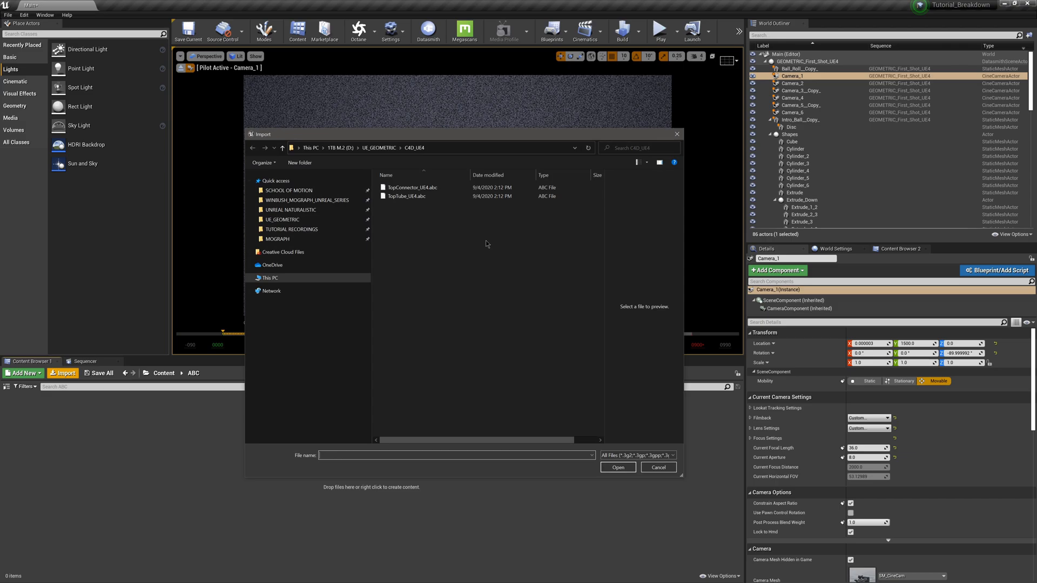
left_click(412, 197)
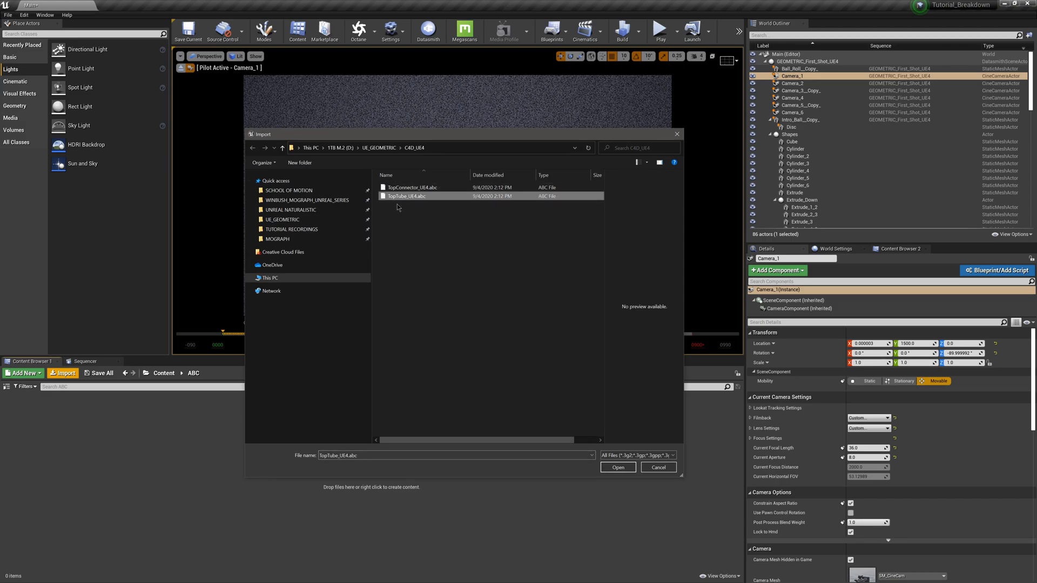
left_click(618, 468)
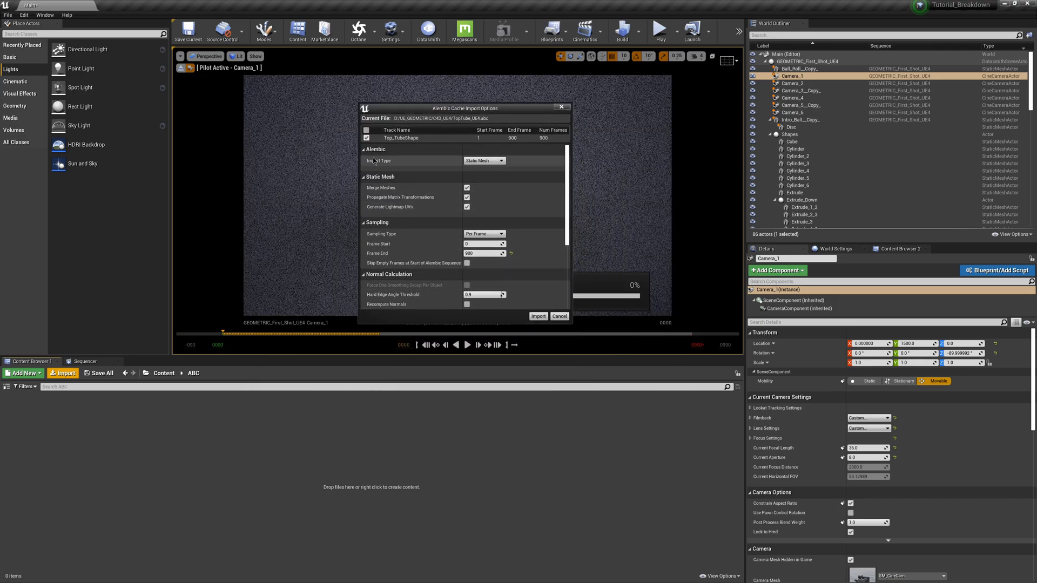
left_click(485, 160)
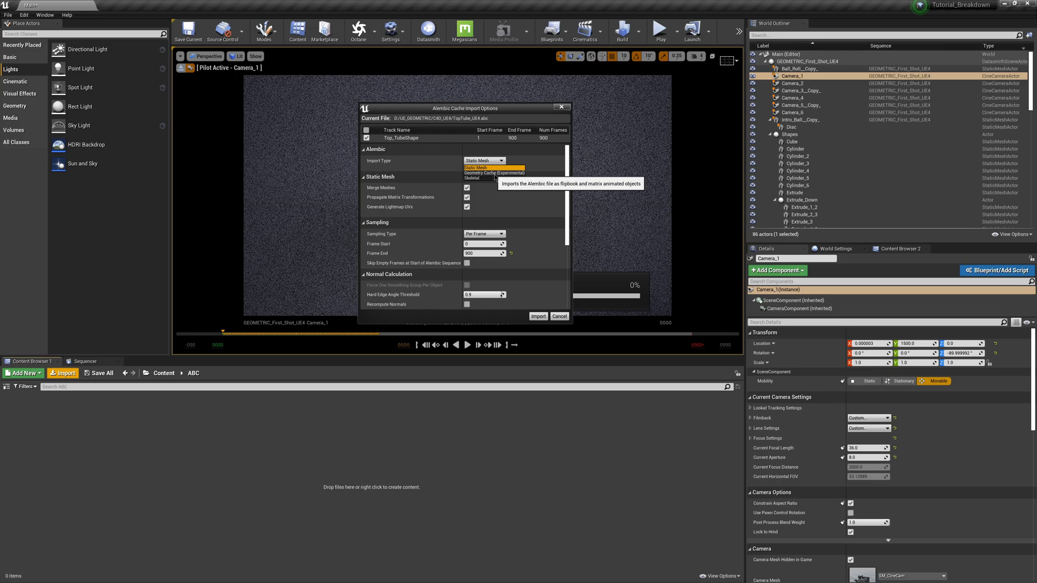
left_click(494, 172)
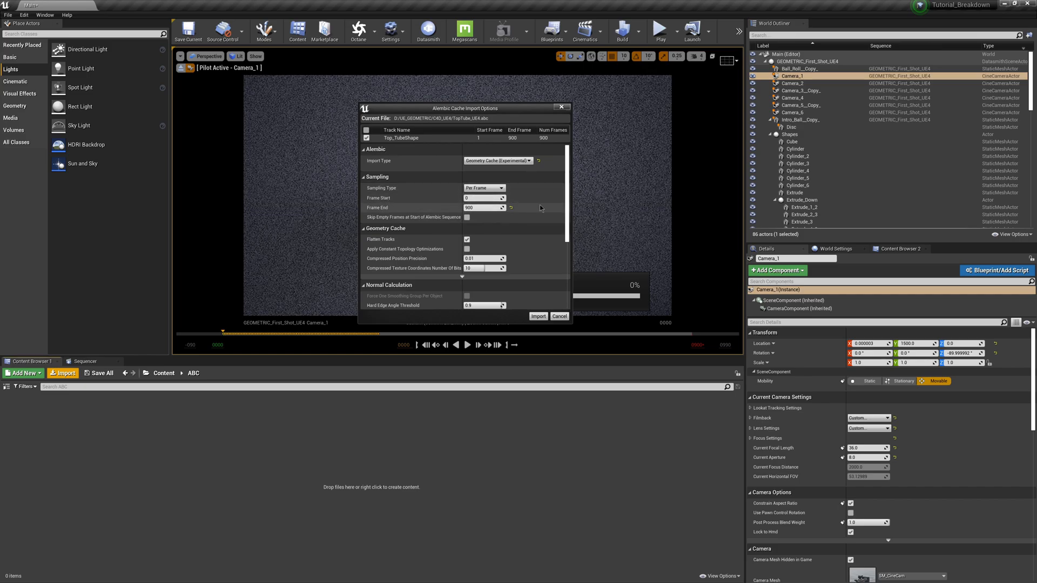
left_click_drag(568, 190, 570, 254)
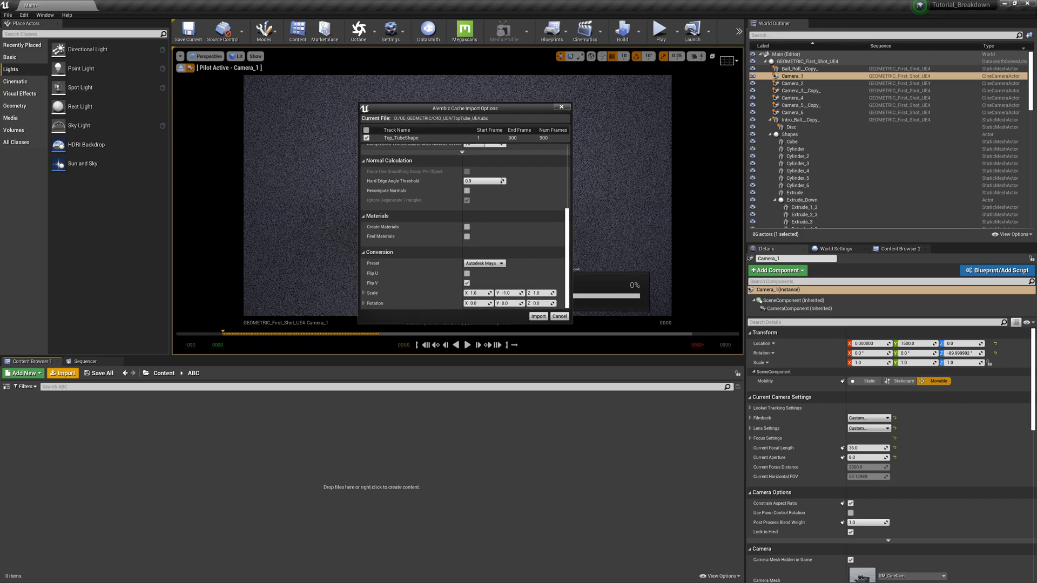
left_click(484, 263)
left_click(492, 276)
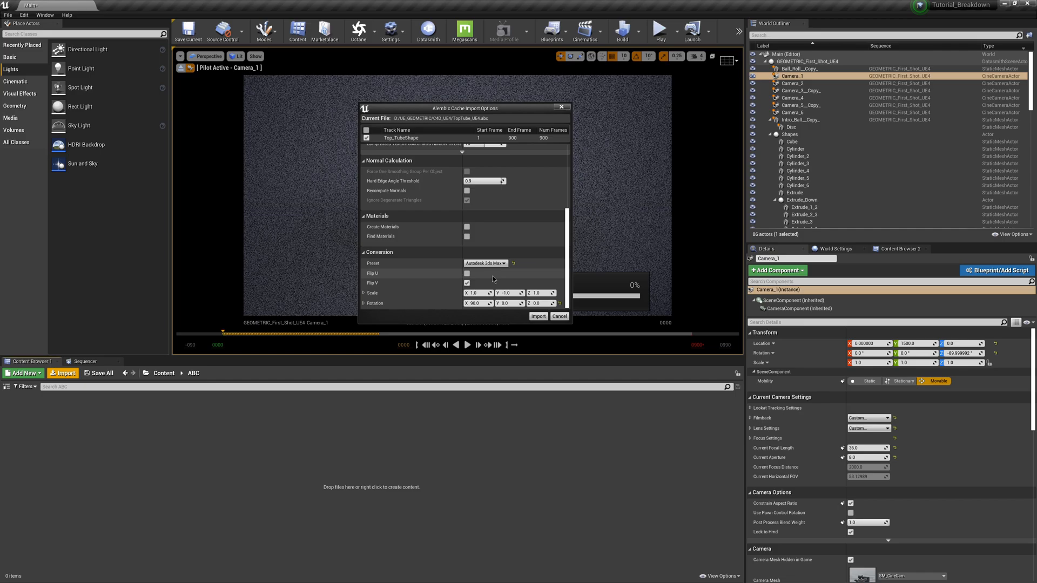
left_click(546, 318)
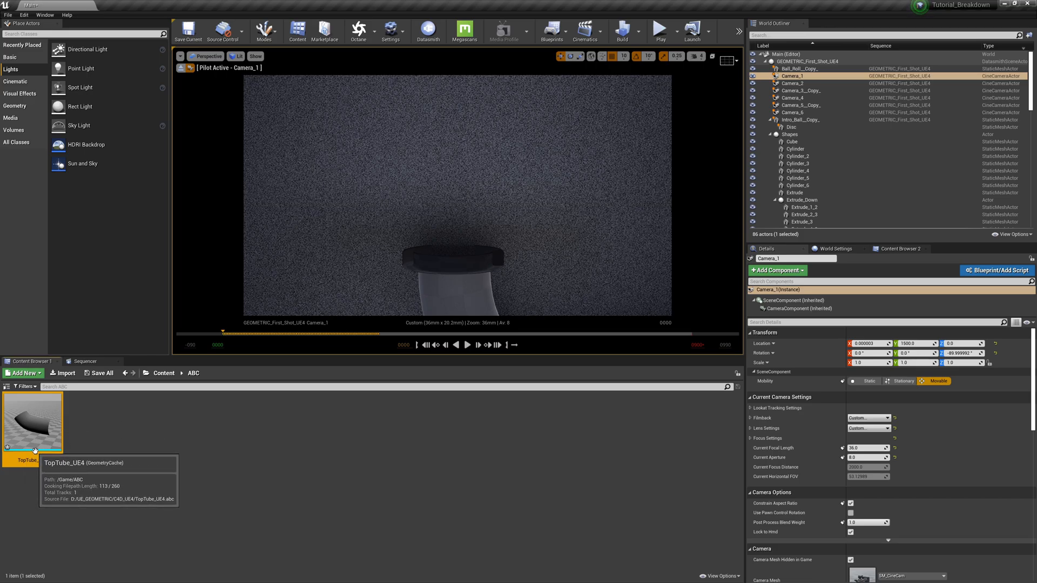
left_click(66, 377)
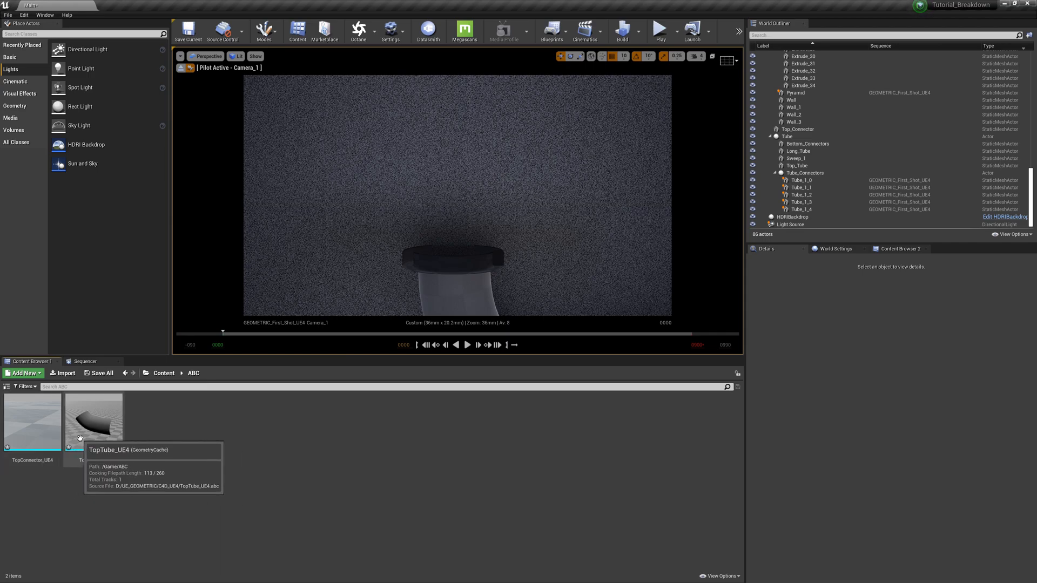
Step: Place the TopTube_UE4 geometry cache in the level and lower it to about Z -430
left_click_drag(80, 438, 449, 216)
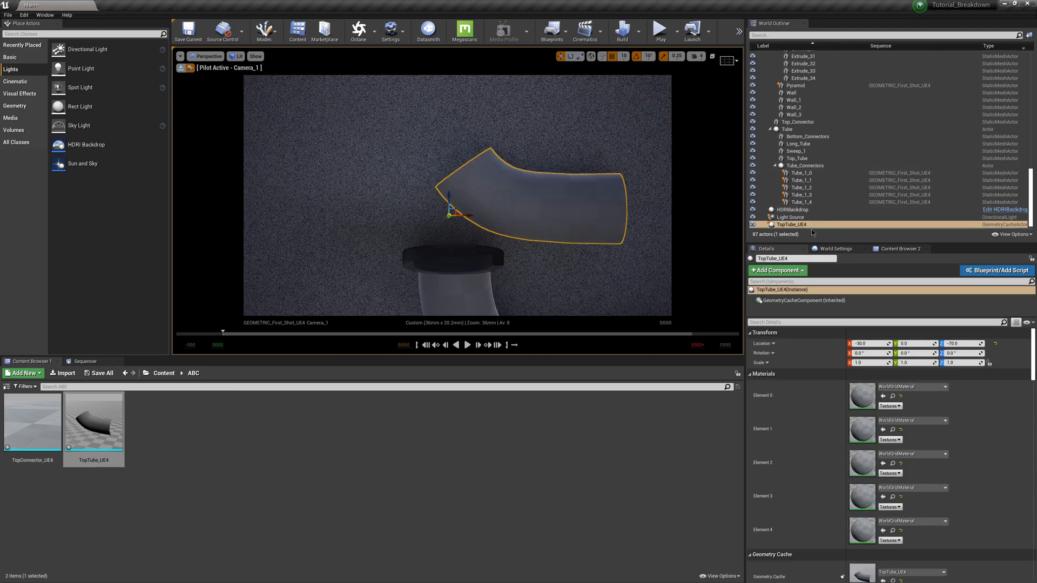
left_click(799, 225)
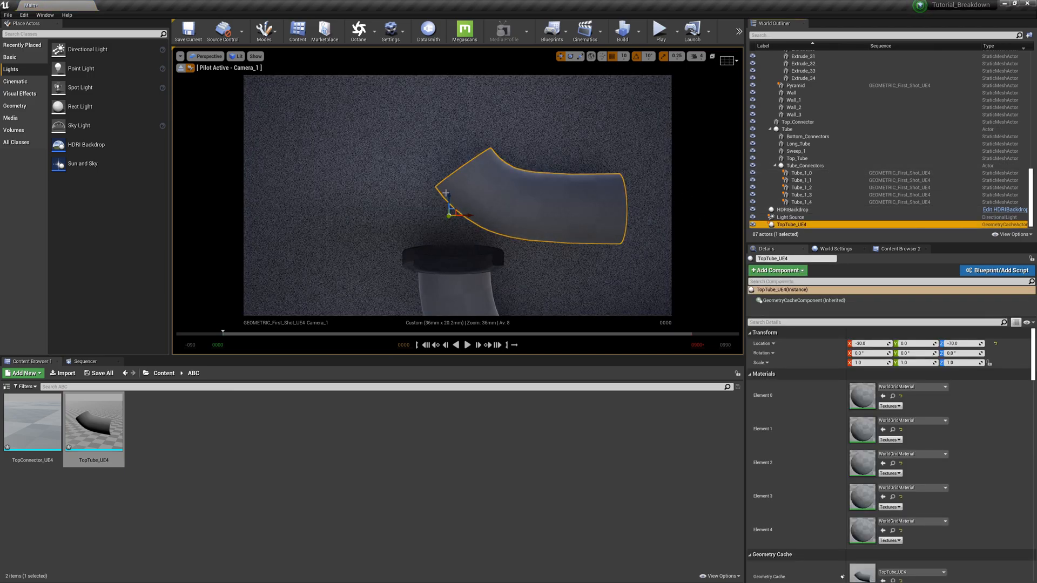
left_click_drag(449, 211, 449, 300)
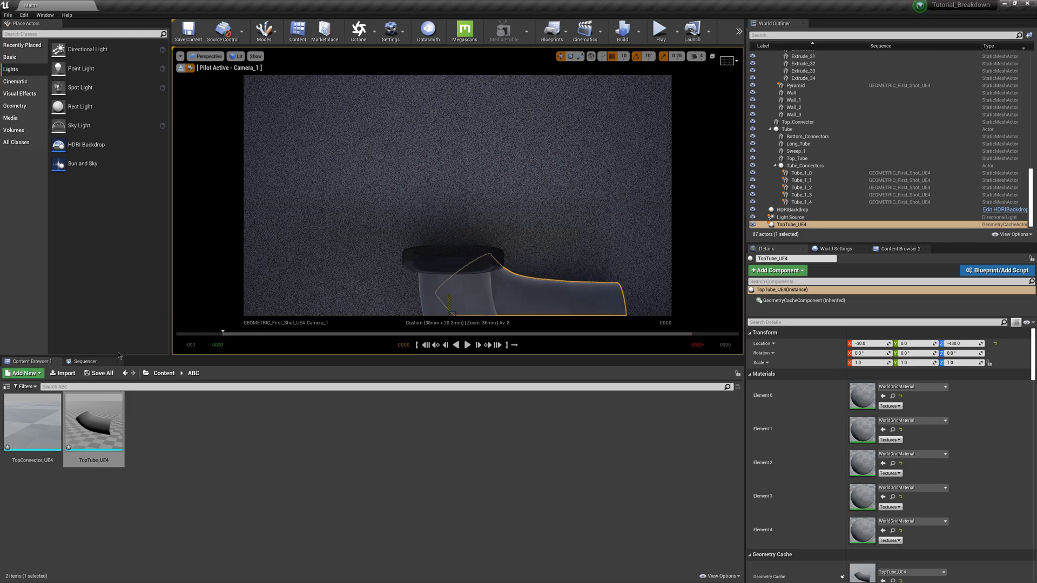
Step: Open the sequence and release the viewport from its camera cuts to get a free perspective view
left_click(85, 361)
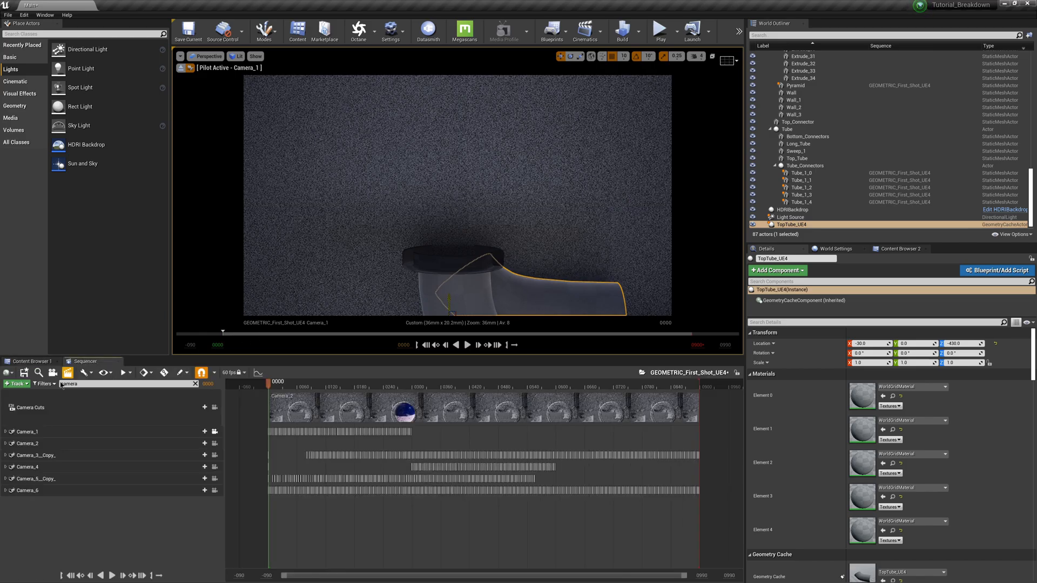
left_click(214, 408)
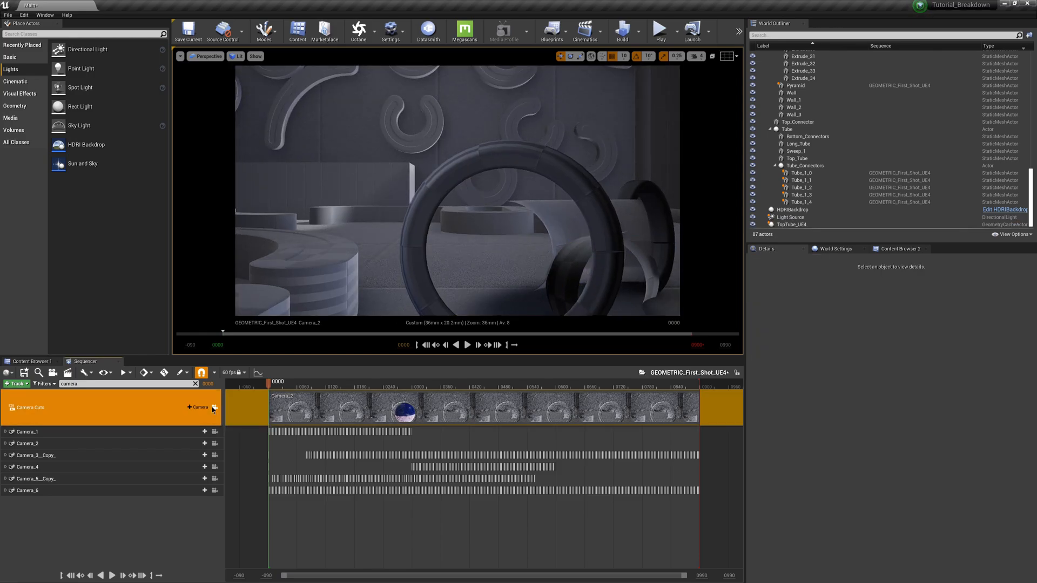
left_click(214, 408)
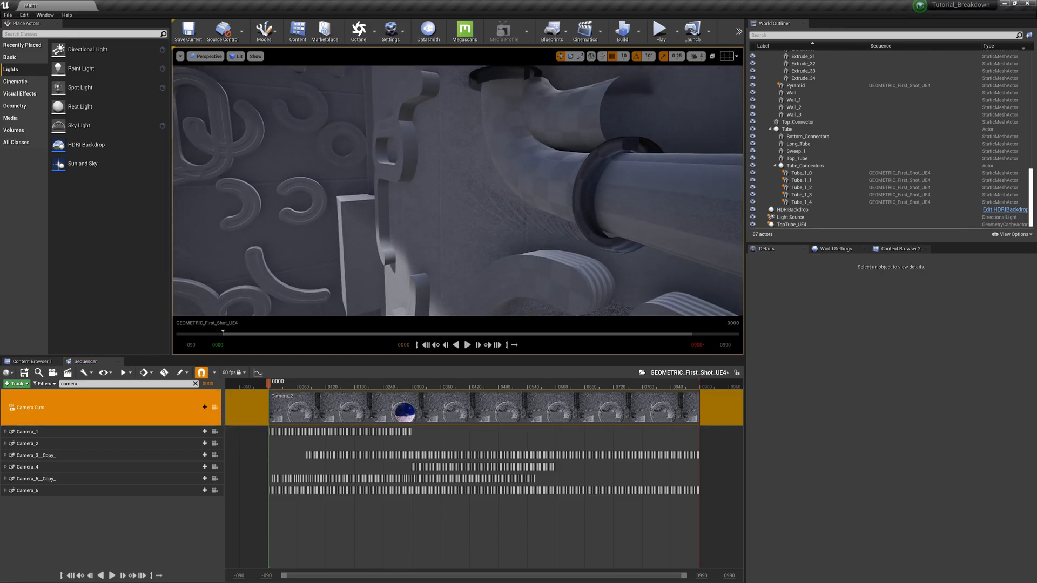
Step: Move TopTube_UE4 to location 0, 100, -650 so it lines up with the existing bent pipe
right_click_drag(463, 216, 592, 215)
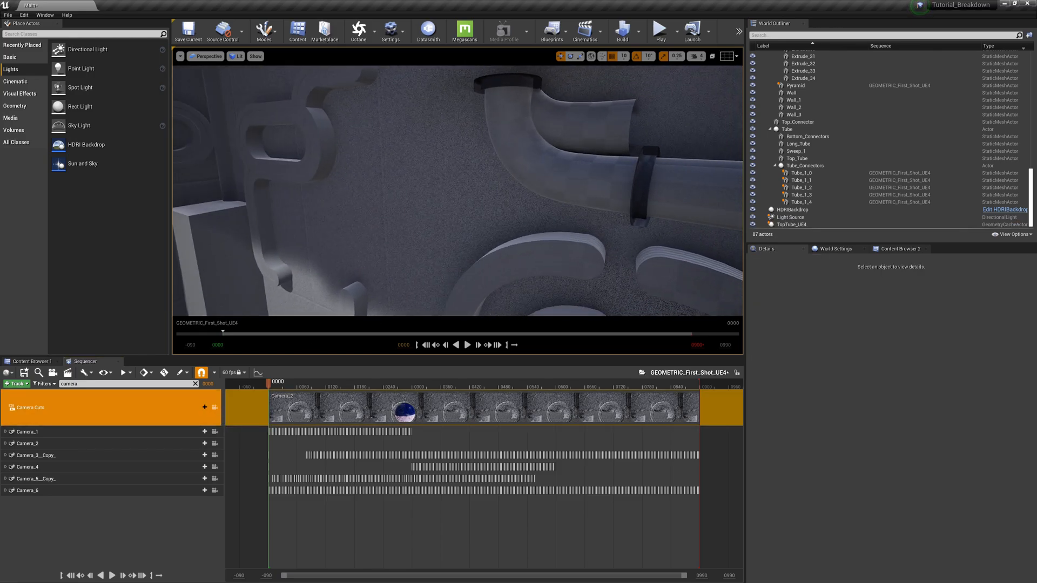
left_click(592, 129)
right_click_drag(592, 129, 539, 172)
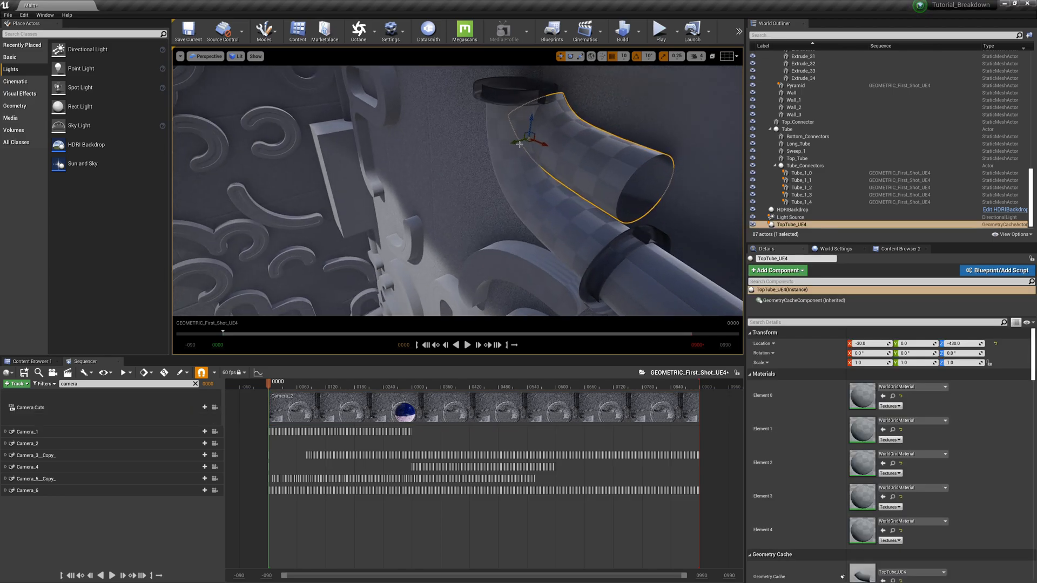
left_click_drag(517, 142, 479, 192)
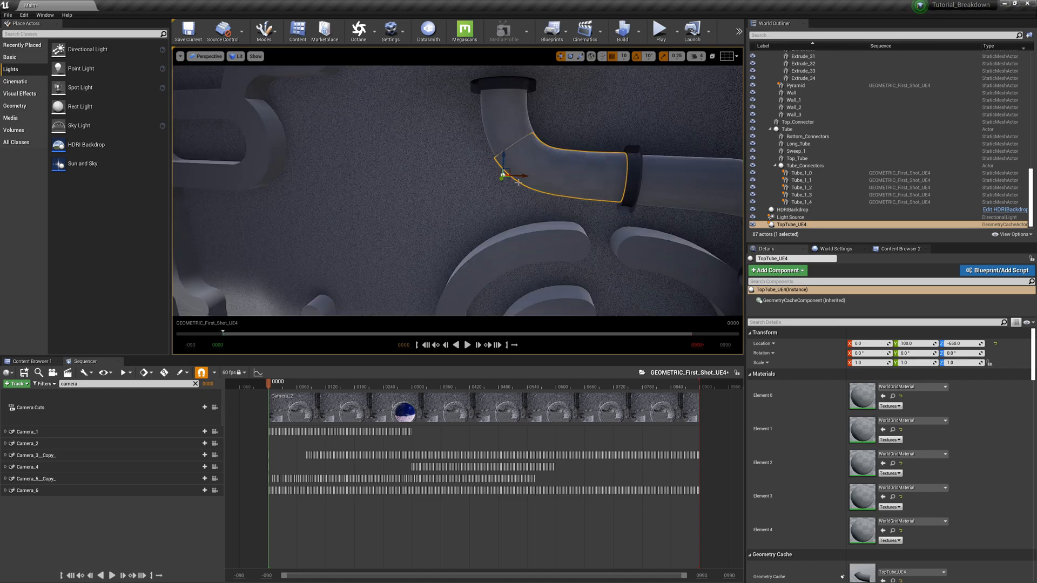
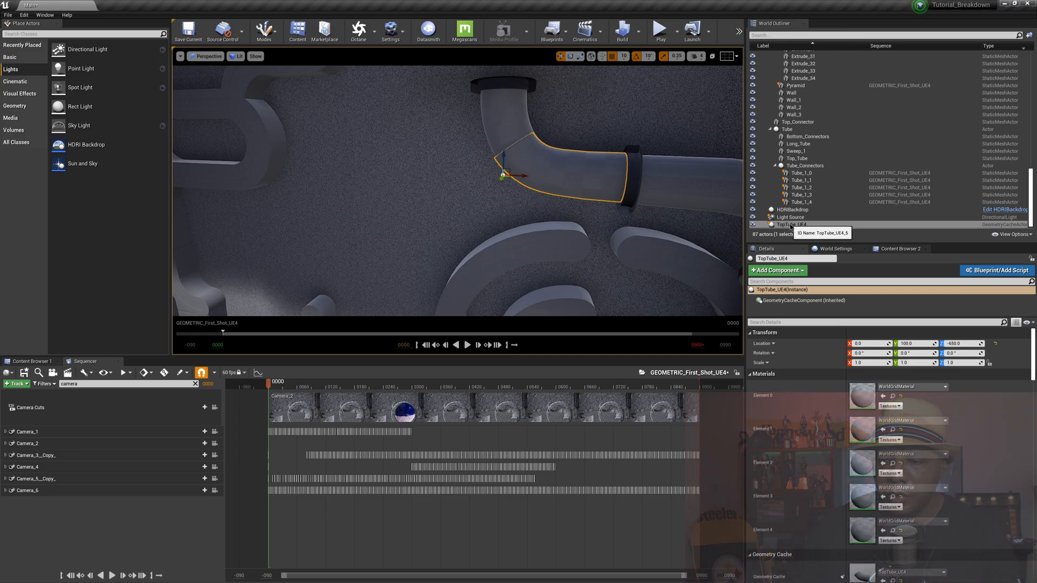
Step: Add TopTube_UE4 to the sequence, filter the tracks by "tube", give it a Geometry Cache track and preview it at frame 88
left_click(791, 225)
left_click_drag(791, 225, 89, 522)
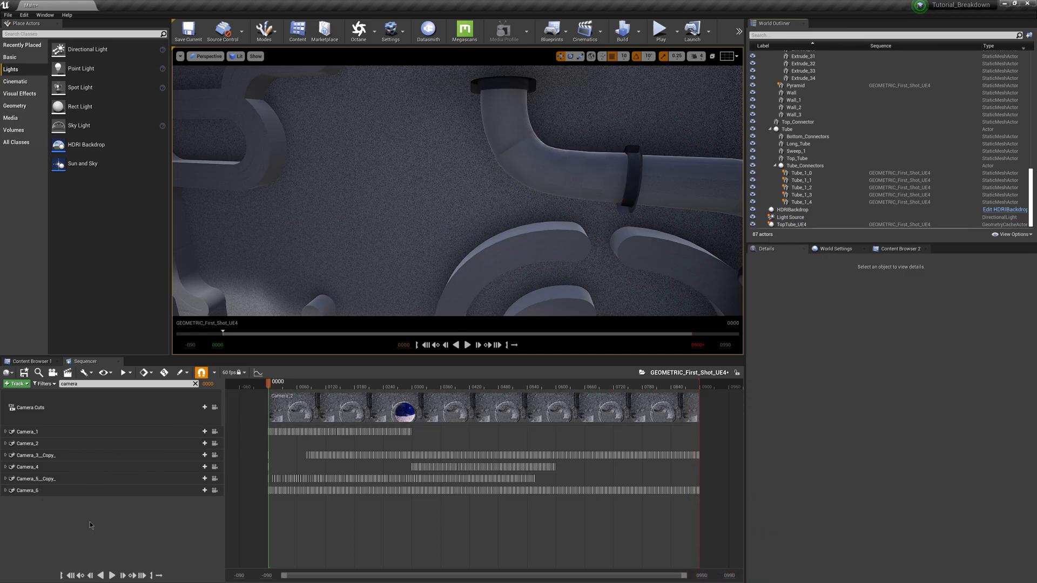
type("tube")
left_click(45, 396)
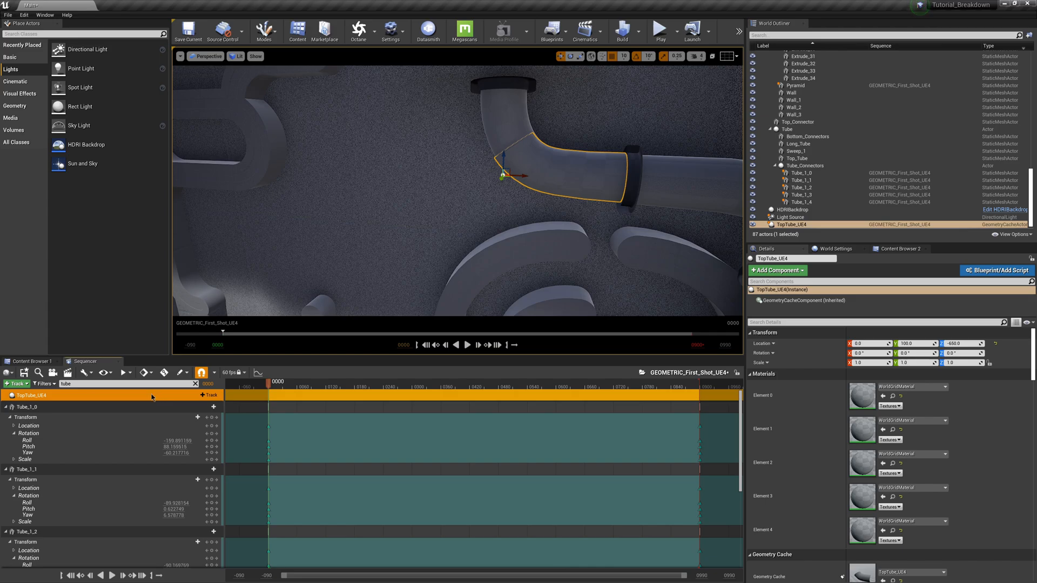
left_click(207, 396)
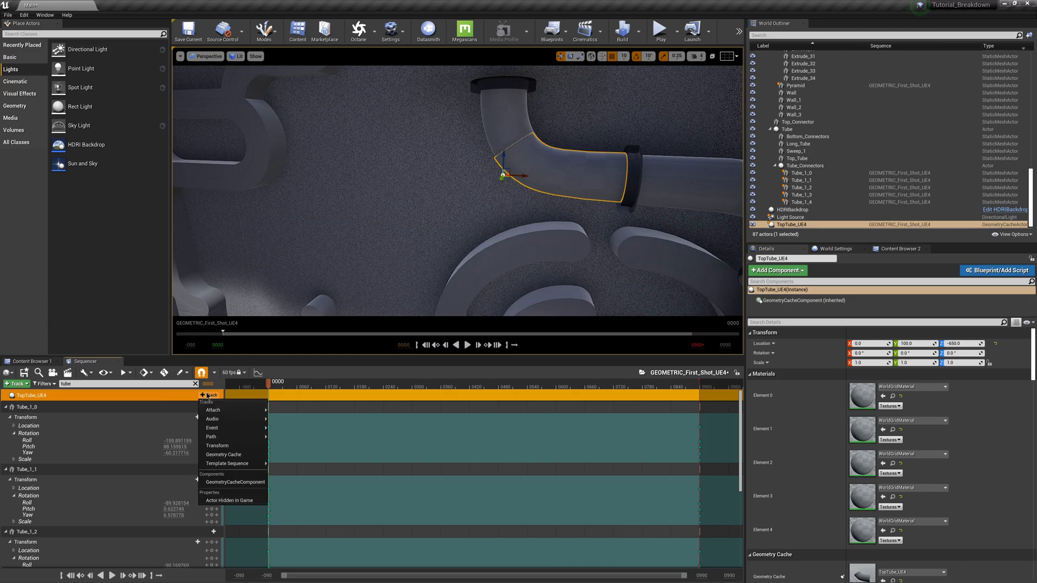
left_click(216, 455)
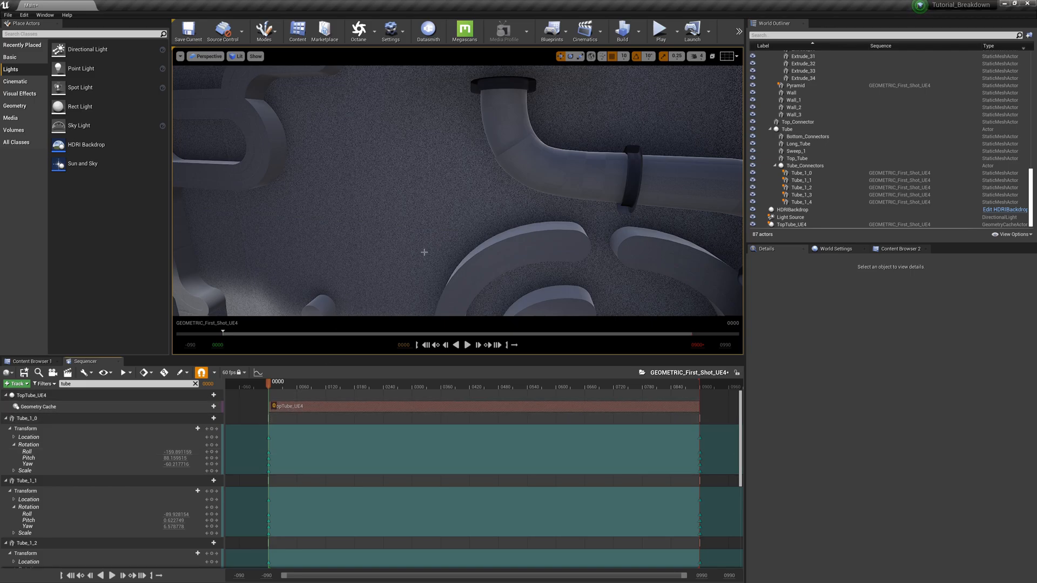
right_click_drag(424, 252, 476, 127)
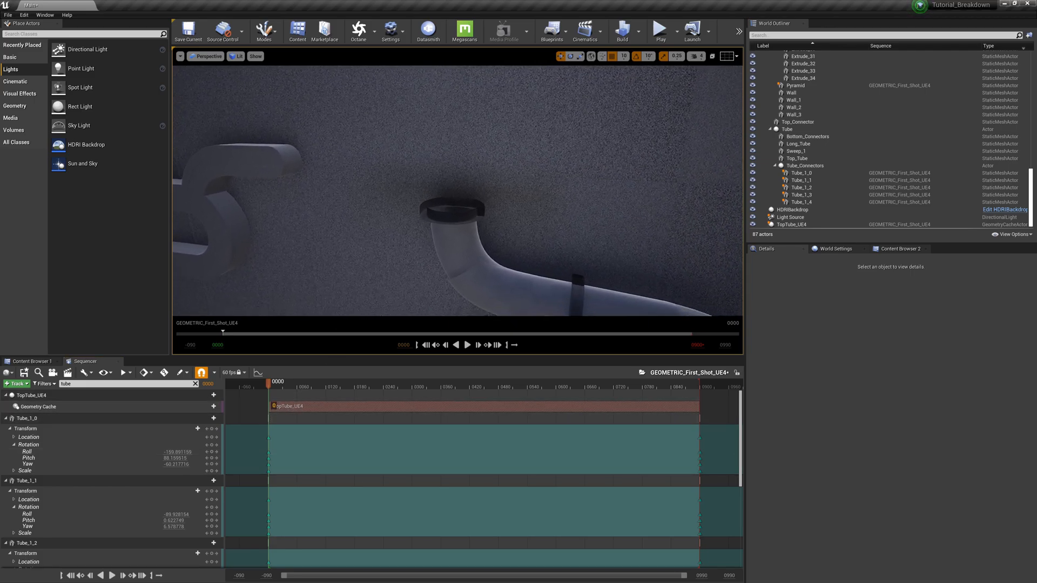
right_click_drag(365, 302, 365, 307)
left_click_drag(276, 384, 310, 391)
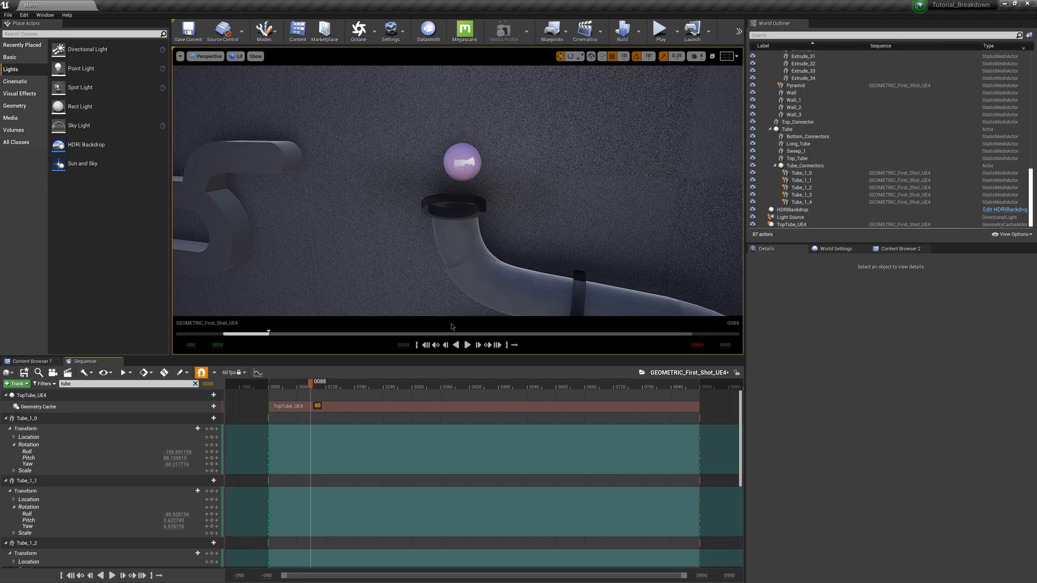
left_click(455, 243)
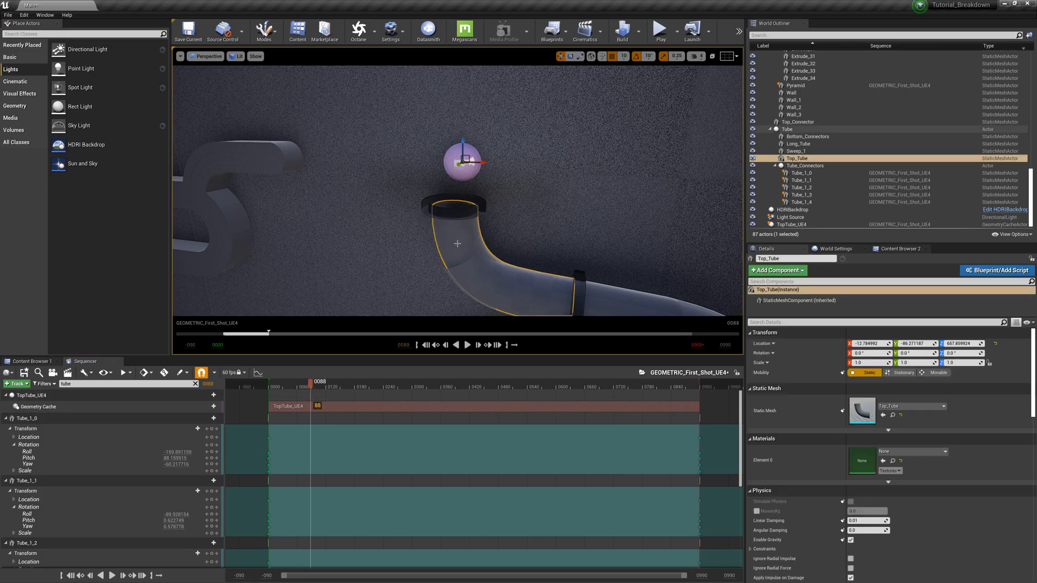
key("Delete")
key("ctrl+z")
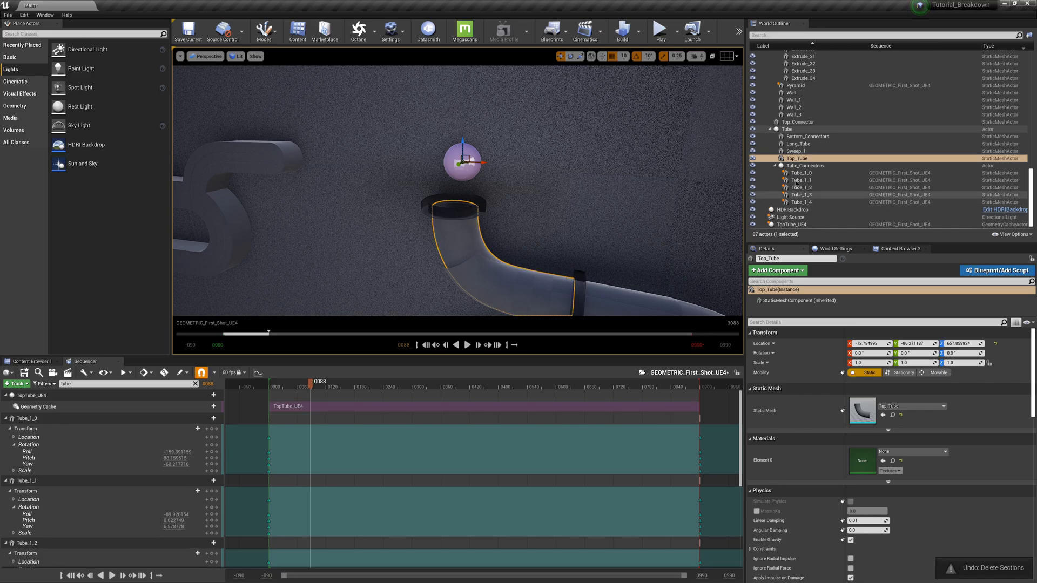
Step: Delete the static mesh actor Top_Tube from the level despite its references
left_click(796, 152)
left_click(800, 159)
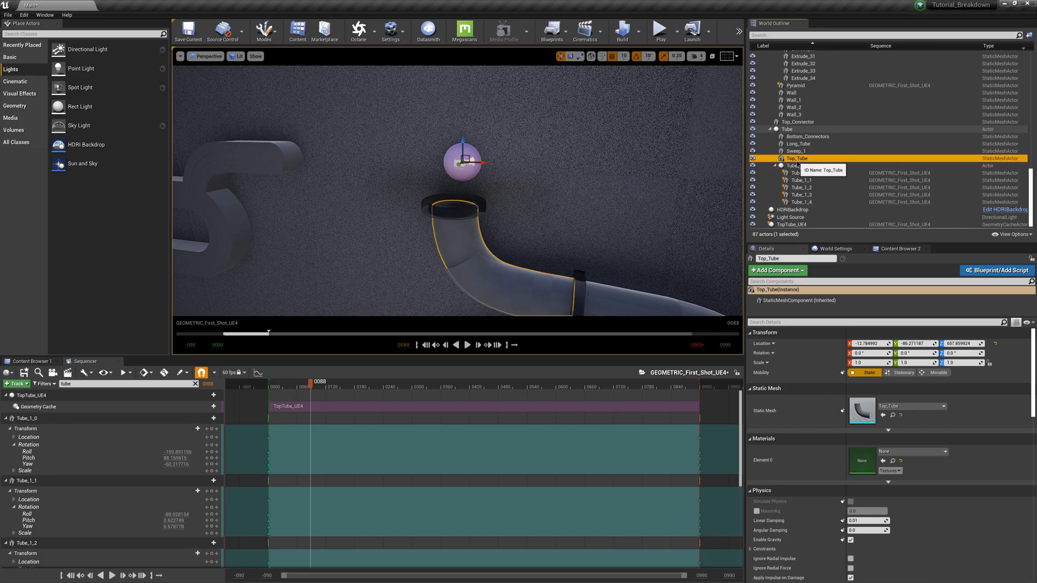
key("Delete")
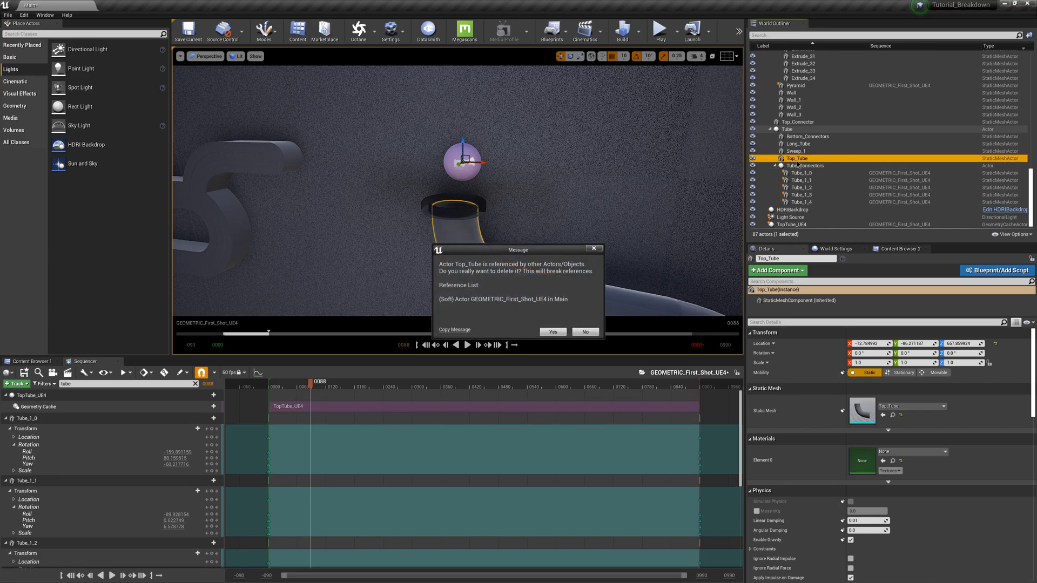
left_click(553, 332)
Step: Nudge TopTube_UE4 to X location 10 at frame 181 and preview its animation back at frame 103
left_click_drag(311, 385, 356, 392)
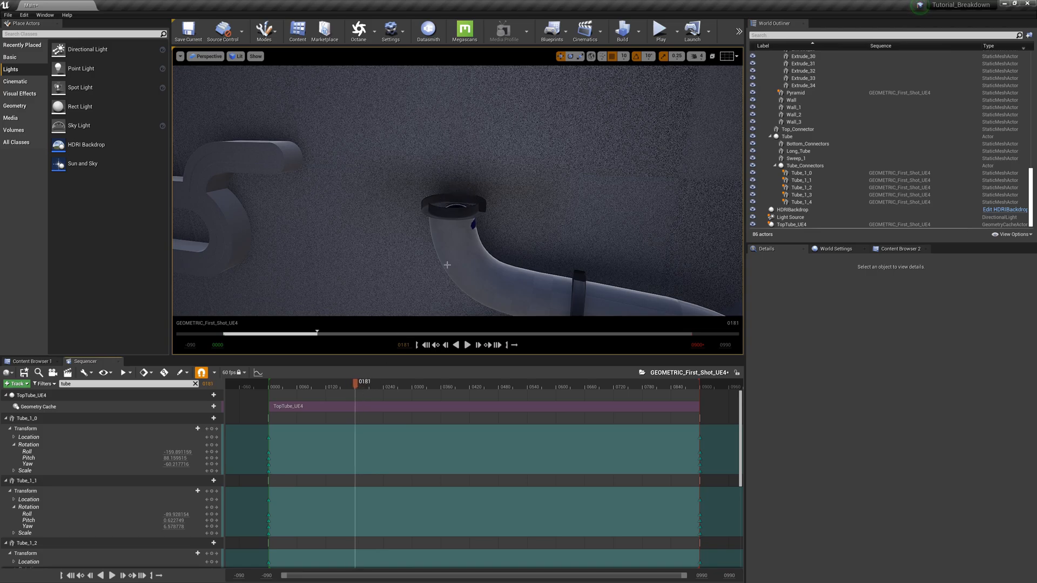
left_click(478, 276)
left_click_drag(476, 287, 479, 287)
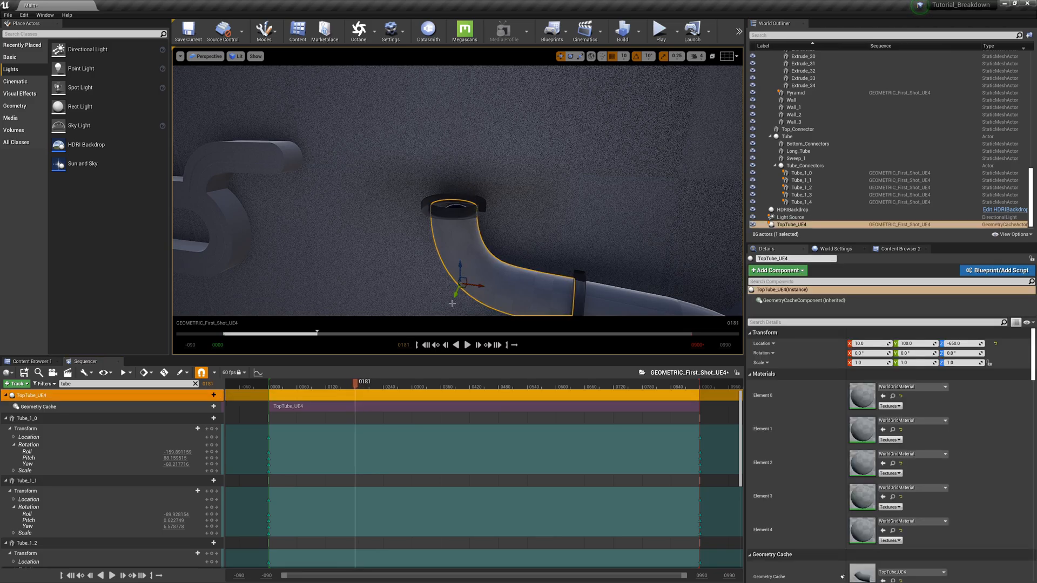
left_click_drag(355, 384, 317, 385)
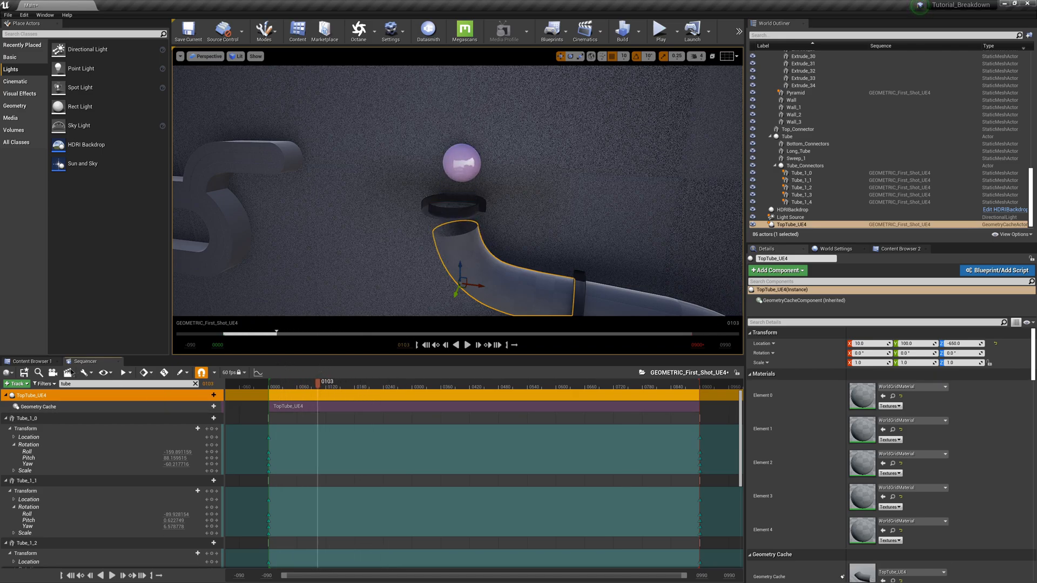
Step: Place the TopConnector_UE4 geometry cache in the level beside the pipe and add it to the sequence
left_click(32, 362)
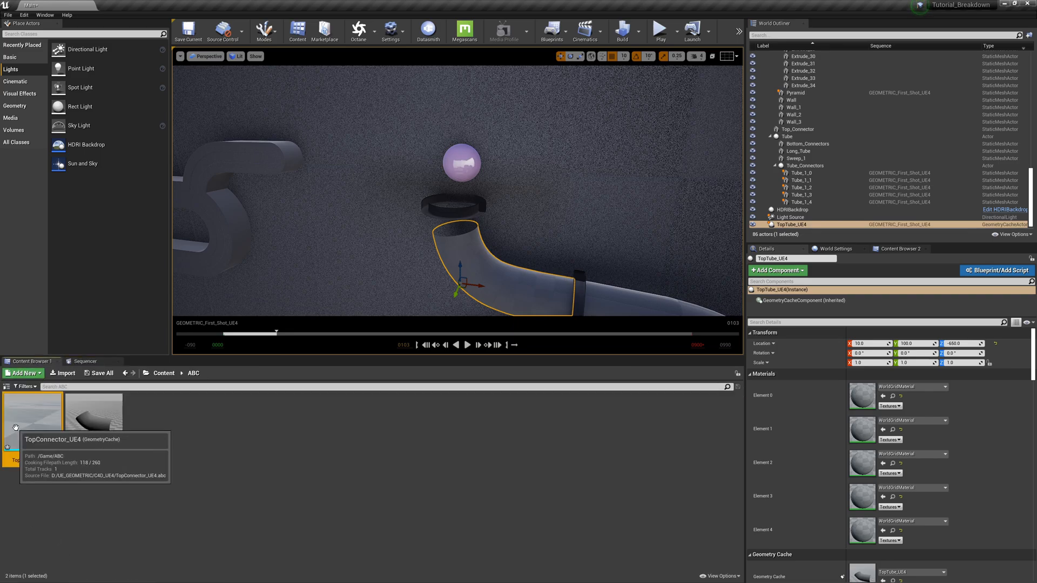
left_click_drag(27, 427, 408, 224)
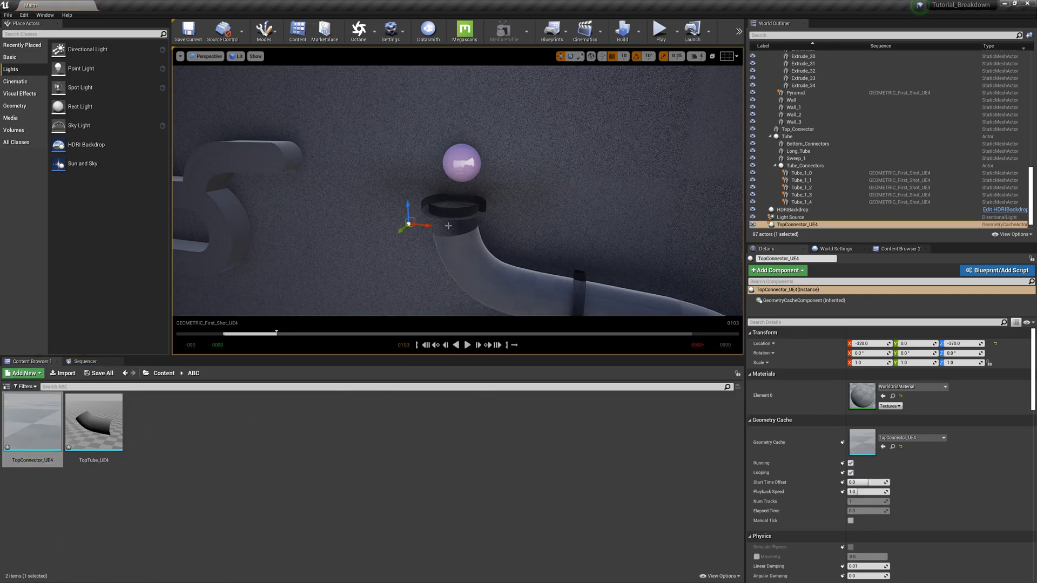
left_click(86, 361)
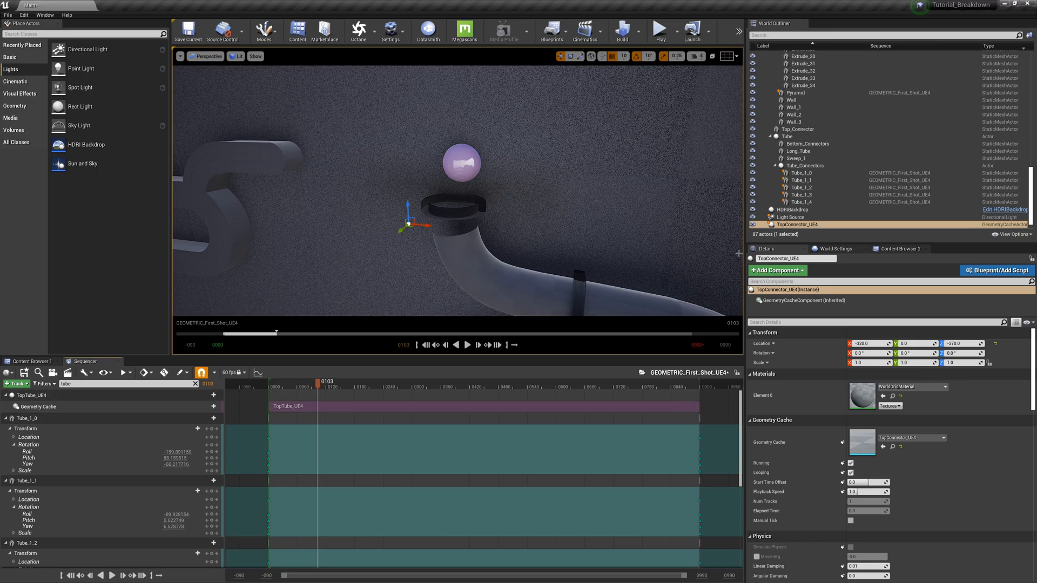
left_click_drag(787, 229, 61, 387)
Step: Filter the sequence tracks by "top" and add a Geometry Cache track to TopConnector_UE4 near the sequence start
type("top")
left_click(61, 395)
left_click_drag(287, 387, 269, 387)
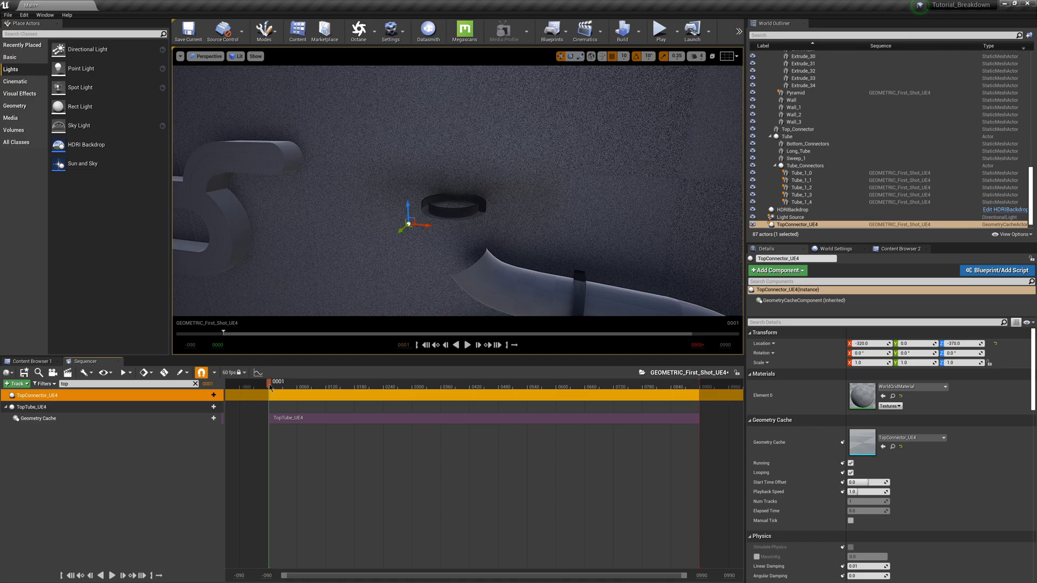
left_click(208, 396)
left_click(224, 455)
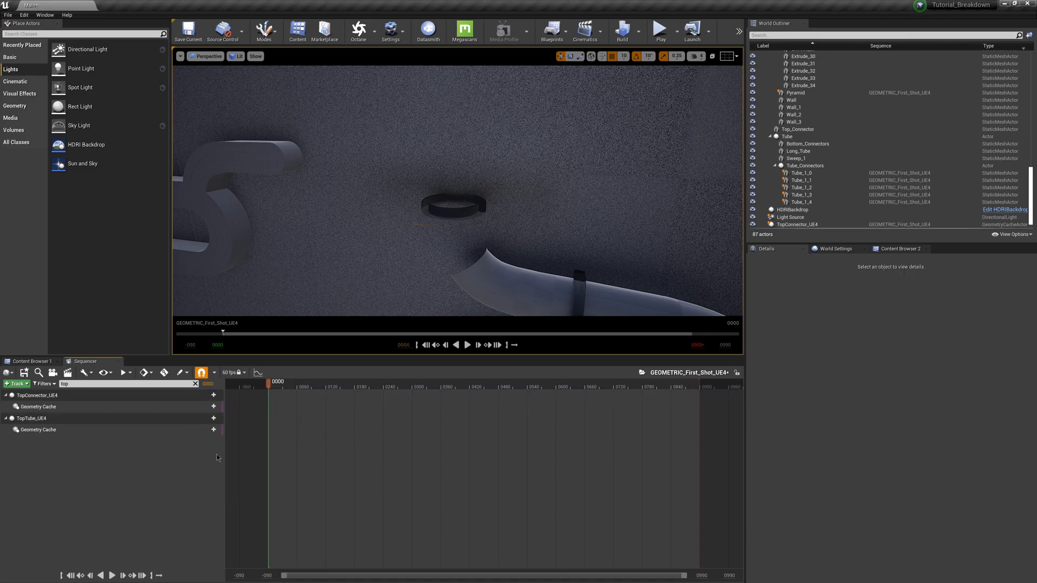
Step: Scrub to frame 162 and reset the location of TopConnector_UE4 to 0, 0, 0
left_click_drag(279, 387, 347, 388)
left_click(388, 280)
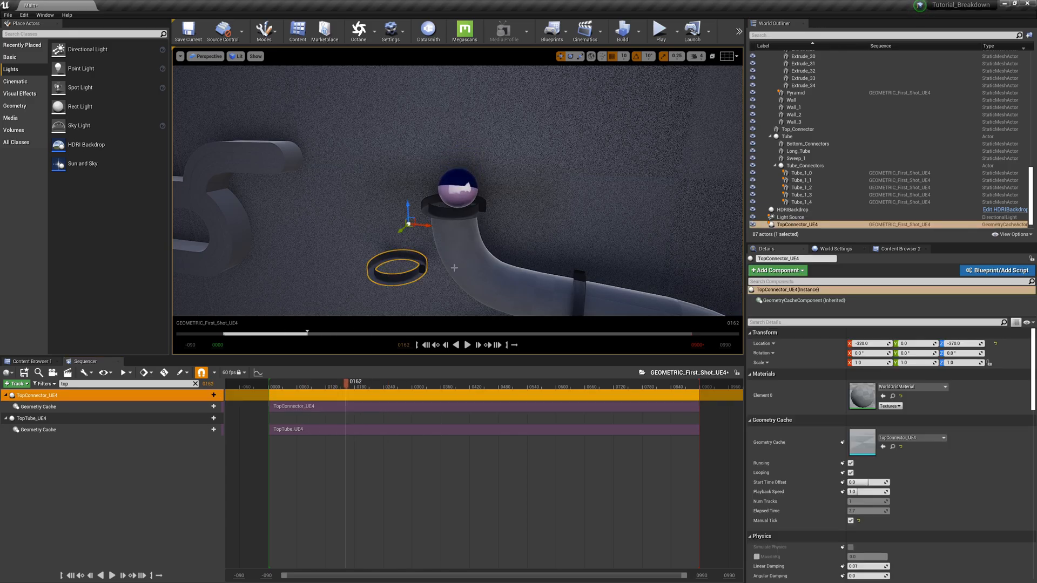
left_click(996, 345)
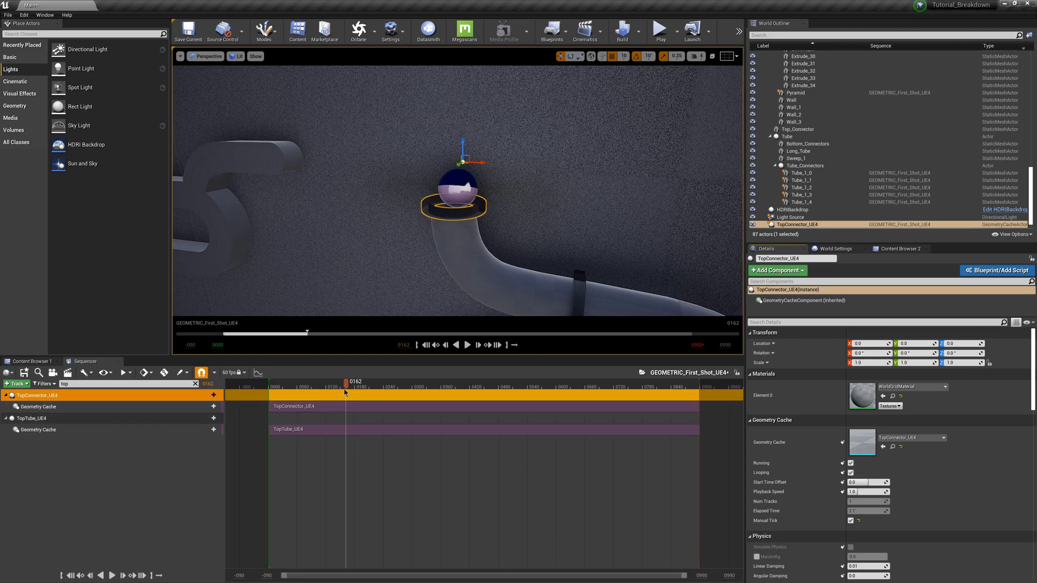
Step: Scrub to frame 70 and delete the static mesh actor Top_Connector from the level despite its references
left_click_drag(346, 384, 303, 390)
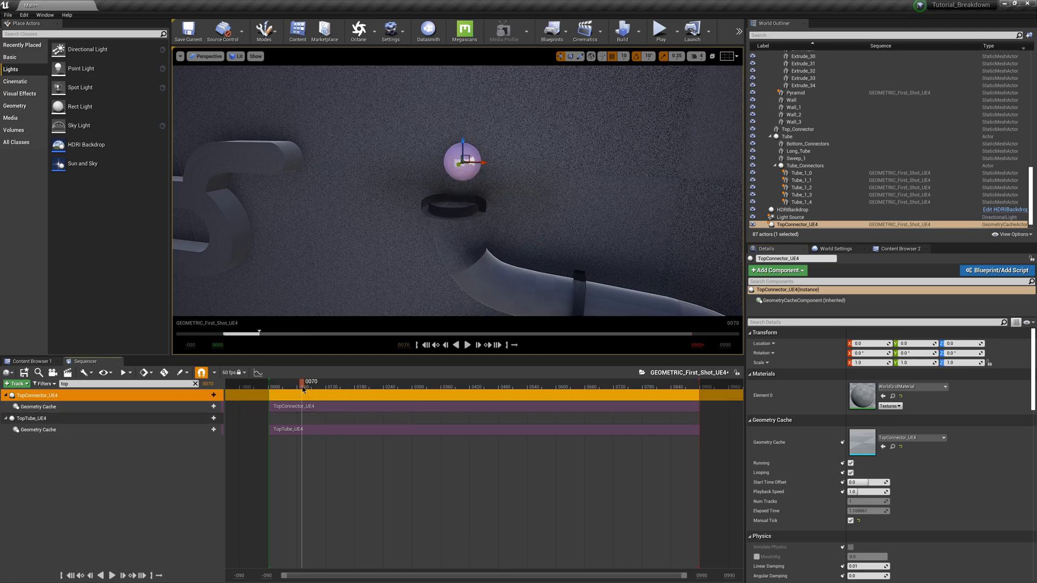
left_click(447, 213)
key("Delete")
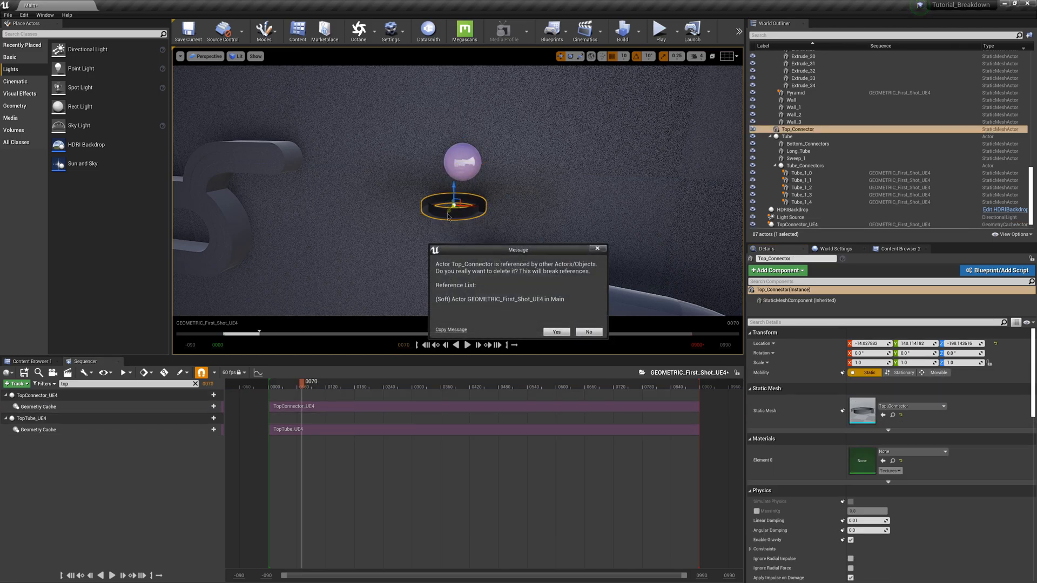
left_click(559, 331)
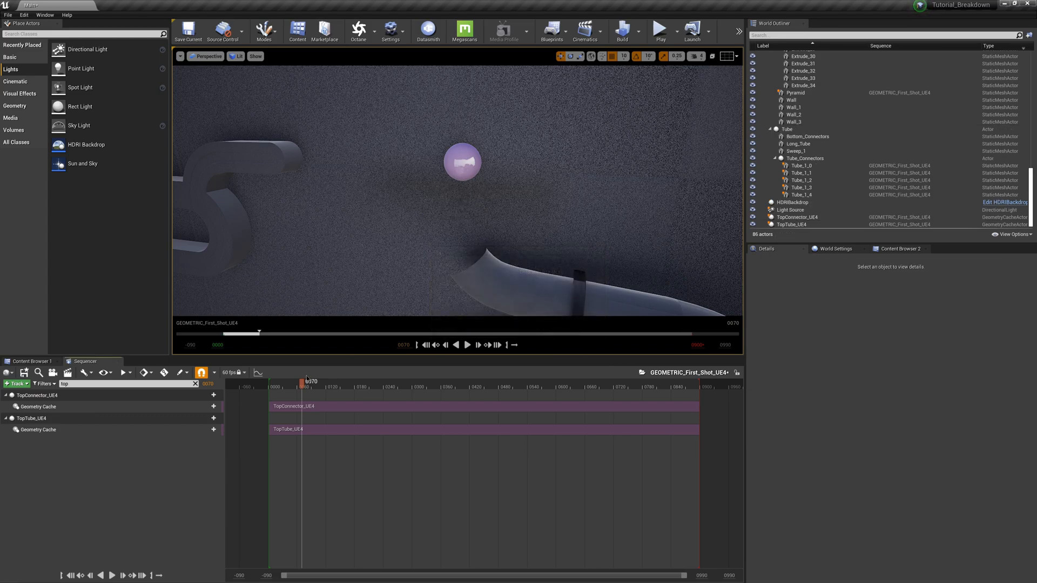
Step: Scrub the sequence to frame 214 and examine the animated connector and tube up close
left_click_drag(301, 384, 357, 388)
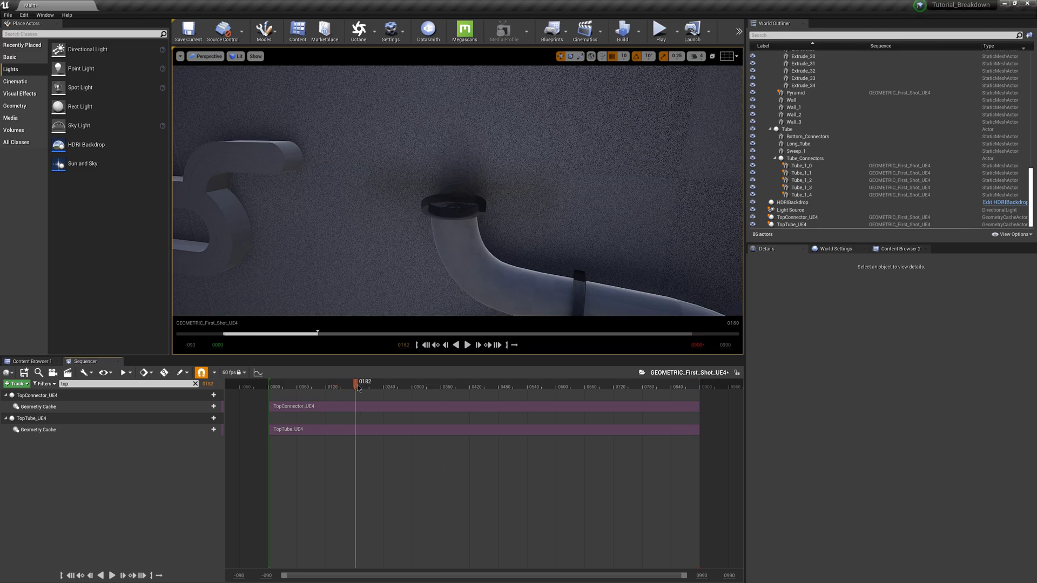
scroll(436, 225, "up", 5)
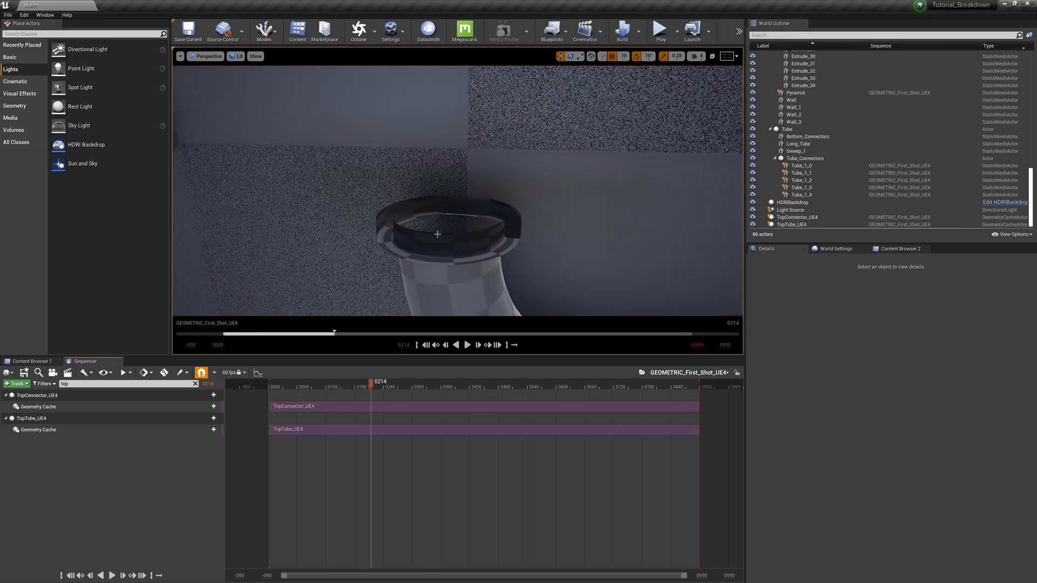
mouse_move(435, 244)
left_mouse_down("alt")
mouse_move(454, 238)
mouse_move(481, 270)
mouse_move(442, 227)
mouse_move(451, 219)
mouse_move(469, 243)
mouse_move(454, 259)
mouse_move(448, 243)
left_mouse_up("alt")
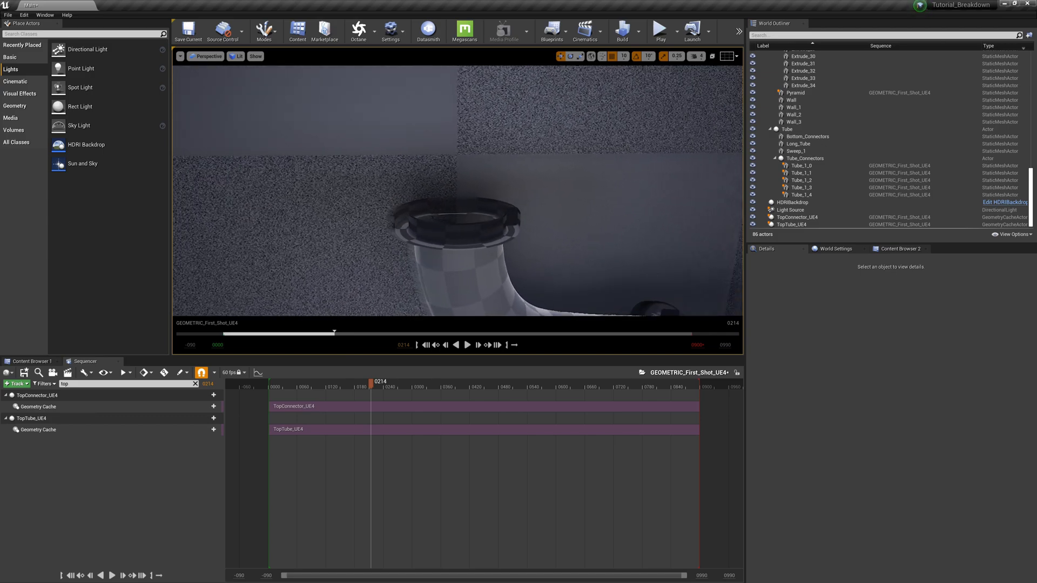
Step: Assign the Pink material from the GEOMETRIC_First_Shot_UE4 Materials folder to TopConnector_UE4
left_click(439, 237)
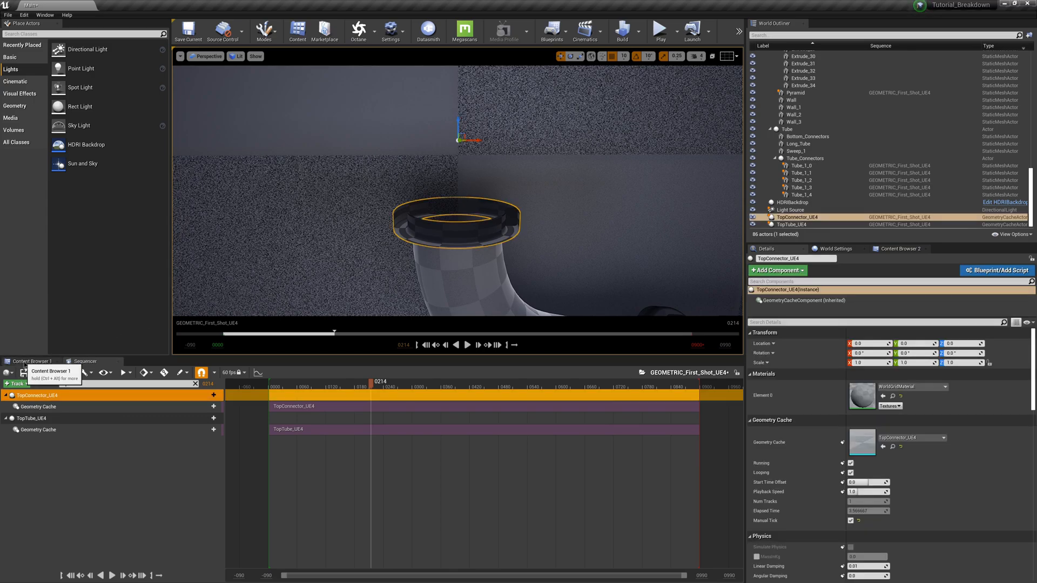
left_click(25, 363)
left_click(164, 373)
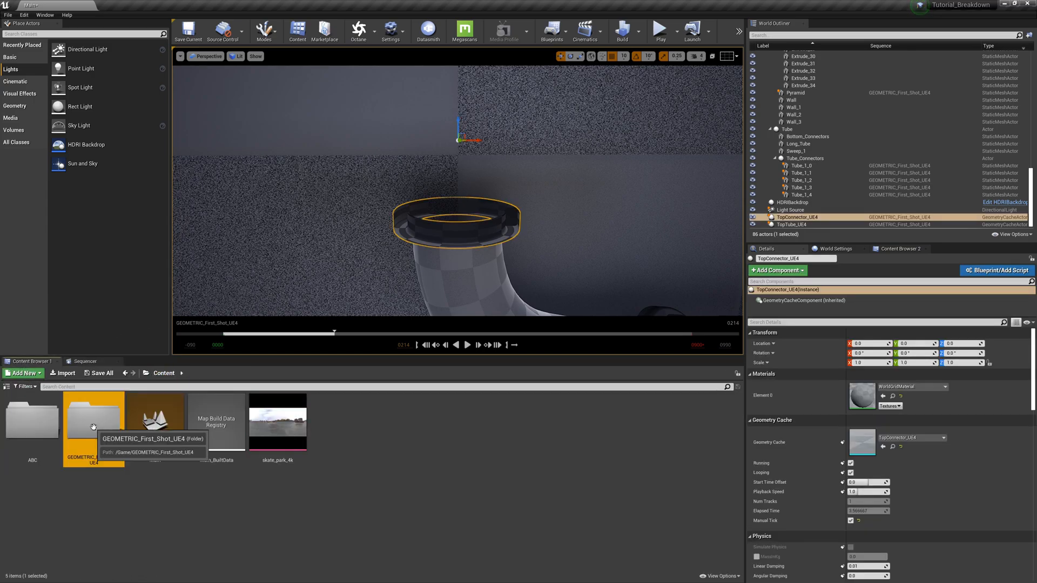
double_click(93, 426)
double_click(155, 424)
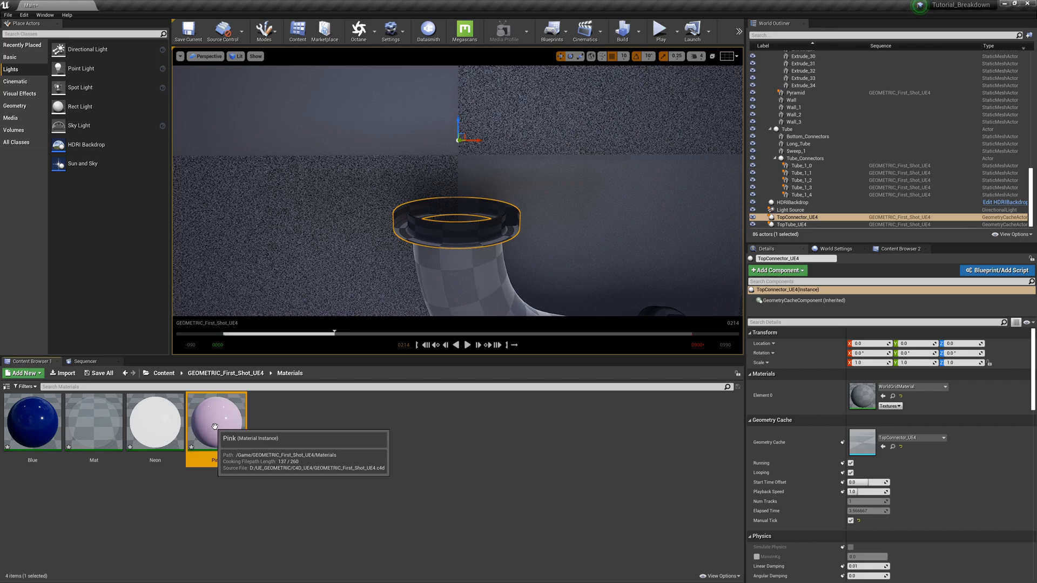
left_click_drag(215, 427, 899, 391)
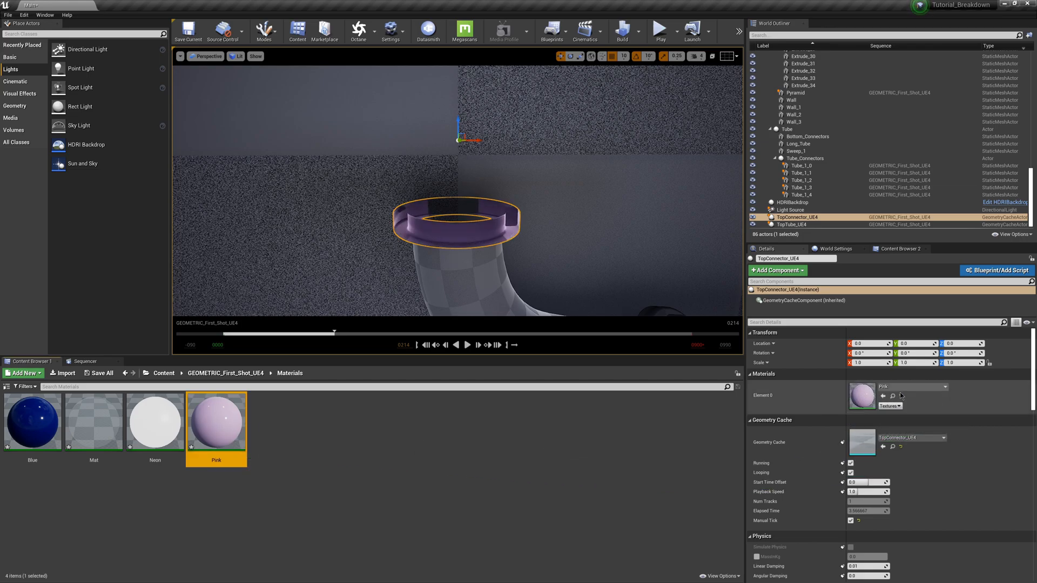
Step: Enable the Two Sided property override on the Pink material instance, save it and close its editor
double_click(224, 425)
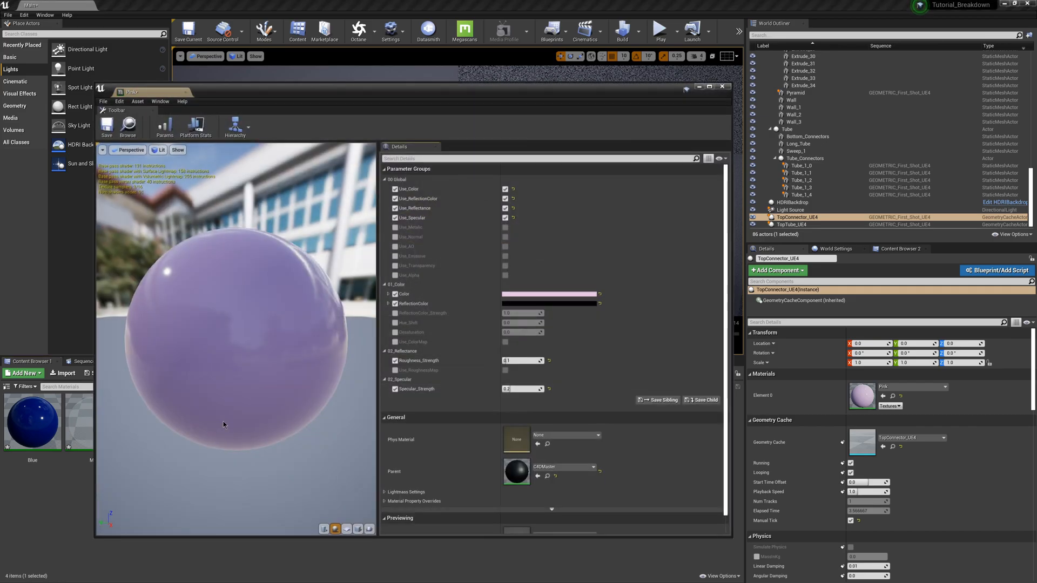
scroll(490, 401, "down", 1)
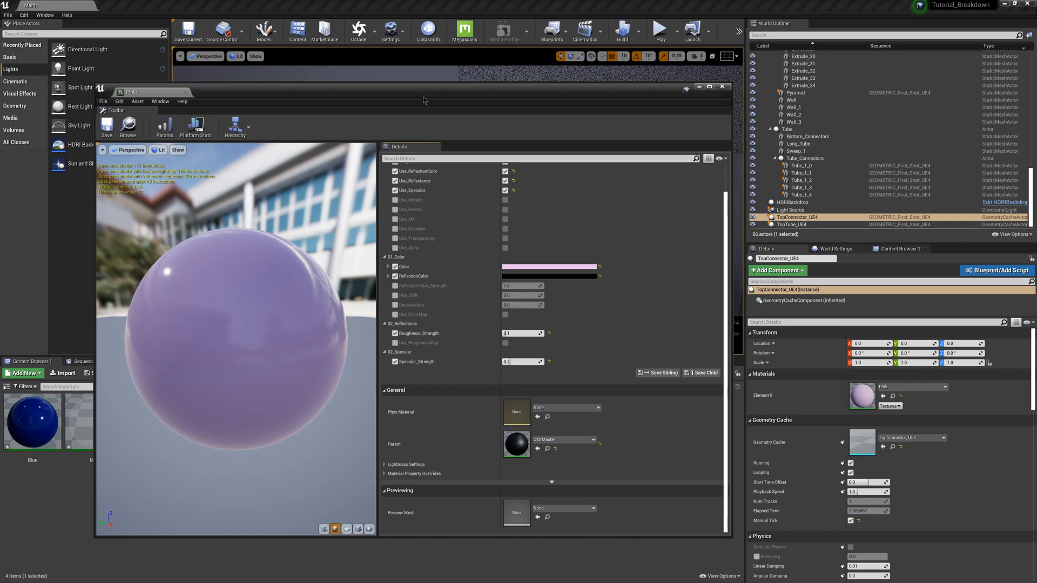
left_click_drag(424, 100, 420, 30)
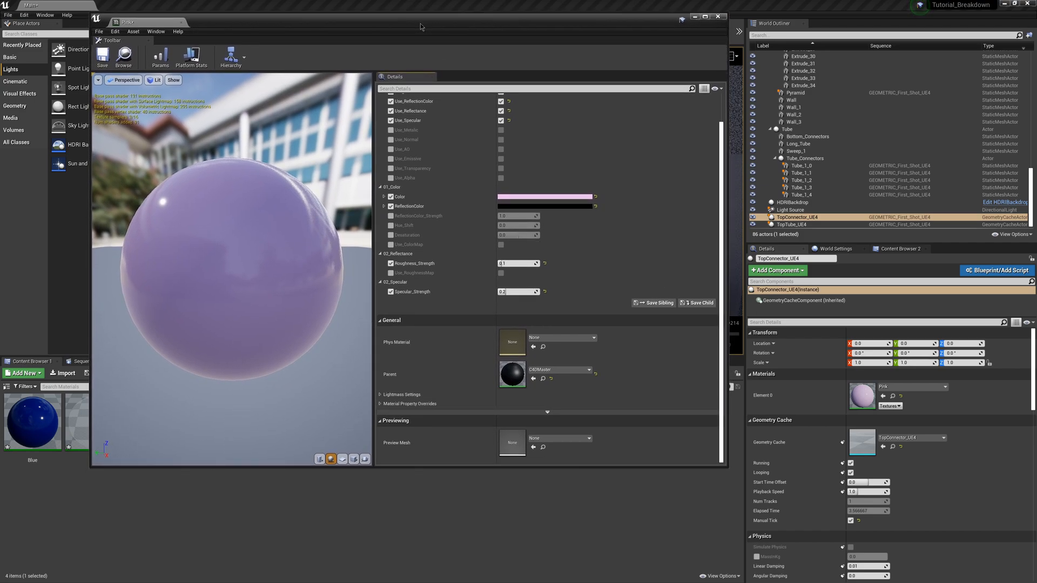
left_click(380, 405)
scroll(394, 404, "down", 2)
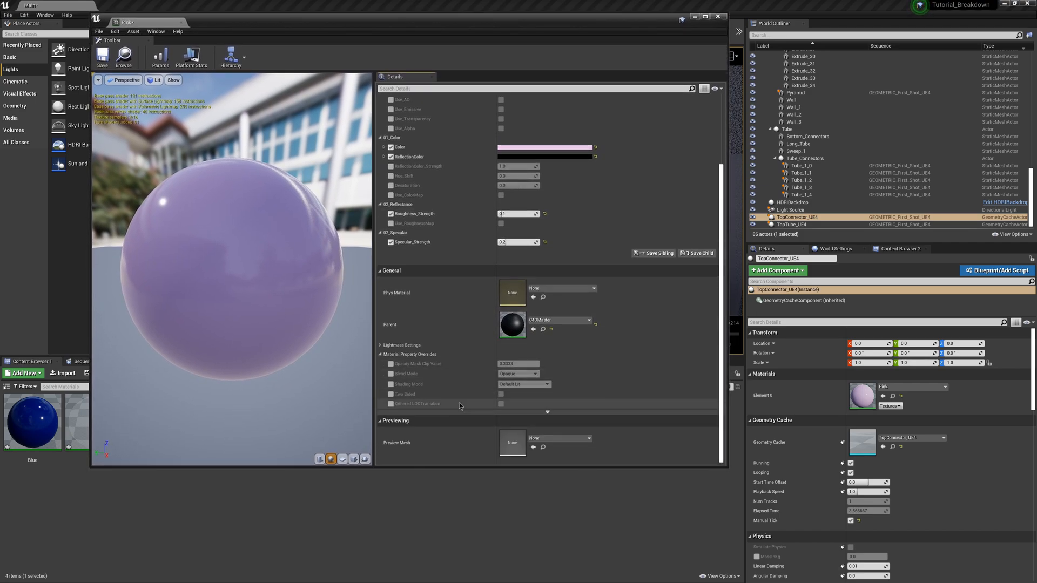
left_click(391, 395)
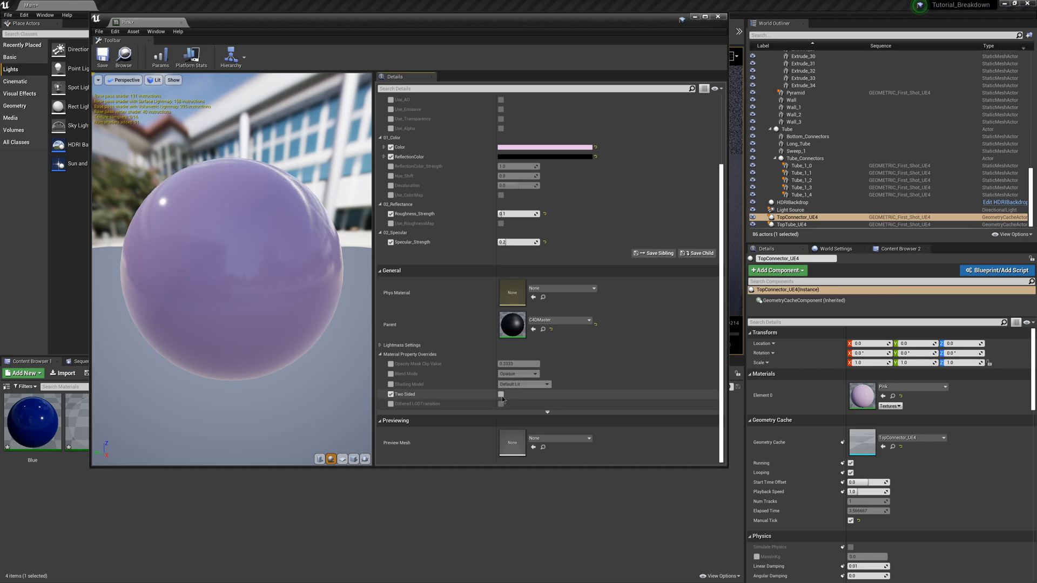
left_click(103, 57)
left_click(718, 17)
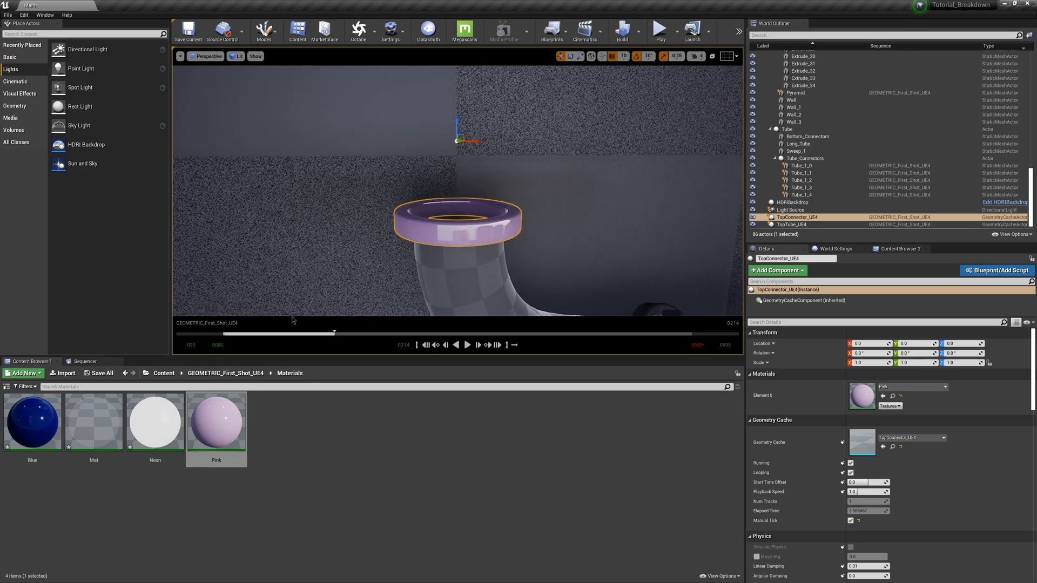
Step: Scrub the sequence to about frame 158 and apply the Mat material to the animated top tube
left_click_drag(281, 333, 329, 338)
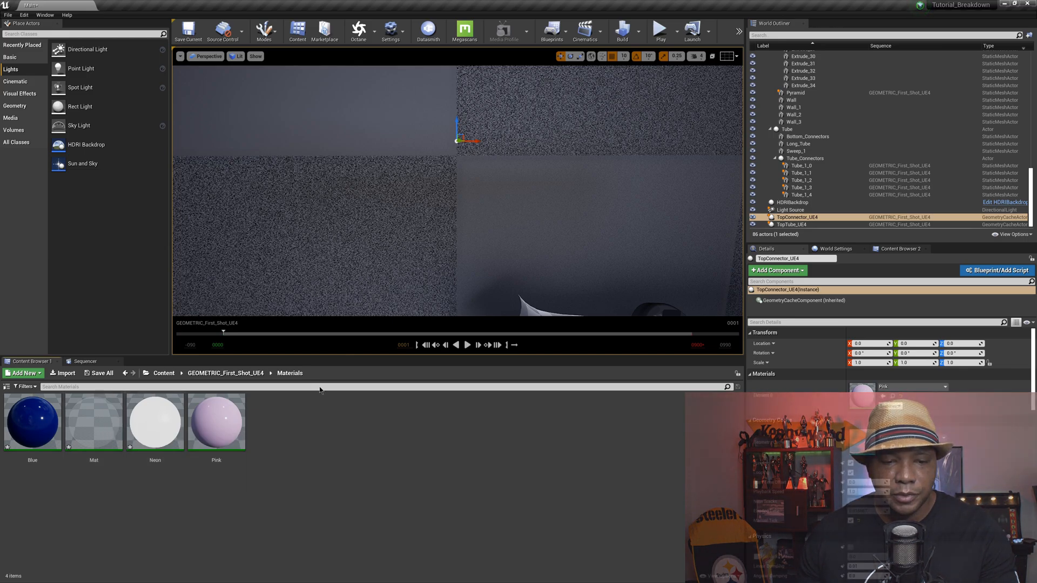
left_click_drag(288, 336, 307, 335)
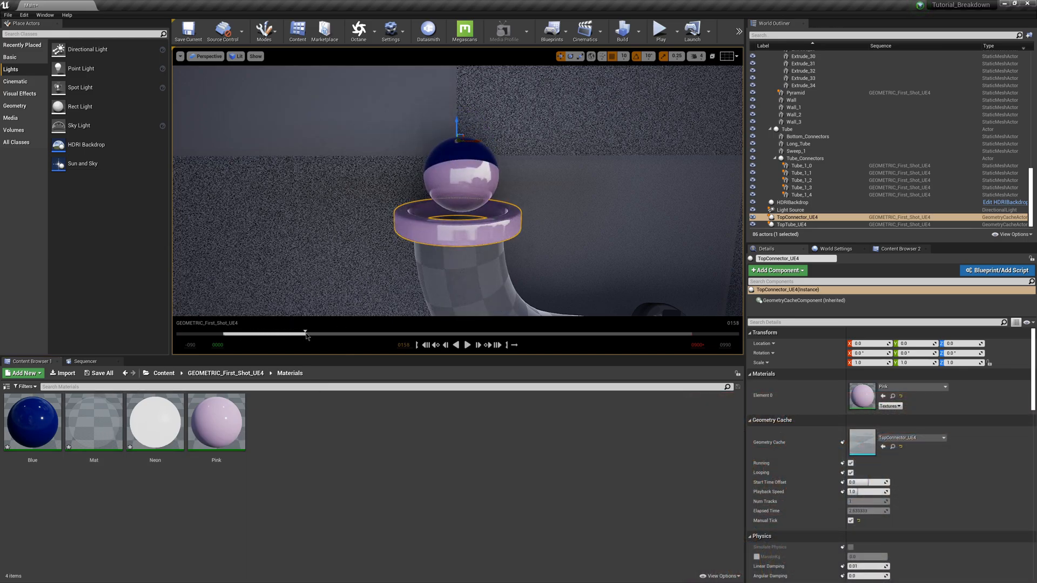
left_click_drag(94, 424, 442, 281)
right_click_drag(442, 281, 502, 313)
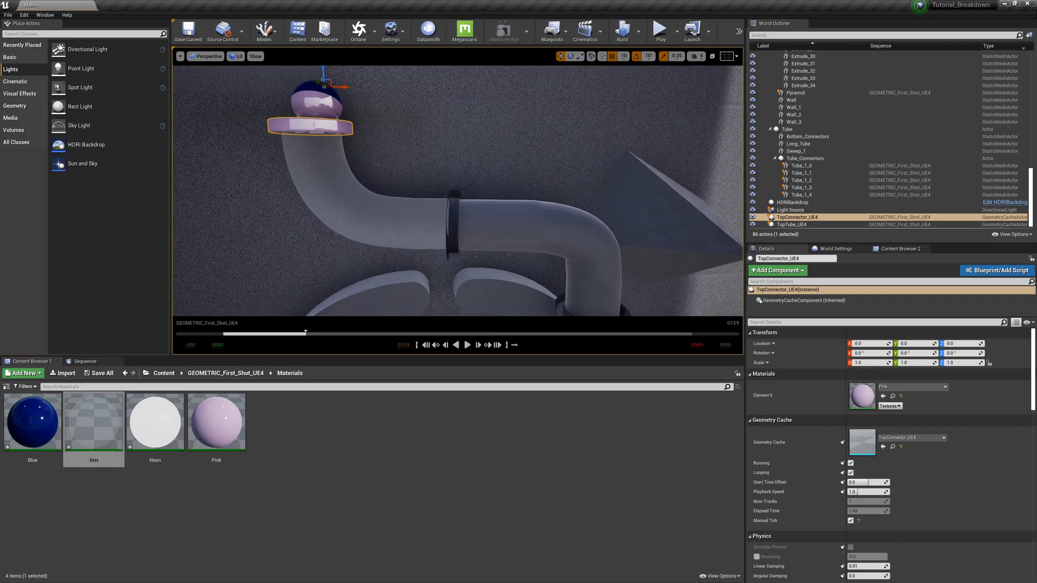
Step: Apply the Mat material to Long_Tube and Sweep_1, and scrub the sequence back to frame 114
left_click(514, 227)
left_click_drag(94, 424, 550, 233)
right_click_drag(550, 233, 563, 271)
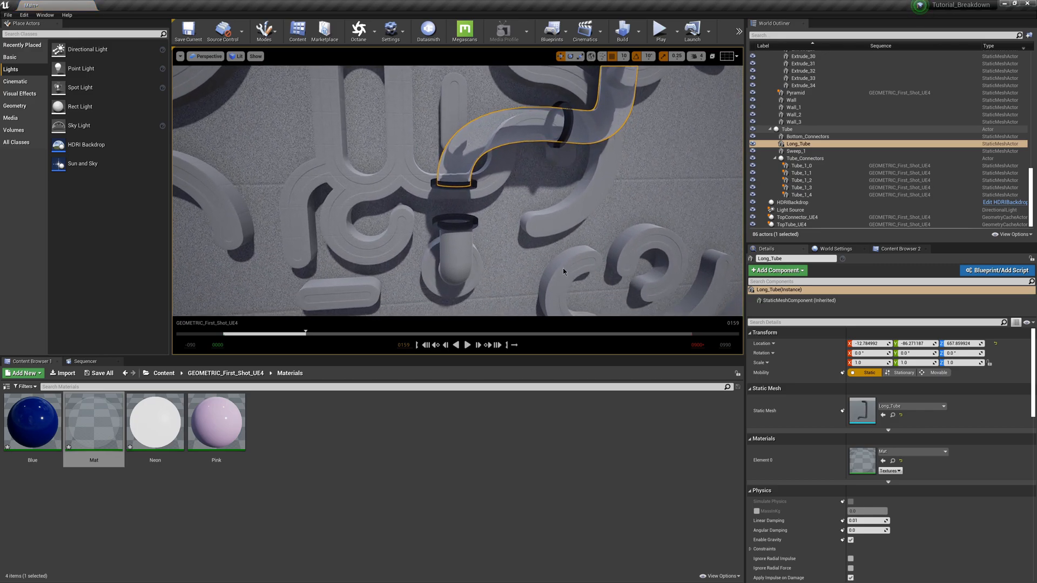
left_click(458, 249)
left_click_drag(94, 424, 458, 247)
right_click_drag(458, 247, 484, 157)
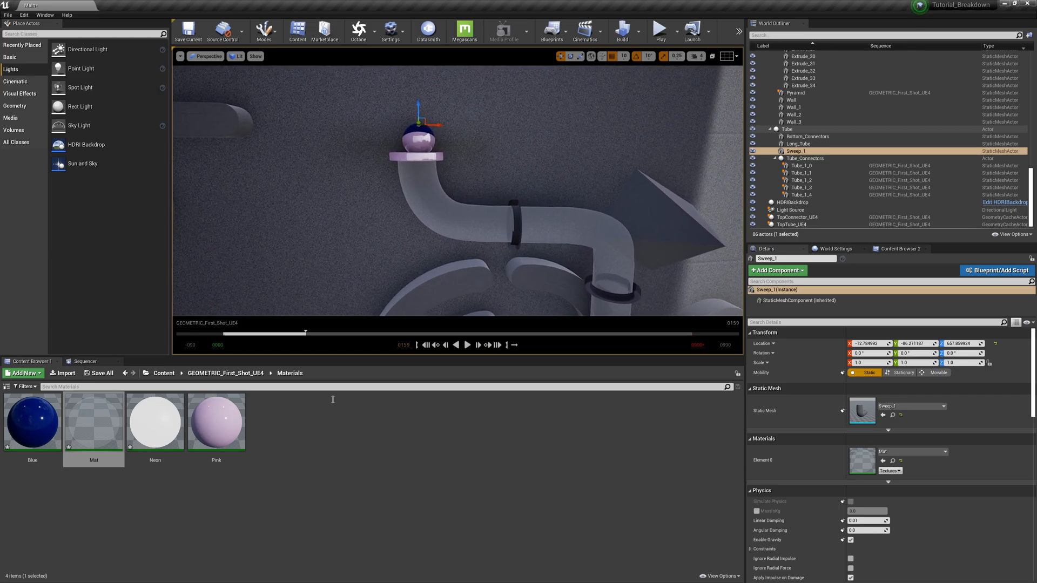
mouse_move(299, 338)
left_mouse_down()
mouse_move(237, 338)
mouse_move(377, 345)
mouse_move(255, 342)
mouse_move(283, 340)
left_mouse_up()
Step: Copy the GEOMETRIC_First_Shot_UE4 level sequence within its Animations folder
left_click(164, 373)
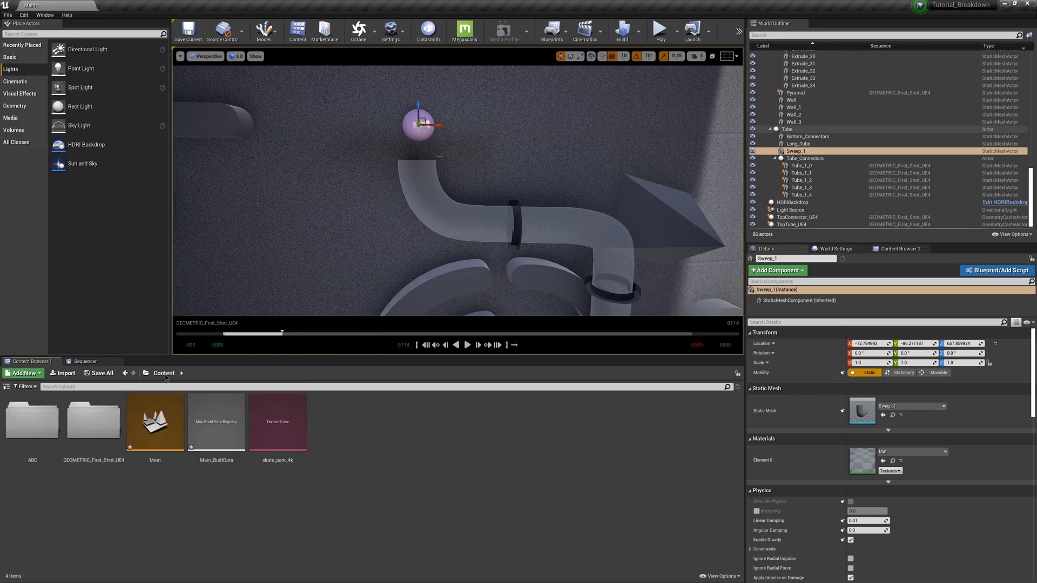
double_click(104, 431)
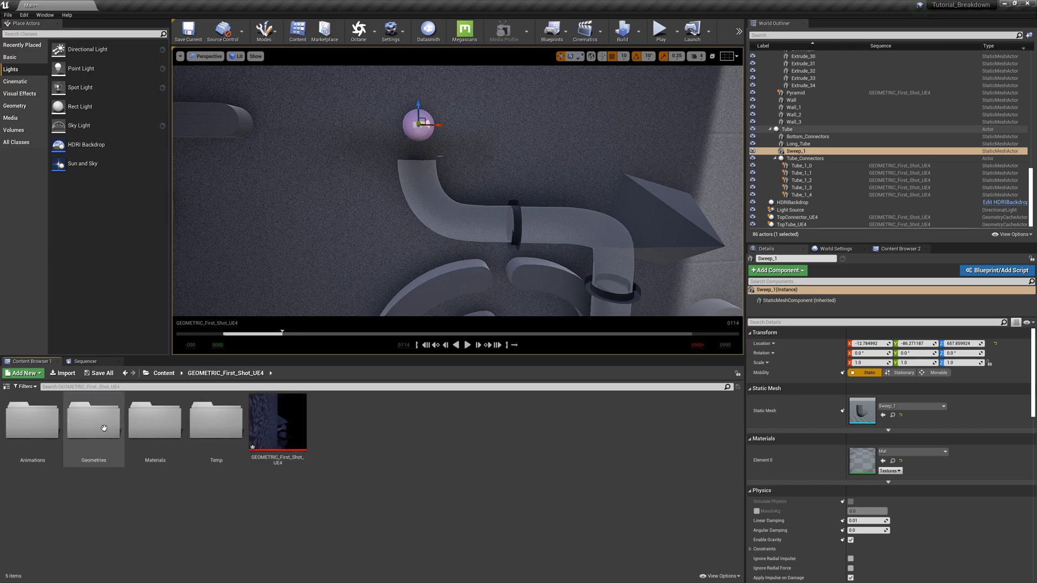
double_click(36, 427)
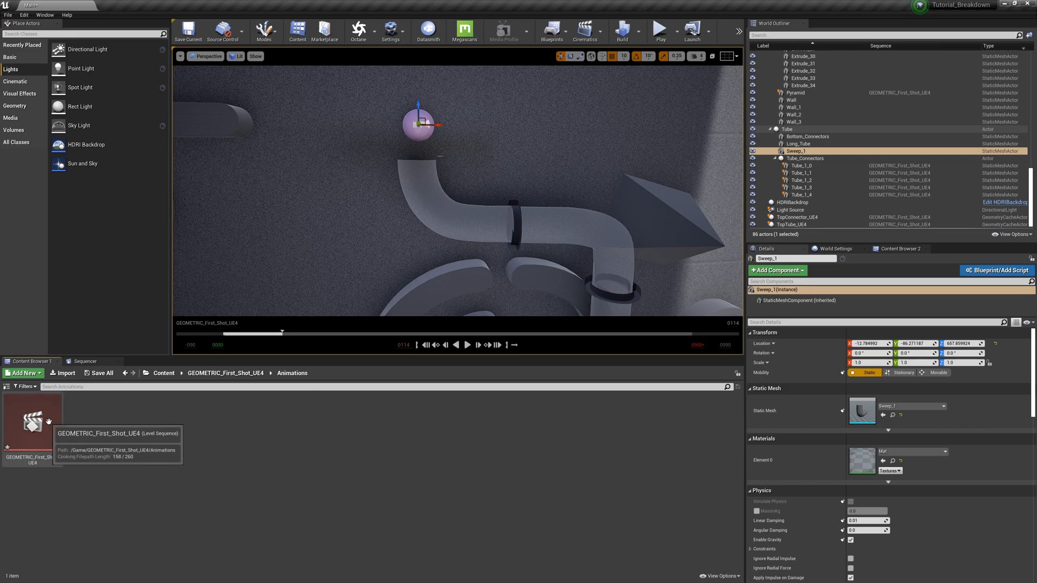
left_click_drag(33, 421, 140, 431)
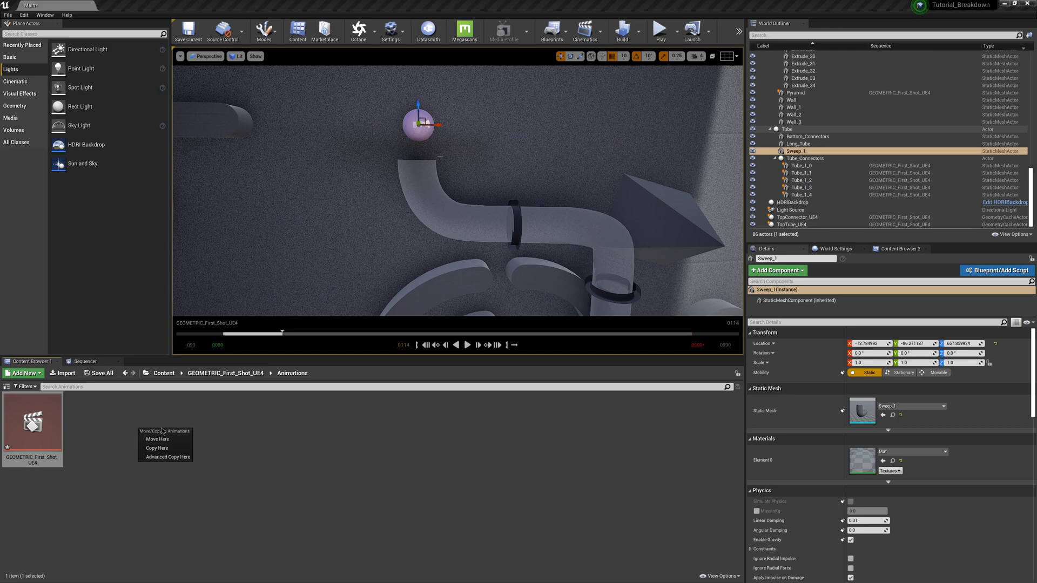
left_click(157, 448)
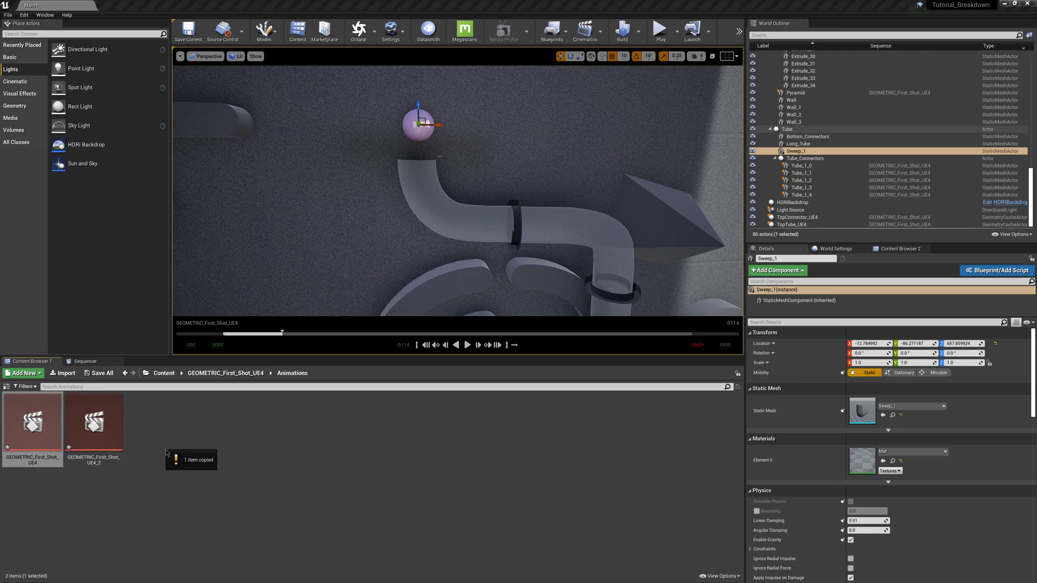
Step: Rename the copied level sequence as Shot1 and open it for editing
left_click(92, 459)
left_click(94, 461)
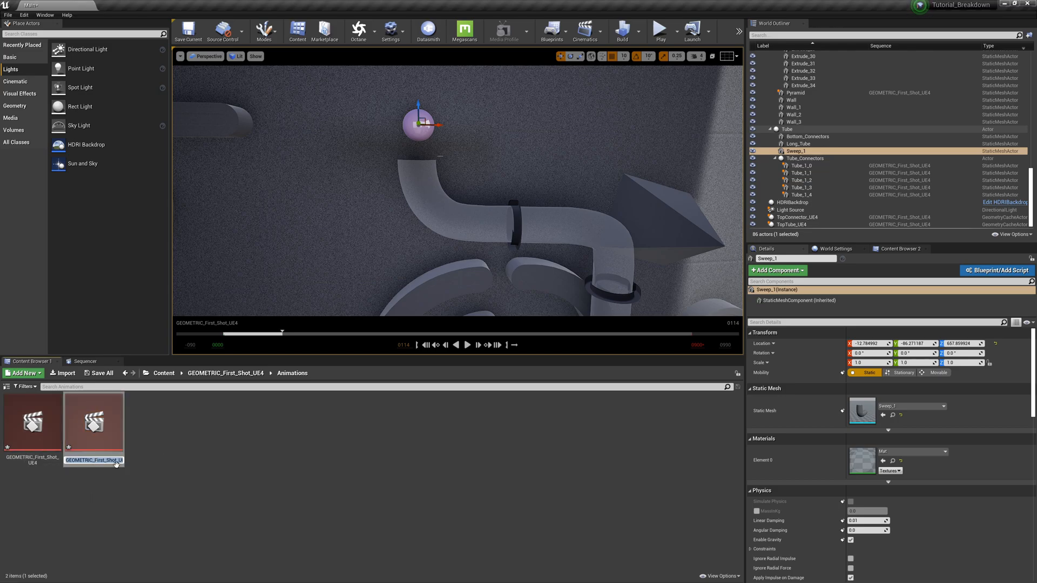
type("Shot1")
key("Return")
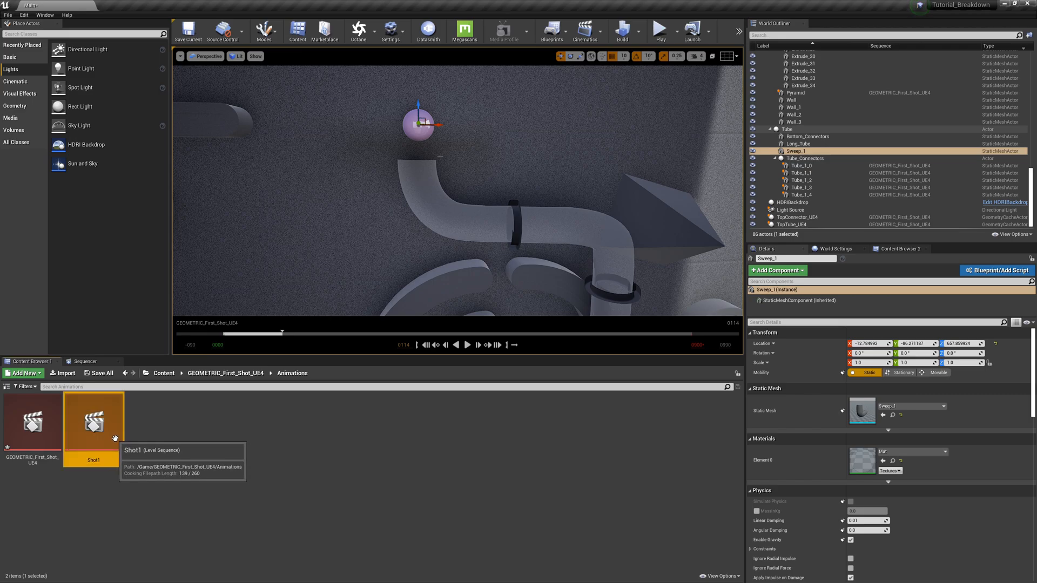
double_click(95, 426)
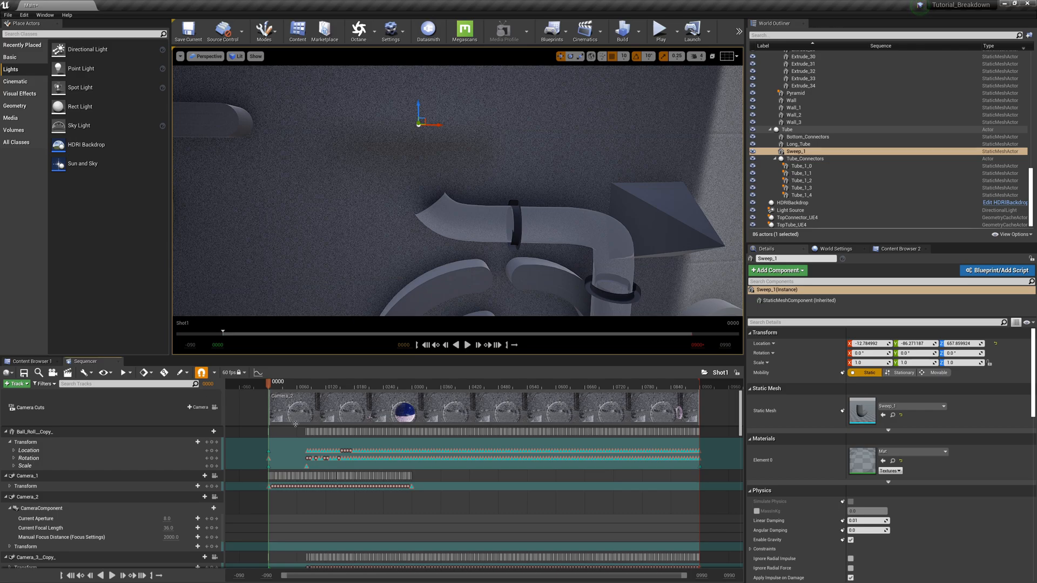
left_click(33, 361)
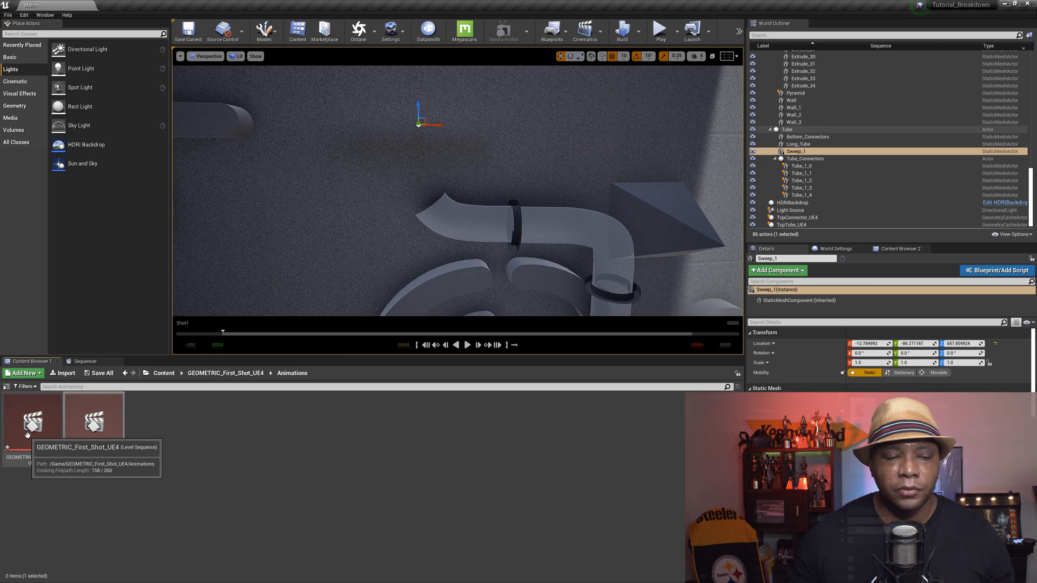
double_click(112, 430)
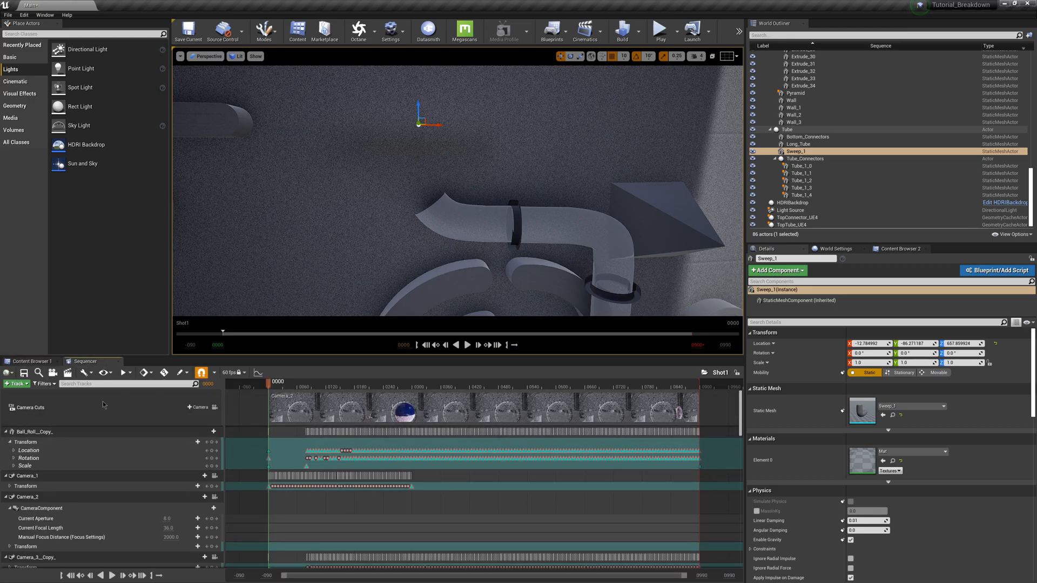
Step: Filter the Shot1 tracks by "camera" and collapse all six camera tracks
left_click(119, 384)
type("camera")
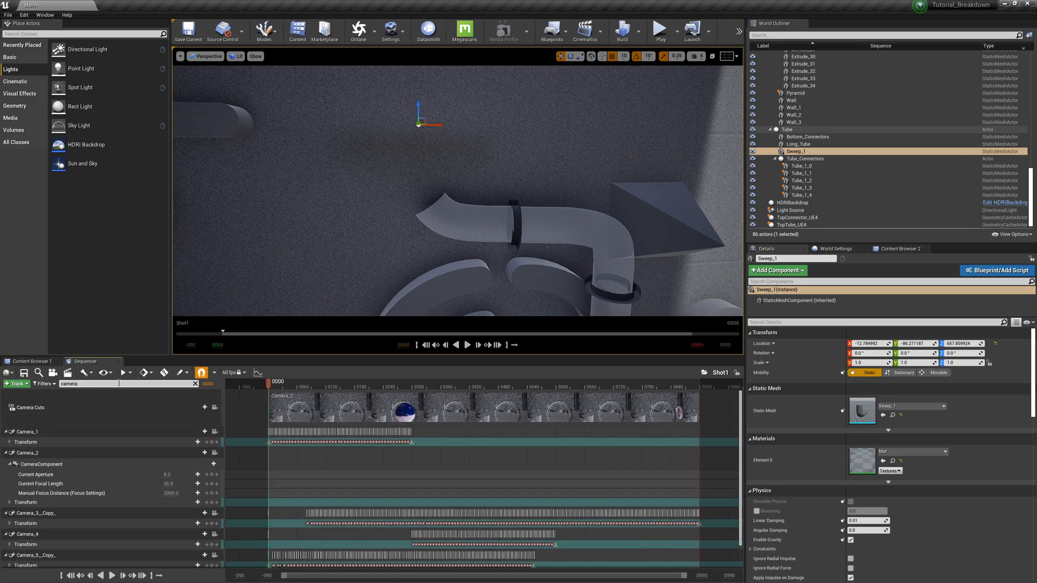
left_click(5, 431)
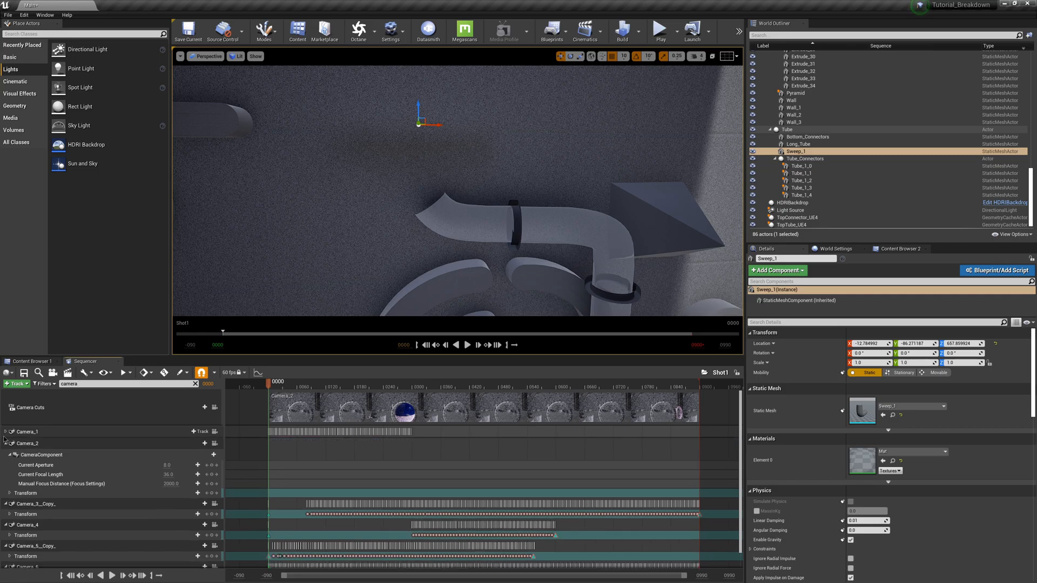
left_click(7, 443)
left_click(7, 455)
left_click(7, 467)
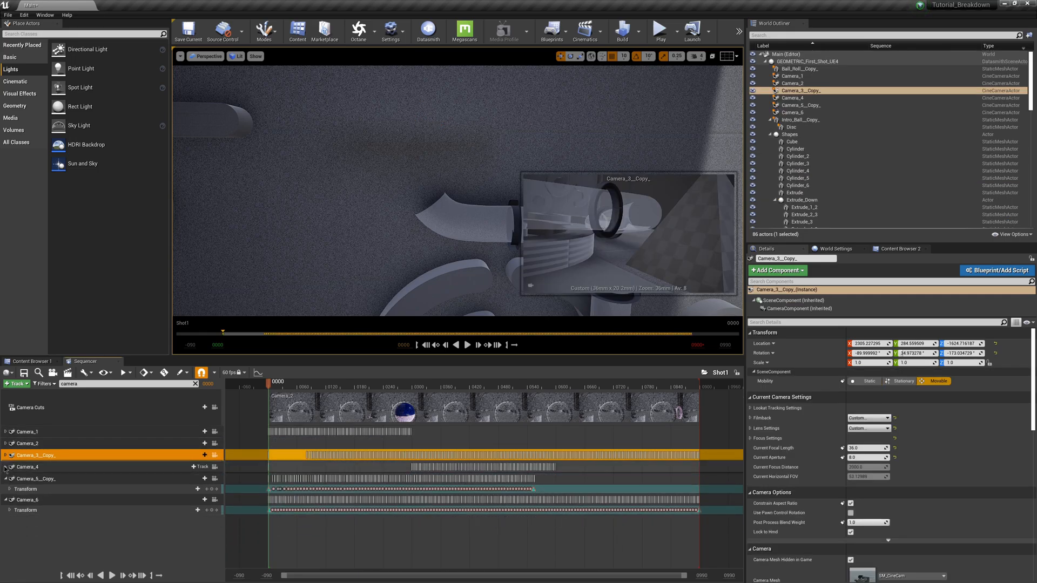
left_click(7, 479)
left_click(6, 490)
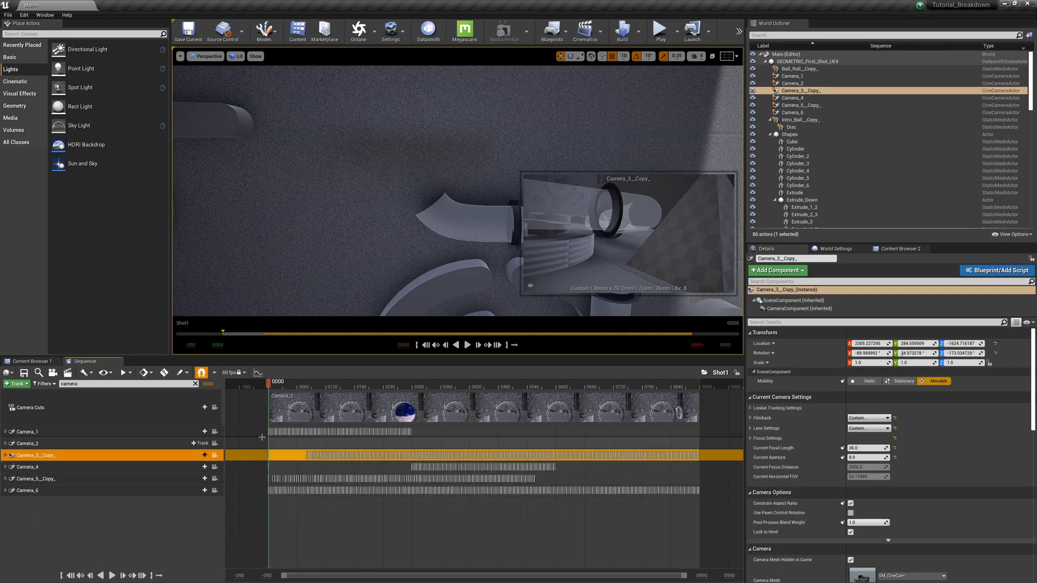
Step: Delete the Camera Cuts track and every camera track except Camera_1 from Shot1
left_click(346, 401)
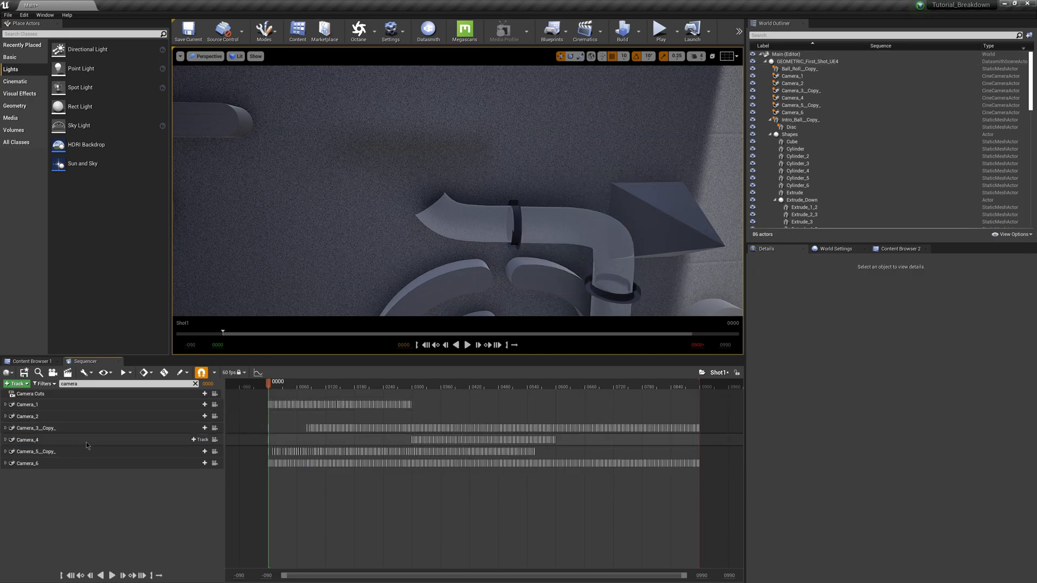
left_click(32, 416)
left_click(47, 462, "shift")
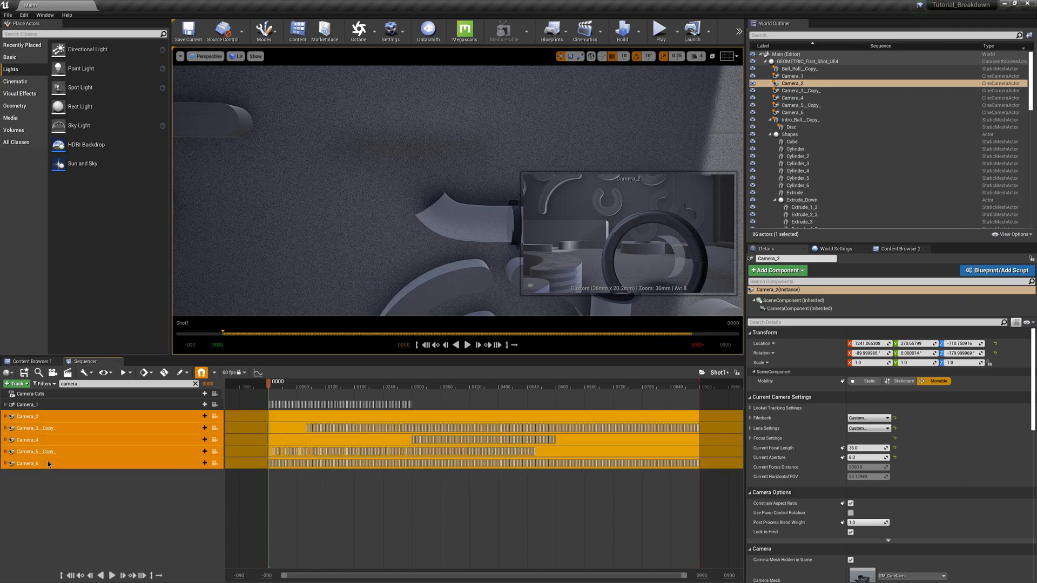
key("Delete")
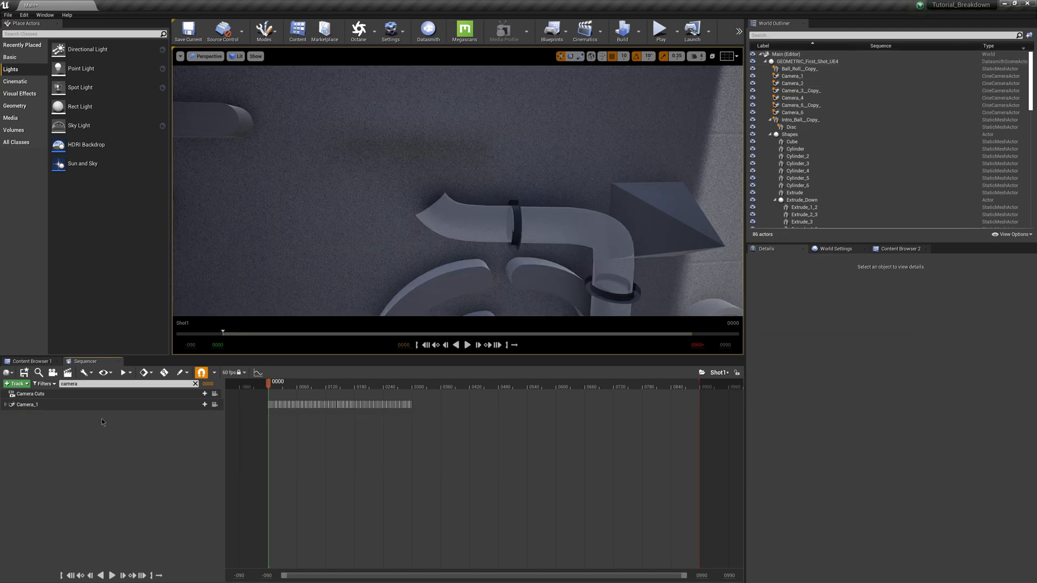
left_click(35, 395)
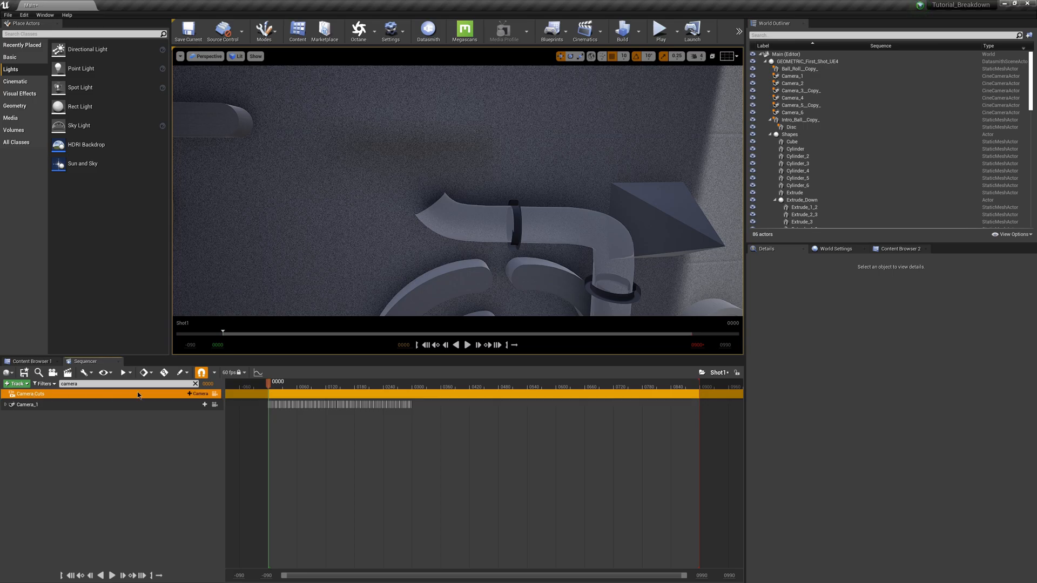
key("Delete")
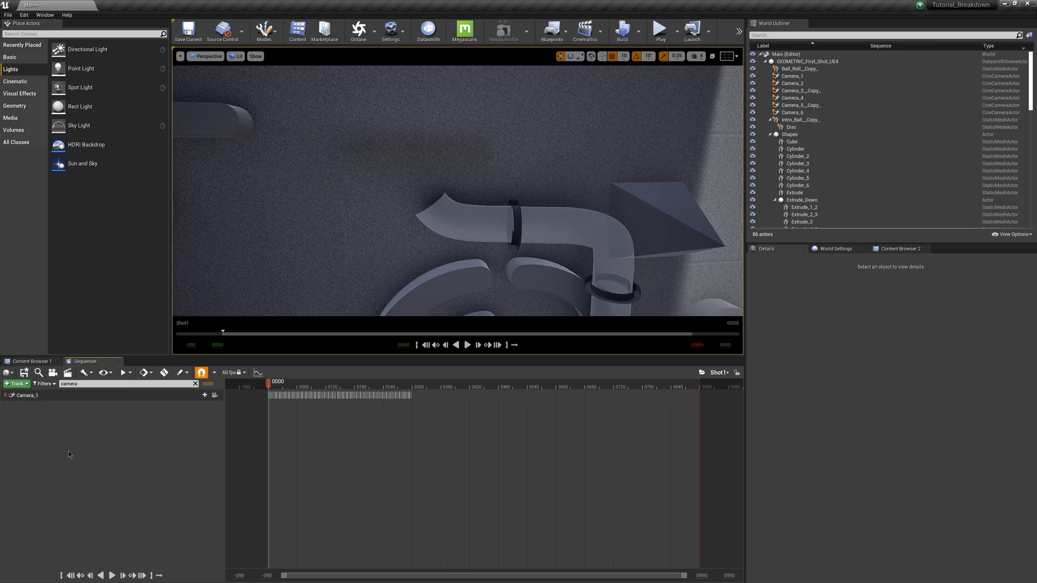
Step: Add a Camera Cuts track to Shot1 and bind the existing Camera_1 to it
mouse_move(276, 388)
left_mouse_down()
mouse_move(444, 385)
mouse_move(281, 395)
left_mouse_up()
left_click(14, 384)
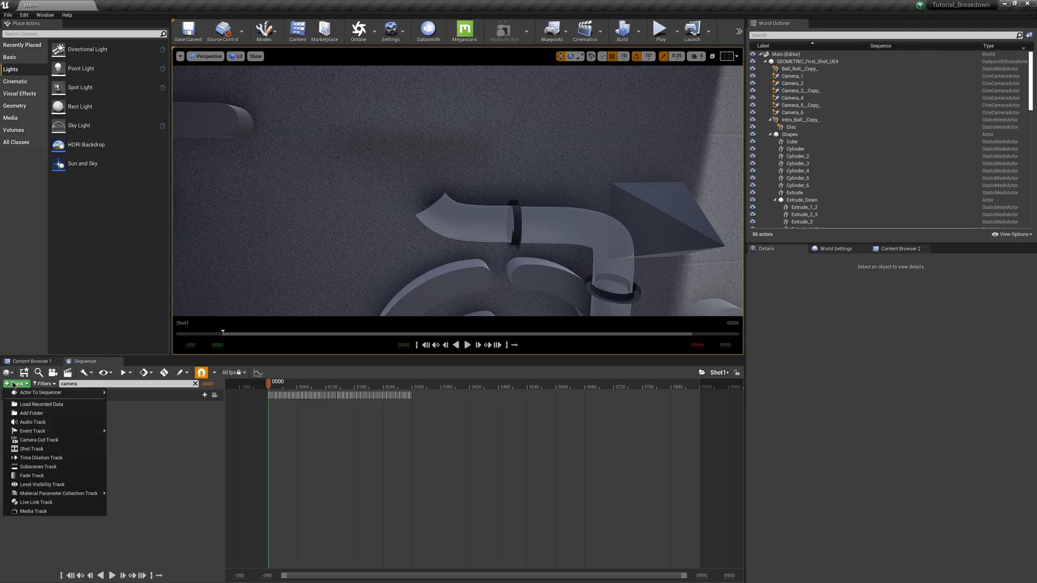
left_click(37, 440)
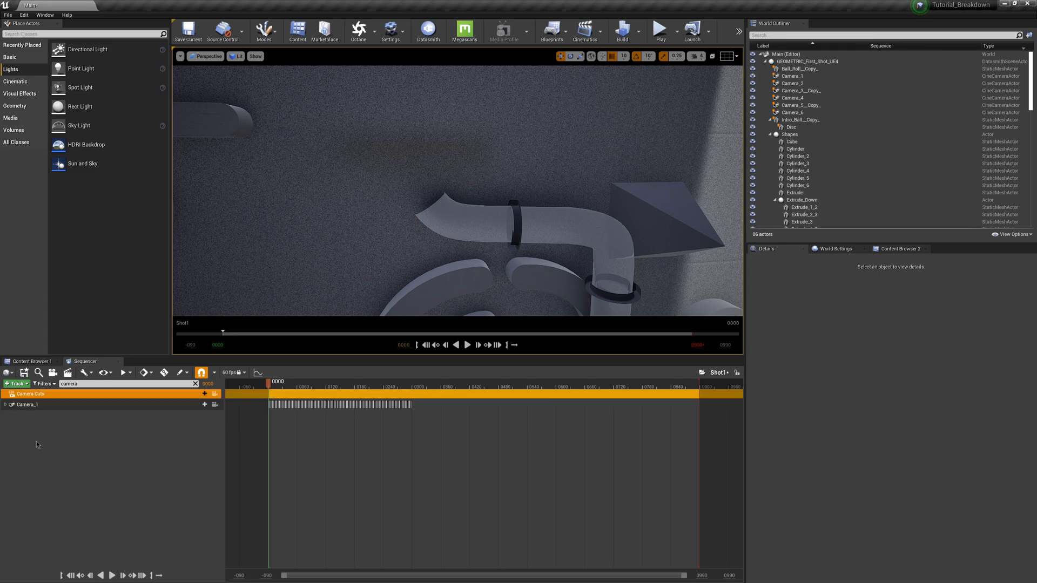
left_click(199, 393)
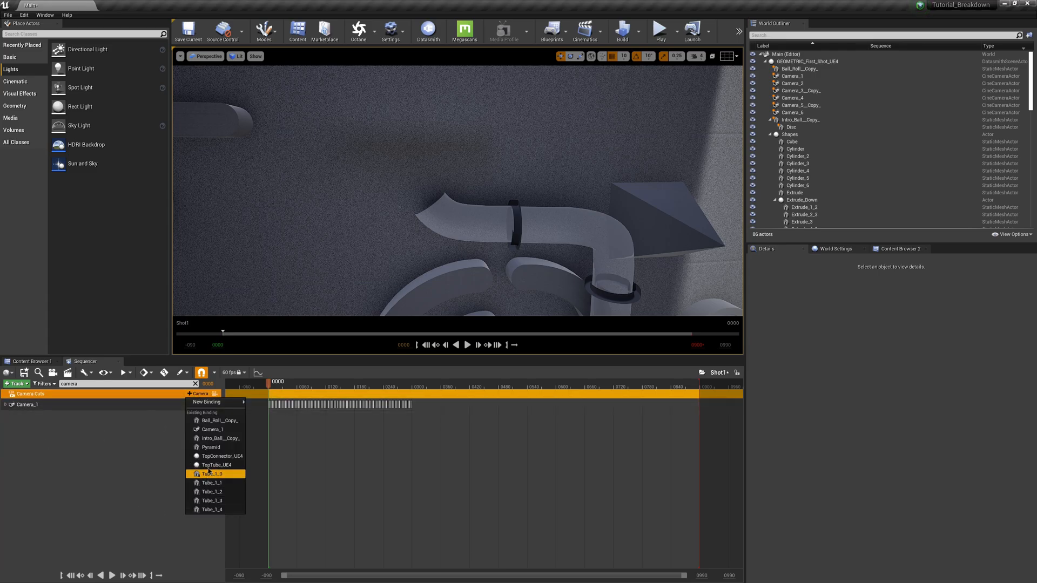
left_click(210, 430)
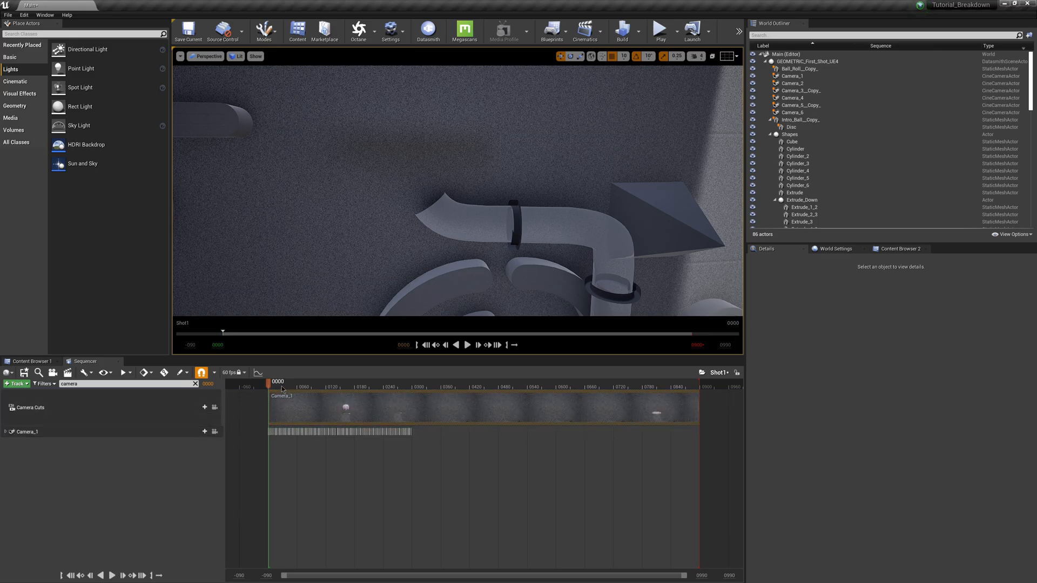
Step: Lock the viewport to the camera cuts and scrub Shot1 to frame 150
left_click_drag(282, 389, 326, 389)
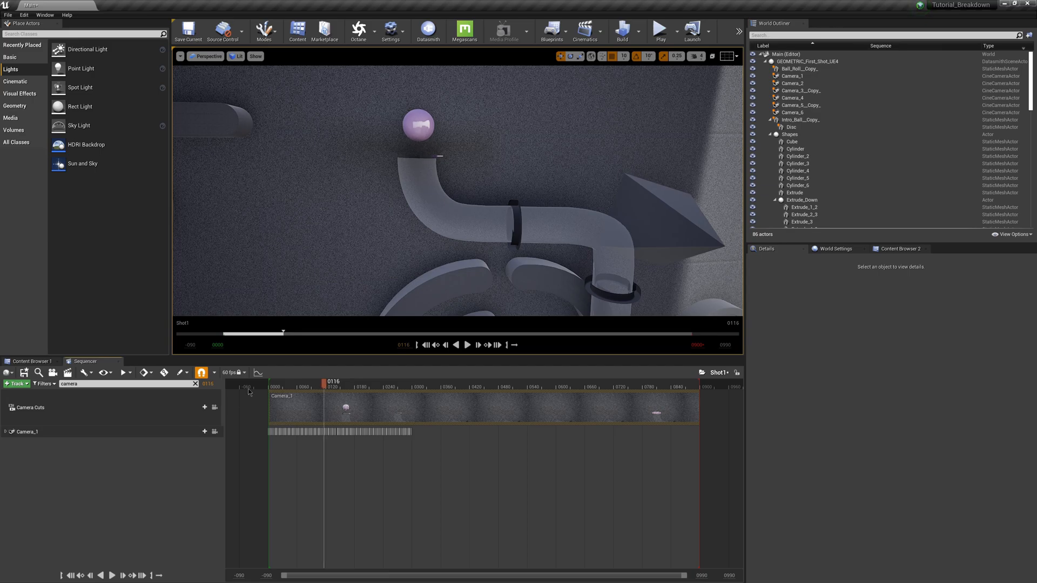
left_click(215, 408)
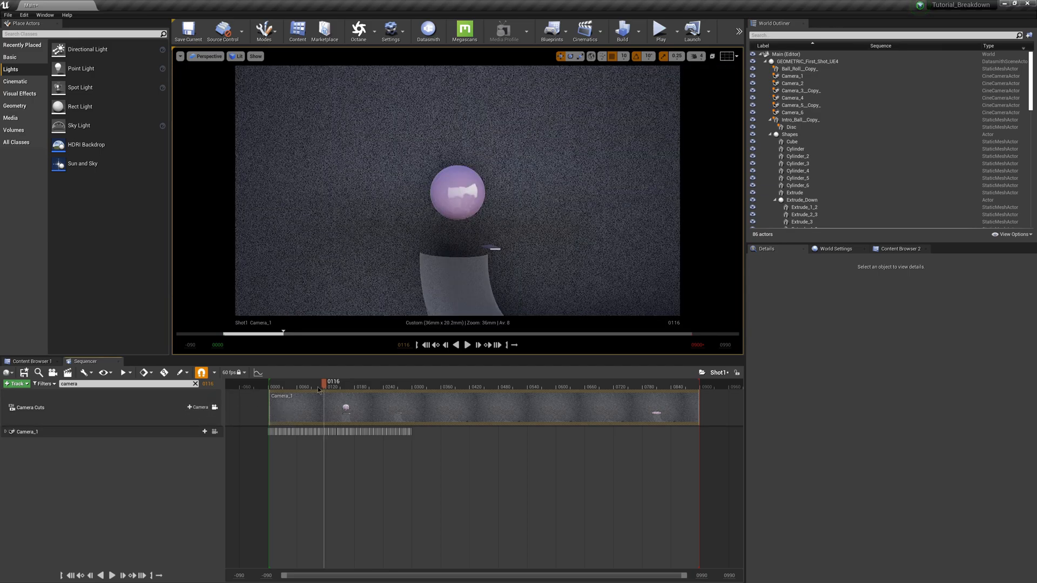
left_click_drag(318, 390, 340, 413)
Step: Copy the GEOMETRIC_First_Shot_UE4 level sequence within its folder as Shot2 and open it for editing
left_click(26, 364)
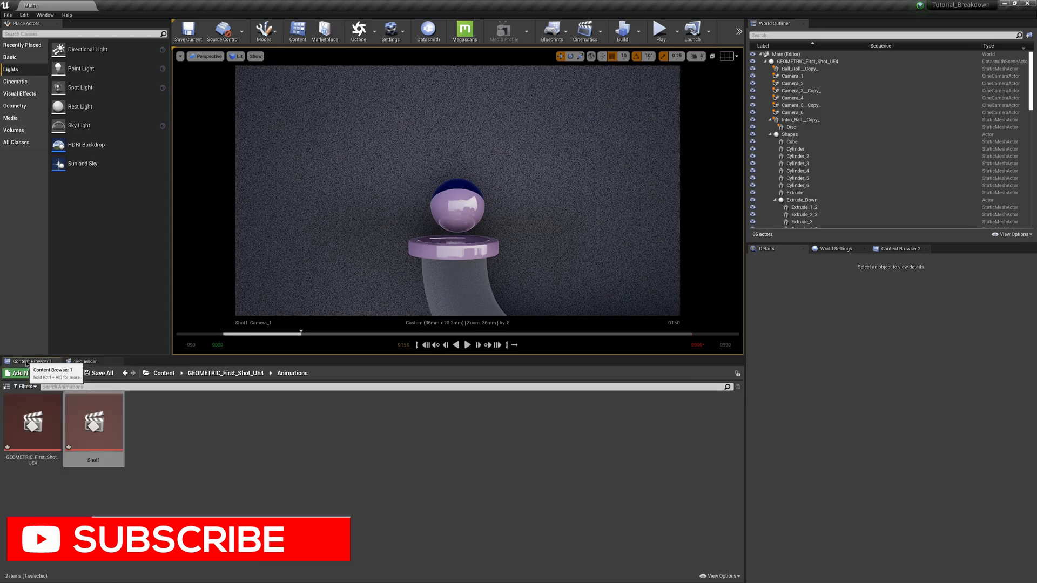
left_click_drag(45, 417, 198, 430)
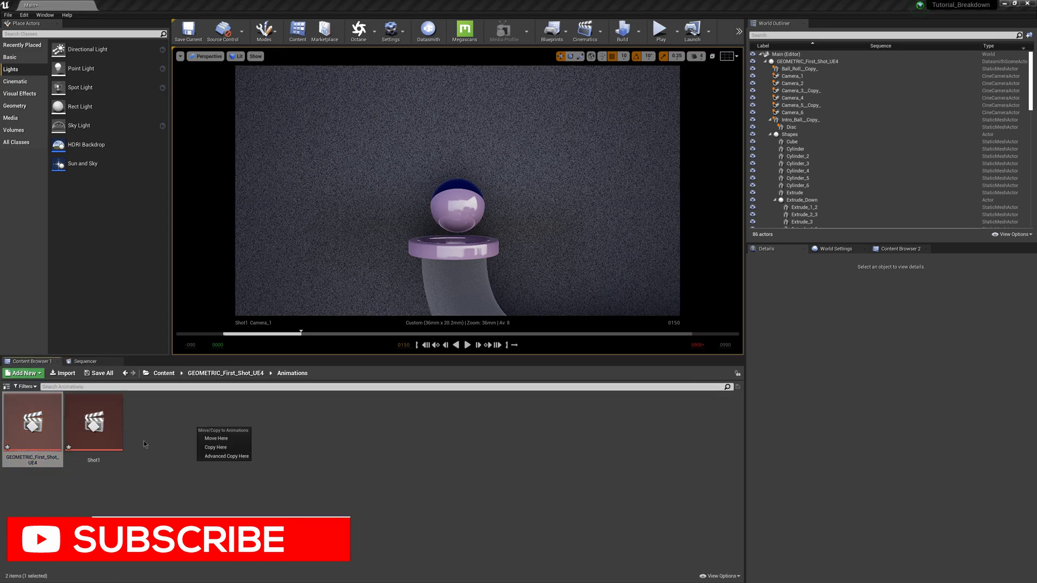
left_click(215, 447)
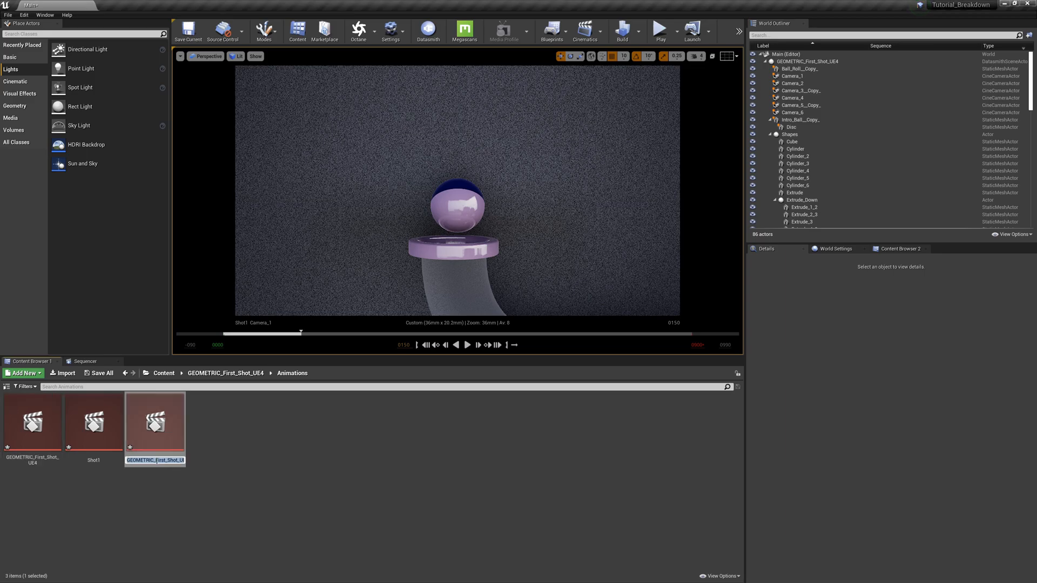
key("Return")
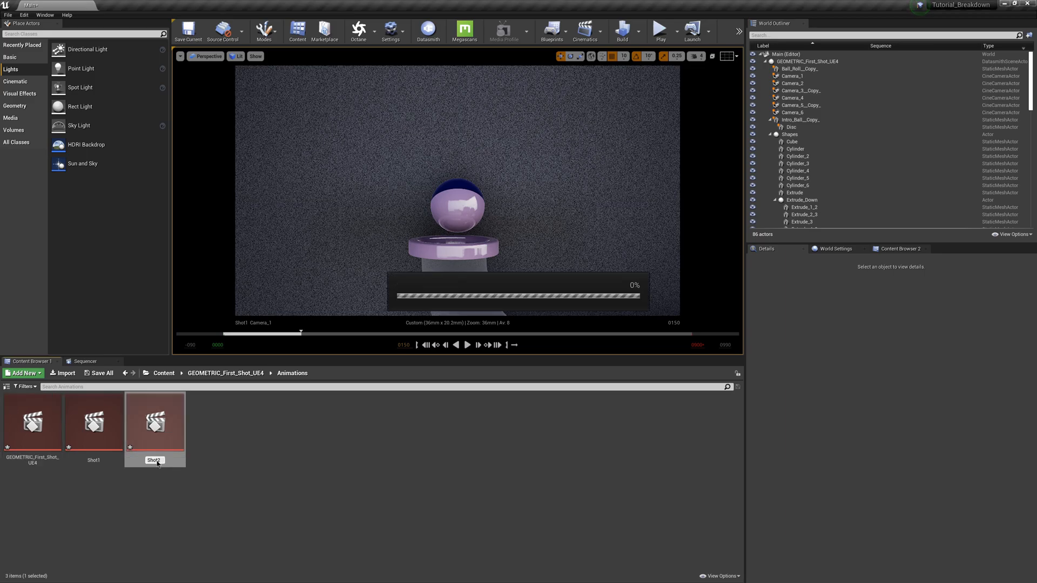
double_click(149, 430)
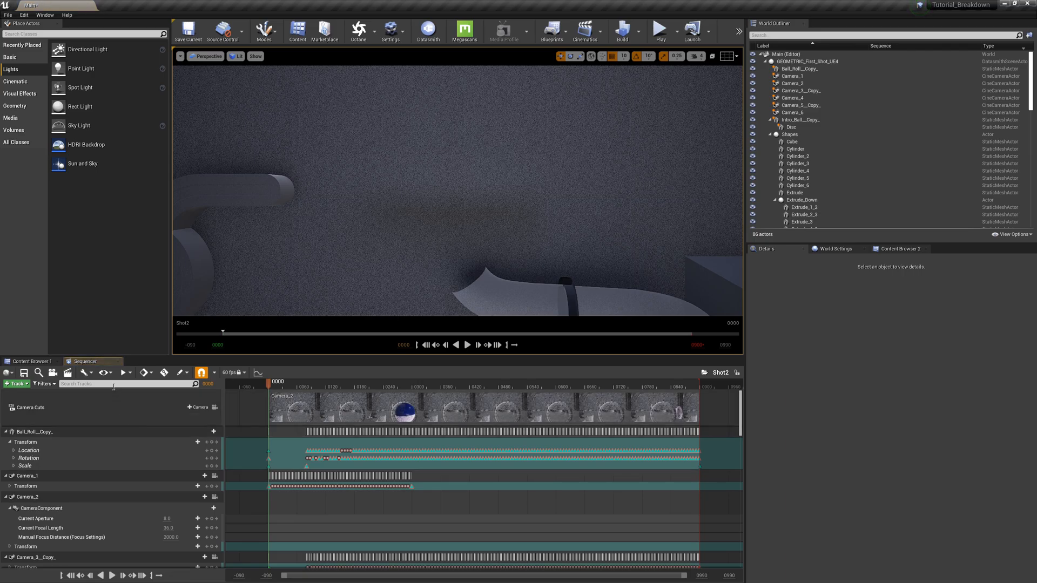
Step: Filter the Shot2 tracks by "camera" and collapse the Camera_1 track
left_click(113, 384)
type("cmera")
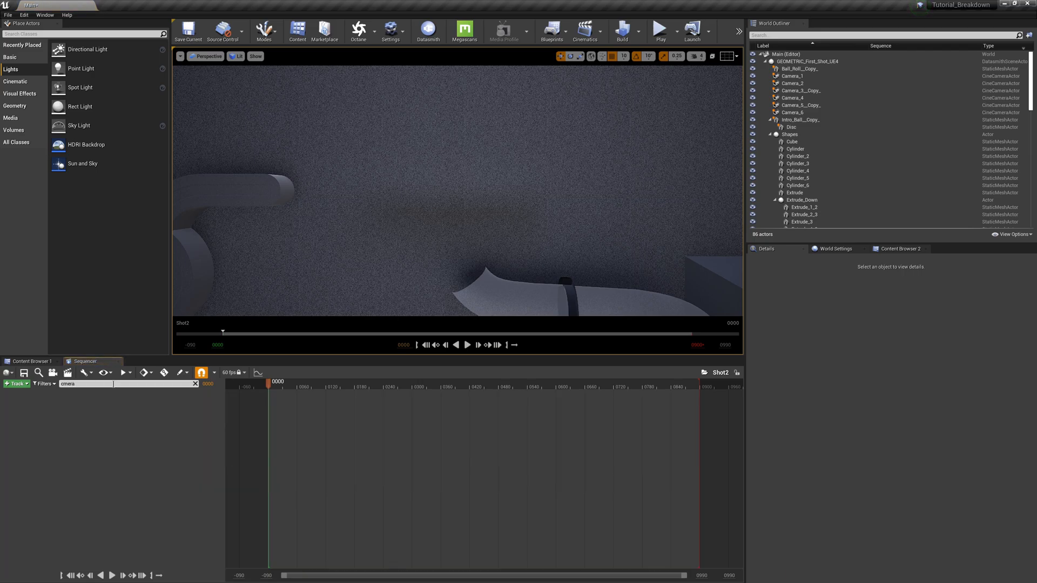
key("BackSpace")
type("ame")
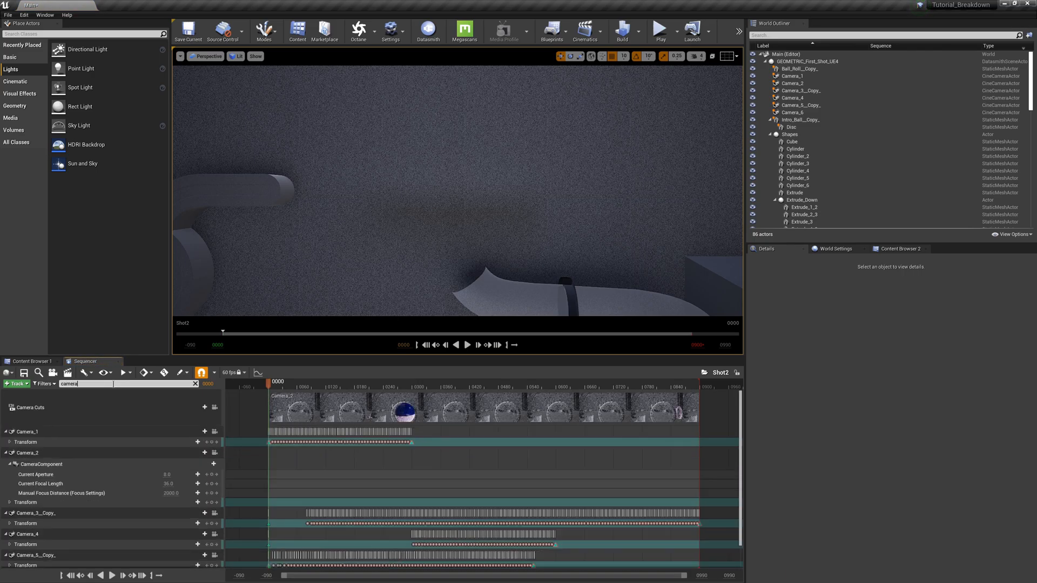
left_click(10, 416)
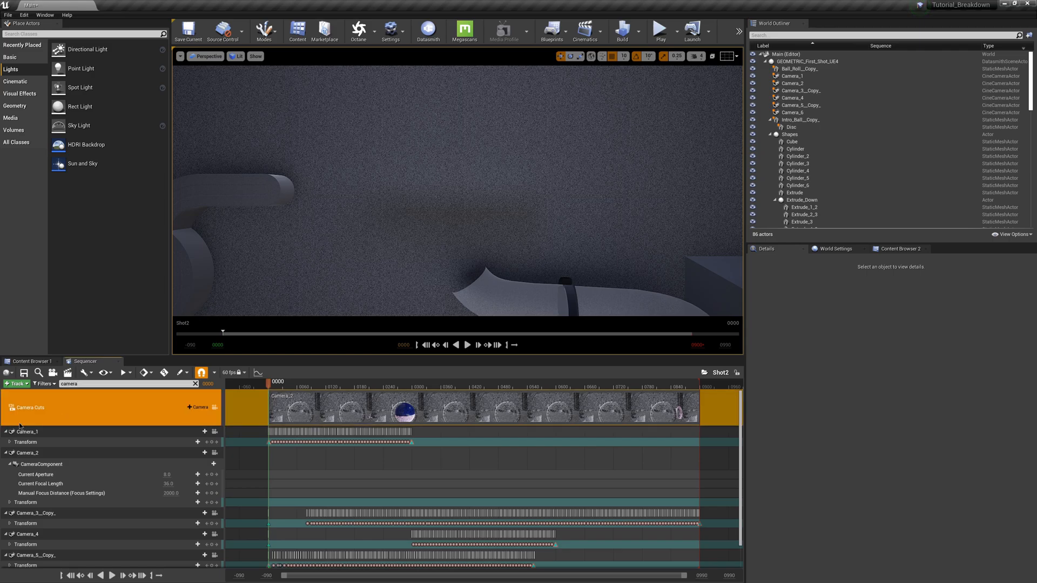
left_click(8, 433)
left_click(6, 432)
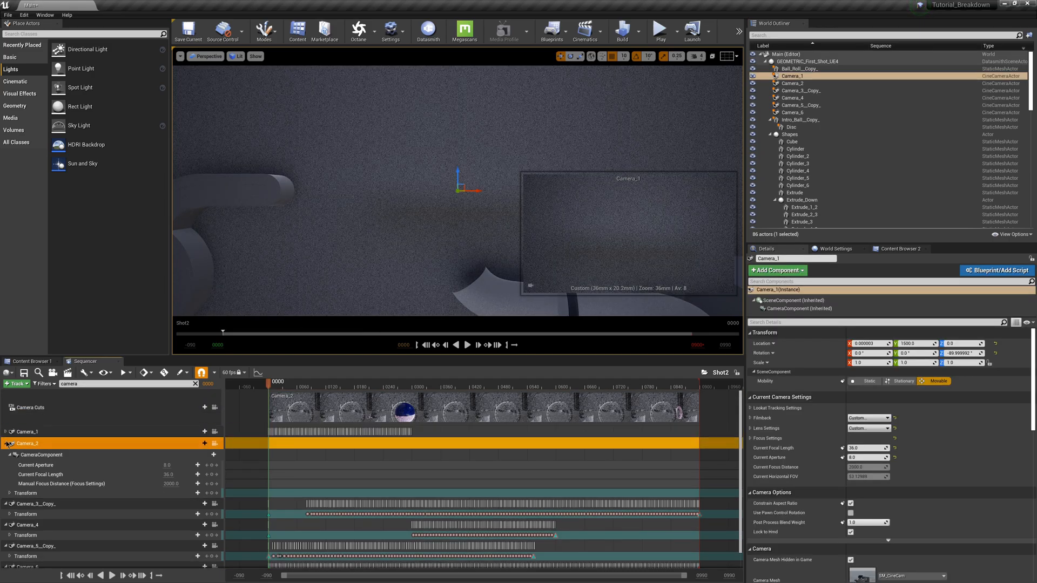
Step: Delete the Camera Cuts track and every camera track except Camera_2 from Shot2
left_click(58, 406)
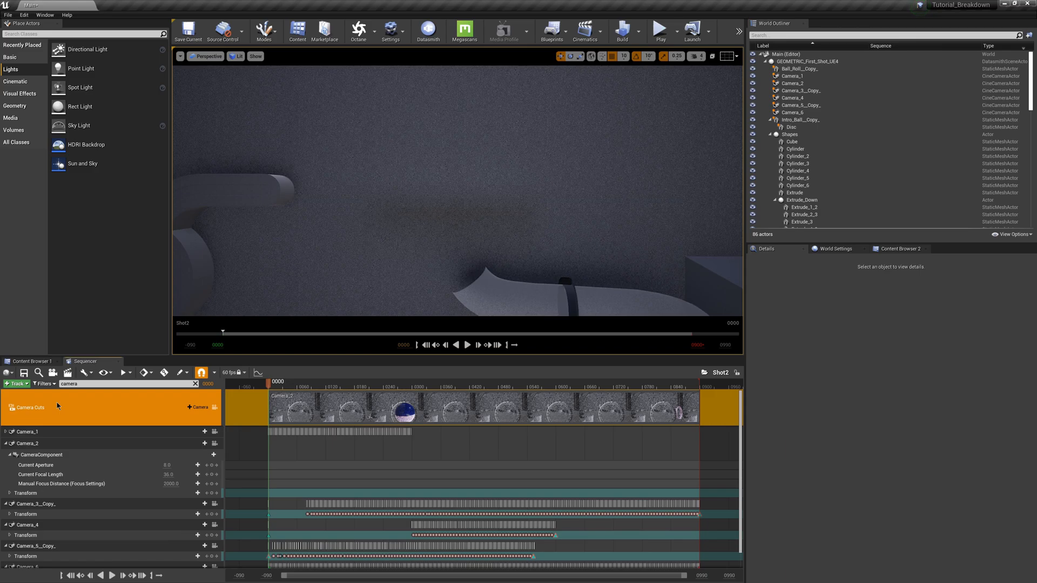
key("Delete")
left_click(37, 395)
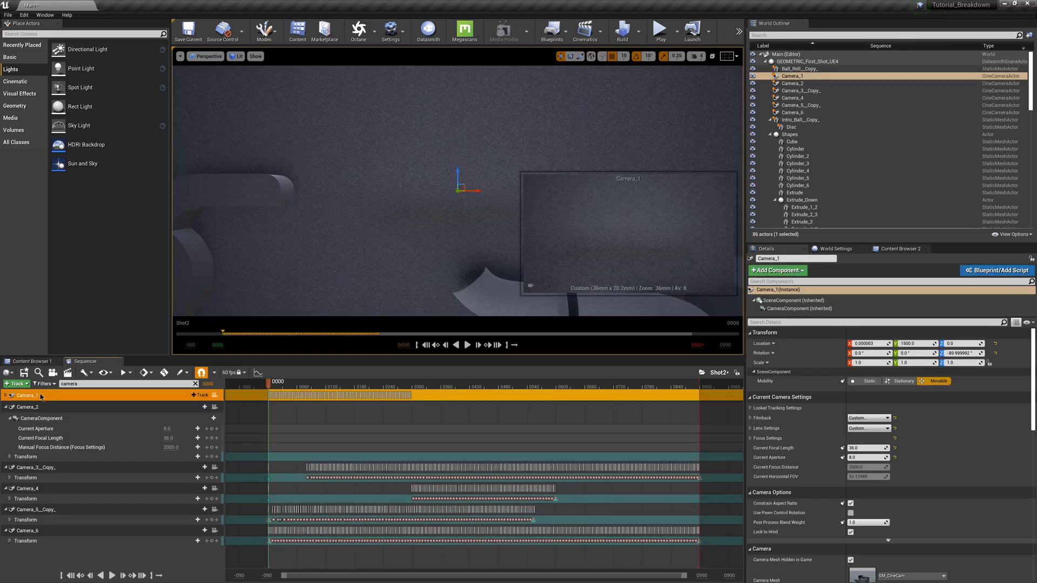
key("Delete")
left_click(6, 395)
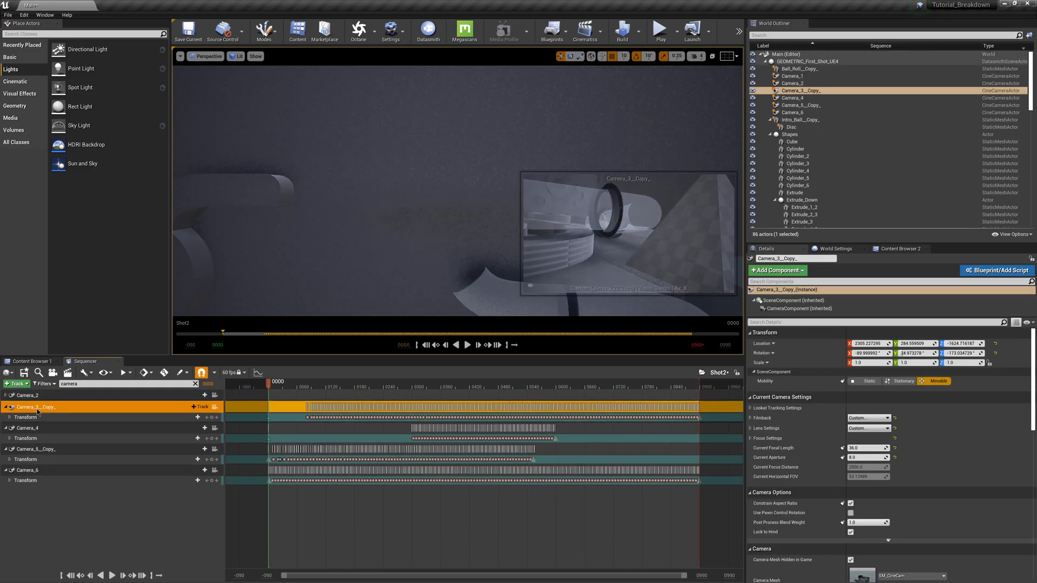
left_click(37, 407)
left_click(38, 470, "shift")
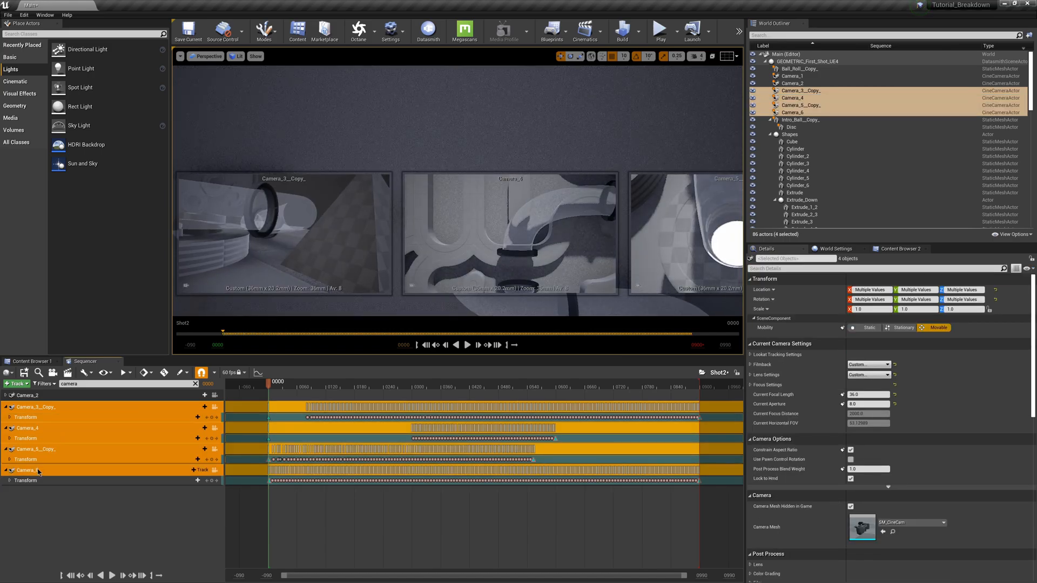
key("Delete")
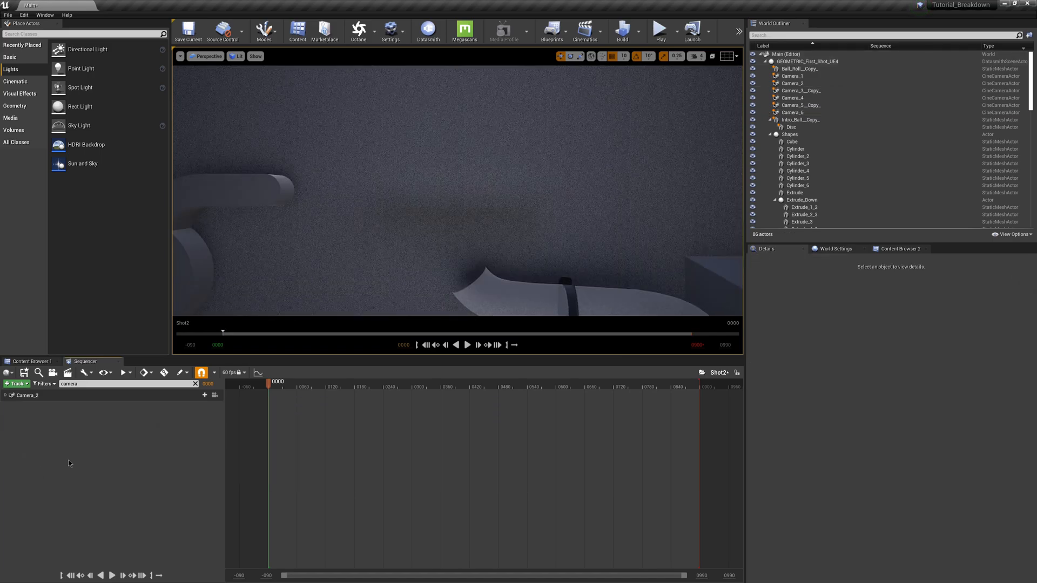
Step: Add a Camera Cuts track to Shot2 and bind the existing Camera_2 to it
left_click(17, 383)
left_click(48, 439)
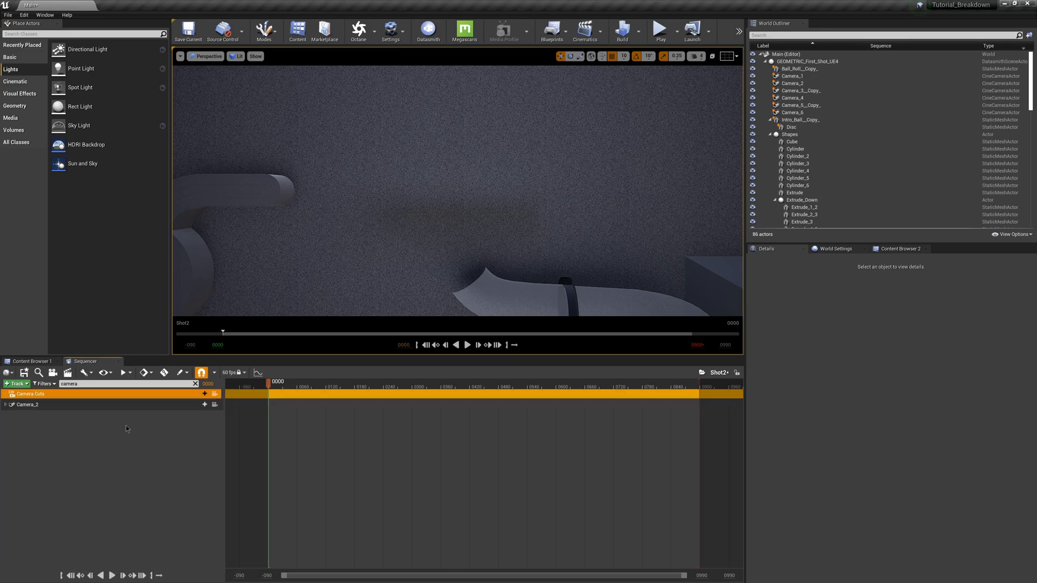
left_click(199, 394)
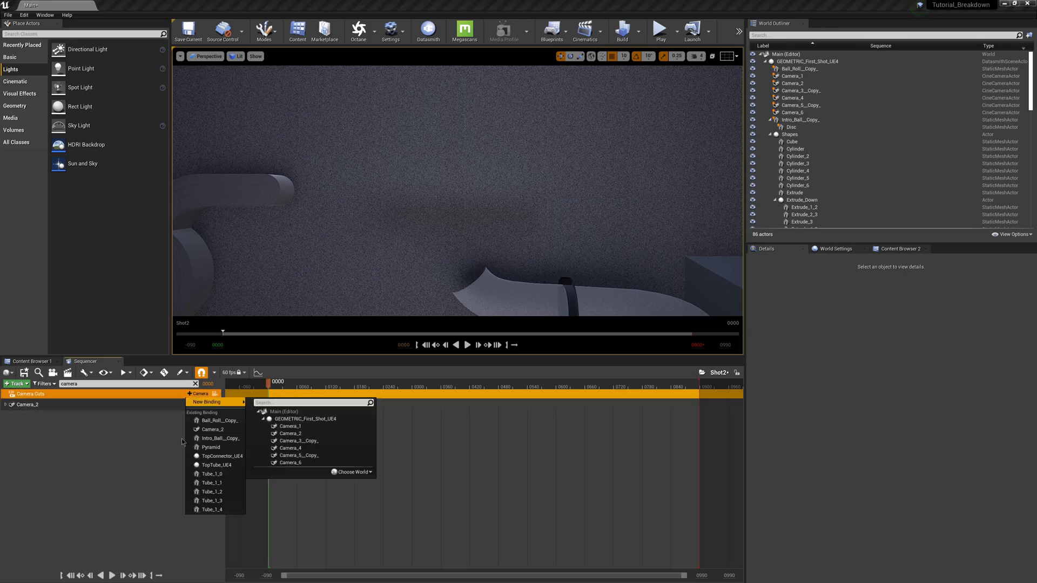
left_click(213, 430)
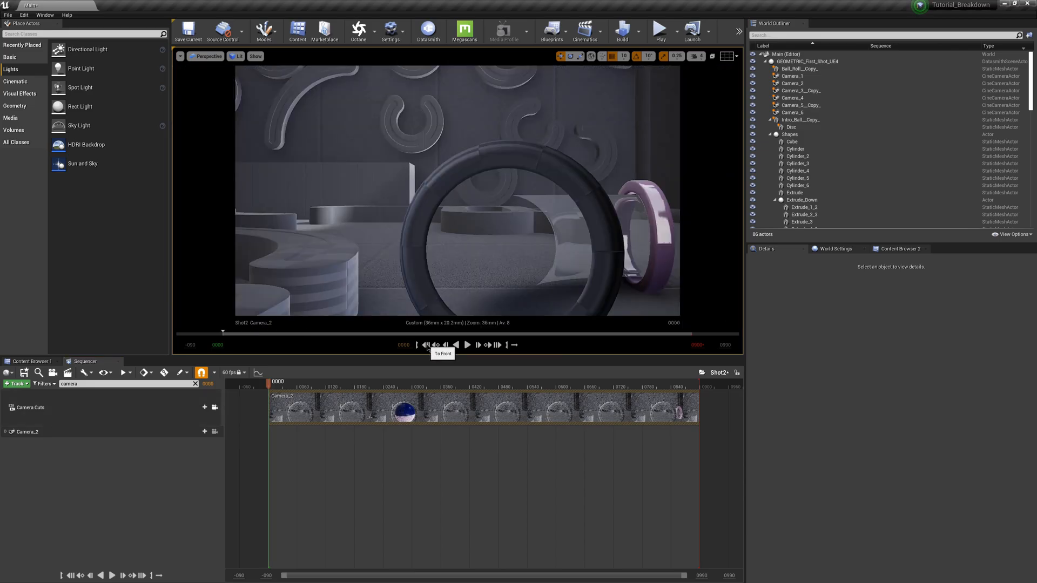
Step: Play Shot2 through Camera_2, scrub back to about frame 120, and inspect the objects around the glass tube
left_click(468, 346)
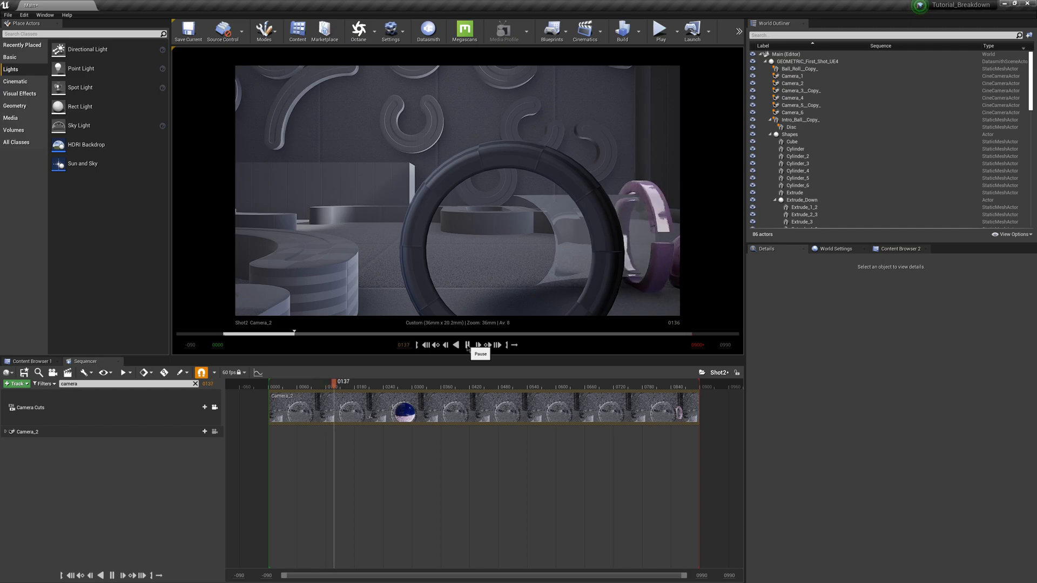
left_click(467, 345)
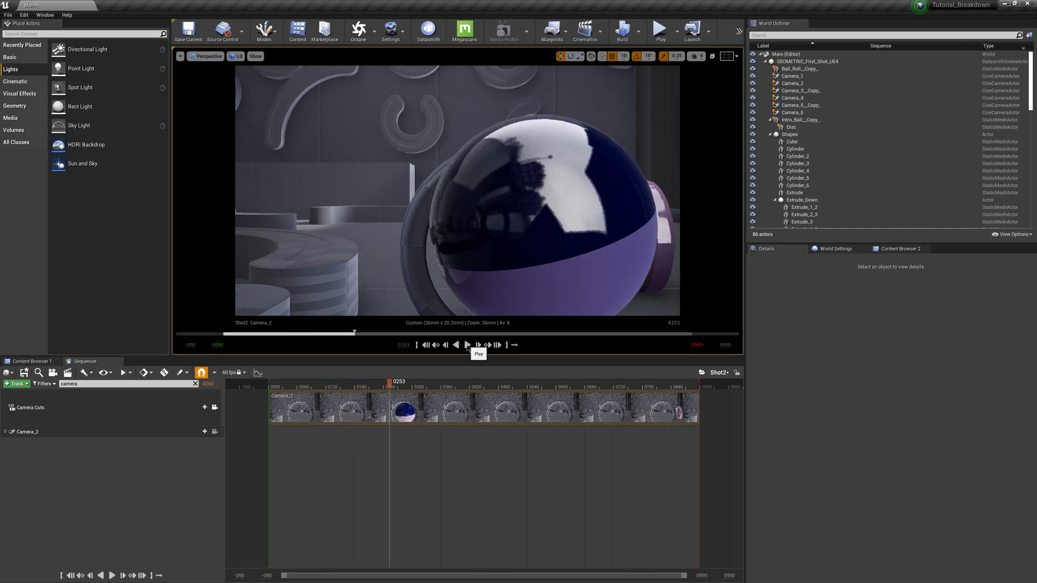
left_click_drag(301, 333, 286, 335)
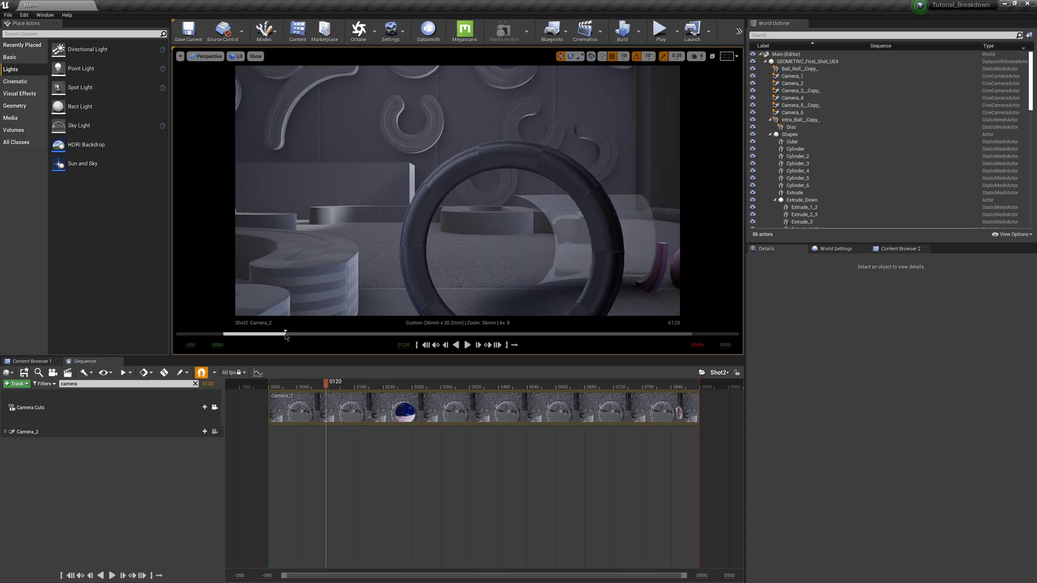
left_click(548, 245)
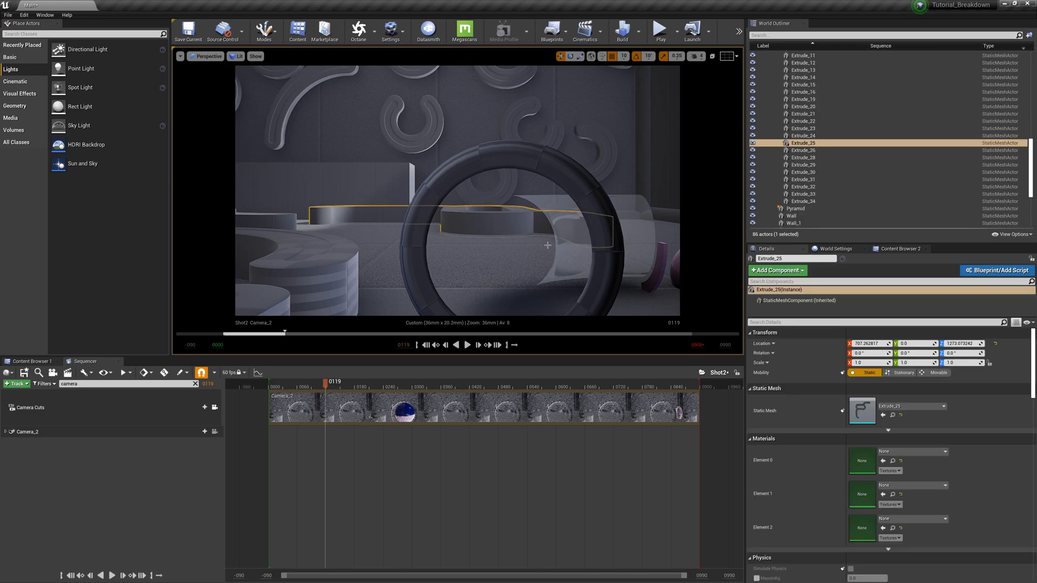
left_click(644, 233)
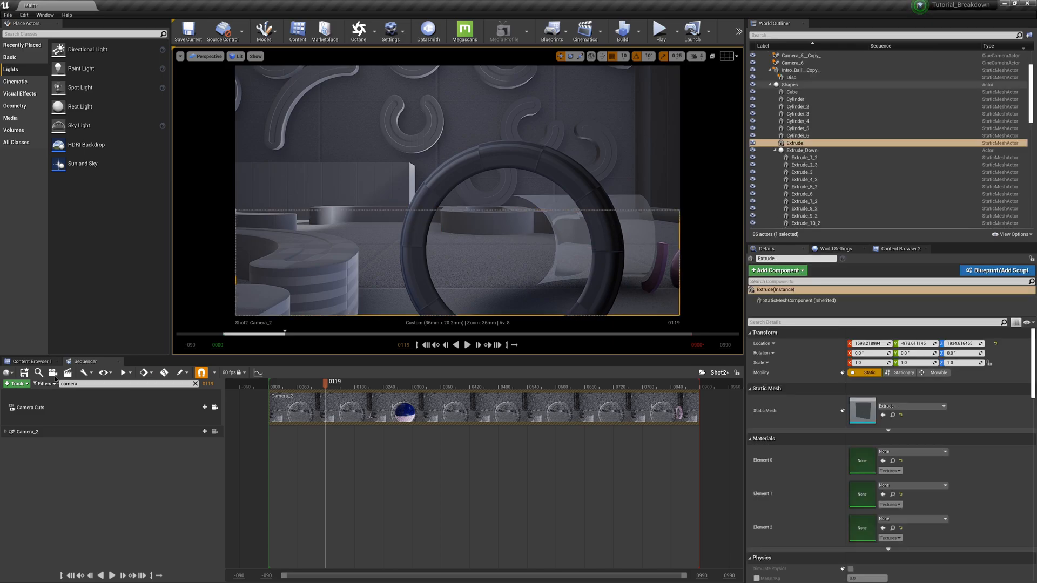
Step: Turn on the Two Sided property override of the Mat glass material and check the tube by scrubbing Shot2 to frame 129
left_click(38, 373)
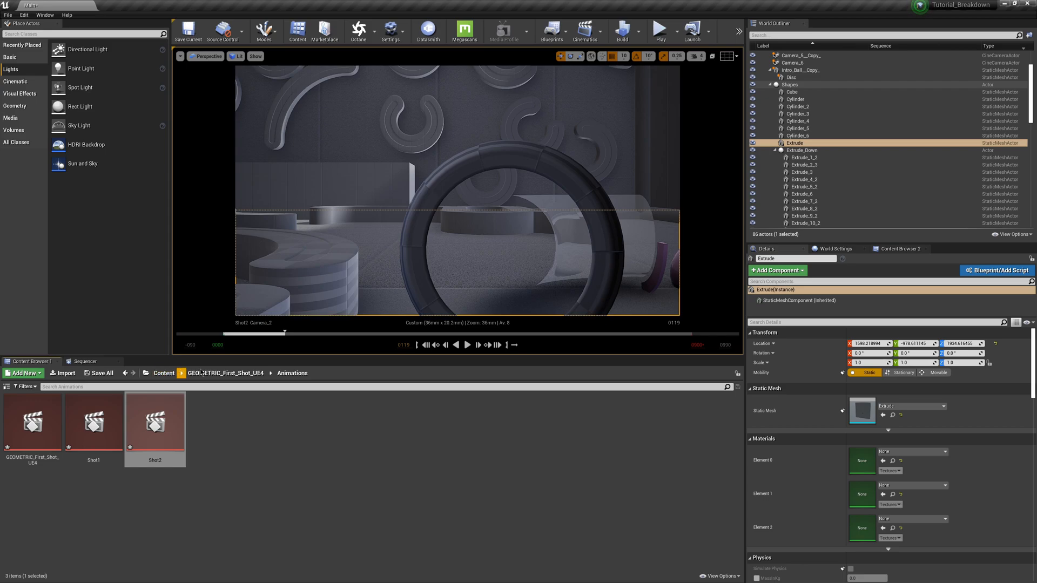
left_click(201, 373)
double_click(155, 421)
double_click(114, 417)
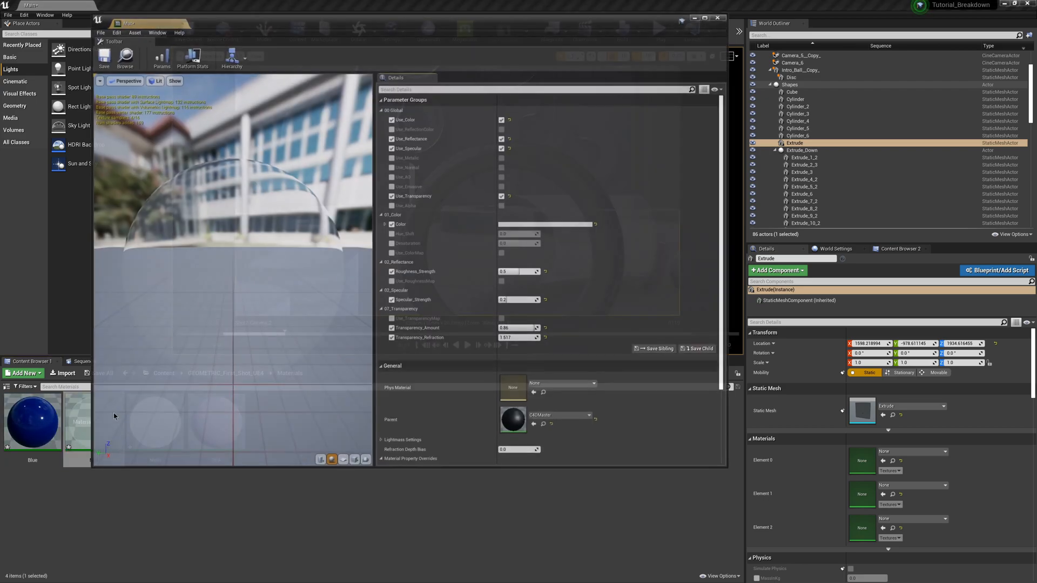
scroll(440, 402, "down", 2)
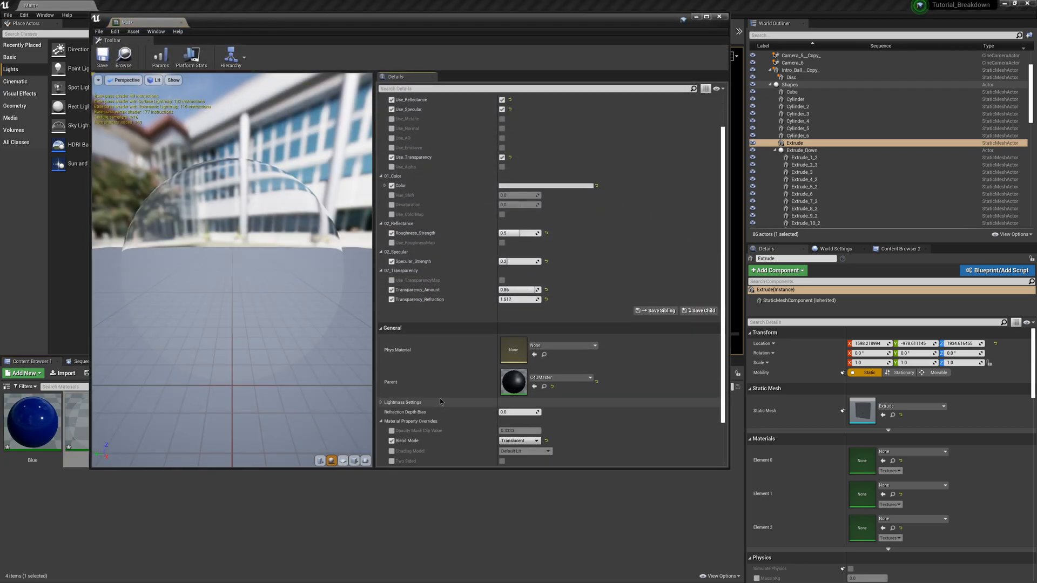
scroll(440, 402, "down", 3)
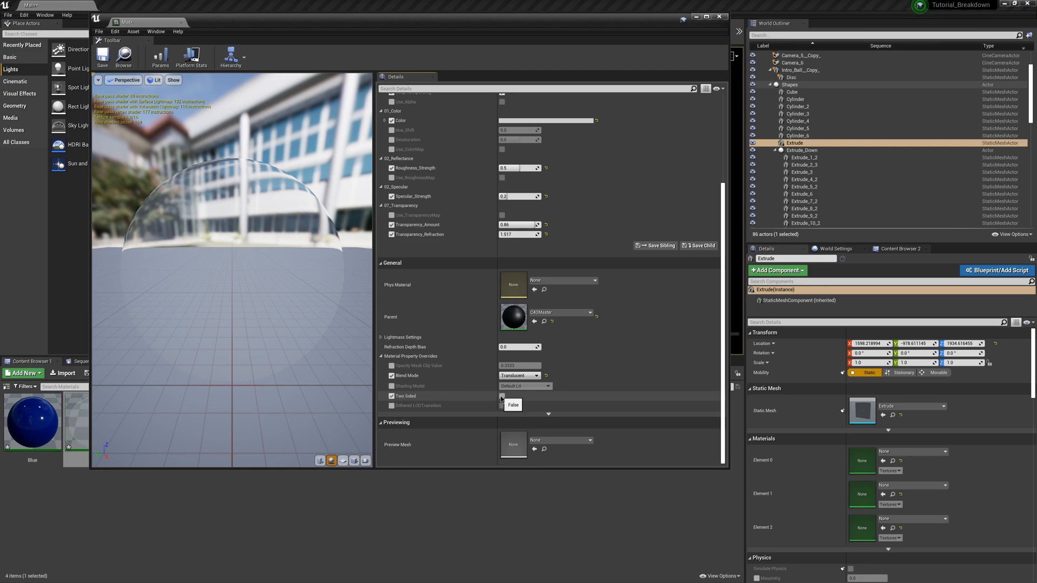
left_click(284, 362)
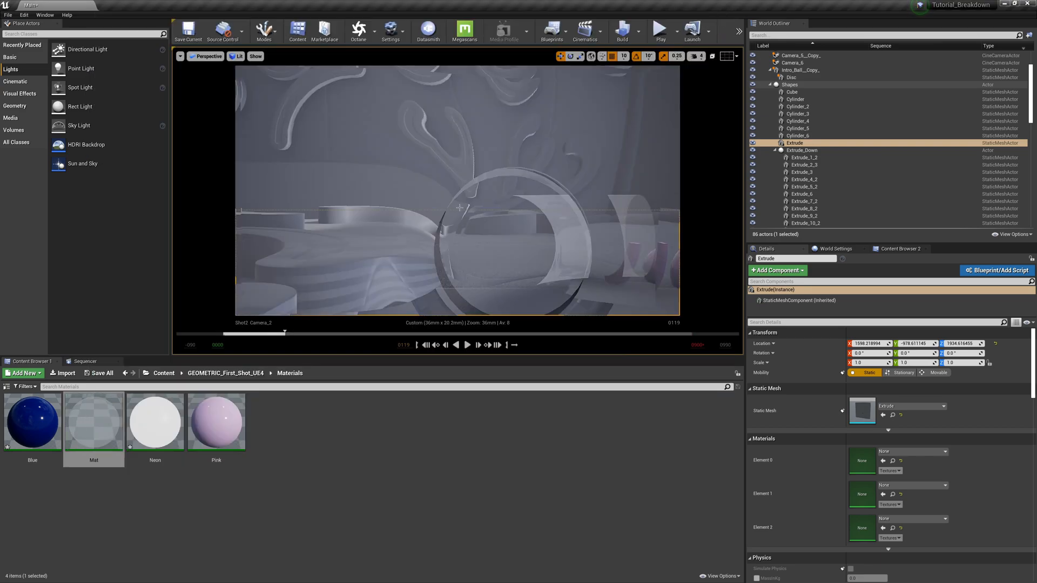
left_click(259, 333)
mouse_move(270, 340)
left_mouse_down()
mouse_move(346, 339)
mouse_move(290, 335)
left_mouse_up()
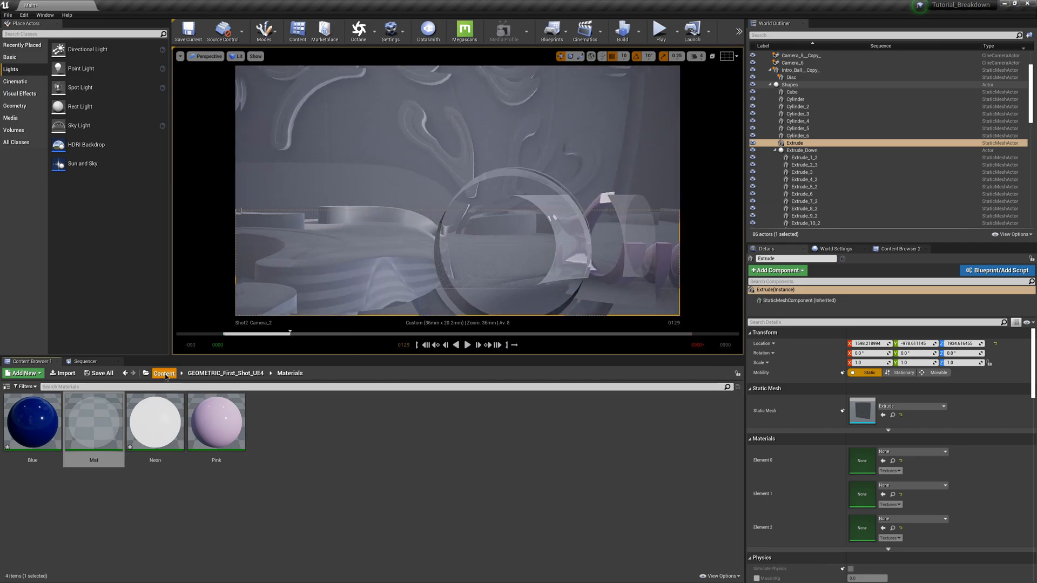
Step: Return to the Animations folder and make another copy of the GEOMETRIC_First_Shot_UE4 level sequence there
left_click(164, 373)
double_click(92, 424)
double_click(33, 424)
left_click_drag(32, 426, 219, 420)
left_click(236, 437)
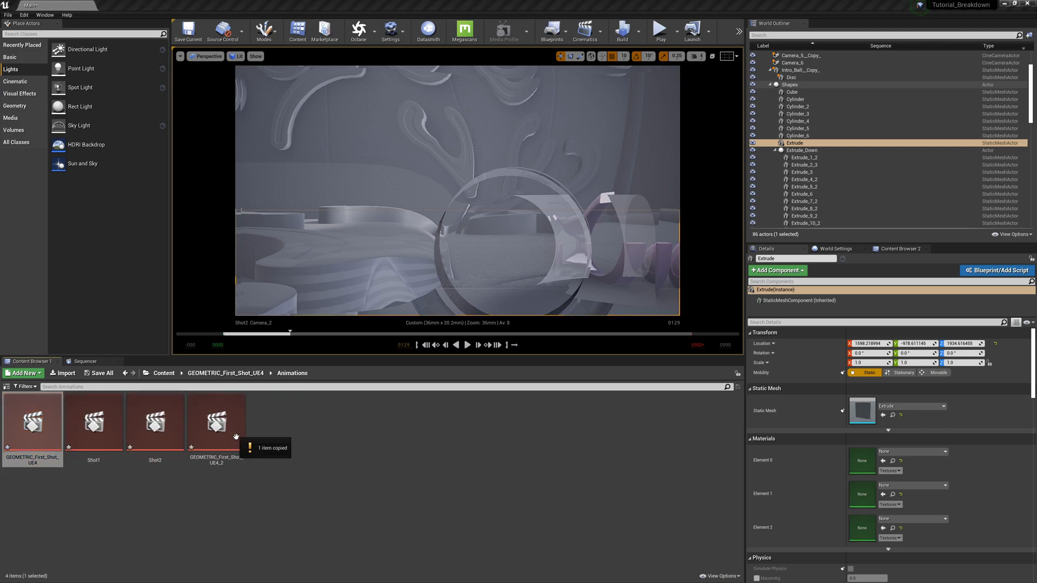
Step: Rename the copied level sequence to Shot3 and open it for editing
left_click(222, 461)
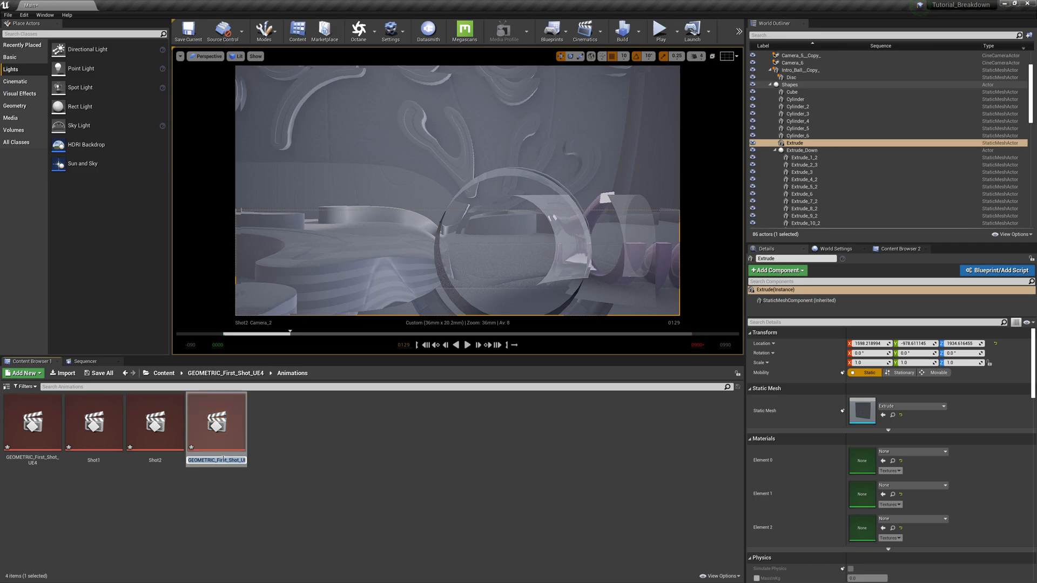
type("Shot3")
key("Return")
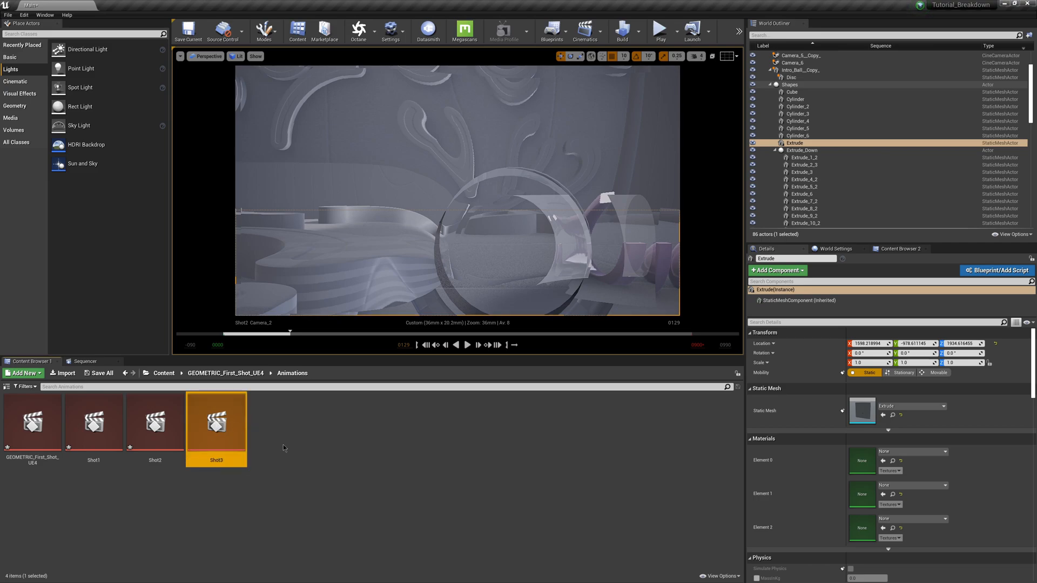
double_click(217, 424)
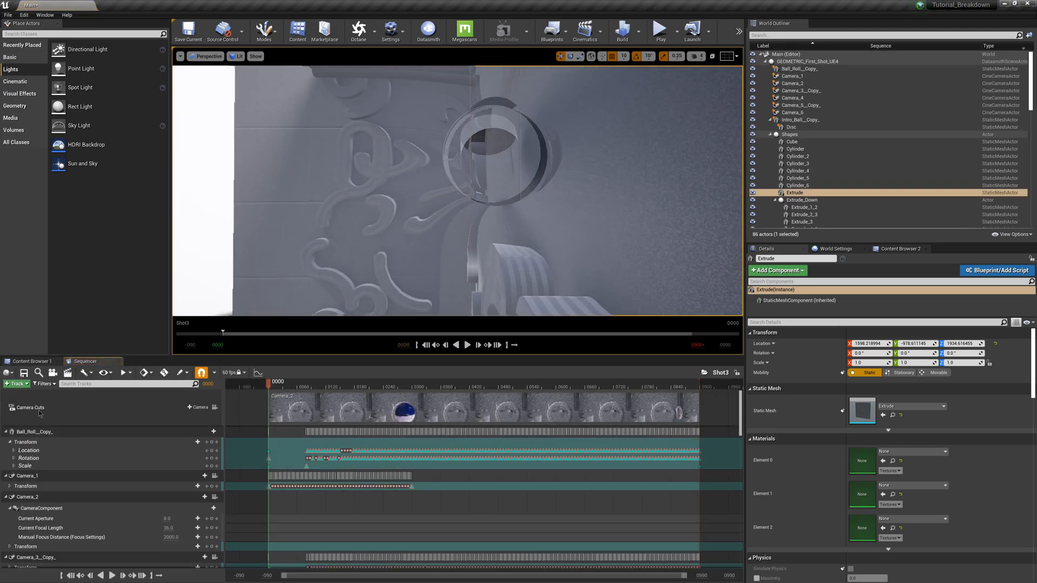
Step: Filter Shot3's tracks by "camera" and delete every camera track except Camera_3__Copy_
left_click(87, 383)
type("camera")
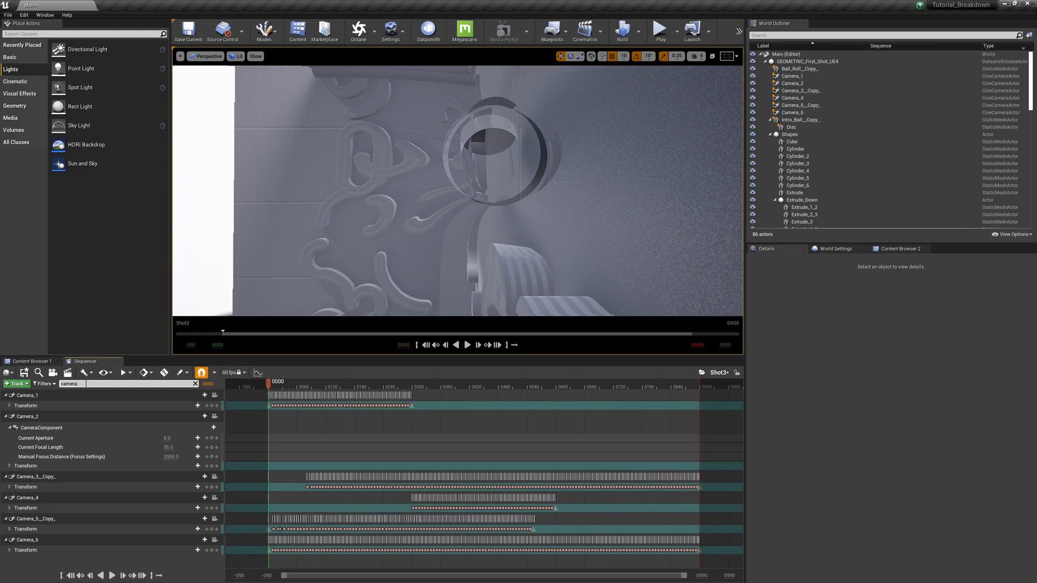
left_click(49, 396)
left_click(33, 417, "shift")
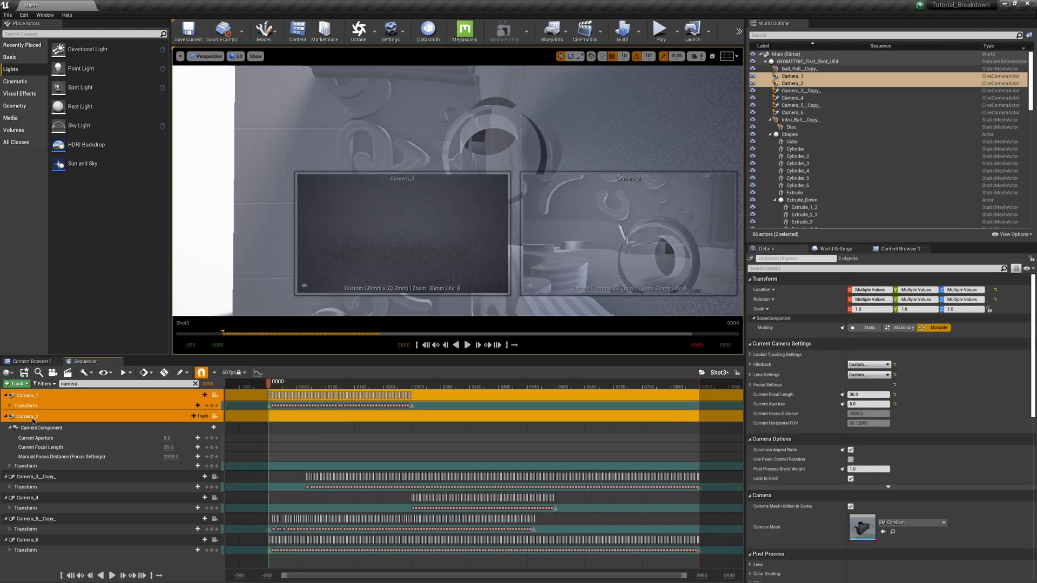
key("Delete")
left_click(36, 416)
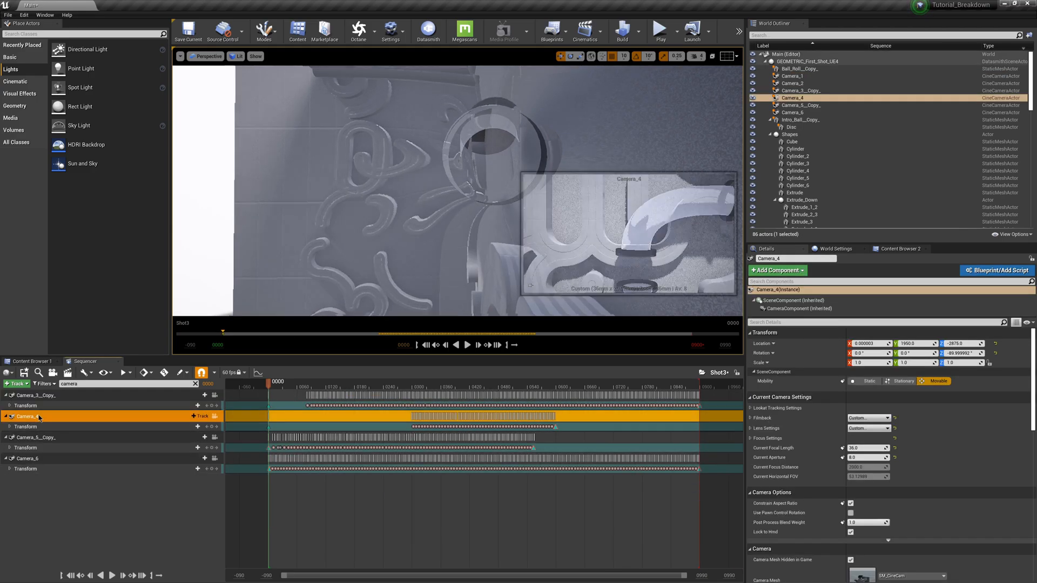
left_click(38, 459, "shift")
key("Delete")
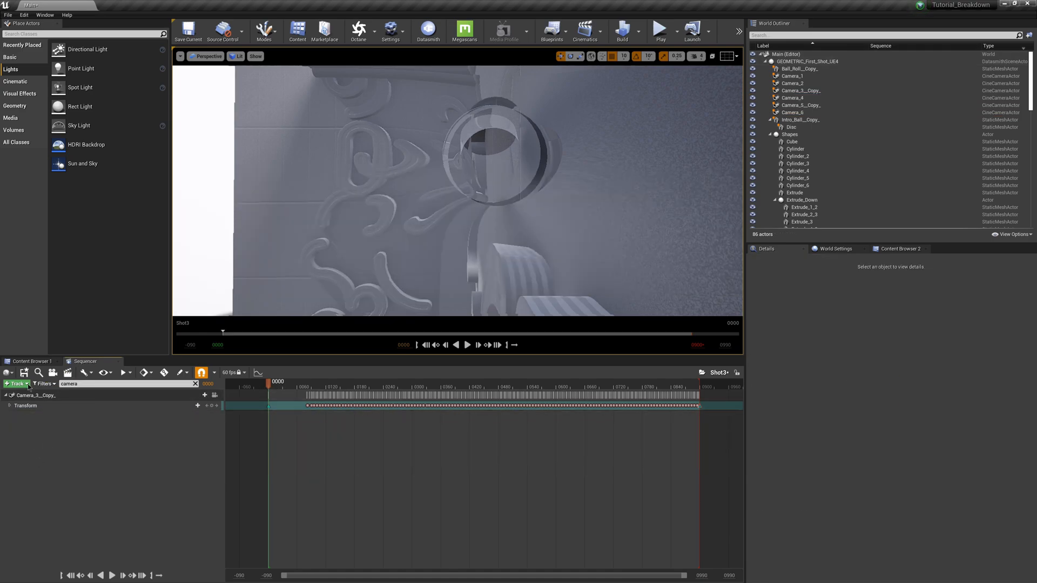
Step: Add a Camera Cuts track to Shot3 bound to the existing Camera_3__Copy_, and scrub to frame 129 to check it
left_click(21, 384)
left_click(54, 440)
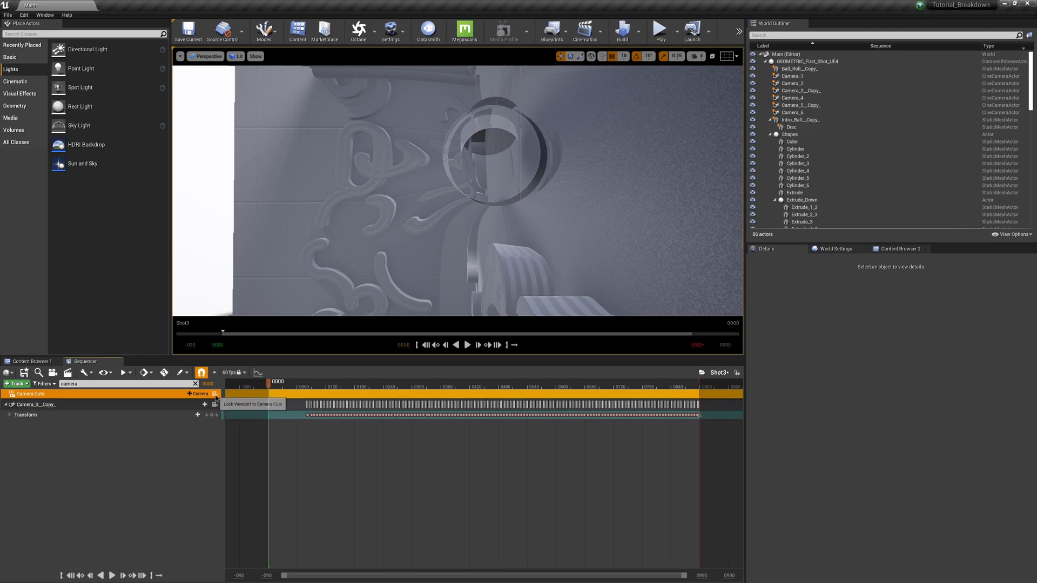
left_click(197, 396)
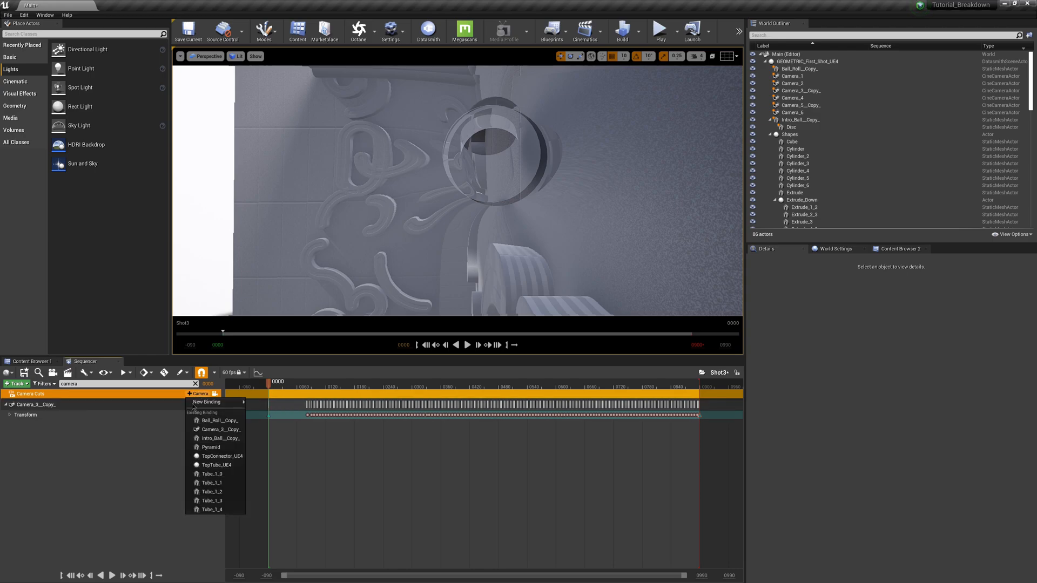
left_click(220, 430)
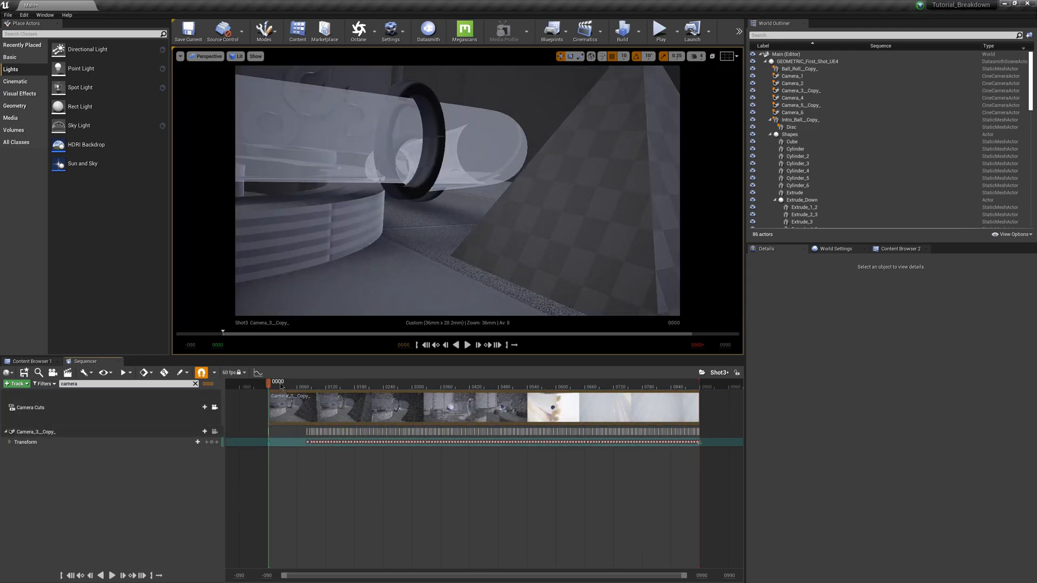
left_click_drag(281, 386, 321, 401)
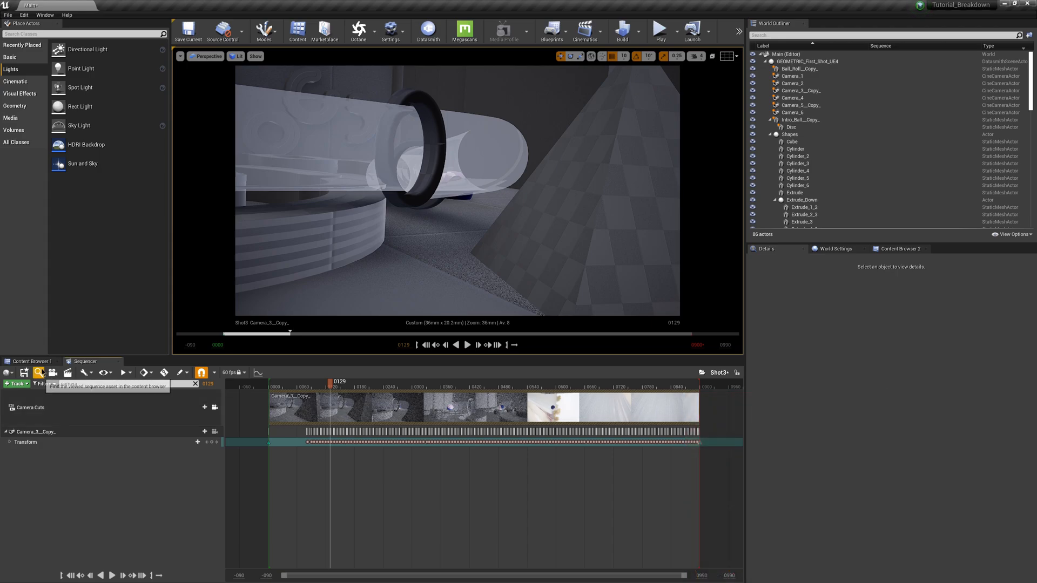
Step: Locate Shot3 among the assets and bring up a second content browser alongside the sequence timeline
left_click(38, 373)
left_click(894, 250)
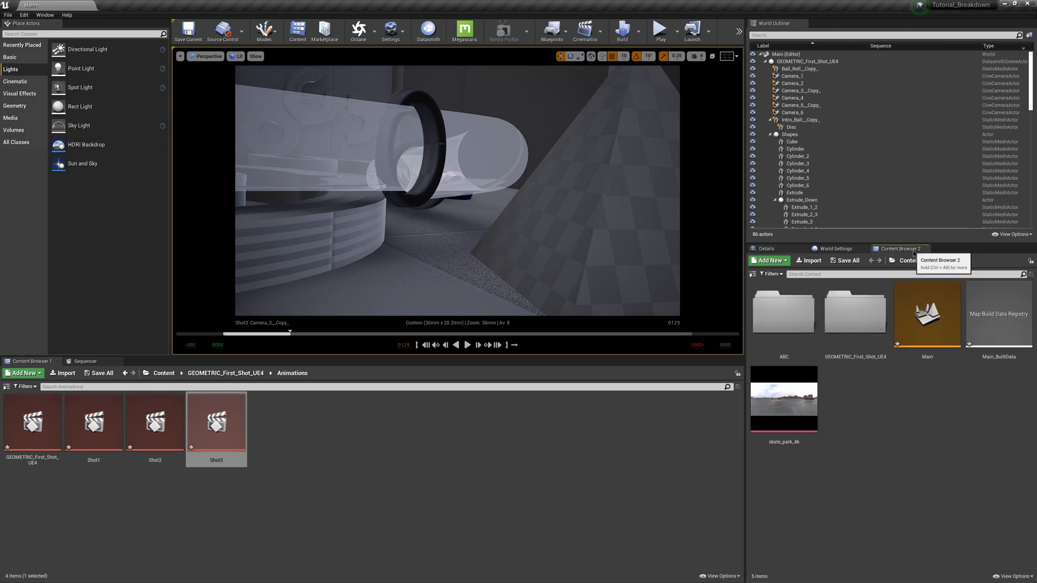
left_click(65, 16)
mouse_move(52, 16)
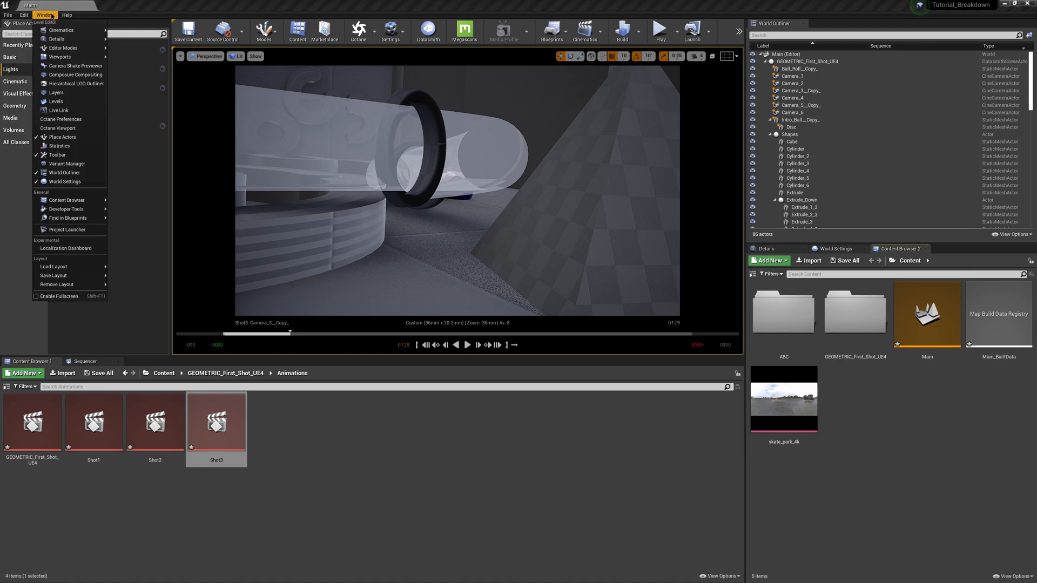
mouse_move(61, 201)
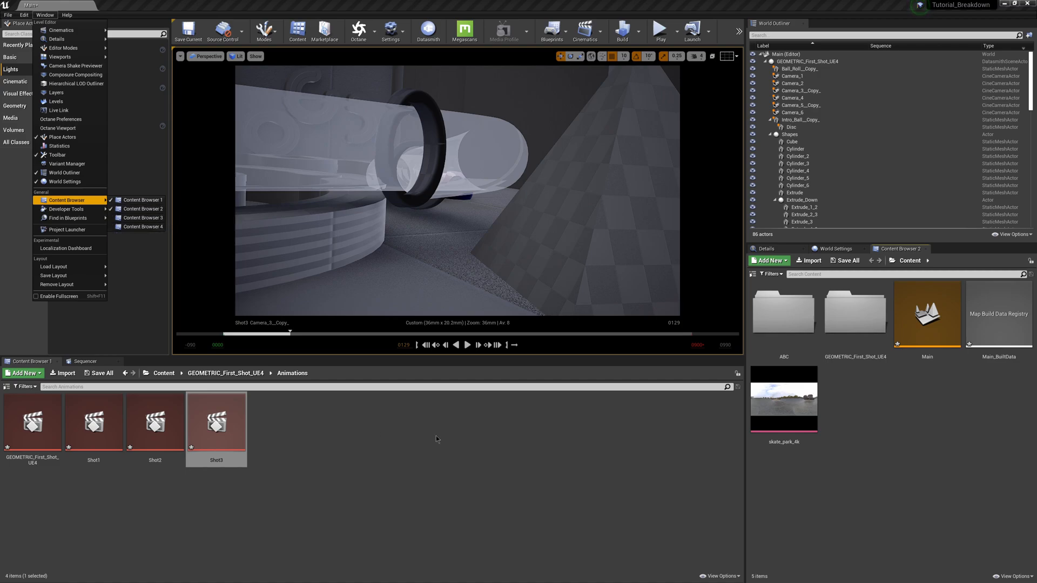
left_click(408, 429)
left_click(93, 362)
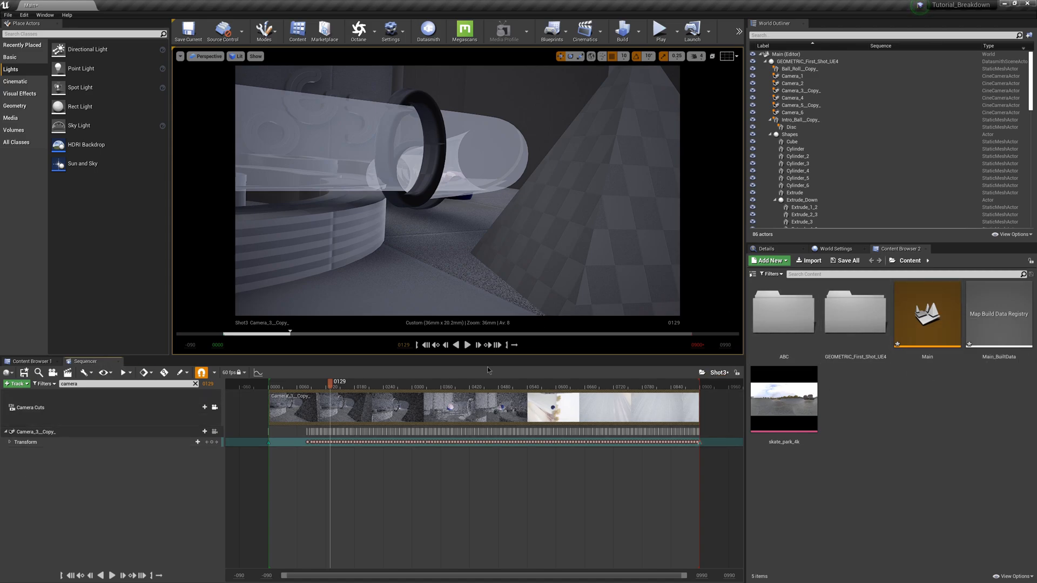
Step: Create a new level sequence named UnrealEdit in the root Content folder and show its empty timeline
left_click(18, 362)
left_click(165, 373)
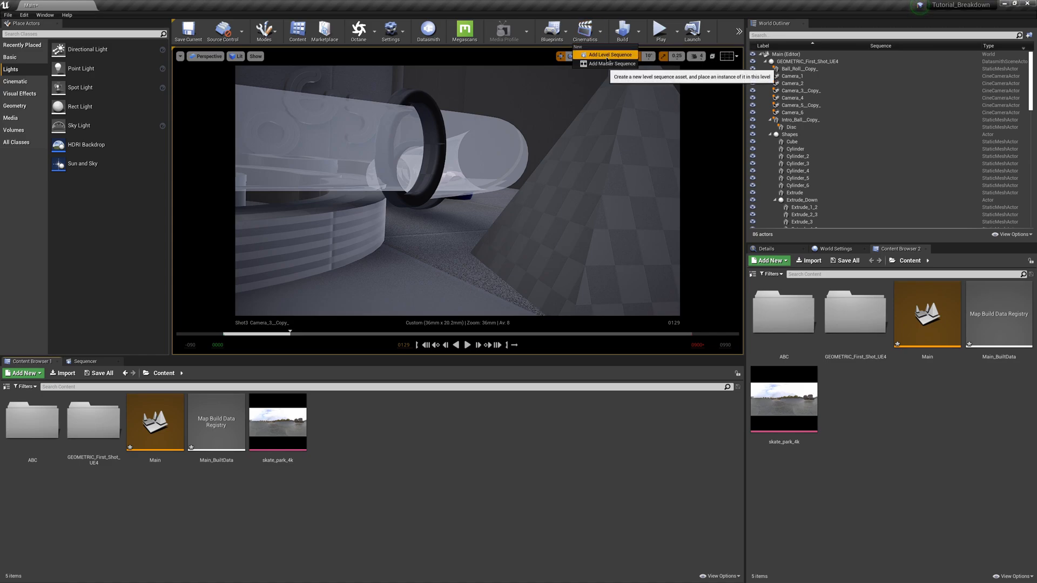
left_click(607, 55)
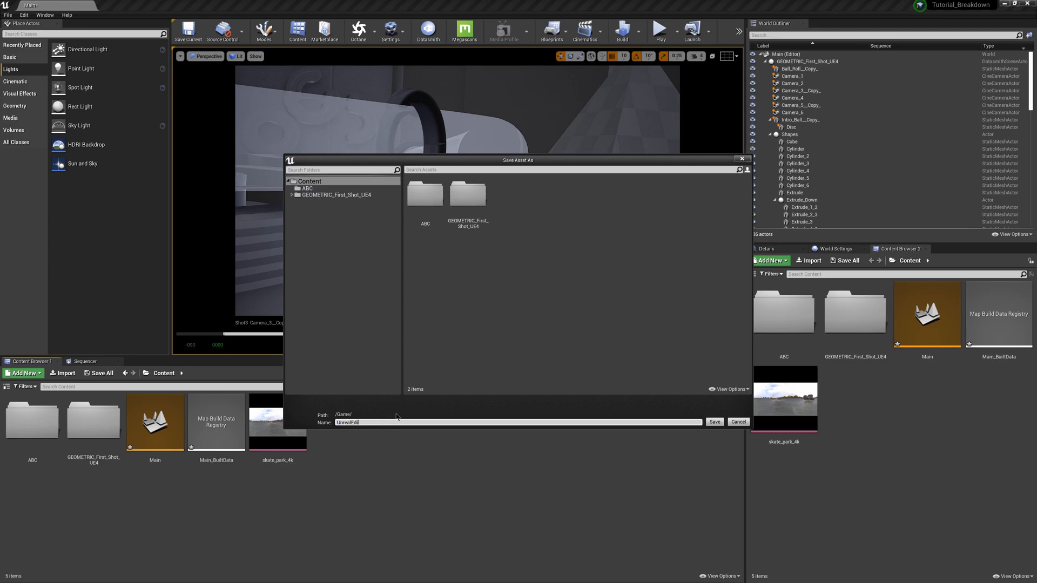
left_click(714, 422)
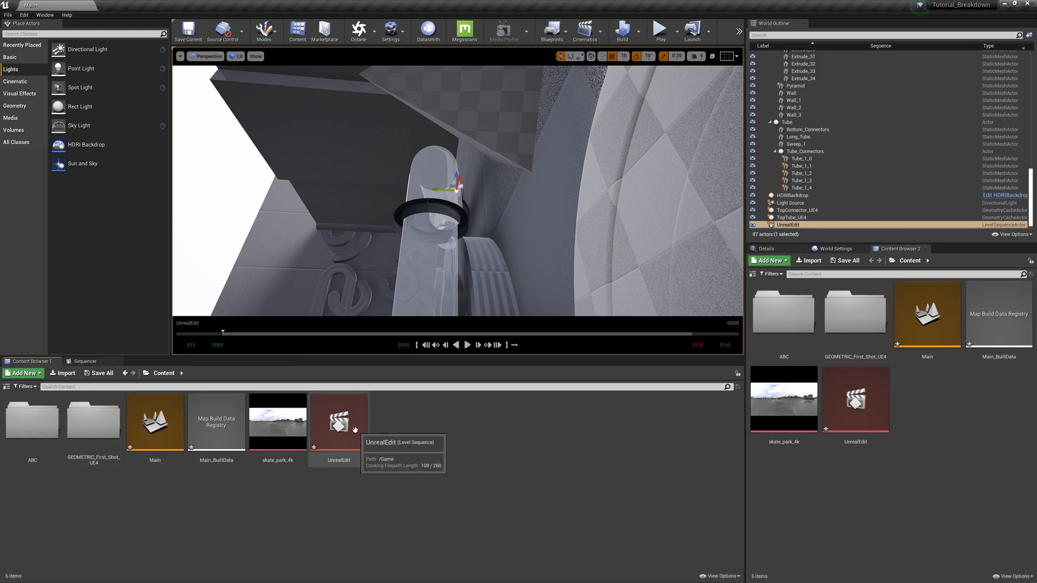
left_click(355, 430)
left_click(81, 361)
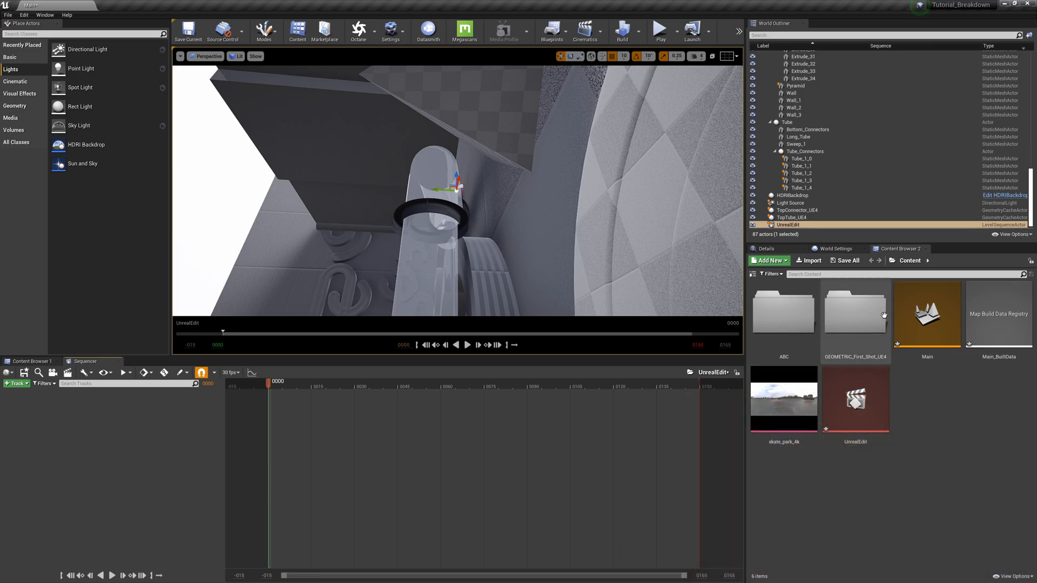
Step: Add Shot1 from the Animations folder to UnrealEdit as a shot, lock the viewport to the shots, and scrub to frame 72
double_click(855, 313)
double_click(803, 320)
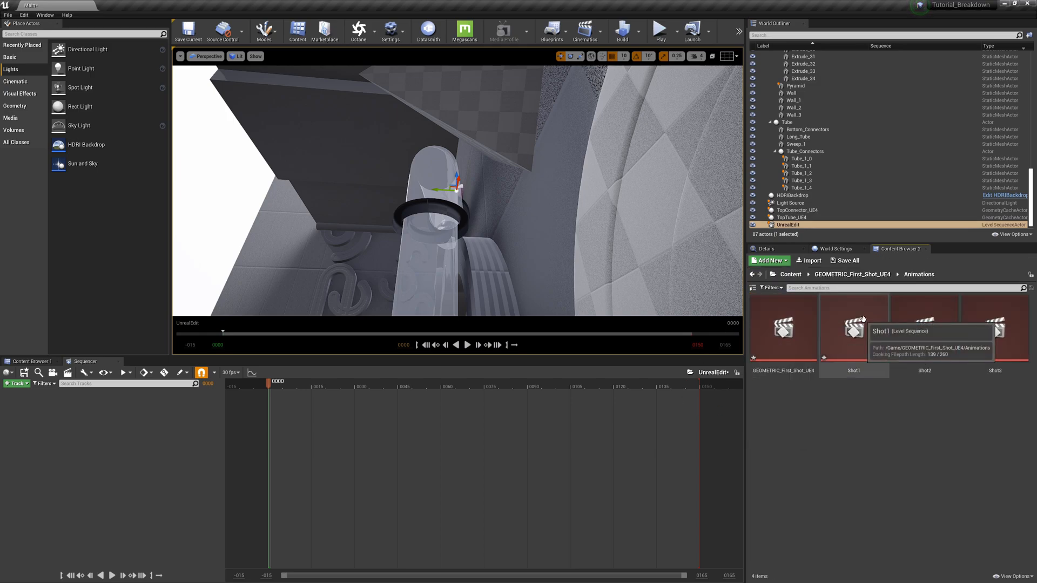
left_click_drag(863, 319, 118, 449)
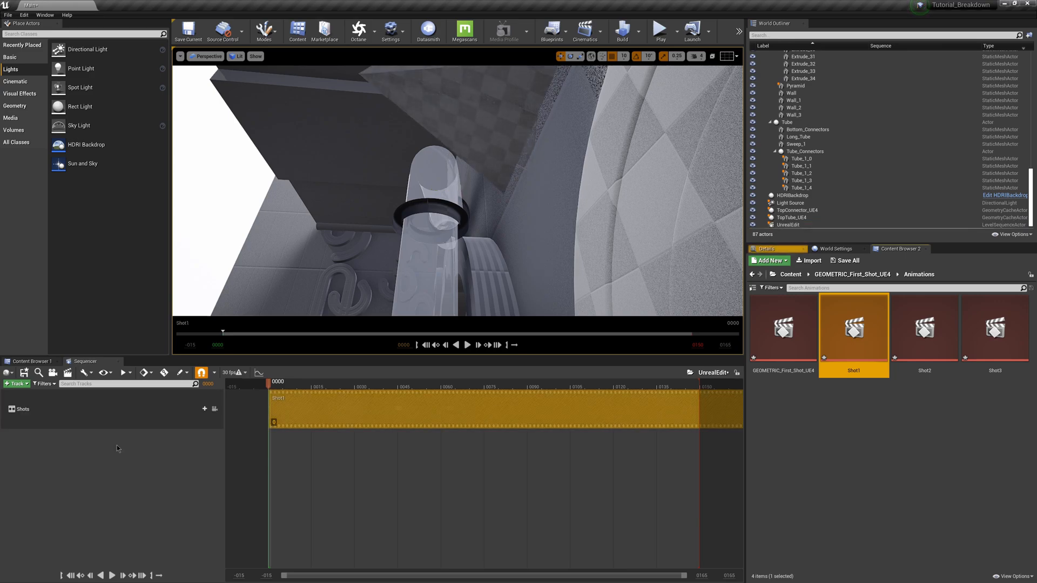
left_click(215, 409)
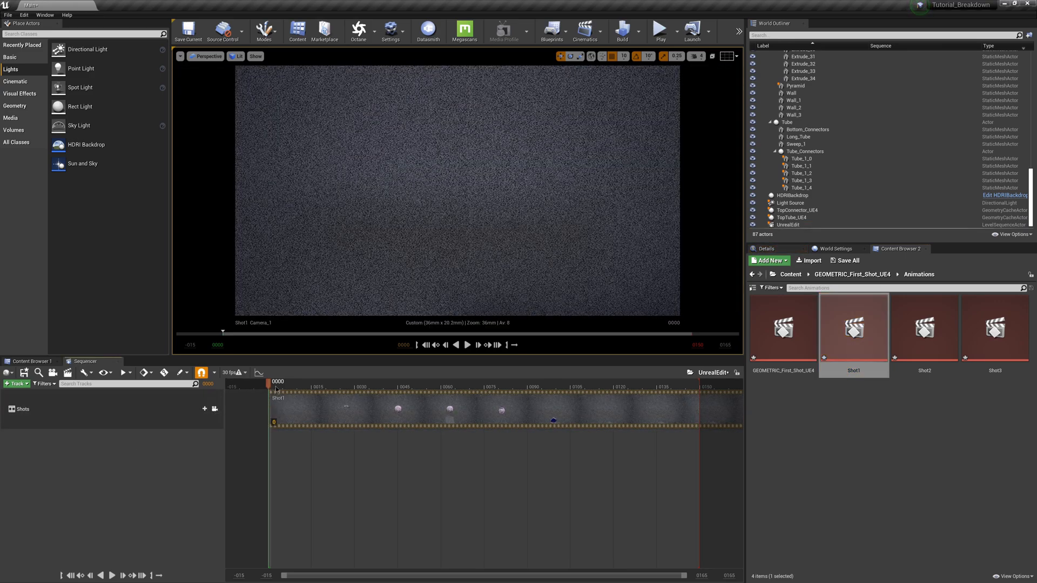
left_click_drag(280, 387, 479, 399)
Step: Set UnrealEdit's display rate to 60 fps to match Shot1
mouse_move(239, 373)
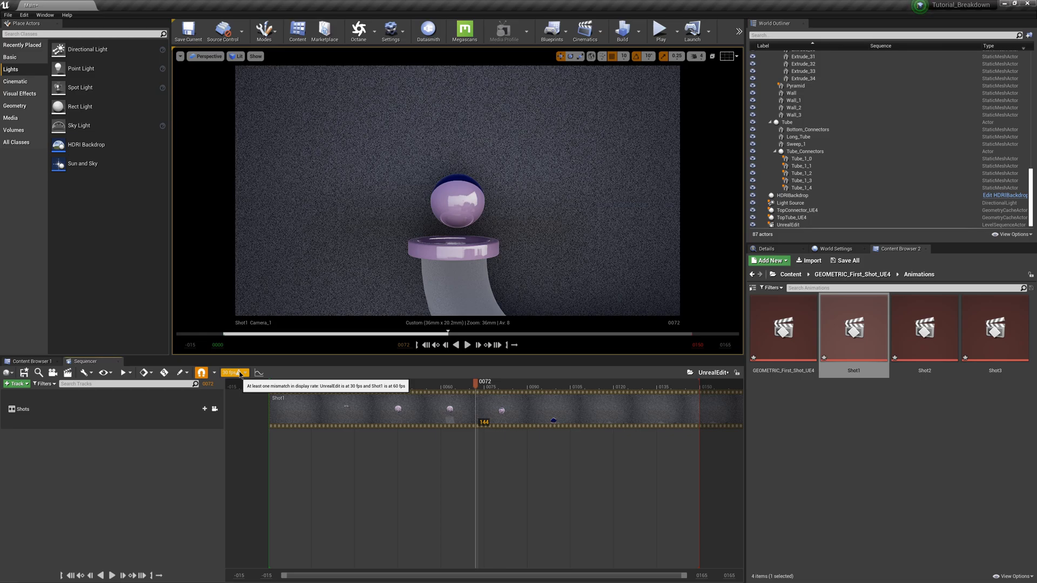
left_click(233, 373)
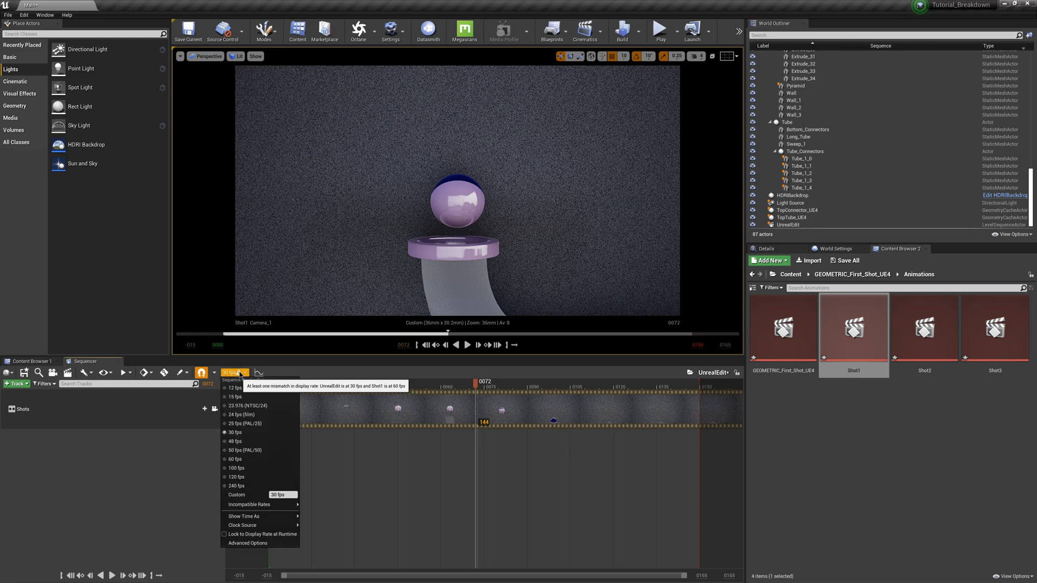
left_click(247, 461)
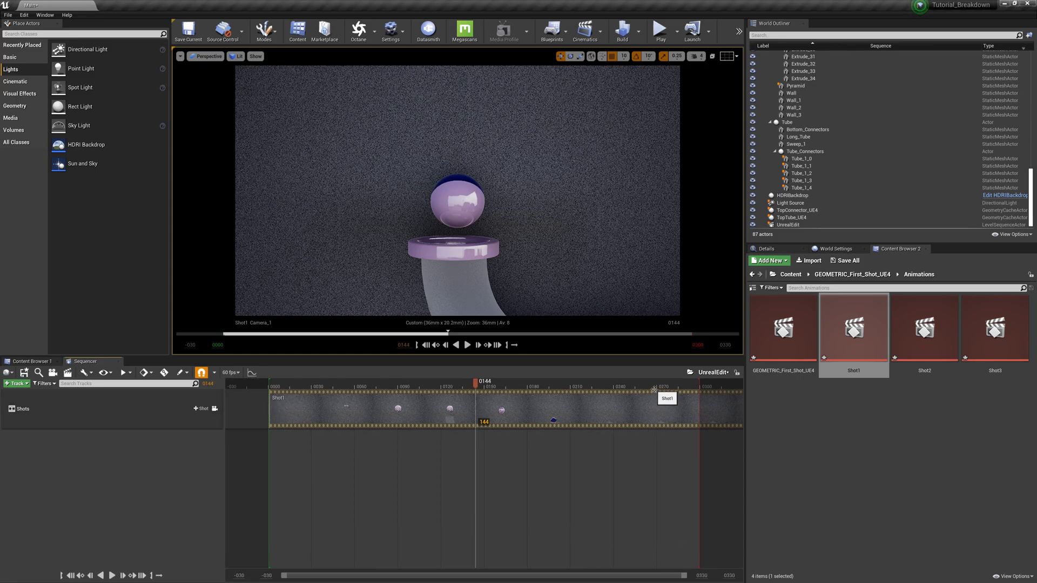
Step: Extend UnrealEdit's visible timeline range to frame 900 and set the playback end at frame 900
left_click(671, 384)
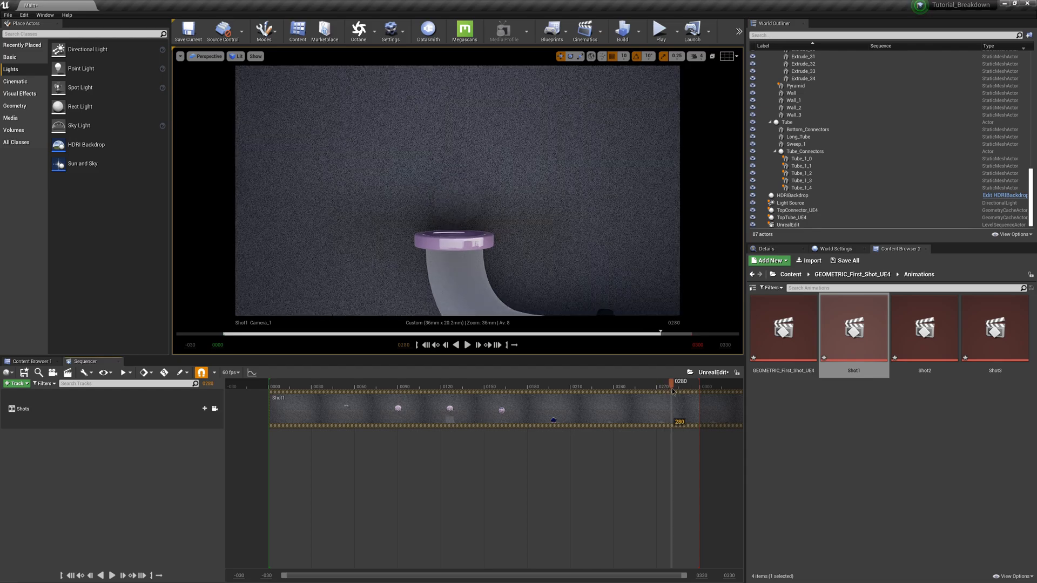
left_click(711, 578)
type("900")
key("Return")
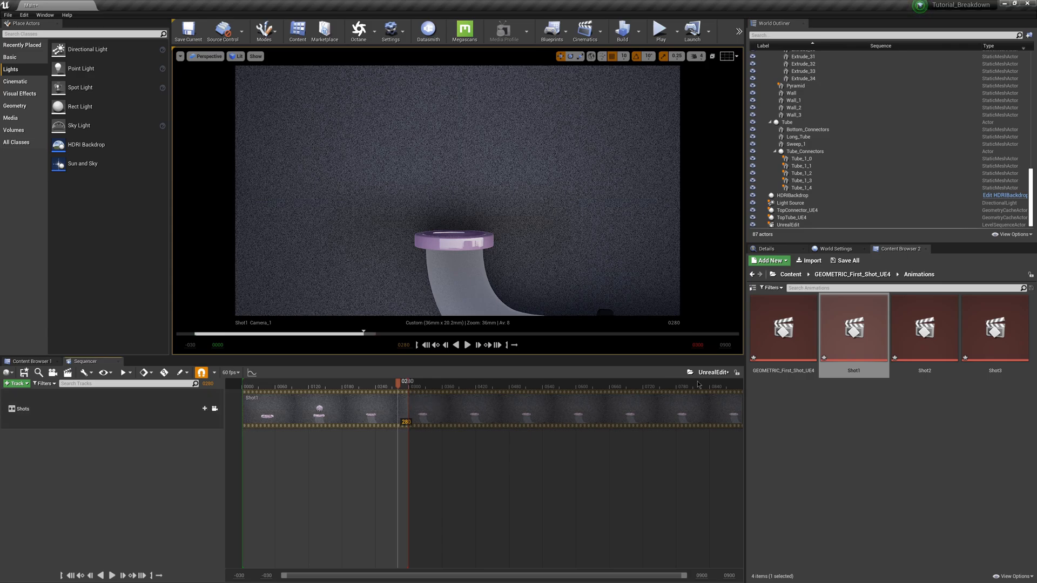
left_click_drag(725, 386, 742, 389)
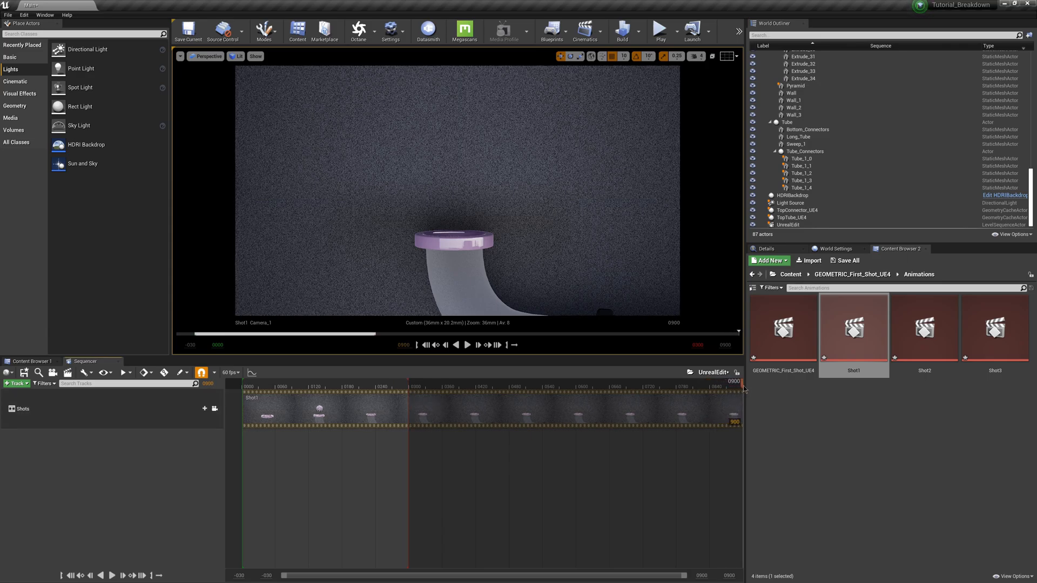
left_click(508, 346)
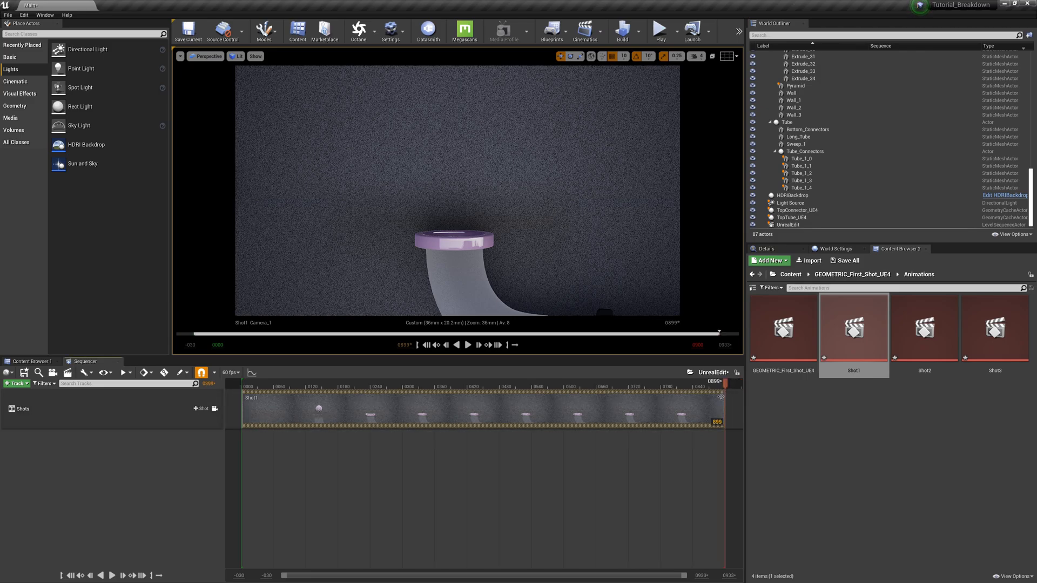
Step: Trim the end of the Shot1 section to about frame 187 and scrub to frame 158 to check it
left_click_drag(721, 397, 339, 418)
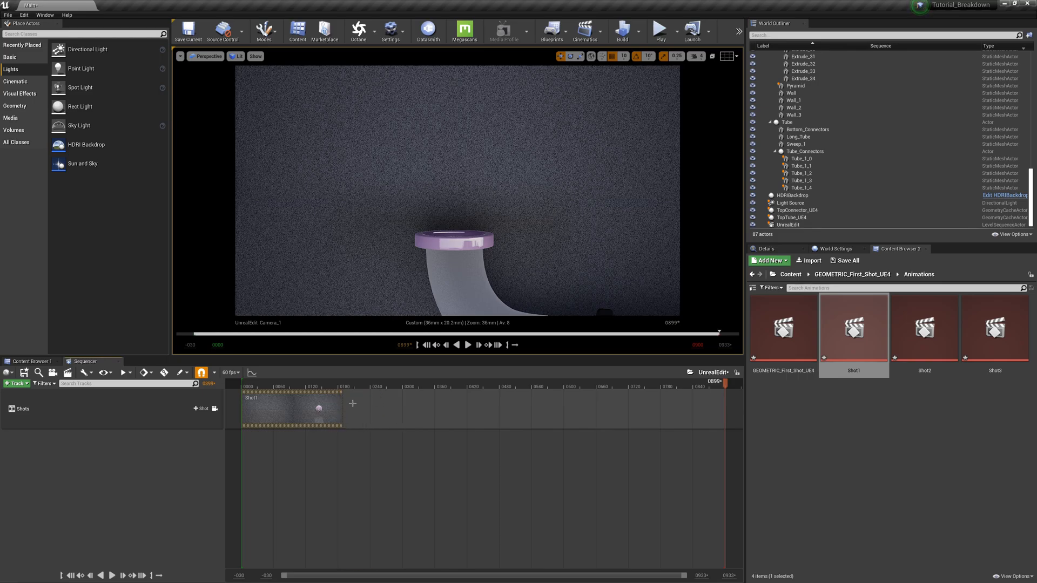
mouse_move(319, 387)
left_mouse_down()
mouse_move(344, 388)
mouse_move(326, 389)
left_mouse_up()
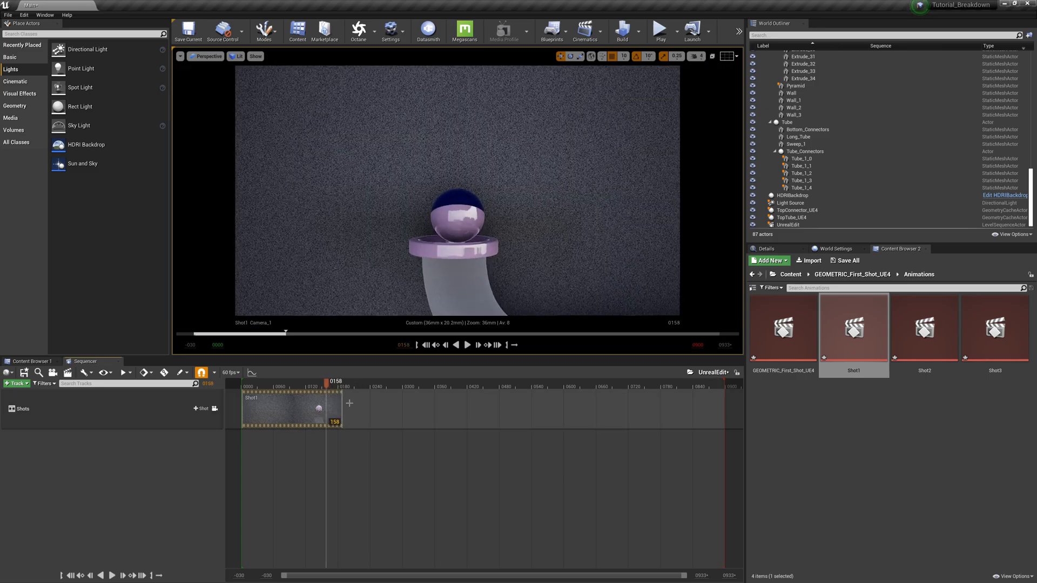
Step: Add Shot2 on its own shots track and trim its start to where Shot1 ends, leaving the viewport locked to the shots
left_click_drag(918, 330, 162, 468)
left_click_drag(455, 459, 393, 465)
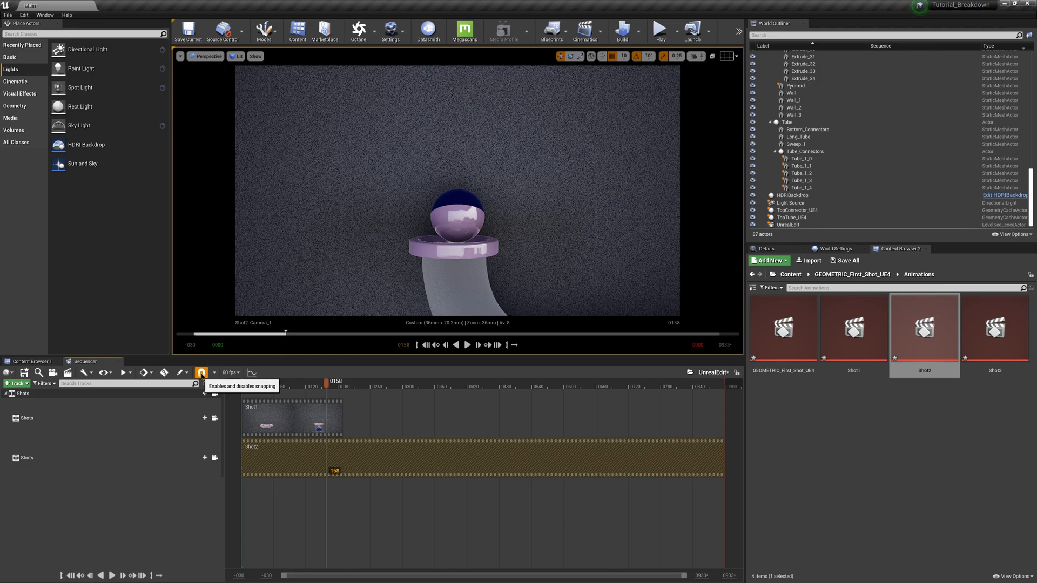
left_click_drag(242, 452, 344, 455)
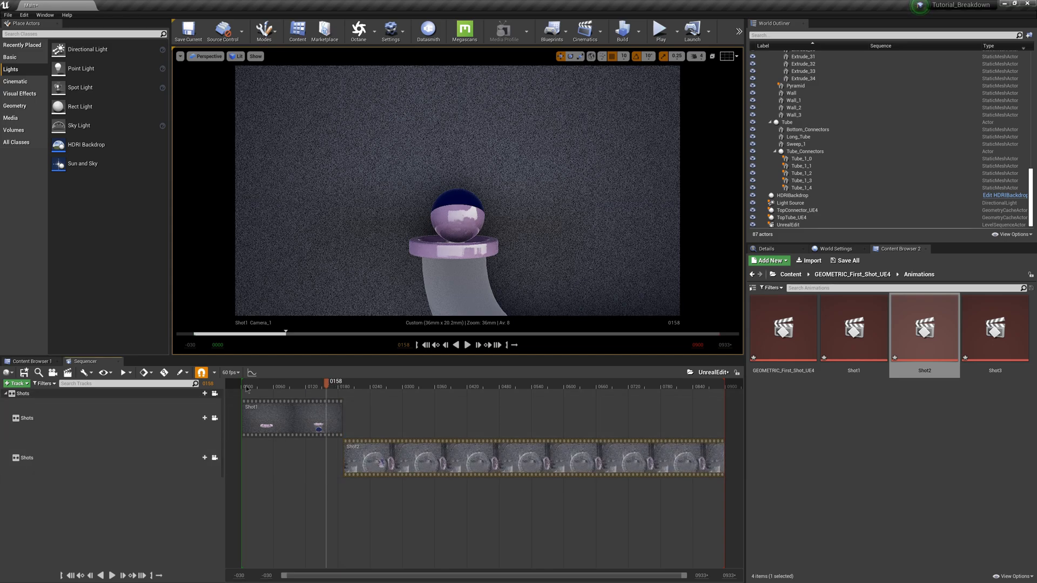
left_click(214, 393)
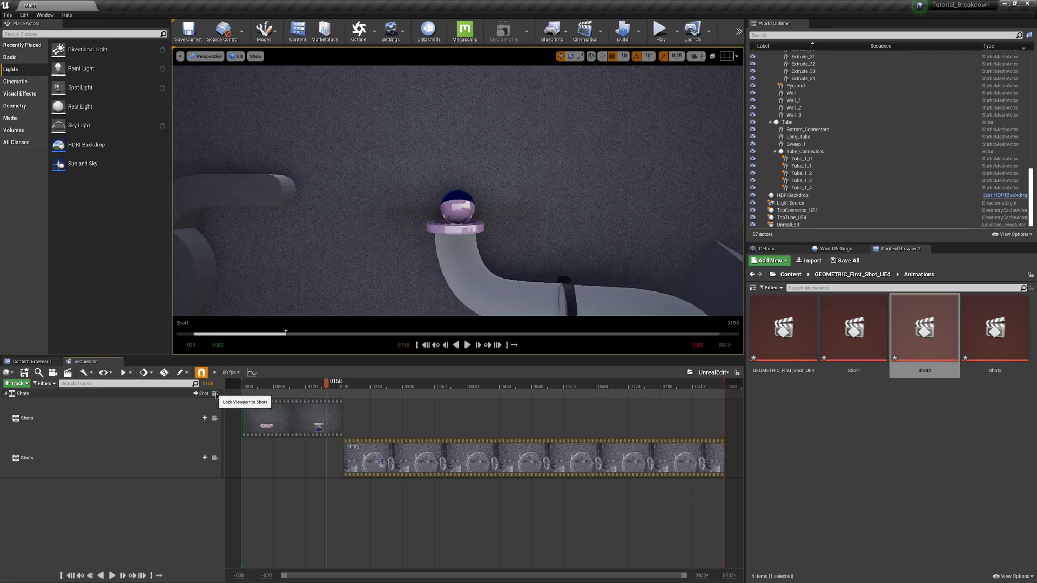
left_click(214, 394)
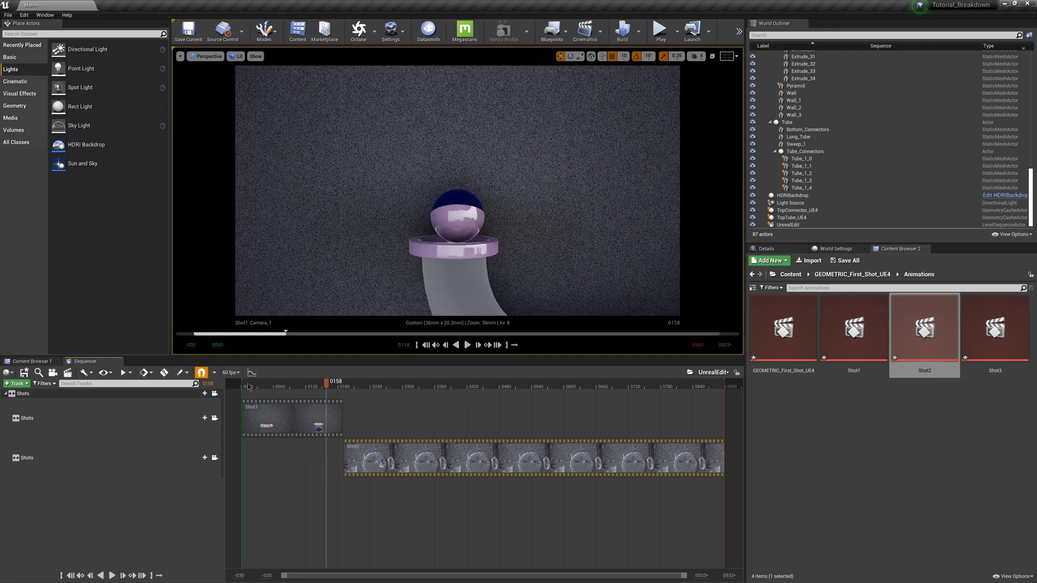
Step: Trim the end of Shot2 to frame 269 and add Shot3 on its own shots track, trimmed to start at that frame
left_click_drag(249, 387, 386, 398)
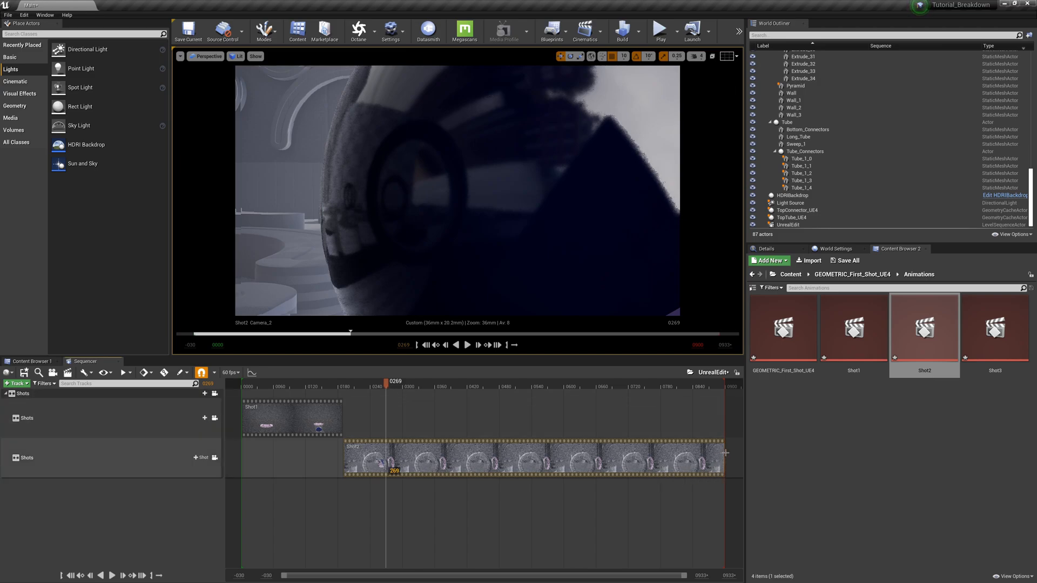
left_click_drag(725, 453, 387, 468)
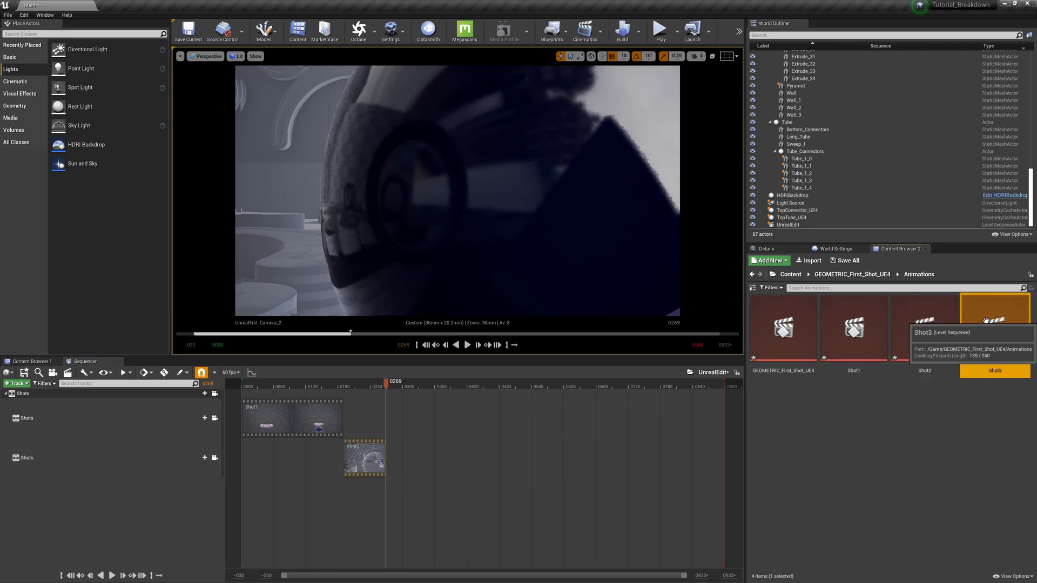
left_click_drag(995, 330, 321, 525)
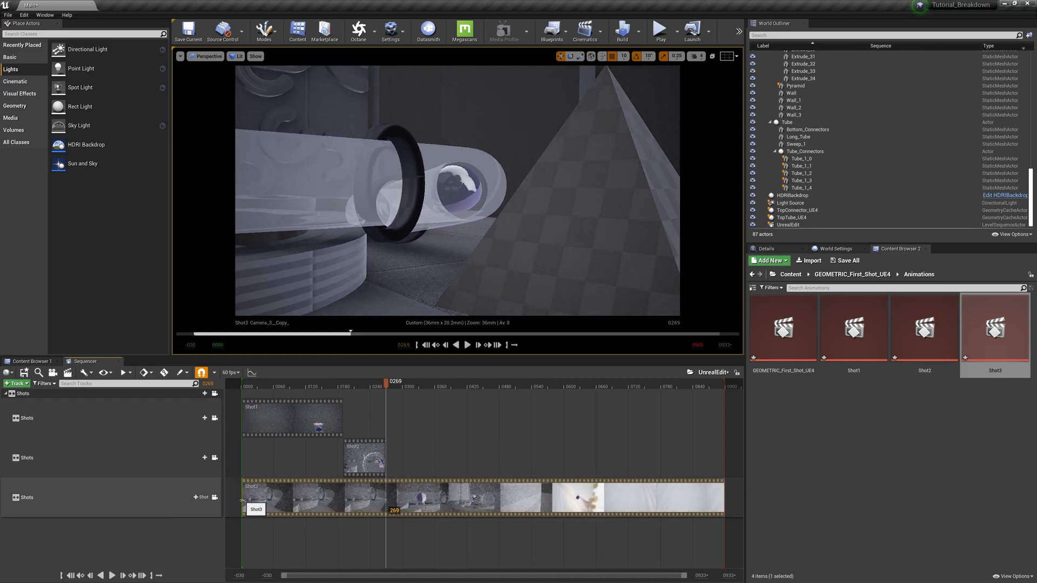
left_click_drag(241, 501, 386, 500)
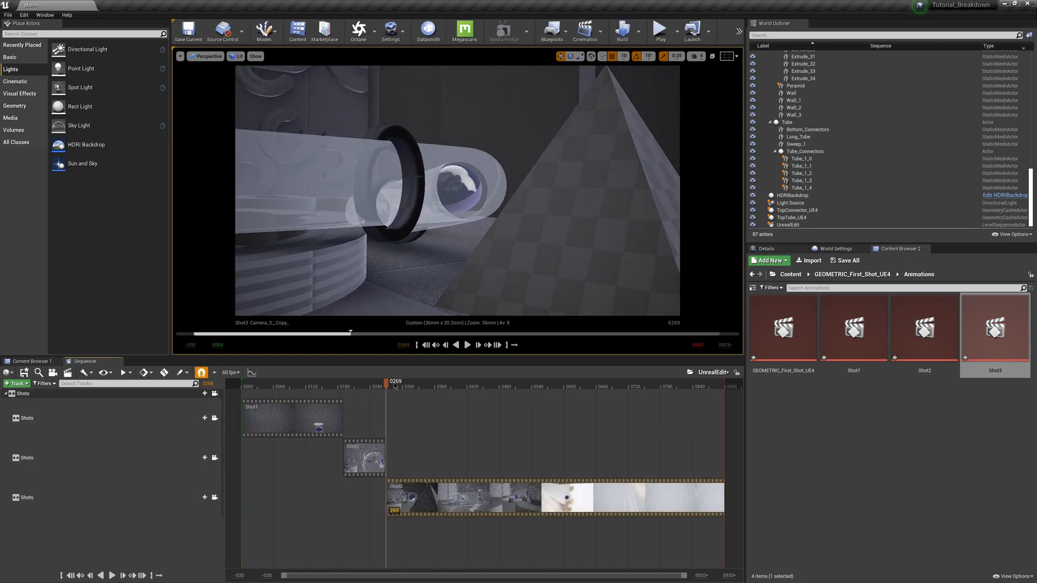
Step: Trim the end of Shot3 to frame 365 and set UnrealEdit's playback end at that frame with looping on
left_click_drag(395, 385, 439, 390)
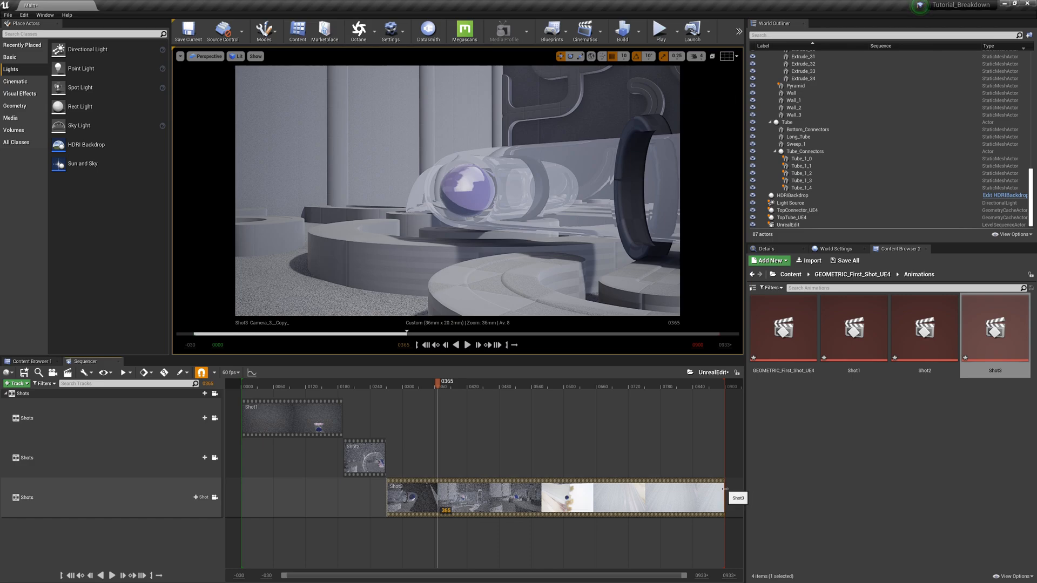
left_click_drag(724, 489, 437, 489)
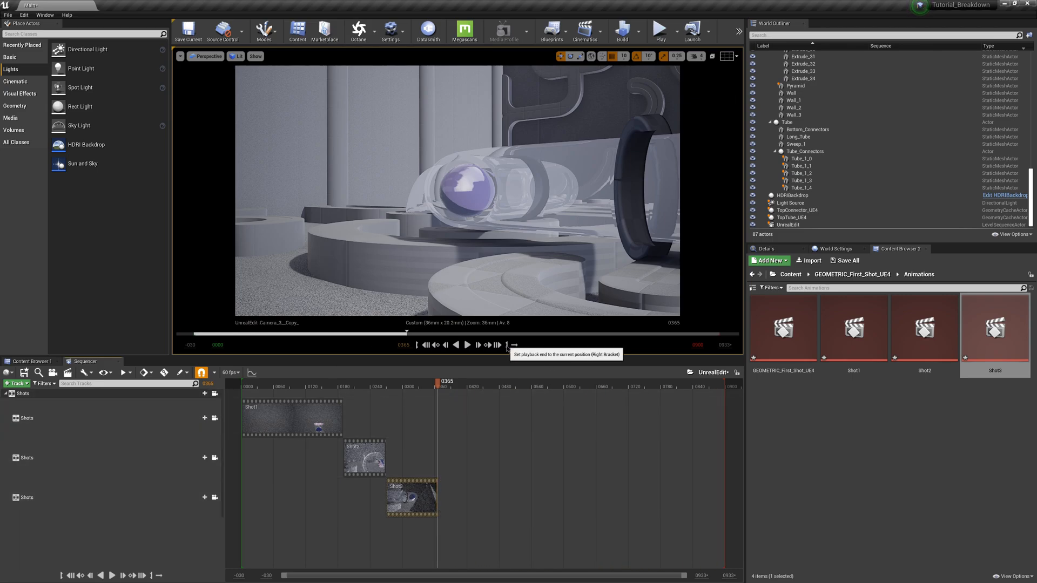
left_click(506, 345)
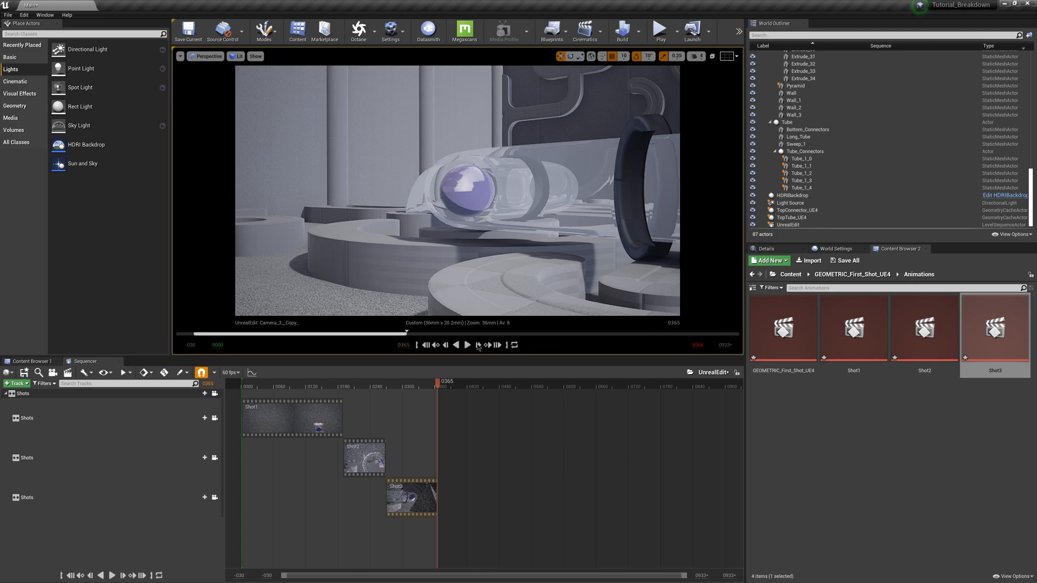
left_click(478, 346)
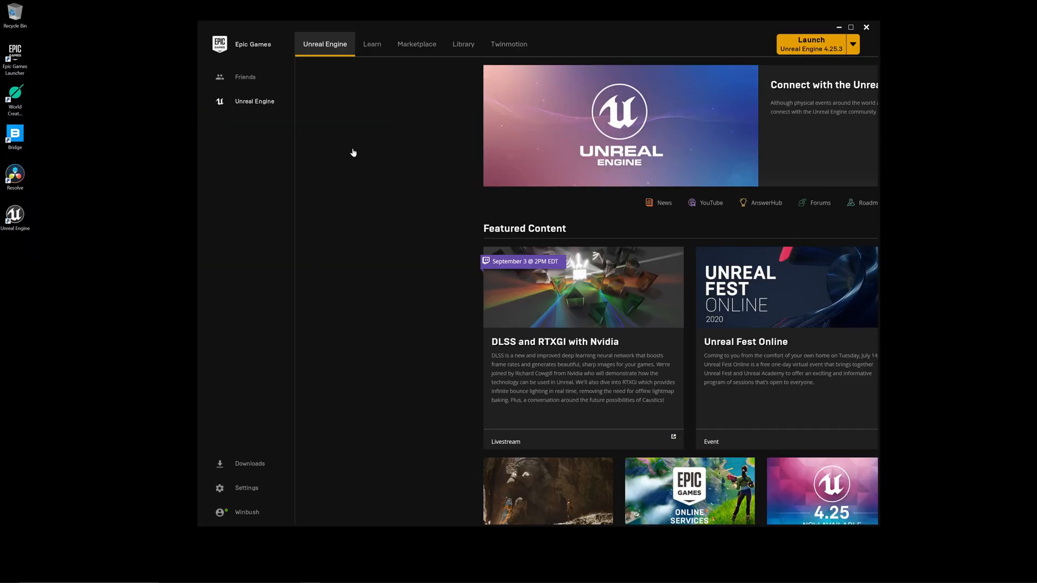
Step: Switch to the Epic Games Launcher and preview 4K Materials: Wood Flooring Vol.01 from the Marketplace's Permanently Free Collection
left_click(416, 44)
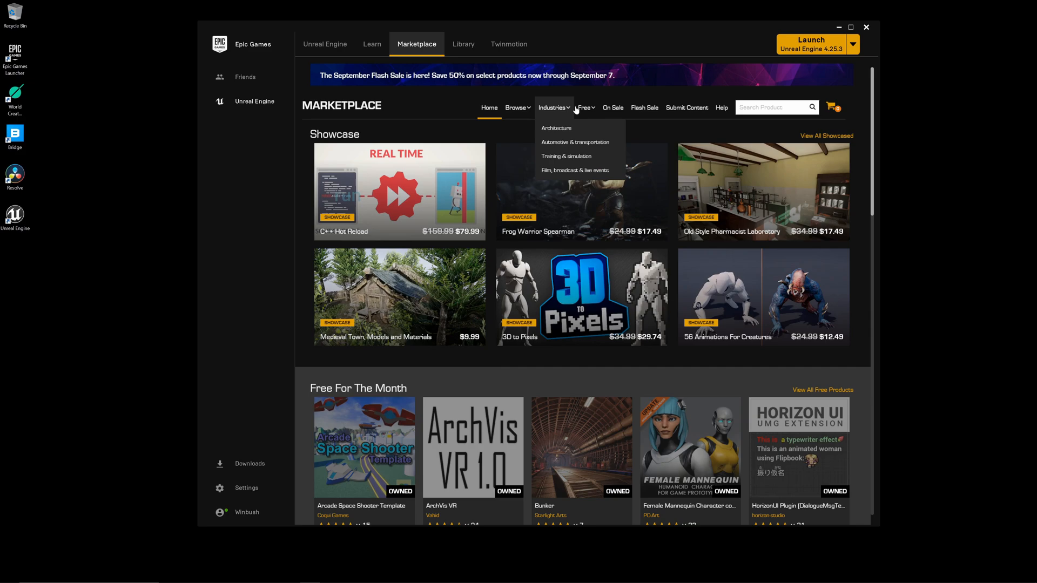
mouse_move(584, 110)
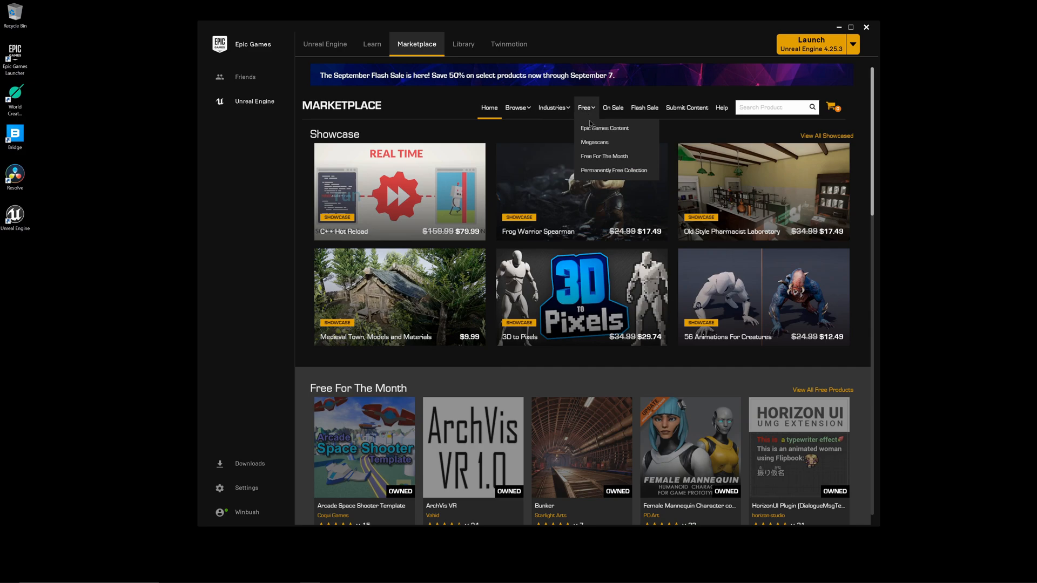
left_click(612, 171)
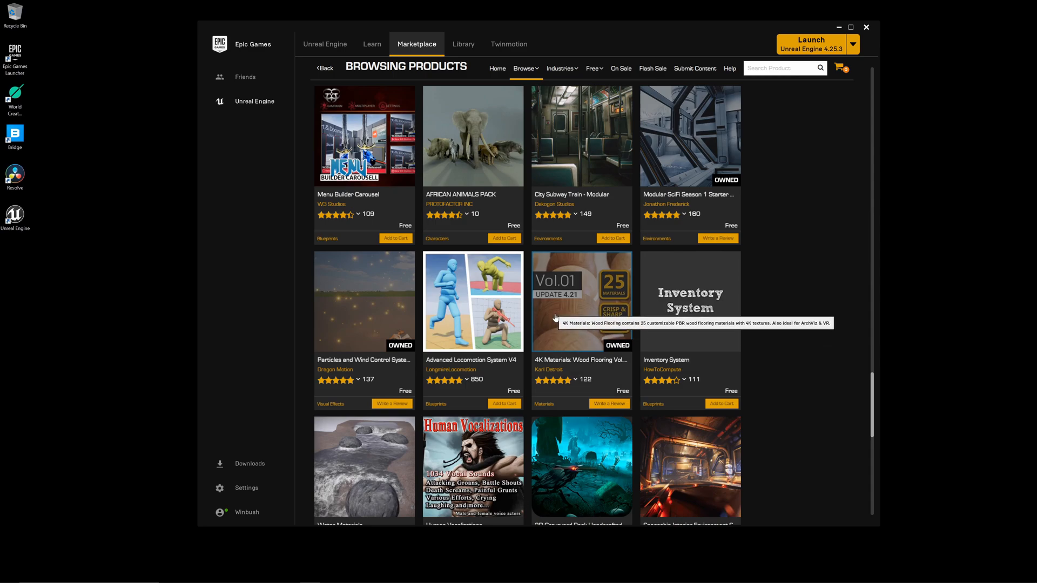
left_click(560, 362)
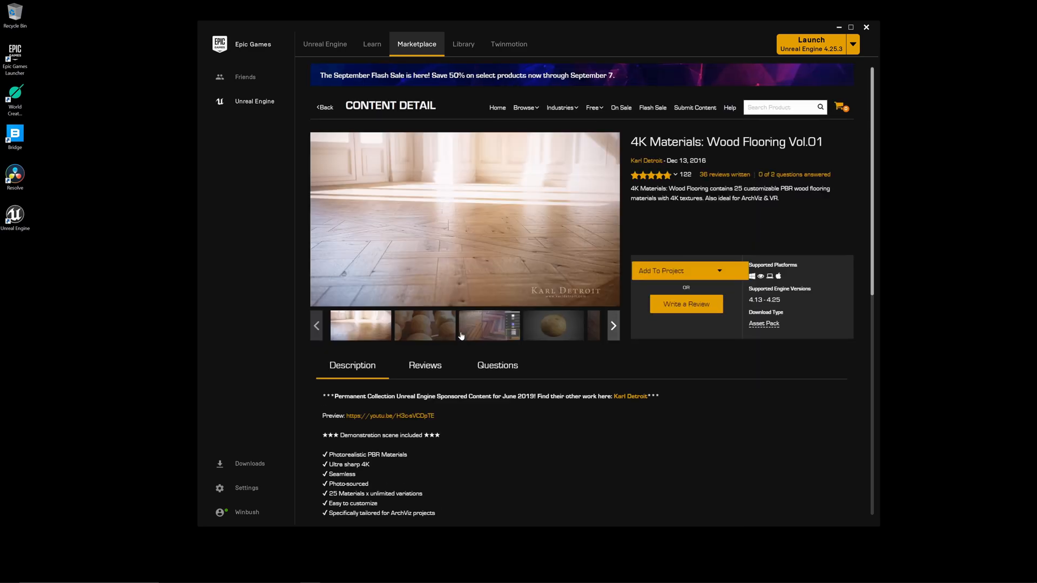
left_click(431, 324)
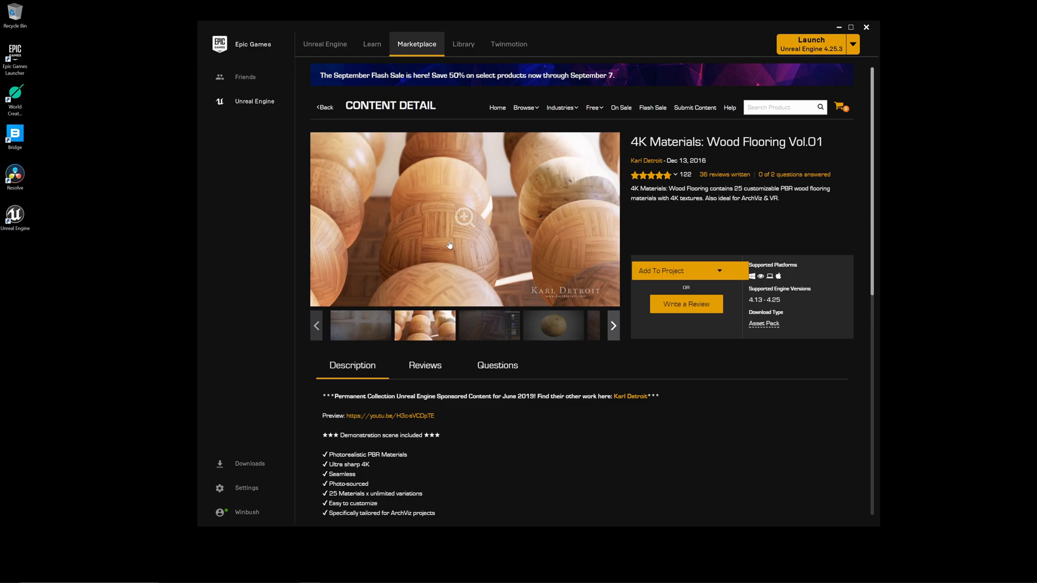
Step: Add the 4K Materials: Wood Flooring Vol.01 pack to the Tutorial_Breakdown project
left_click(653, 272)
scroll(599, 271, "down", 3)
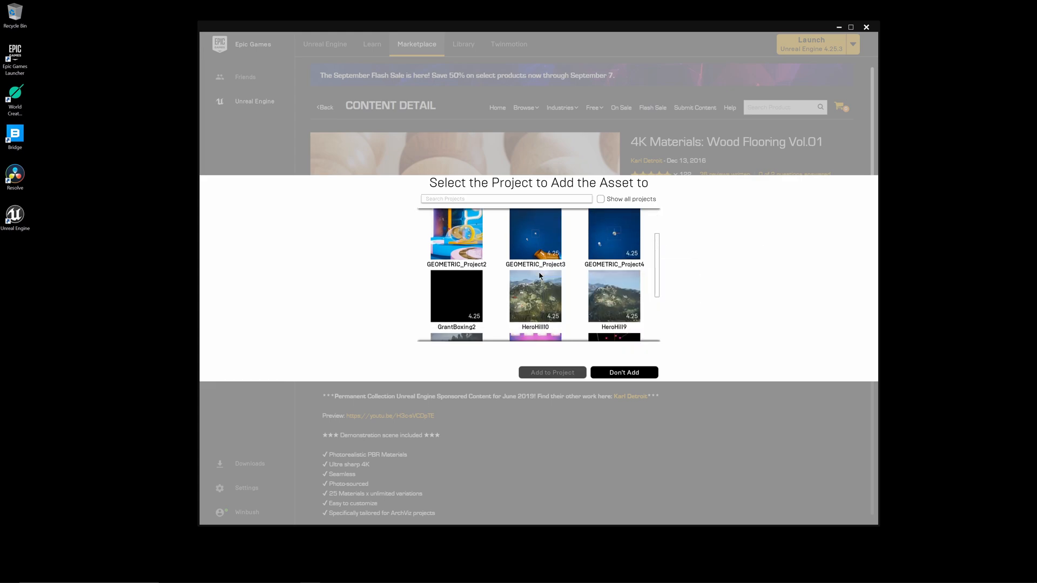
scroll(541, 281, "down", 5)
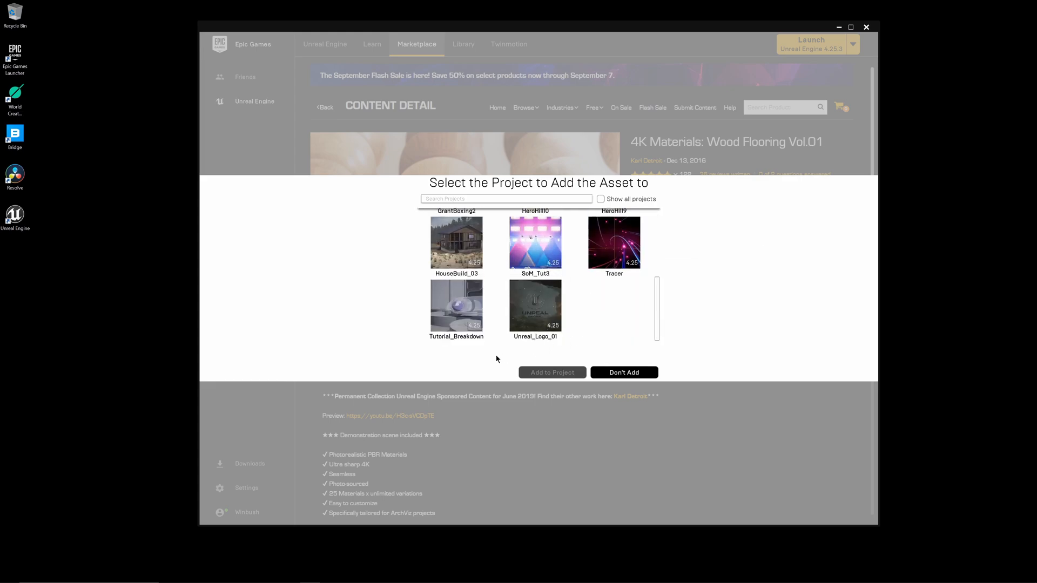
left_click(442, 319)
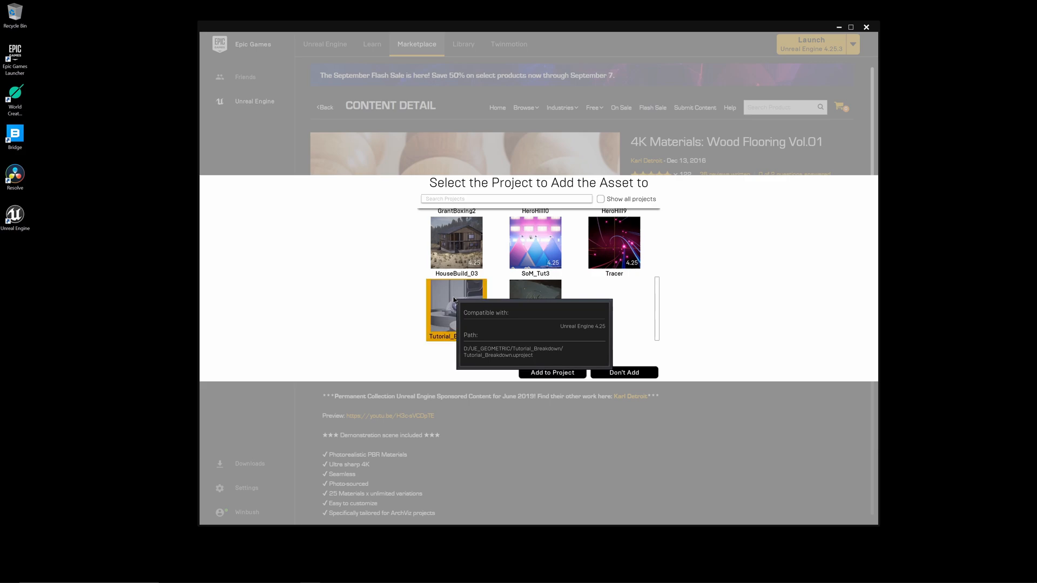
left_click(556, 377)
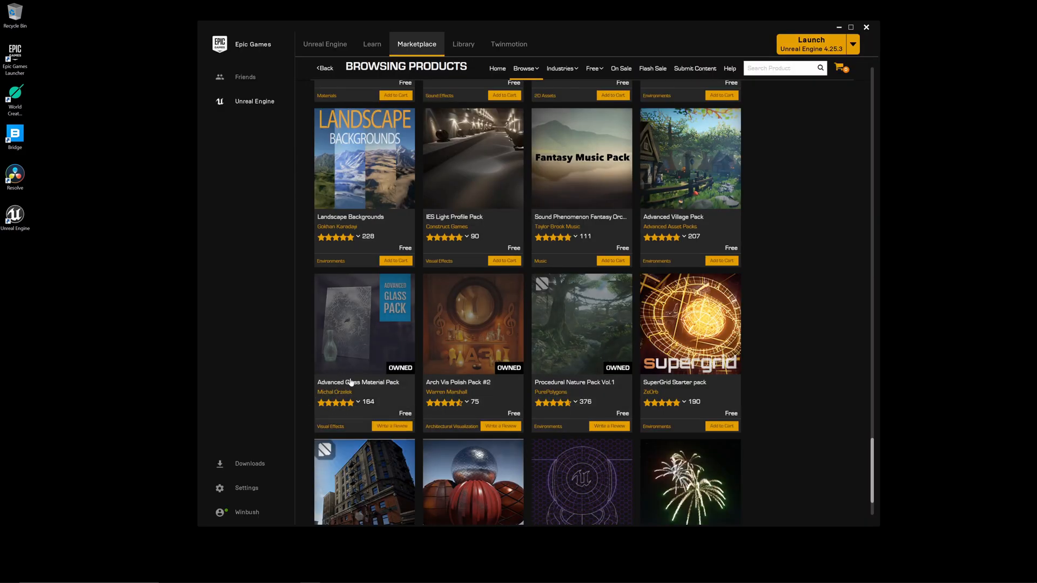
Step: Preview the Advanced Glass Material Pack in the free collection and add it to the Tutorial_Breakdown project
left_click(358, 349)
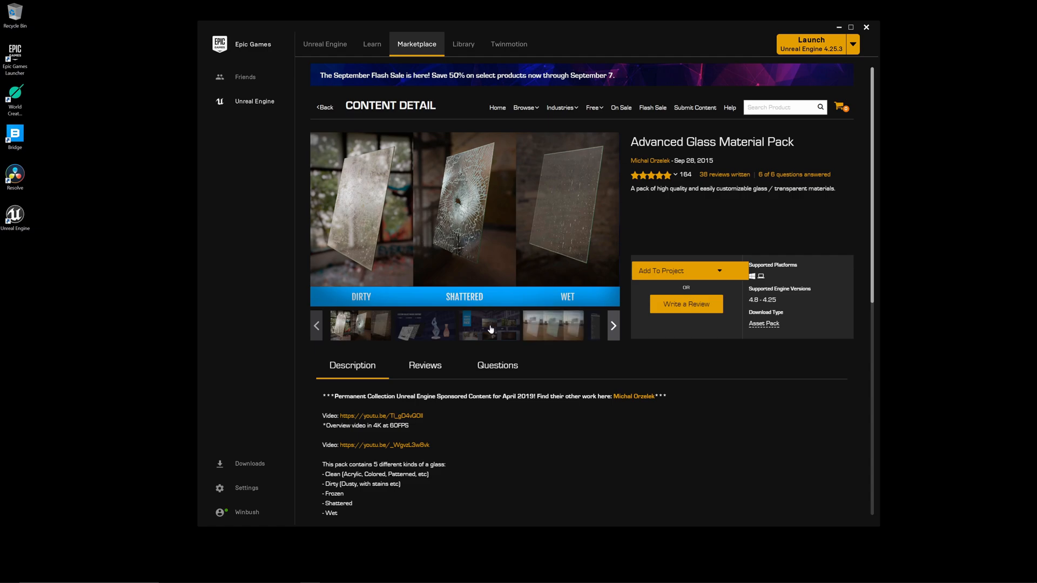
left_click(471, 331)
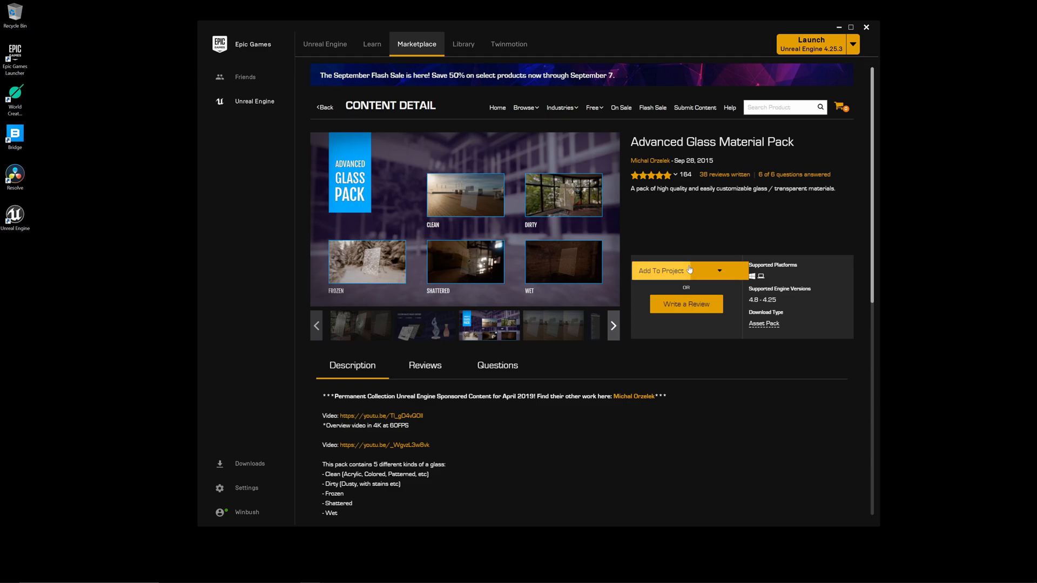
left_click(661, 273)
scroll(573, 273, "down", 2)
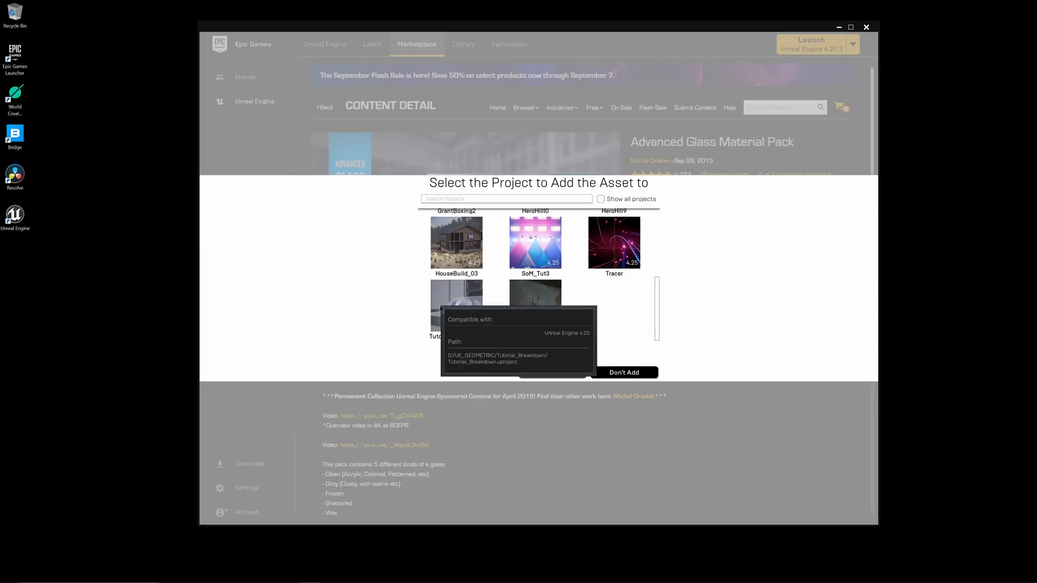
left_click(446, 310)
left_click(553, 373)
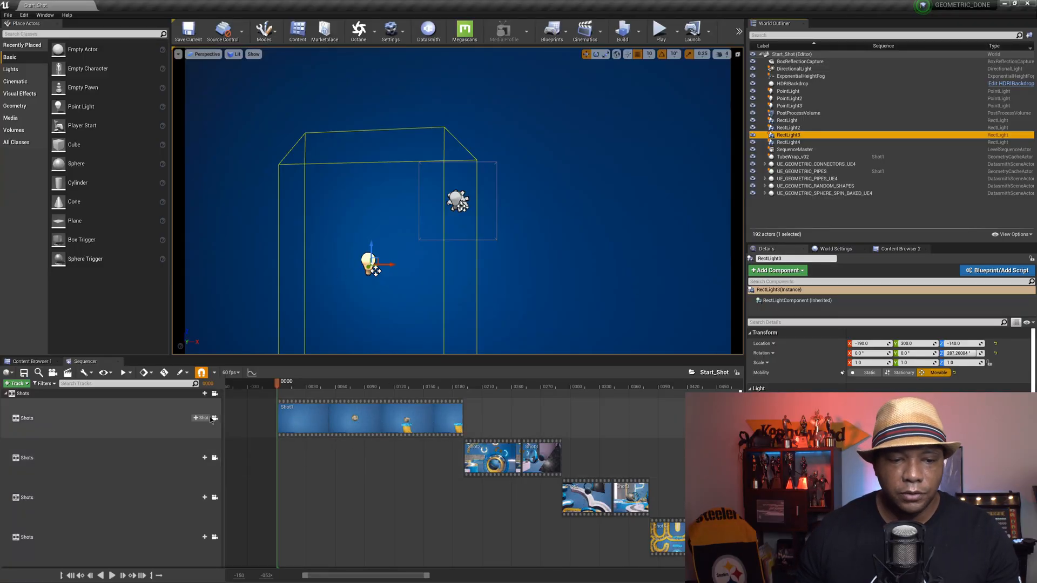
Step: In the GEOMETRIC_DONE project in Unreal Editor, change the viewport type to Cinematic Viewport and clear the actor selection
left_click(207, 55)
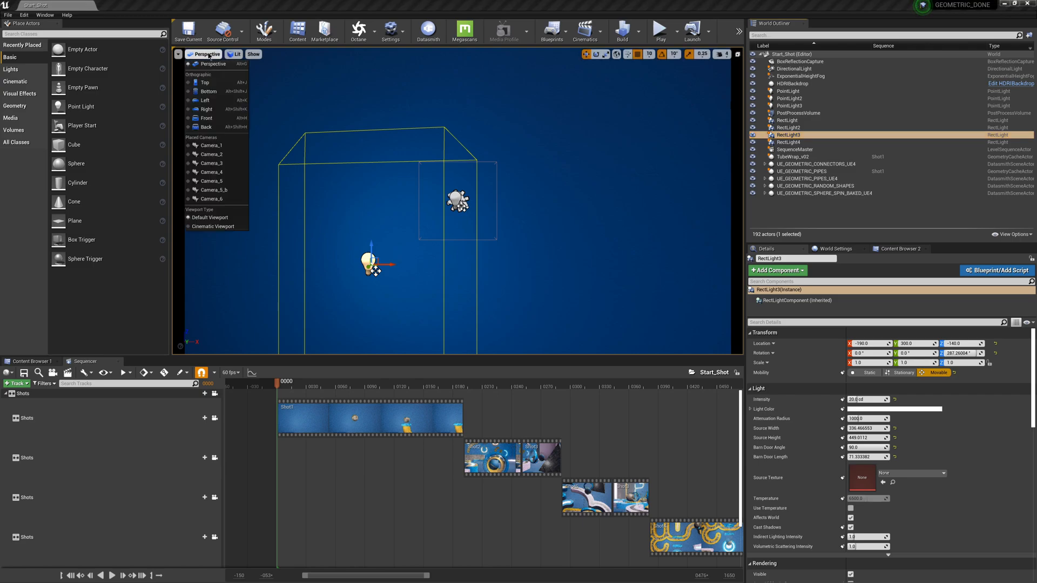
left_click(213, 226)
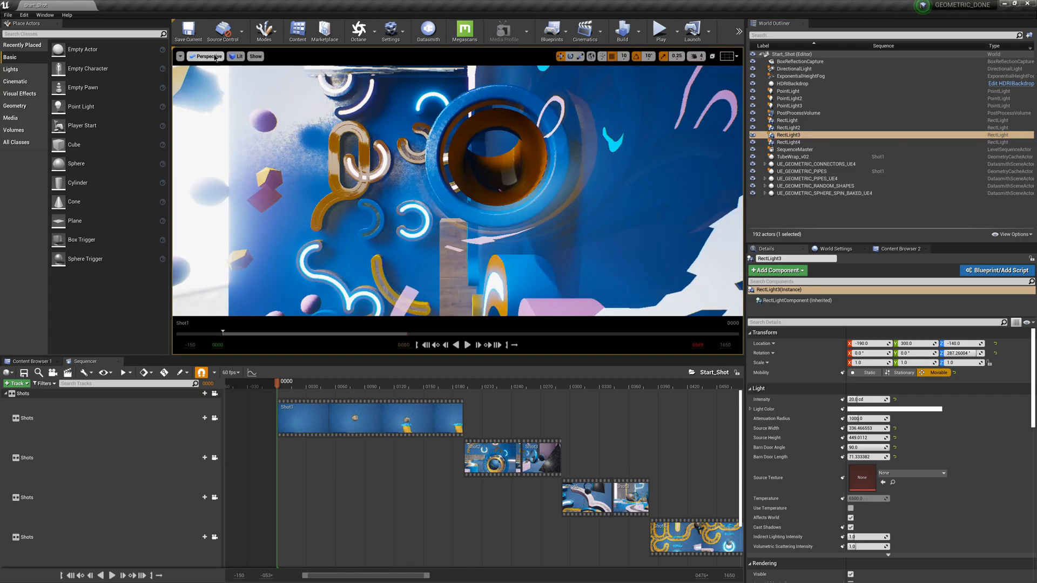
left_click(207, 56)
left_click(196, 442)
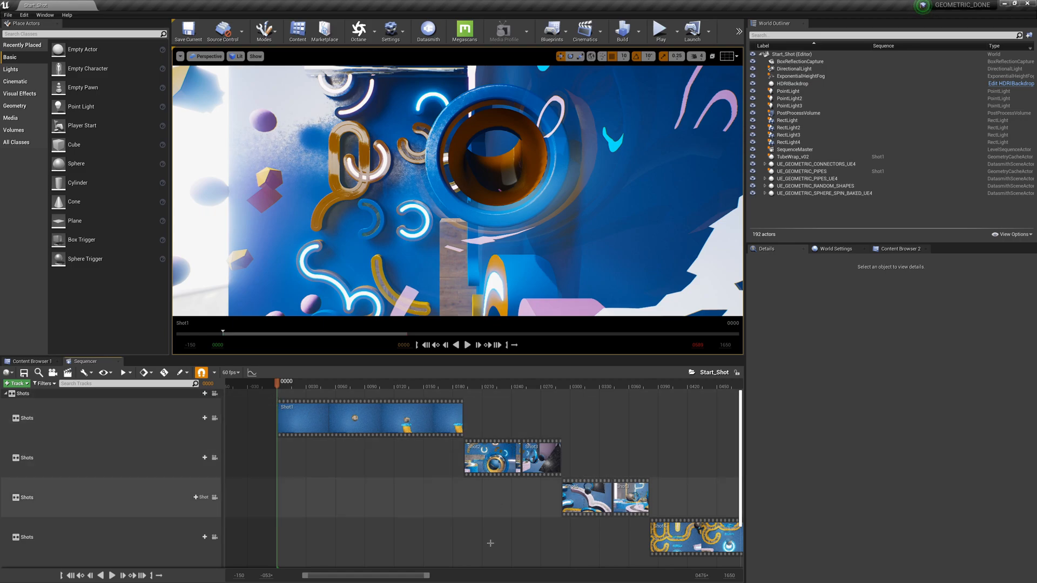
Step: Widen Start_Shot's visible timeline to cover all shots, lock the viewport to the shots, and play the sequence
left_click_drag(430, 577, 474, 579)
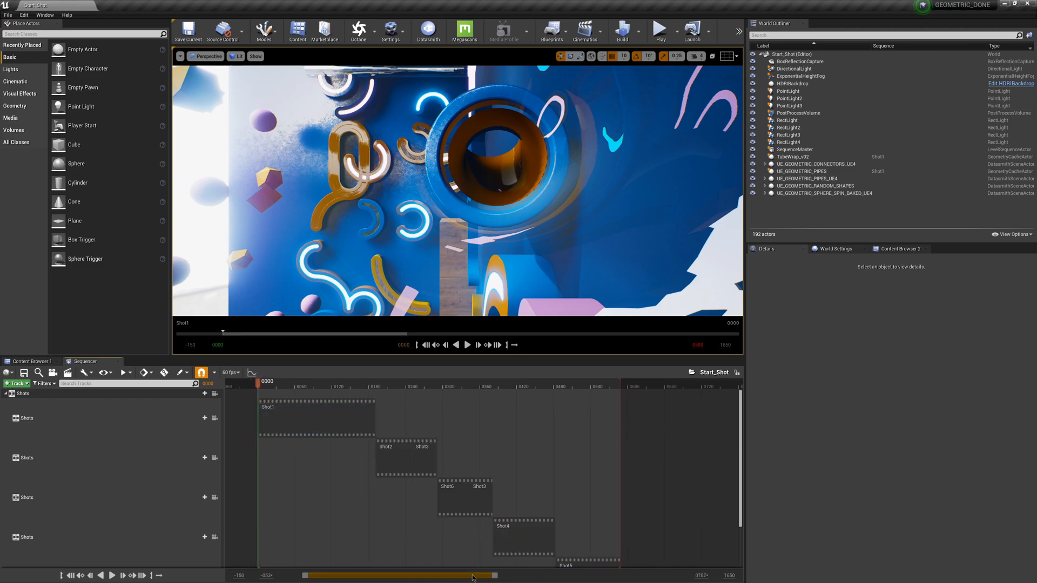
scroll(531, 517, "down", 2)
scroll(531, 516, "up", 2)
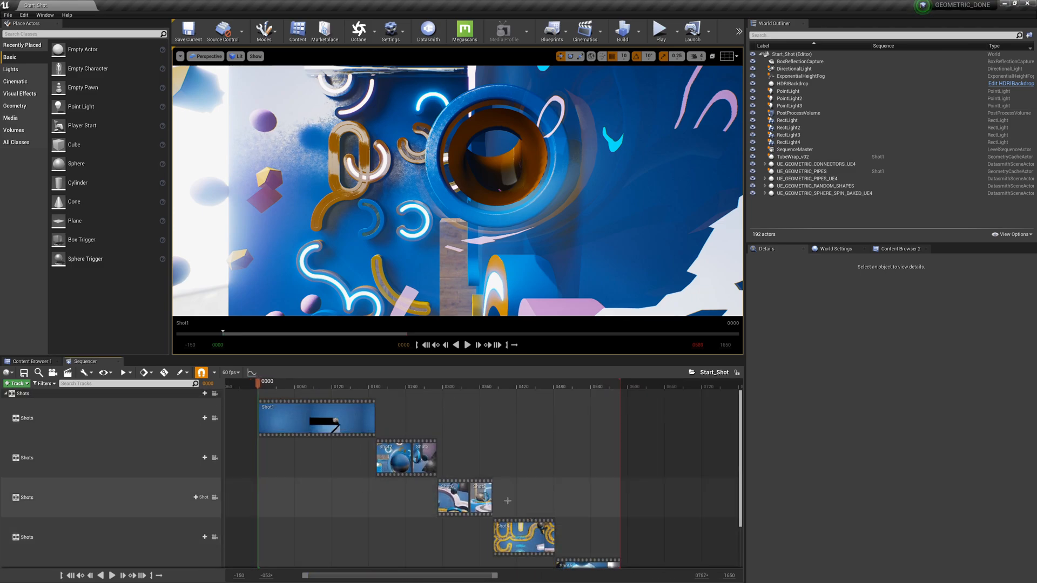
left_click(215, 393)
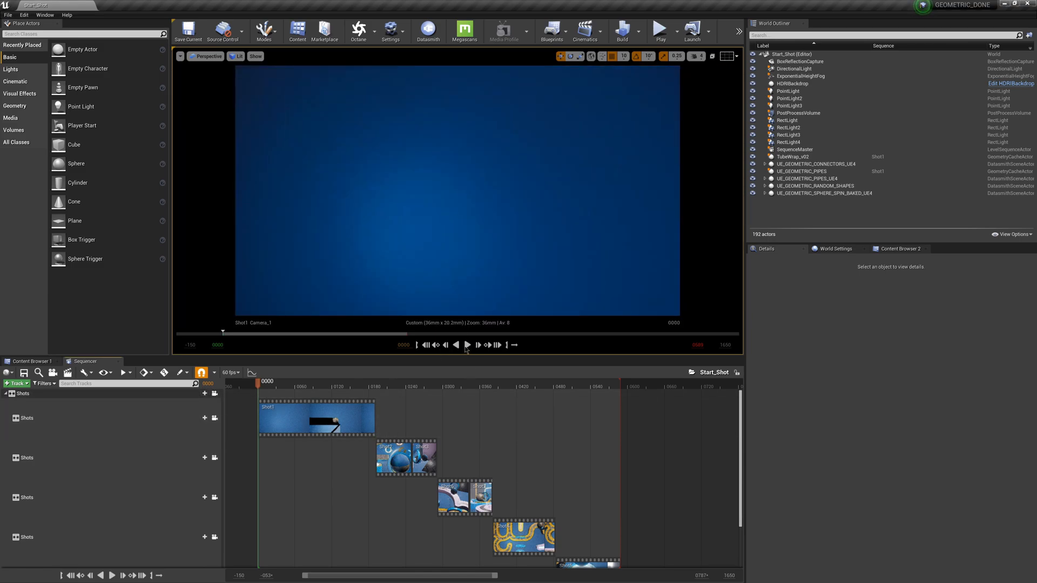
left_click(467, 345)
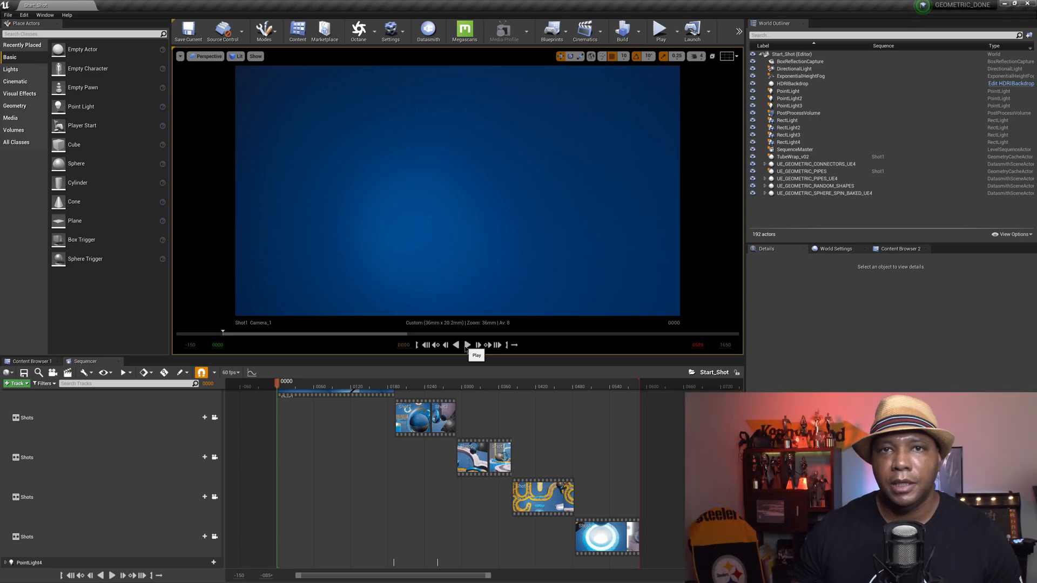
Step: Scrub Start_Shot to frame 256, select PostProcessVolume, and display the Visual Effects category of placeable actors
left_click(419, 386)
left_click_drag(423, 389, 436, 387)
left_click(793, 114)
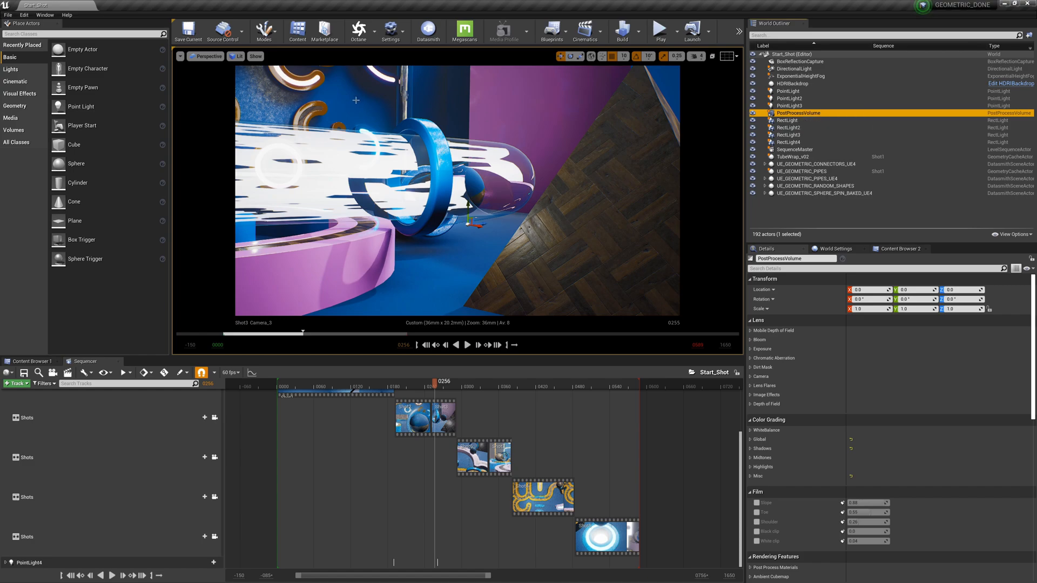
left_click(16, 96)
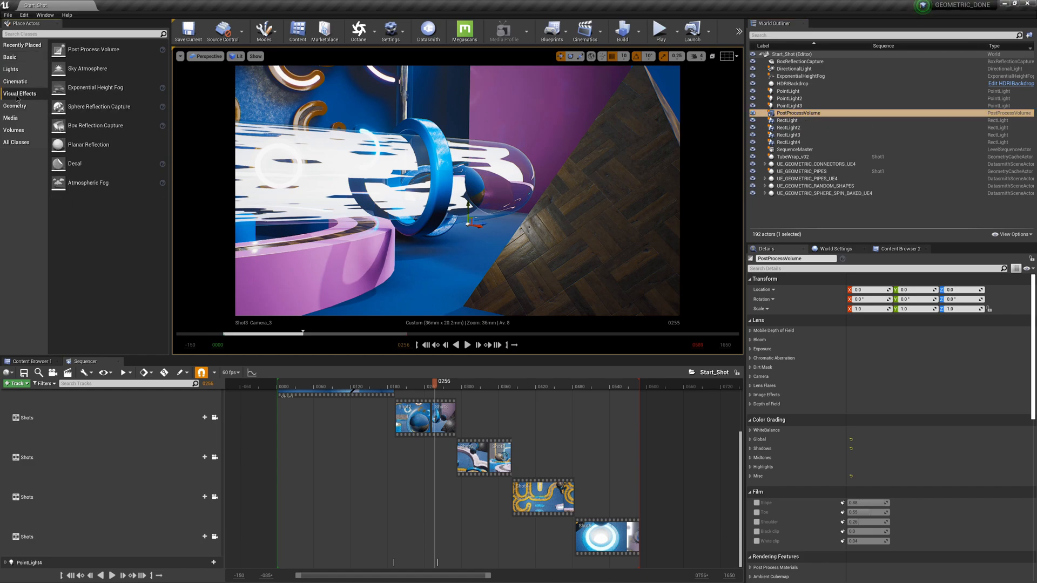
left_click(88, 69)
Step: Expand the Bloom settings of PostProcessVolume and toggle the Convolution method override off and on to compare the glow
scroll(799, 341, "down", 1)
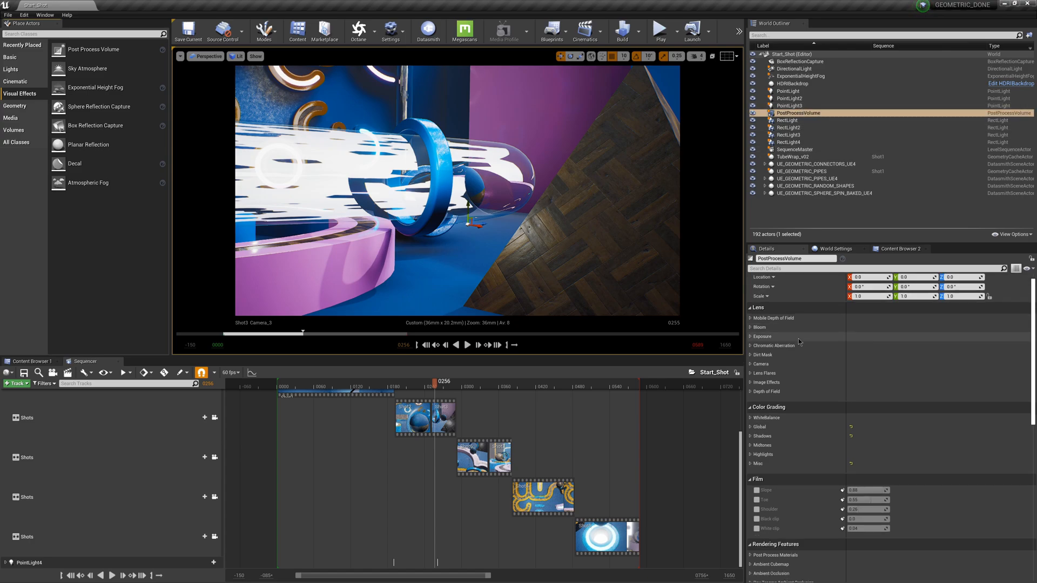
scroll(802, 339, "down", 2)
scroll(806, 335, "up", 1)
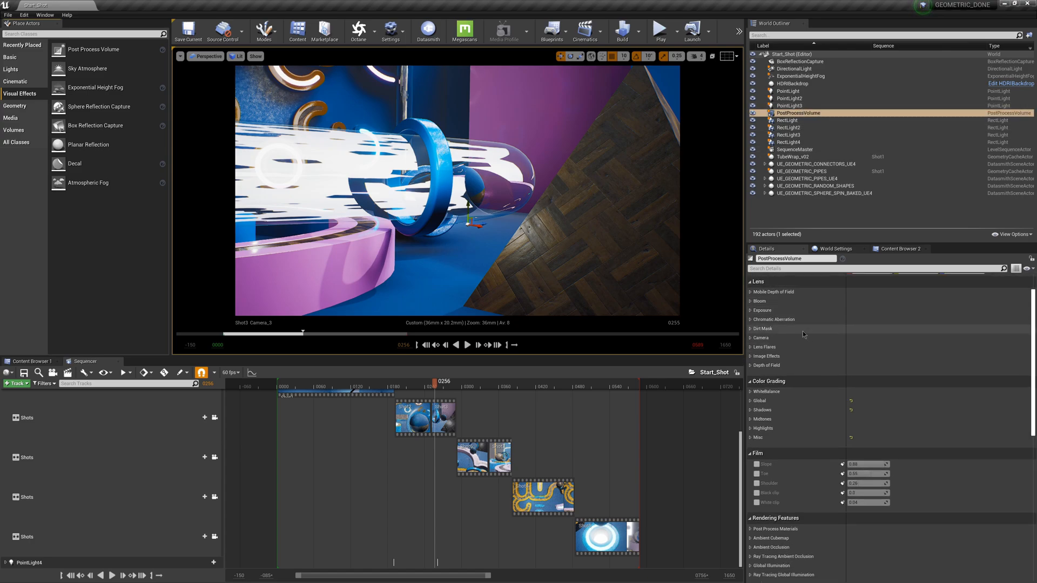
left_click(754, 302)
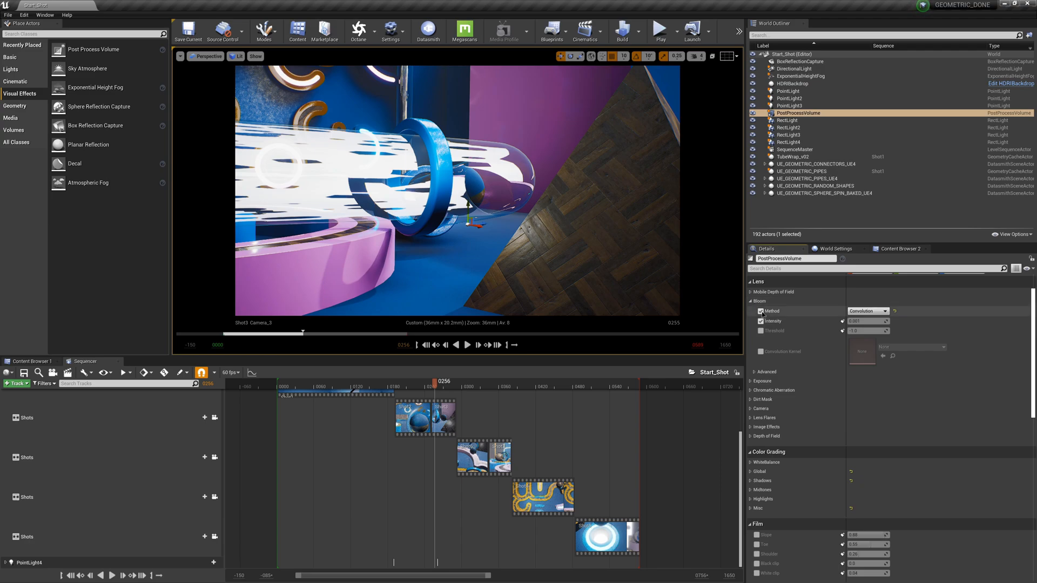
left_click(760, 312)
left_click(761, 312)
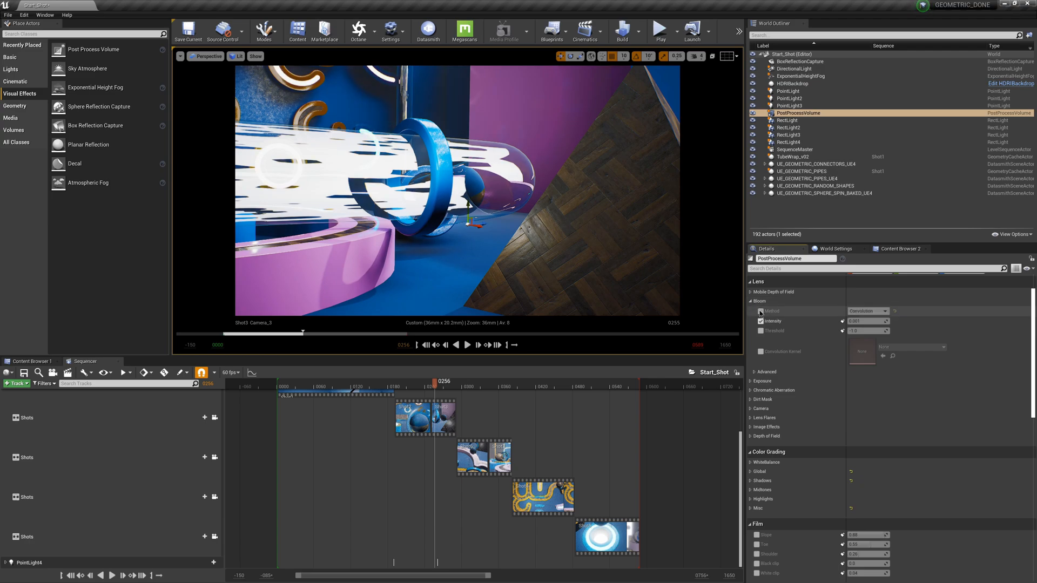
scroll(486, 475, "up", 3)
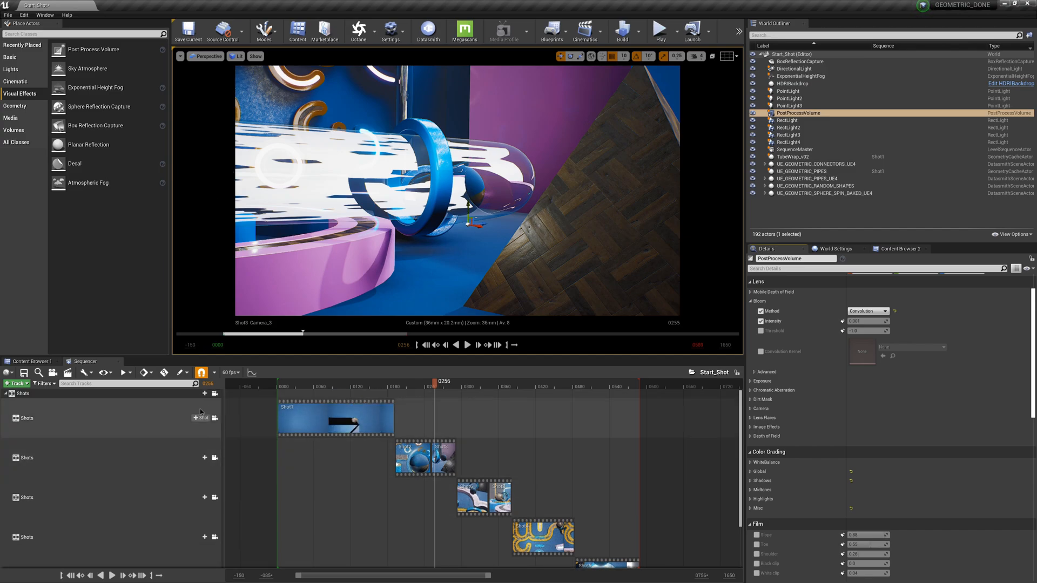
Step: Focus the view on PostProcessVolume and toggle its Bloom Convolution method override repeatedly to compare the glow on the light tubes
left_click(798, 113)
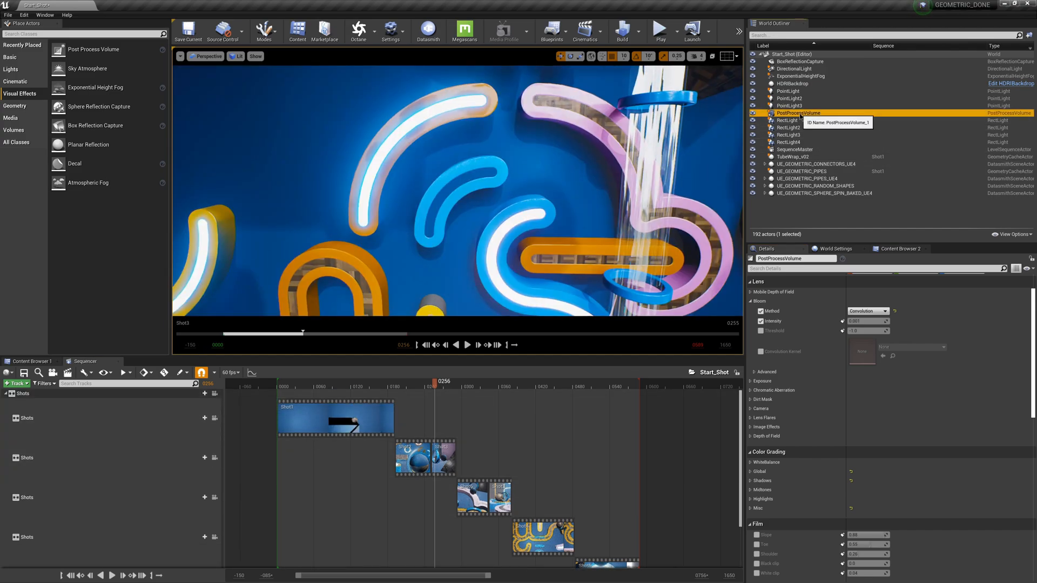
left_click(761, 312)
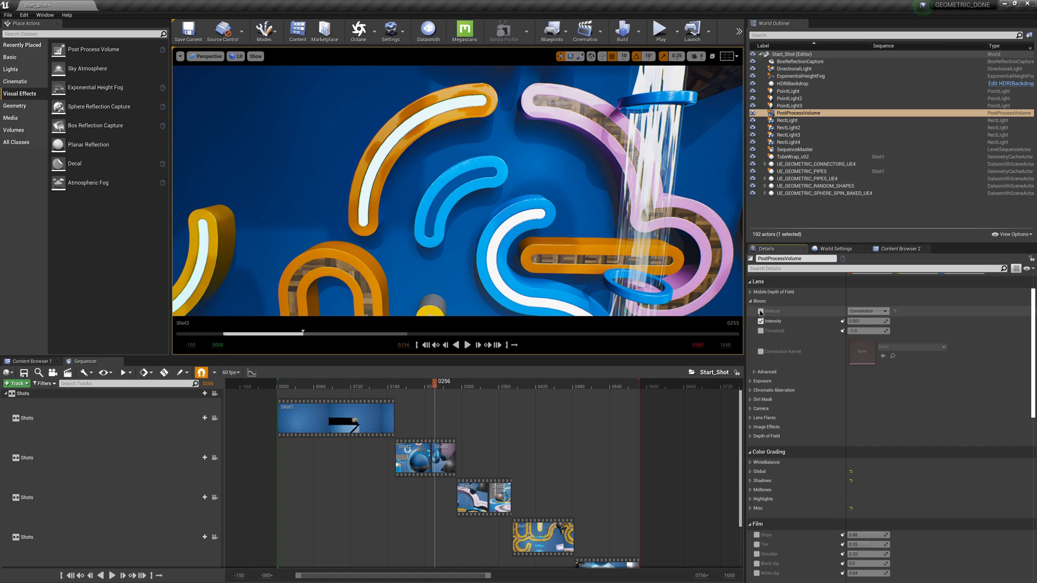
left_click(761, 312)
left_click(761, 311)
left_click(761, 312)
left_click(761, 312)
left_click(761, 312)
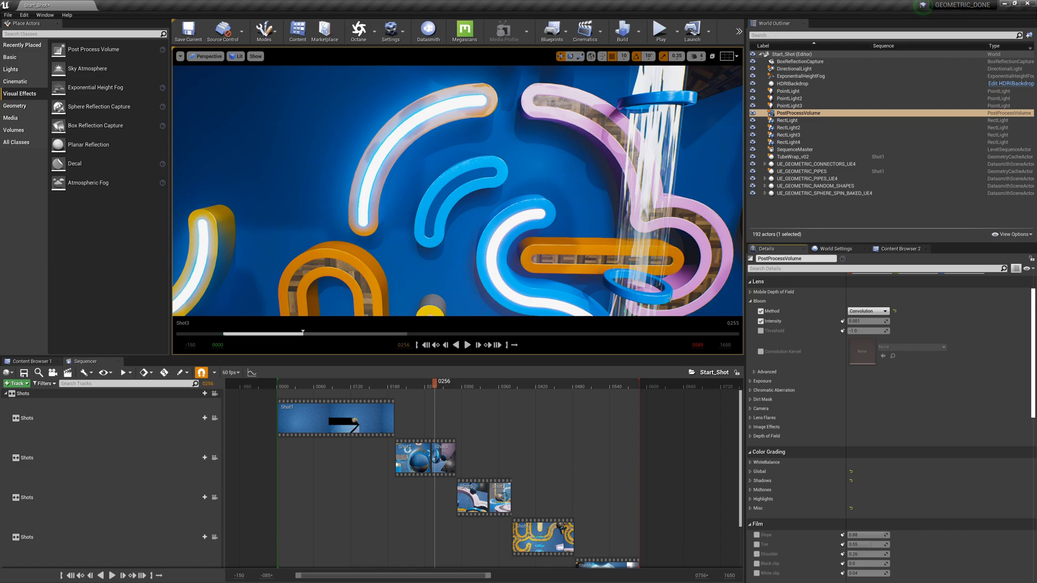
Step: Expand PostProcessVolume's Chromatic Aberration settings, try a different Intensity, and undo the change
scroll(800, 383, "down", 3)
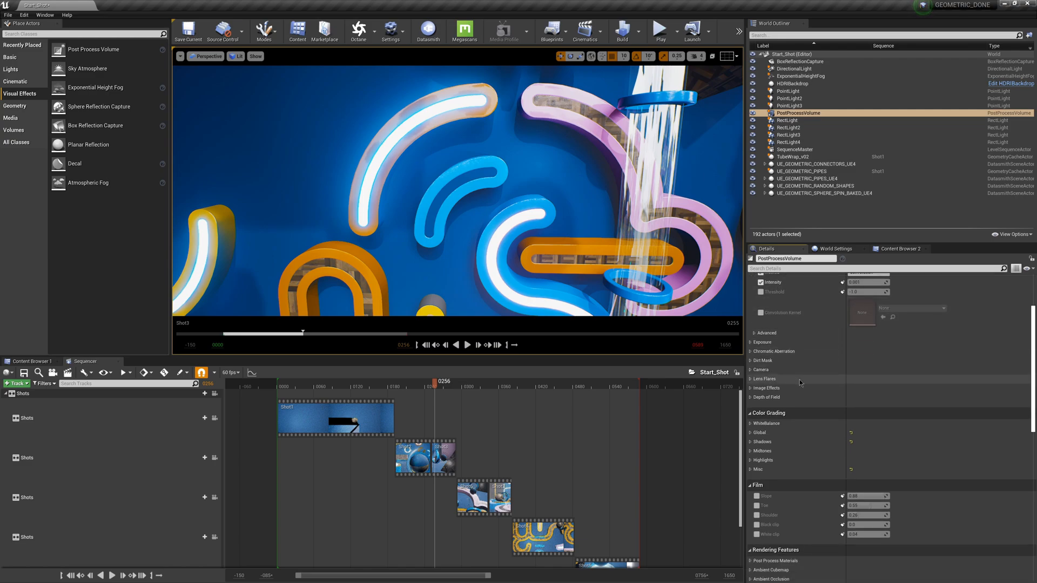
left_click(773, 352)
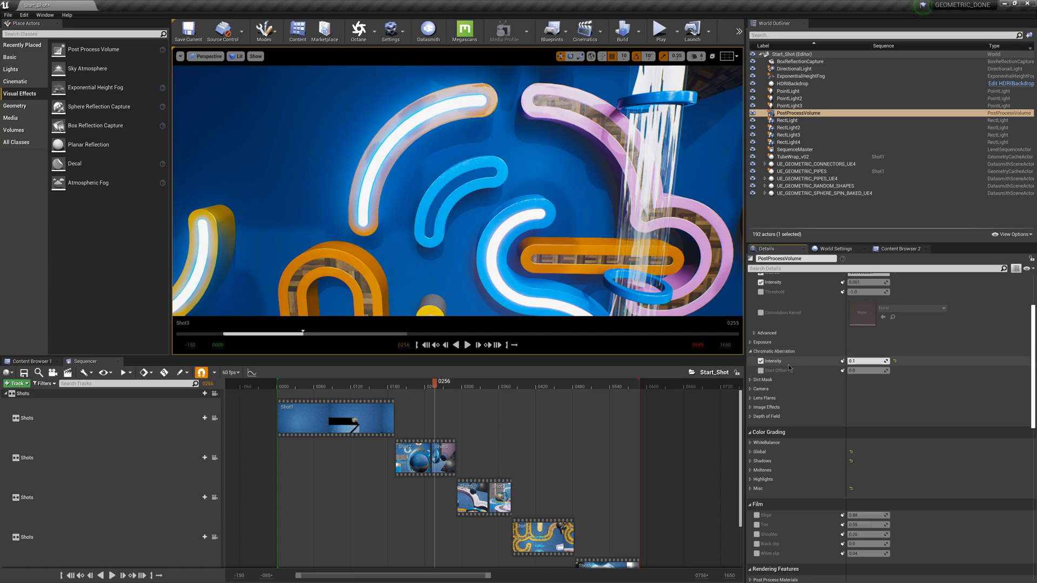
mouse_move(860, 361)
left_mouse_down()
mouse_move(918, 361)
mouse_move(866, 360)
left_mouse_up()
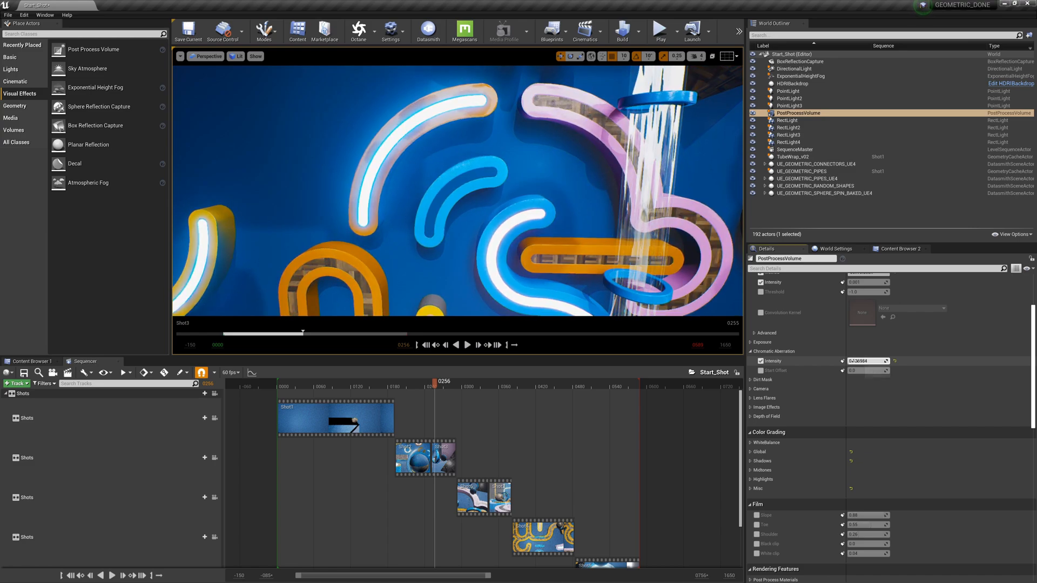
key("ctrl+z")
Step: Expand the Lens Flares settings and examine the overridden Intensity and BokehSize
scroll(878, 389, "down", 1)
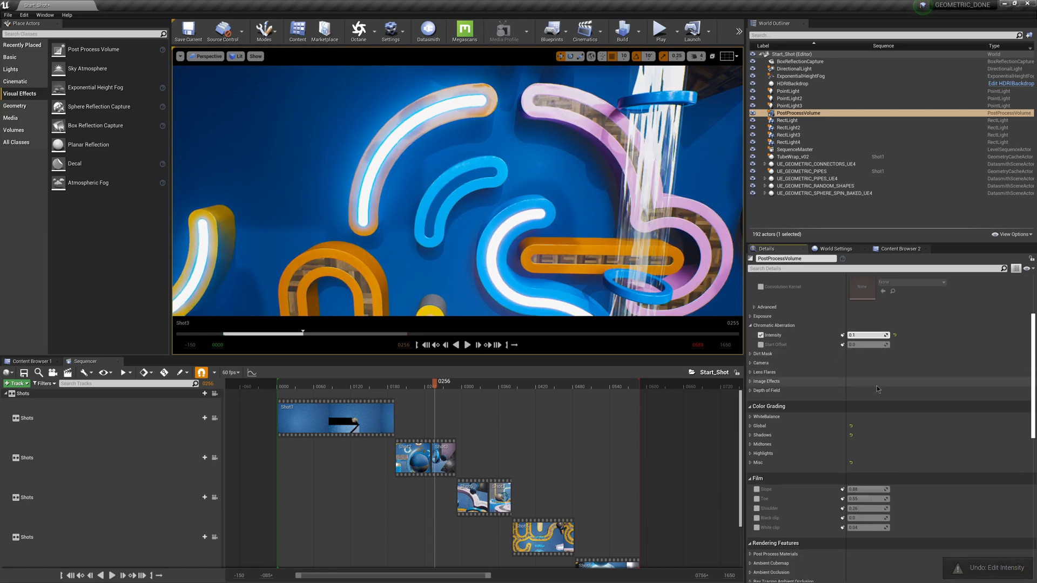
scroll(877, 389, "down", 3)
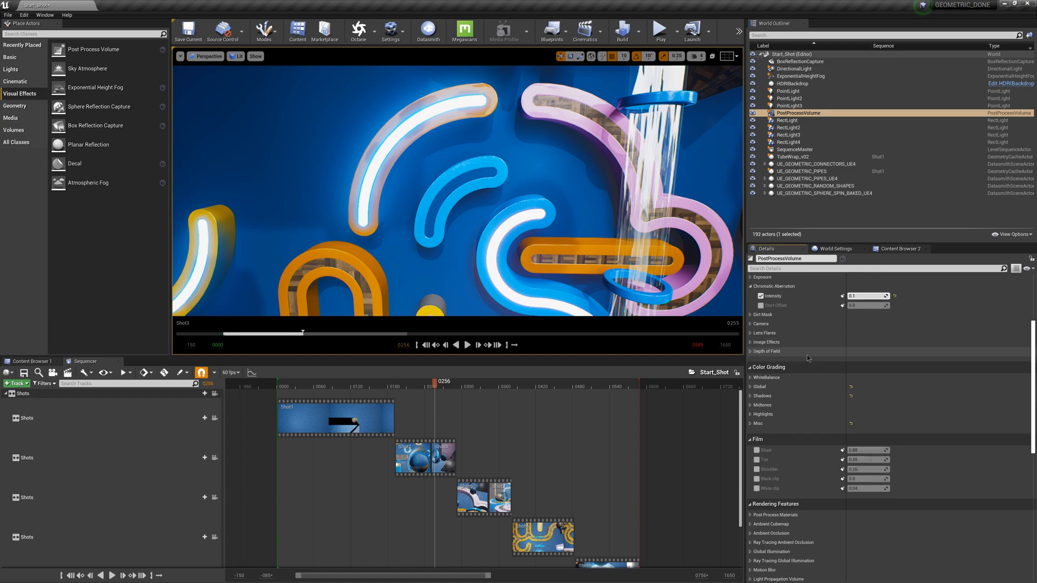
left_click(750, 334)
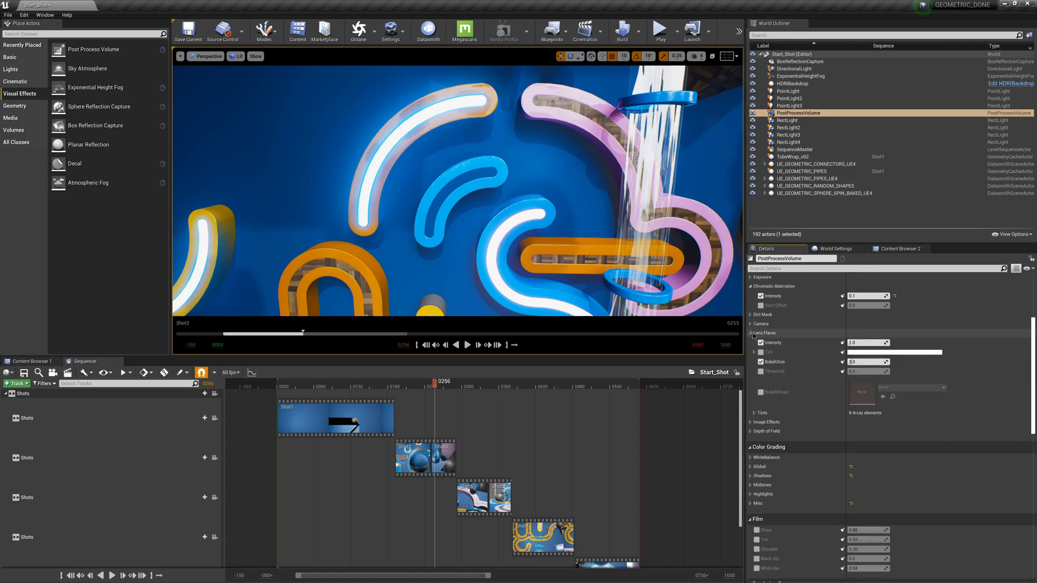
scroll(752, 336, "down", 10)
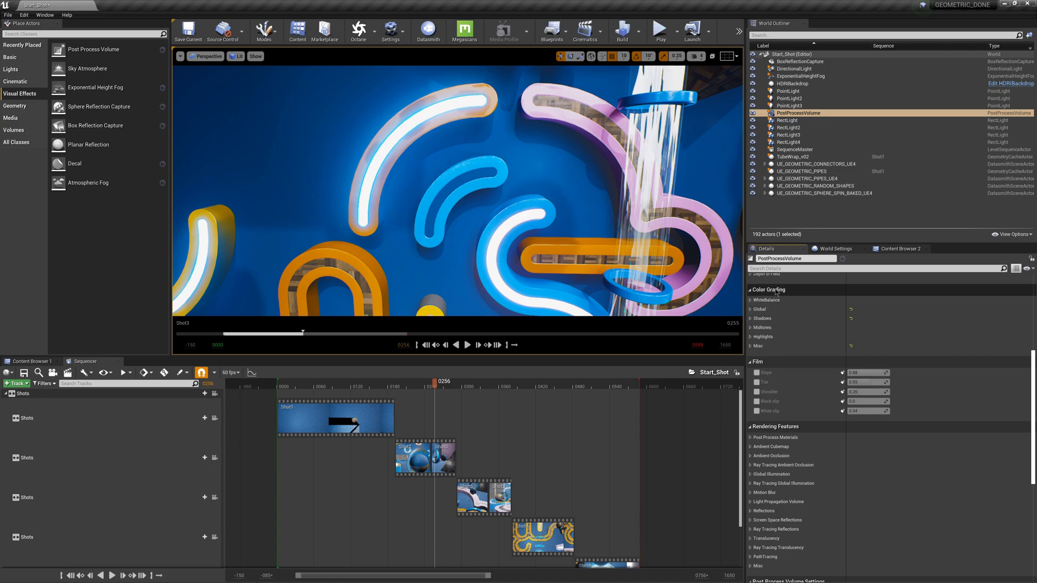
Step: Expand the Global color grading settings, lock the viewport to the shots again, and scrub Start_Shot to frame 407
left_click(750, 310)
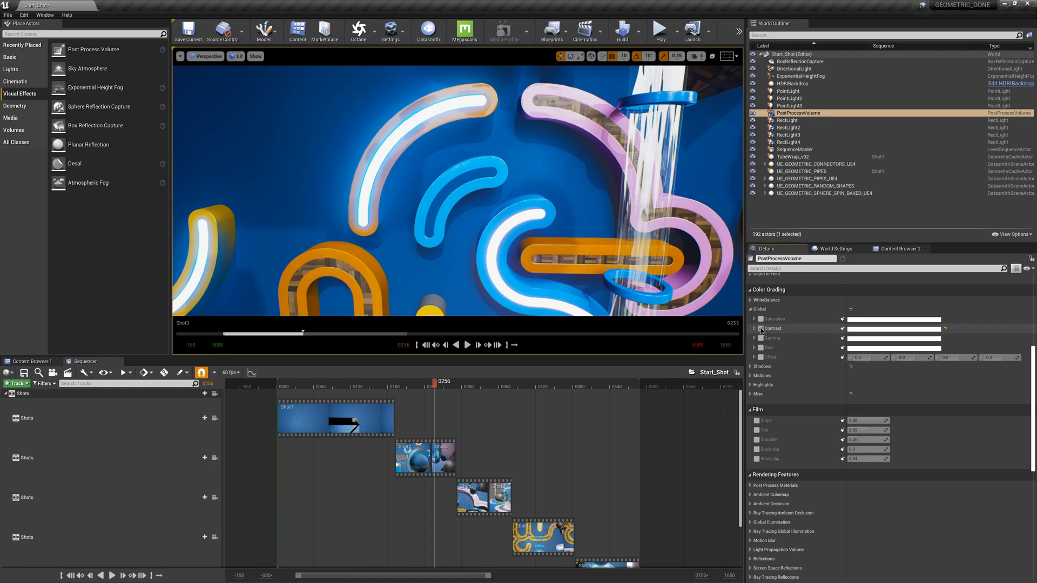
left_click(215, 394)
left_click(476, 387)
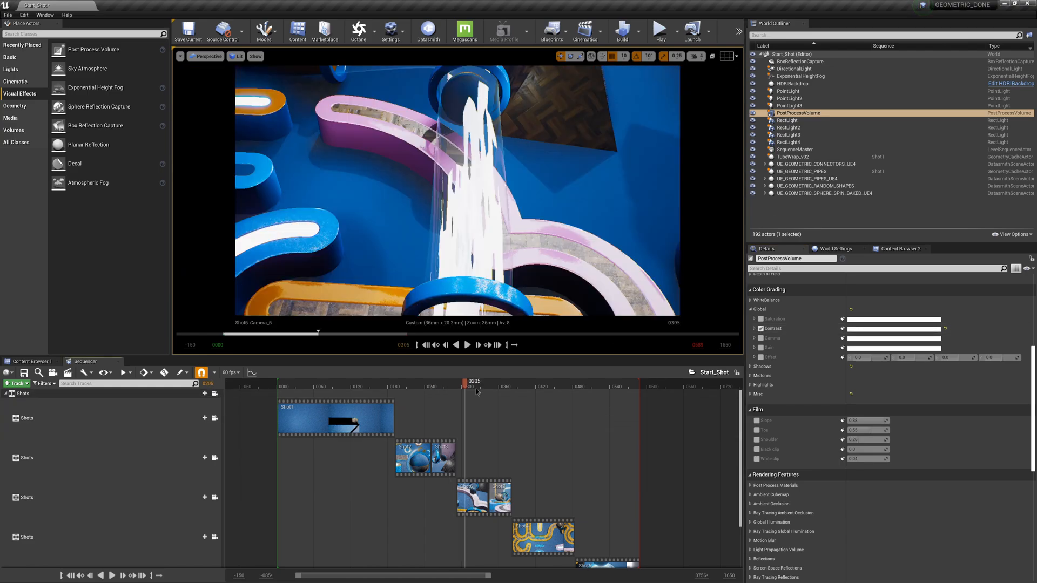
left_click_drag(472, 387, 527, 386)
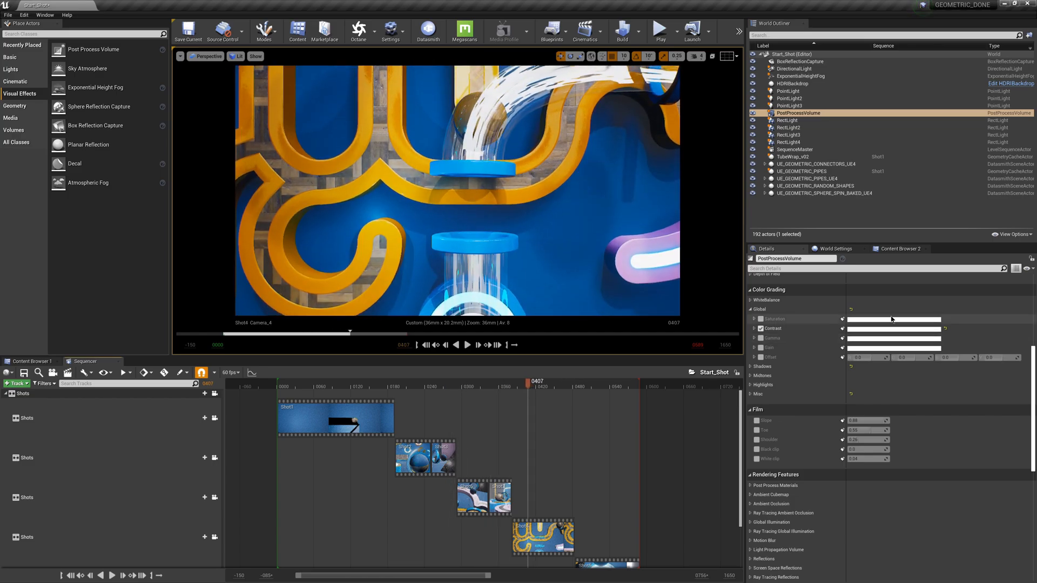
Step: Try Global Contrast values of 1.3 and 1.19 on the color wheel, and undo the changes
left_click(755, 328)
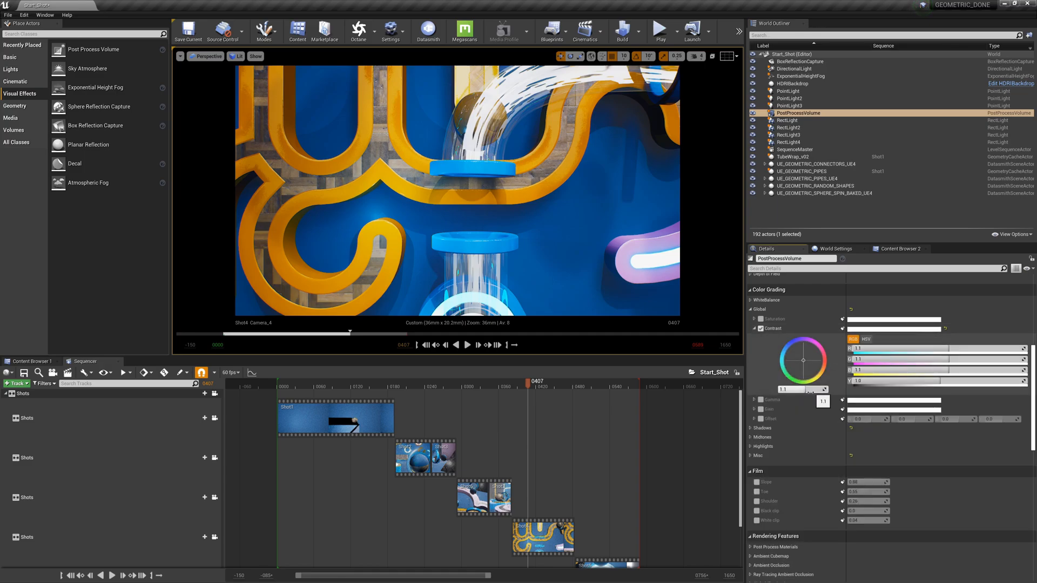
mouse_move(806, 389)
left_mouse_down()
mouse_move(815, 389)
mouse_move(783, 389)
mouse_move(806, 389)
left_mouse_up()
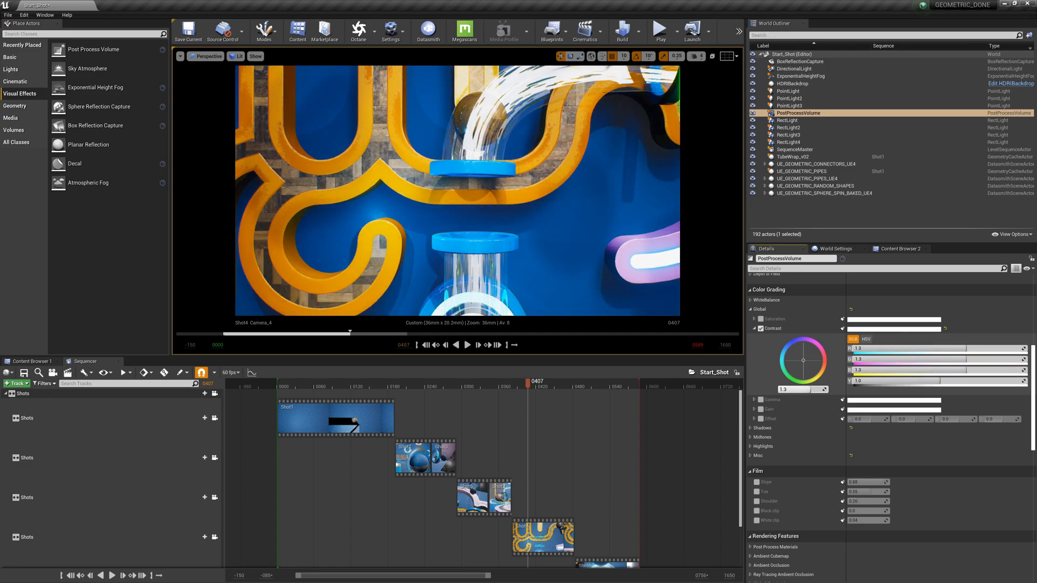
mouse_move(809, 389)
left_mouse_down()
mouse_move(800, 390)
mouse_move(809, 390)
left_mouse_up()
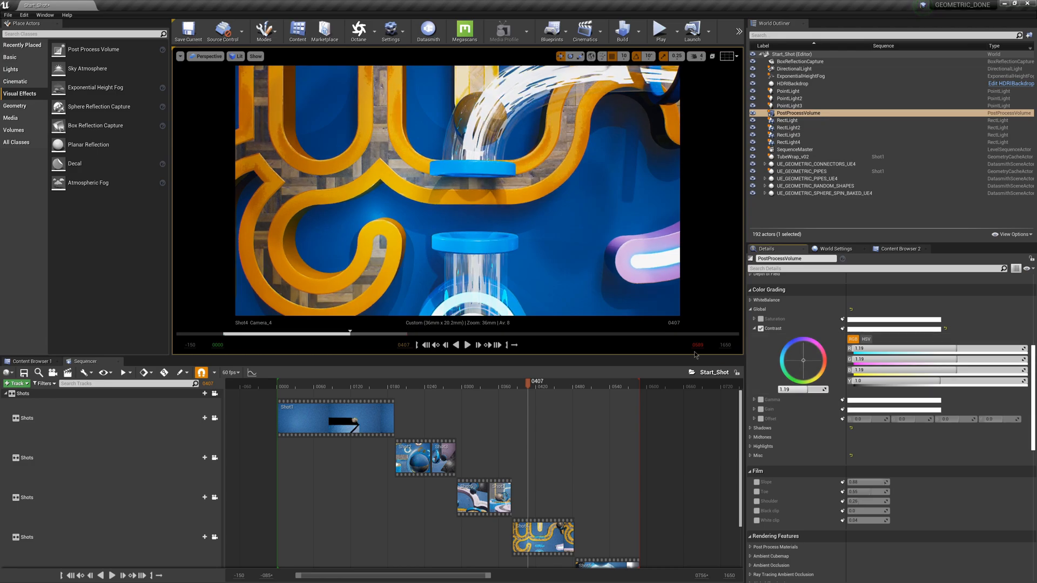
key("ctrl+z")
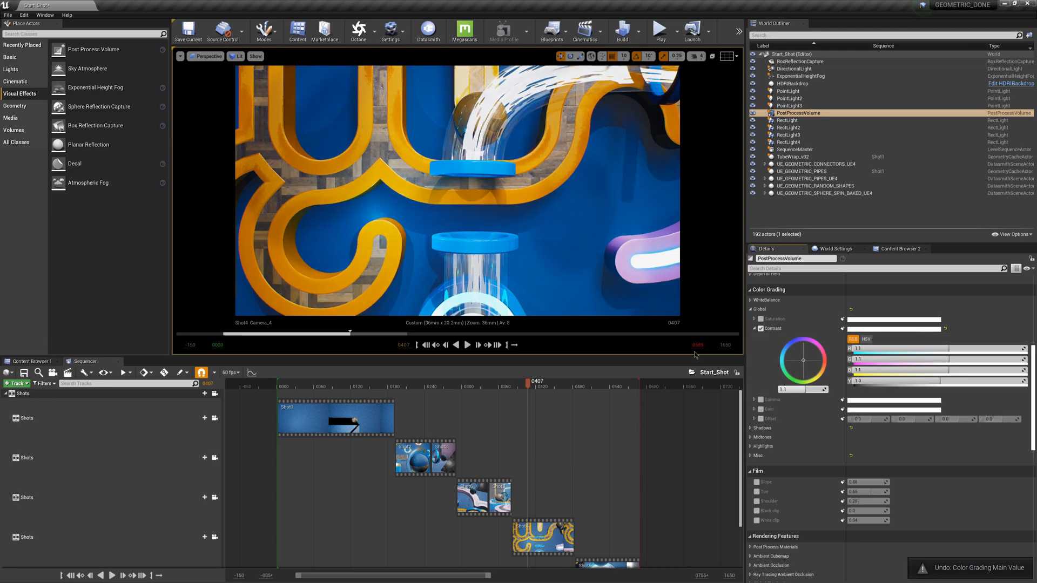
Step: Expand the Shadows color grading settings and examine the overridden Gain
left_click(751, 428)
scroll(756, 428, "down", 2)
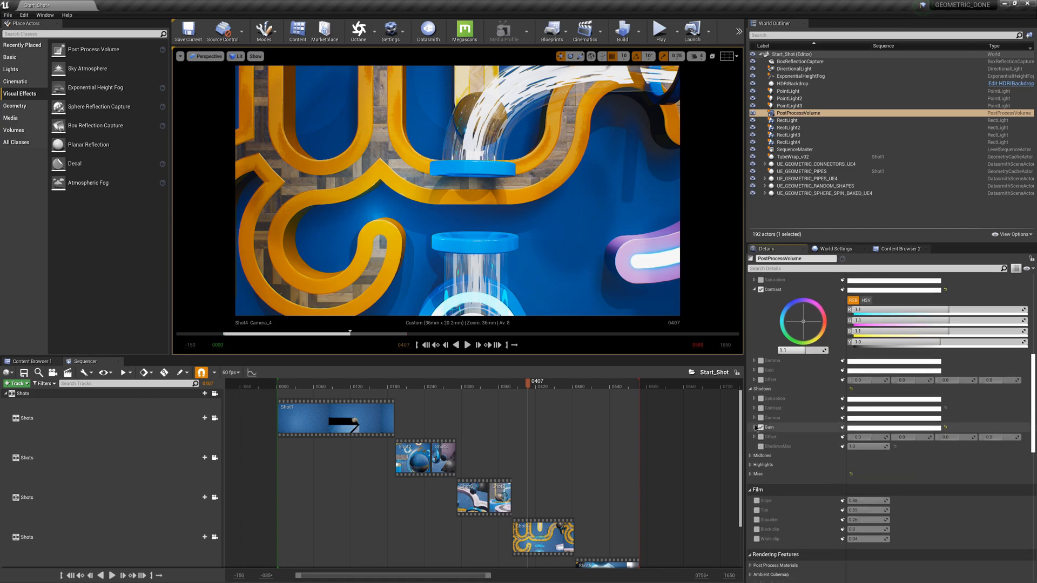
scroll(755, 473, "down", 1)
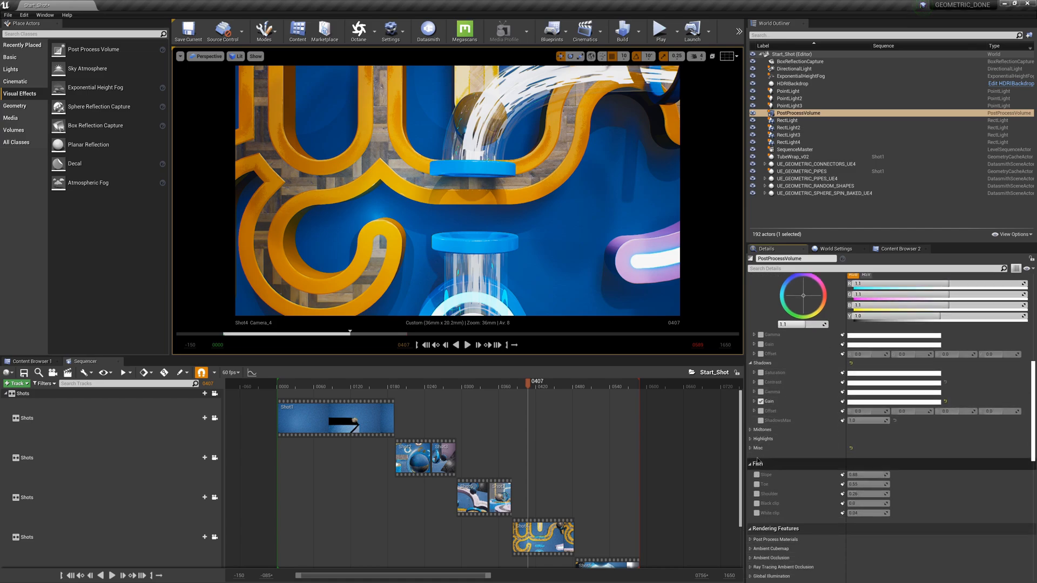
Step: Expand the Misc color grading settings and toggle the Color Grading LUT override off and on to compare the look
left_click(754, 453)
scroll(784, 427, "down", 4)
scroll(786, 427, "down", 3)
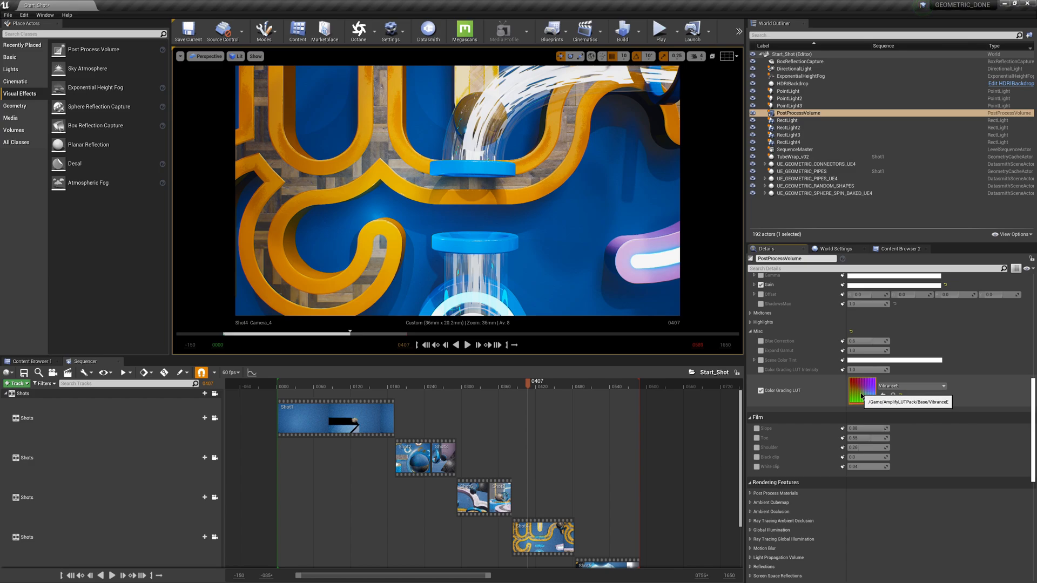
left_click(761, 391)
left_click(761, 391)
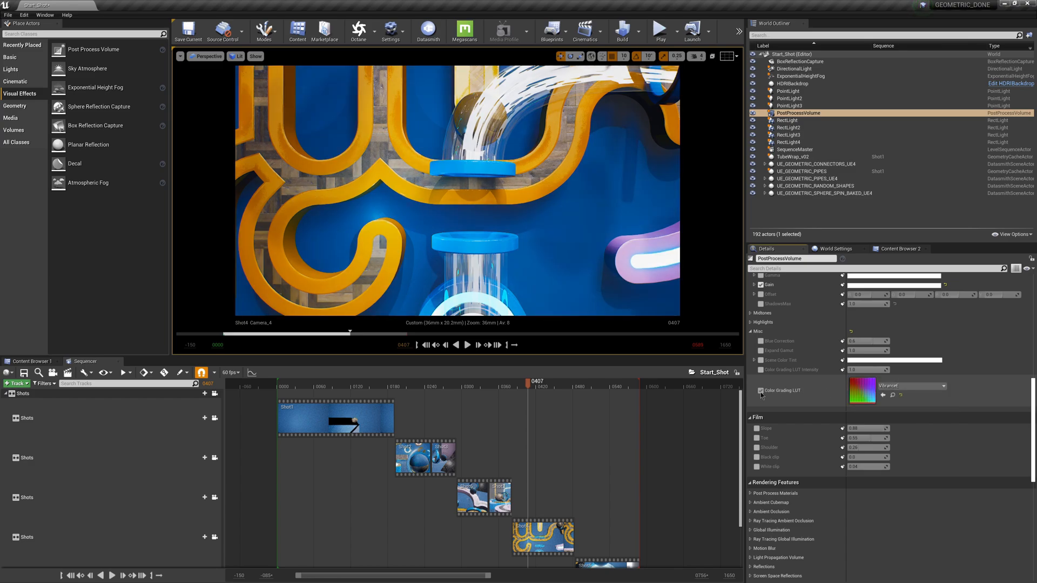
left_click(761, 392)
left_click(761, 392)
Step: Expand Ambient Occlusion under Rendering Features and examine its Intensity and Radius
scroll(868, 373, "down", 5)
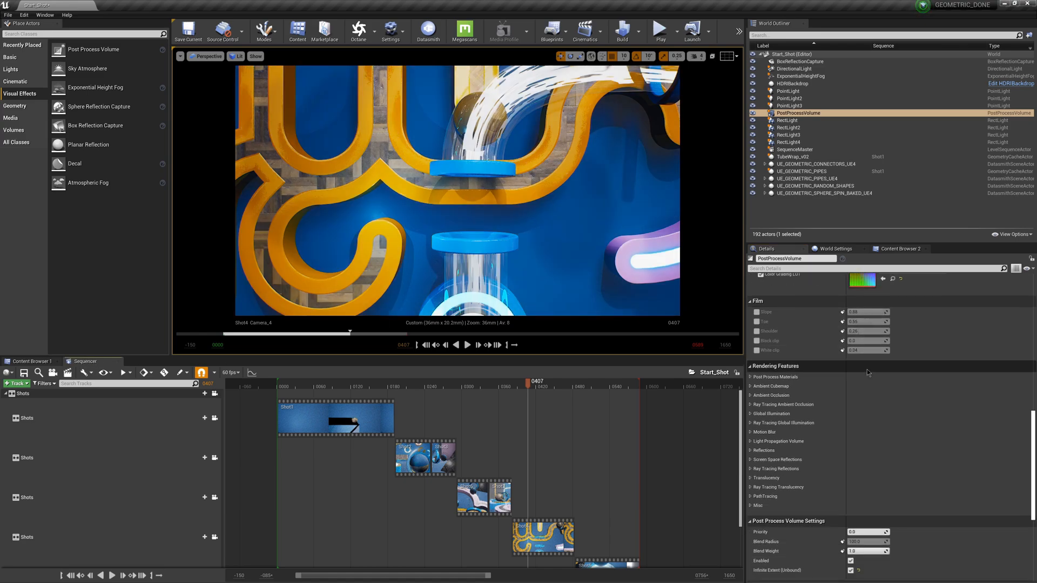
scroll(868, 373, "down", 3)
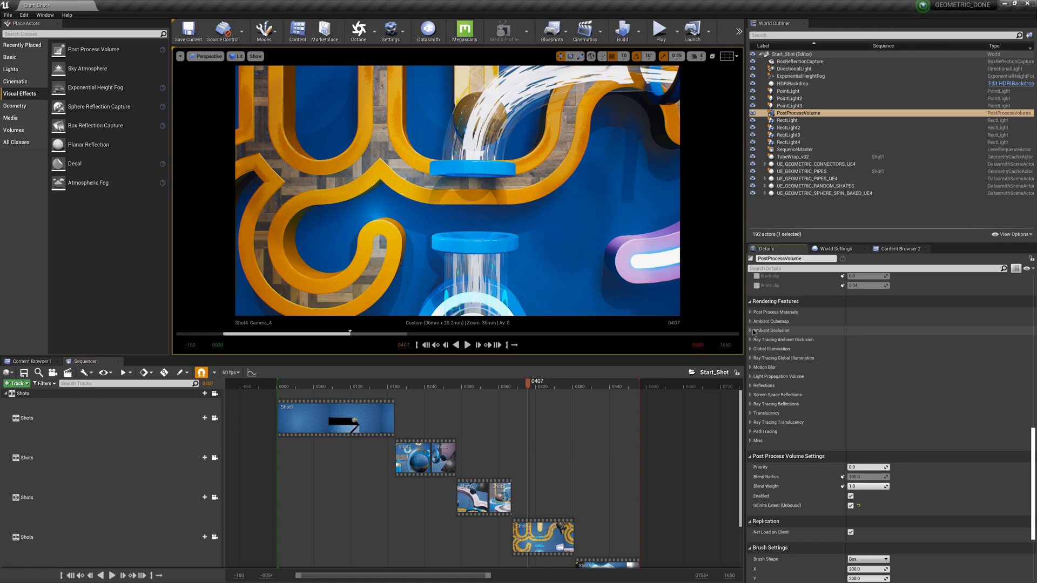
left_click(754, 331)
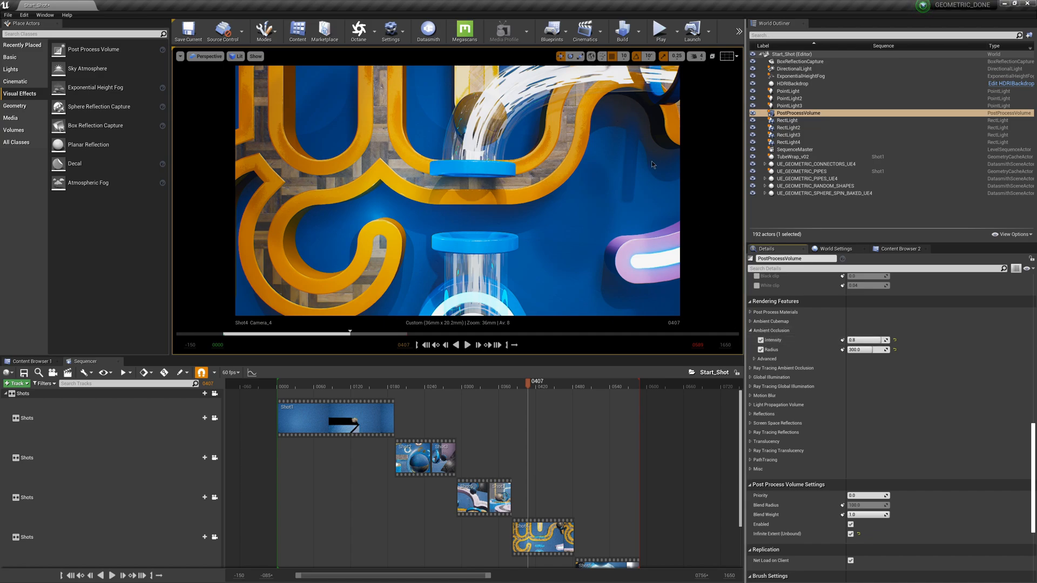
scroll(840, 390, "down", 2)
scroll(840, 390, "down", 1)
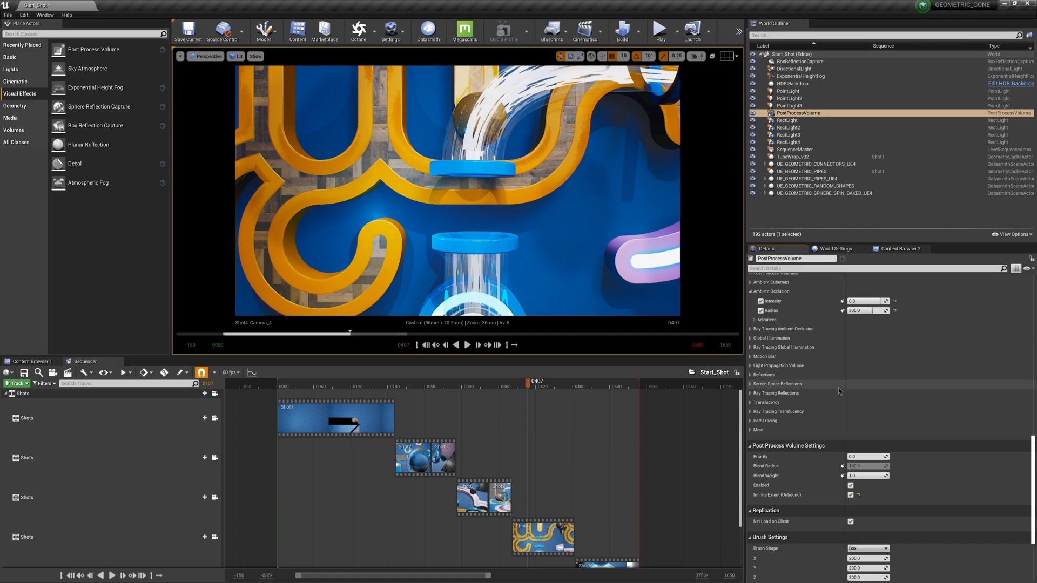
Step: Expand the Ray Tracing Translucency settings and scrub Start_Shot to frame 347 to show the glass tube
left_click(751, 413)
scroll(751, 414, "down", 1)
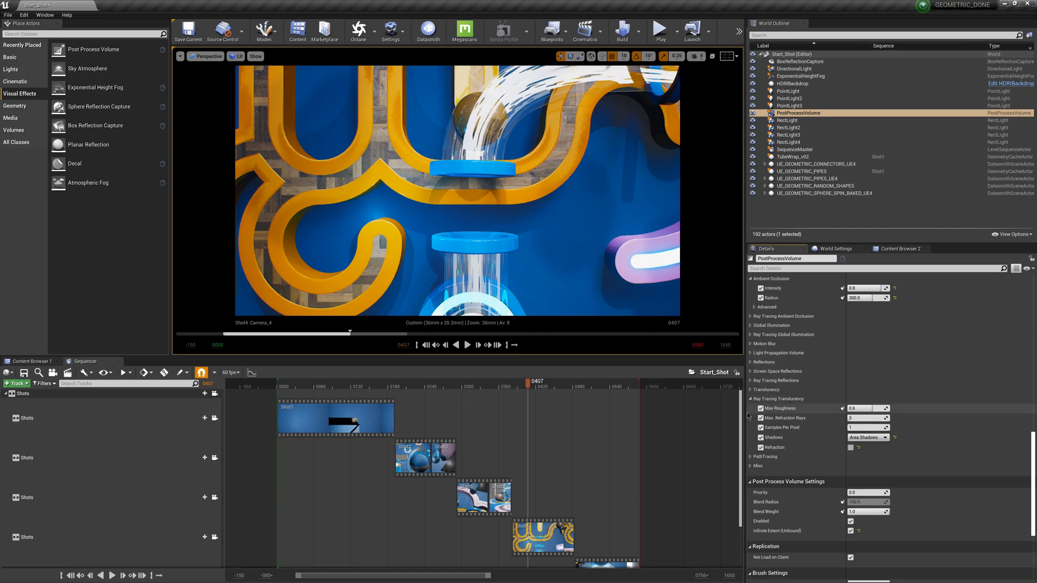
mouse_move(504, 387)
left_mouse_down()
mouse_move(454, 384)
mouse_move(504, 393)
mouse_move(492, 391)
left_mouse_up()
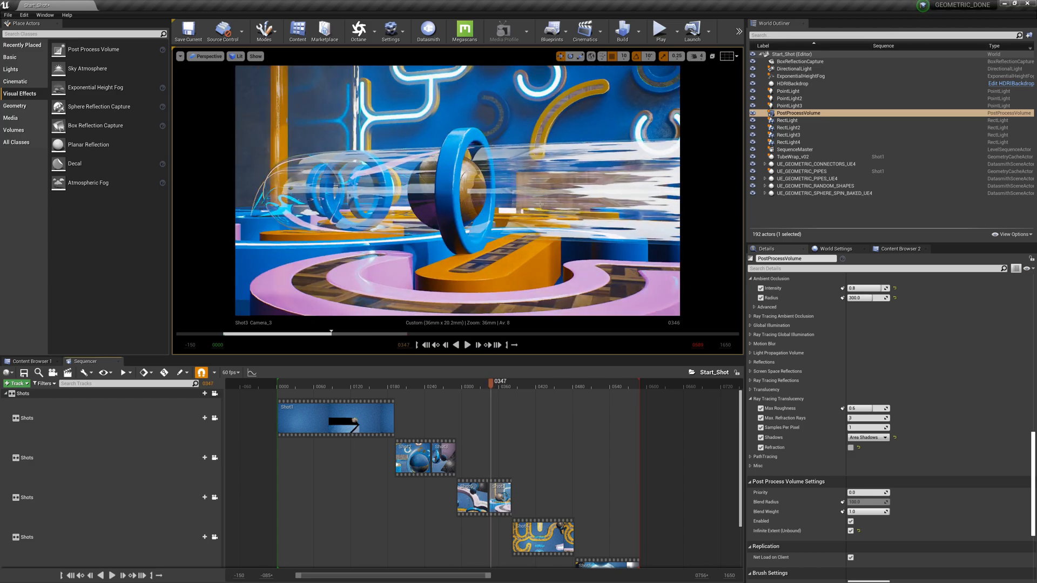
Step: Toggle the Refraction override of Ray Tracing Translucency off and on repeatedly to compare the glass tube's appearance
left_click(761, 447)
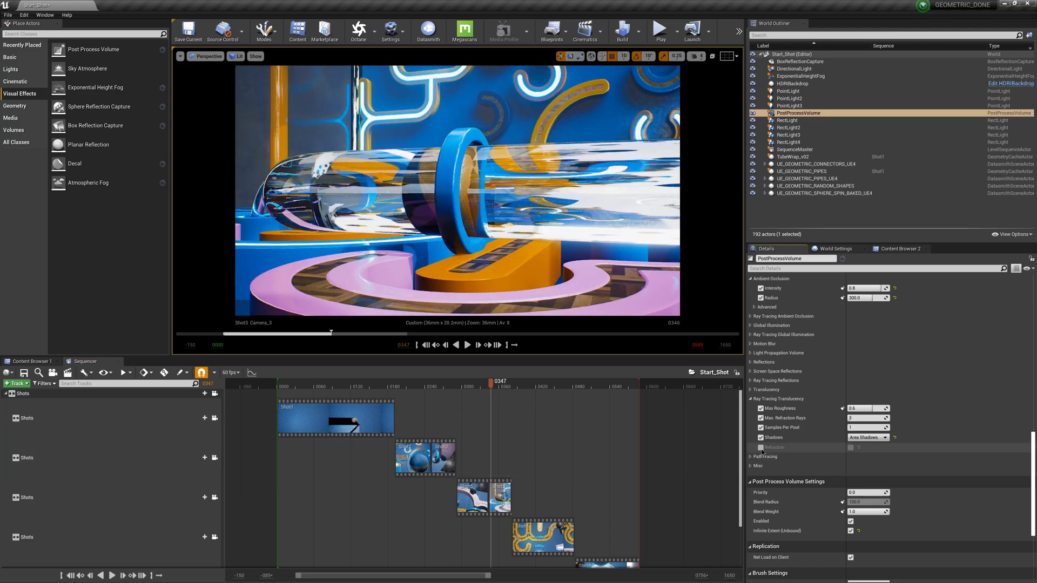
left_click(761, 448)
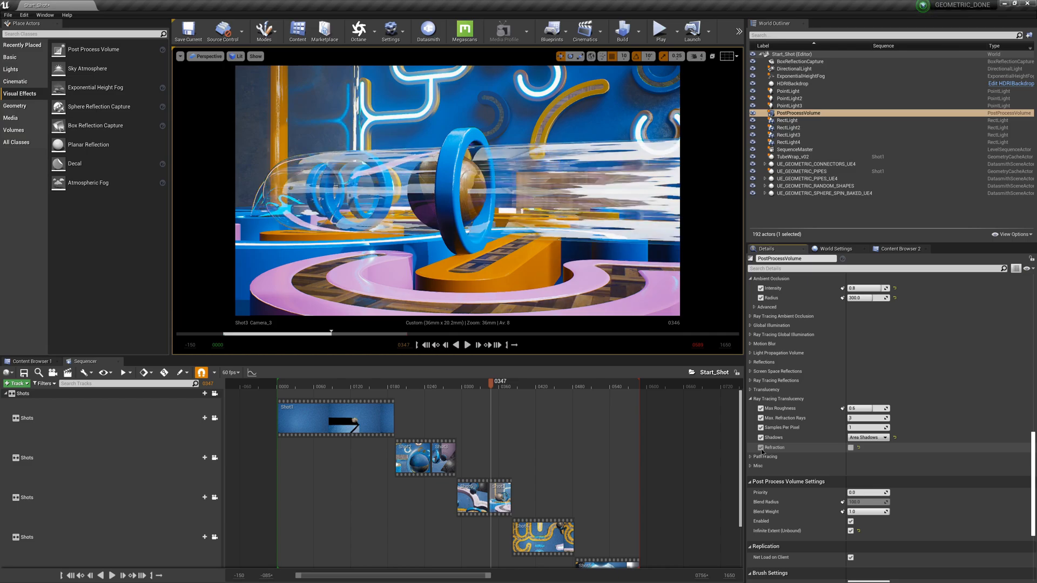
left_click(761, 448)
left_click(761, 448)
left_click(761, 447)
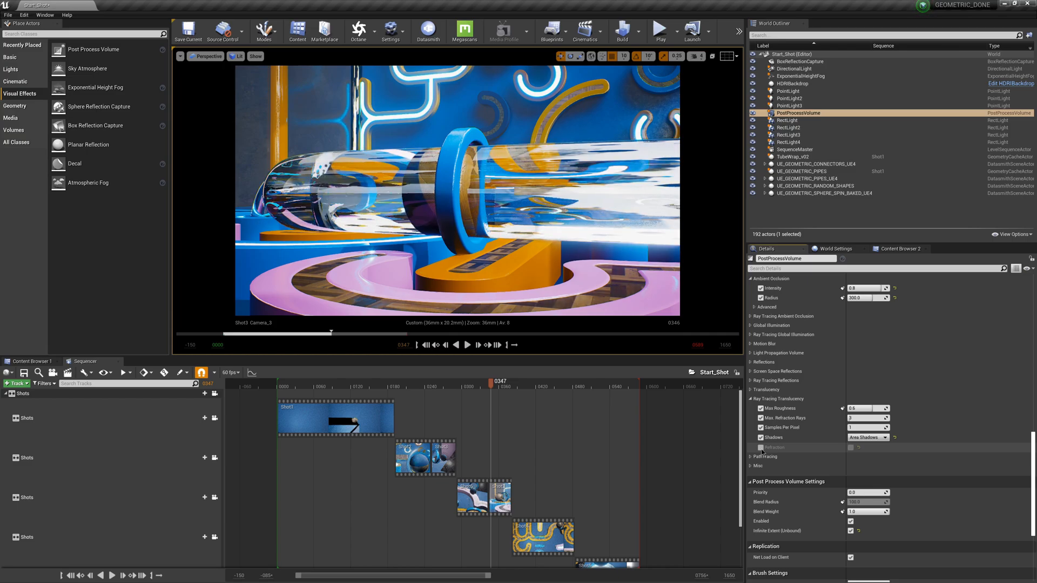
left_click(761, 448)
left_click(761, 447)
left_click(761, 448)
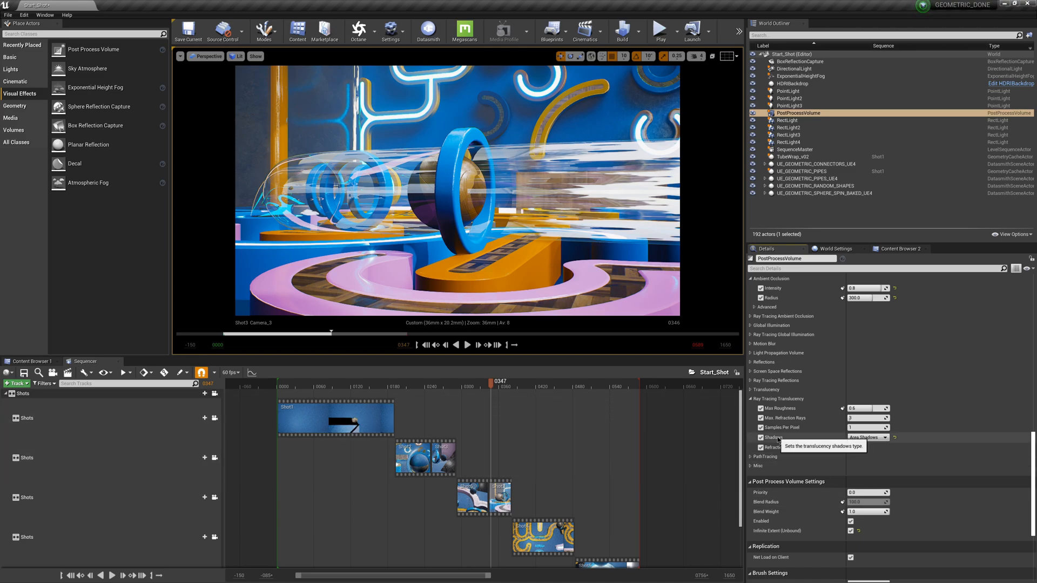
Step: Expand Ray Tracing Reflections and Reflections, and switch the reflection Type between Screen Space and Ray Tracing to compare, ending on Ray Tracing
left_click(750, 380)
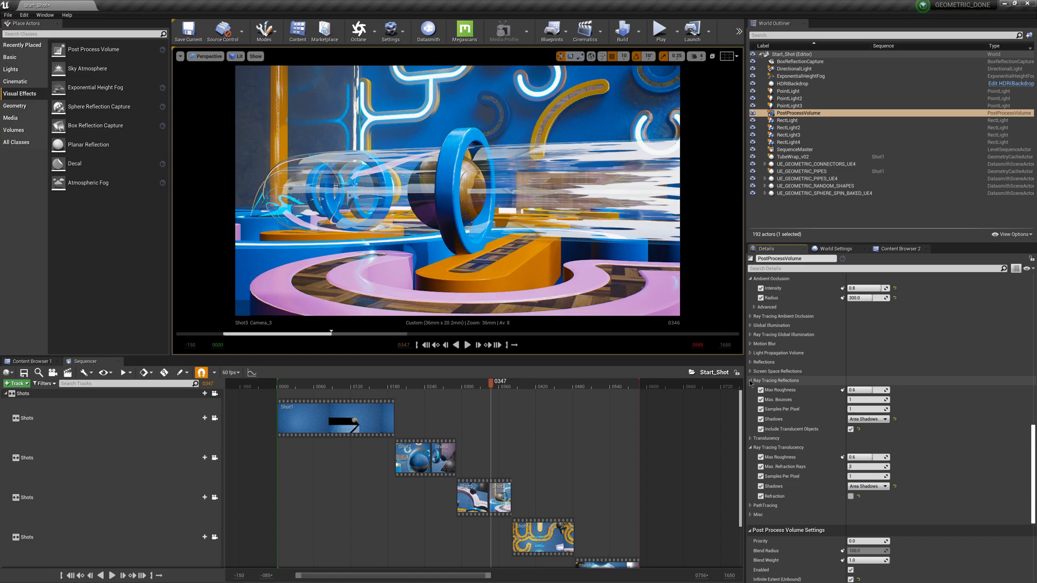
left_click(751, 363)
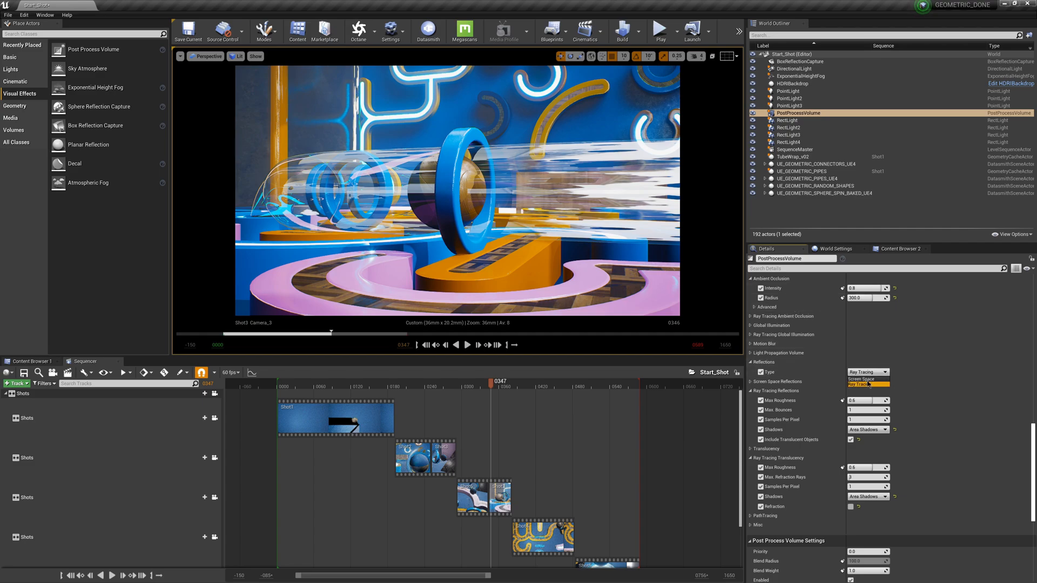
left_click(868, 378)
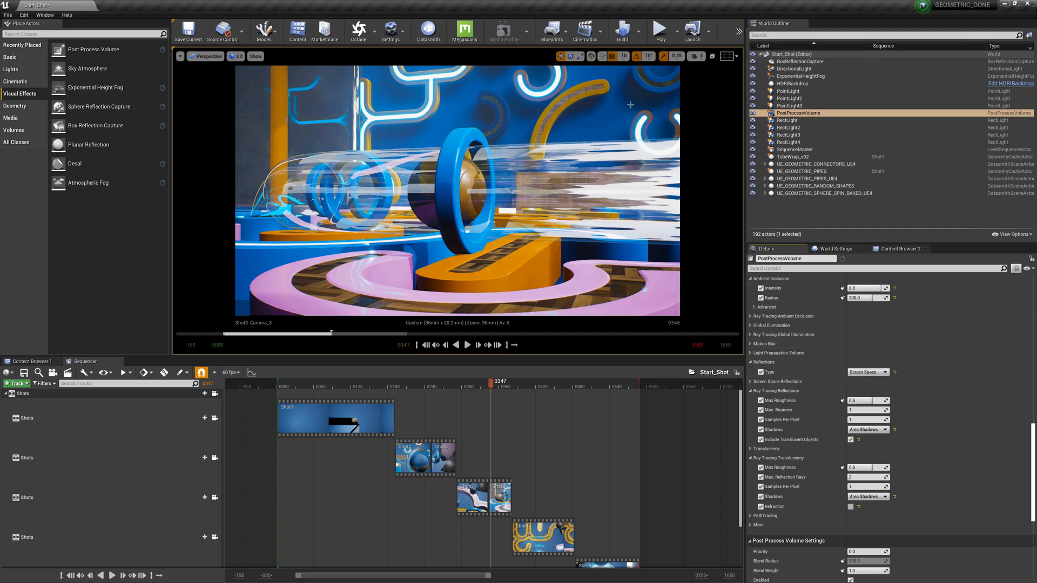
left_click(866, 372)
left_click(862, 387)
left_click(861, 379)
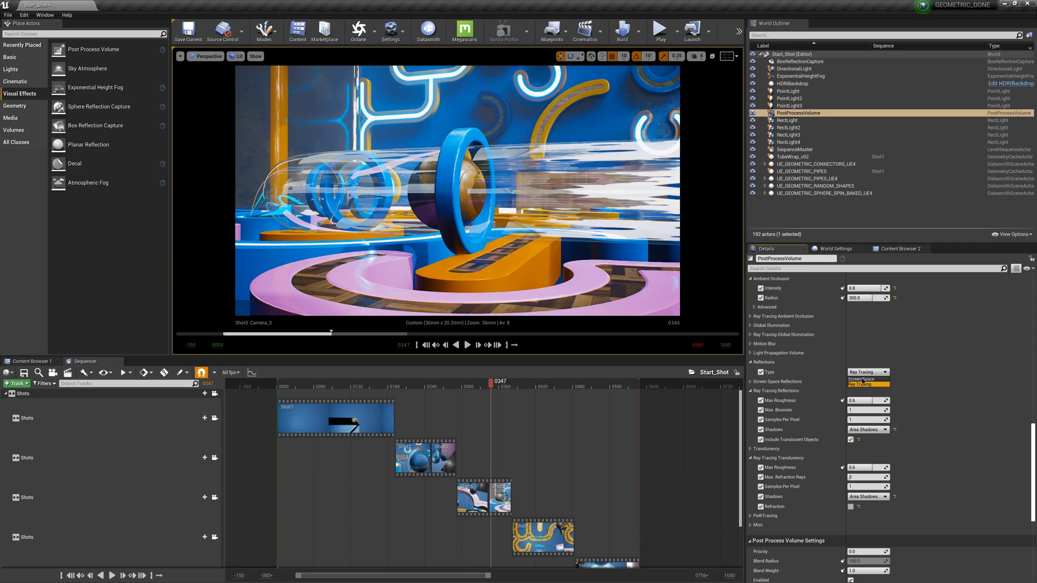
left_click(862, 385)
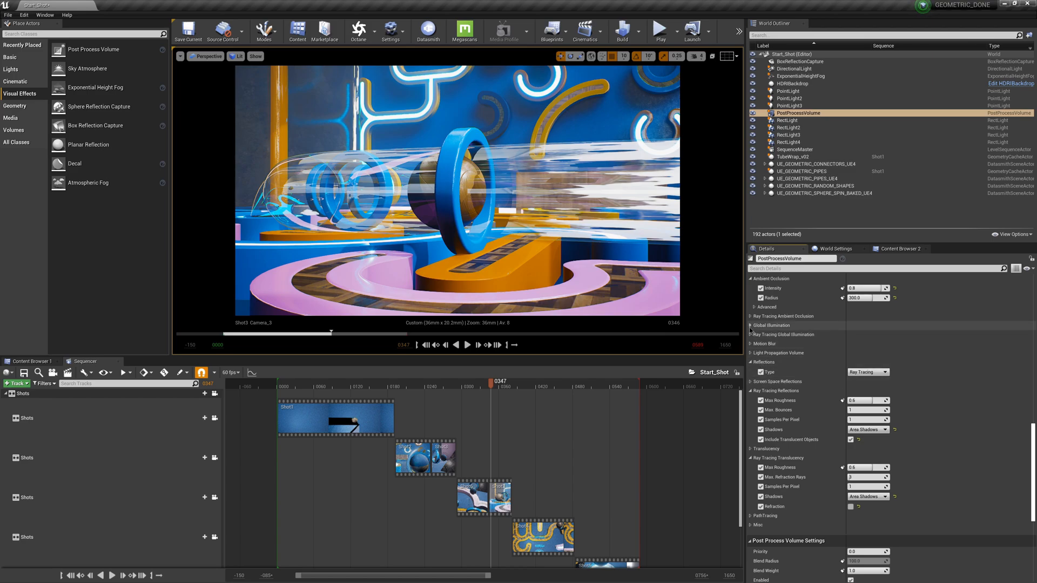
Step: Open the Rendering section of the project settings and search the settings for "global"
left_click(24, 15)
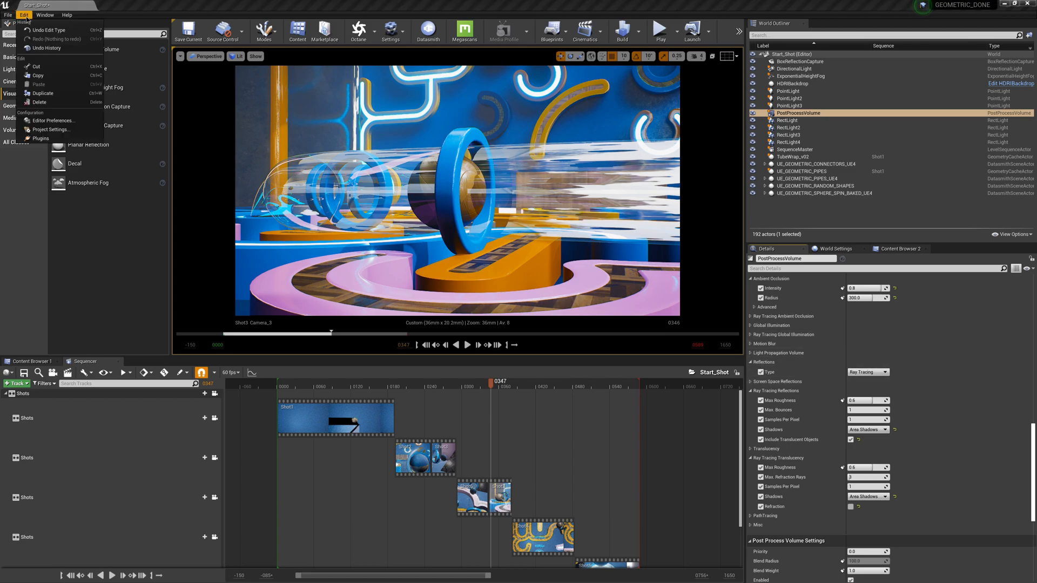
left_click(52, 129)
scroll(363, 296, "down", 3)
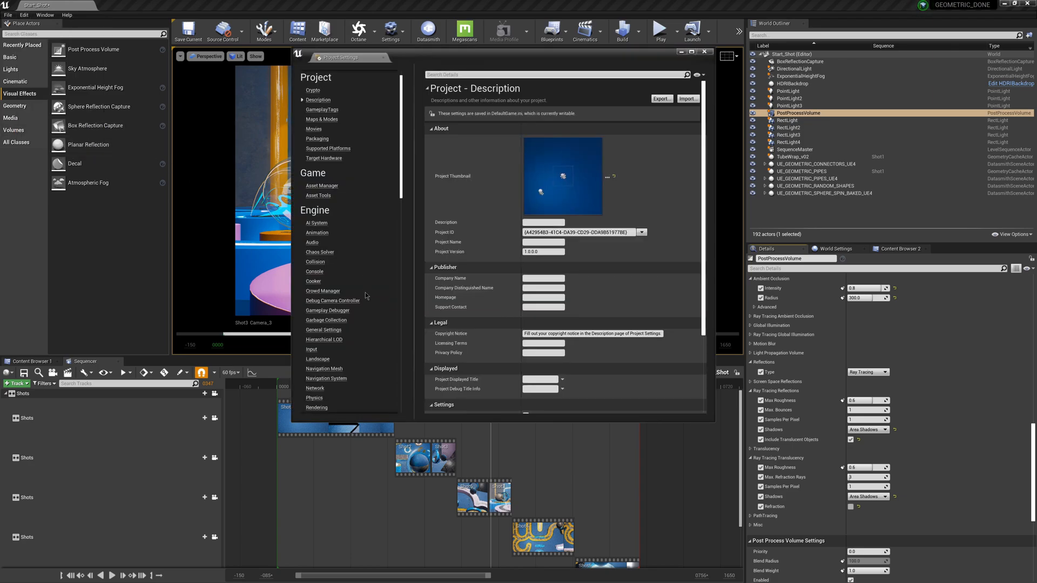
left_click(317, 343)
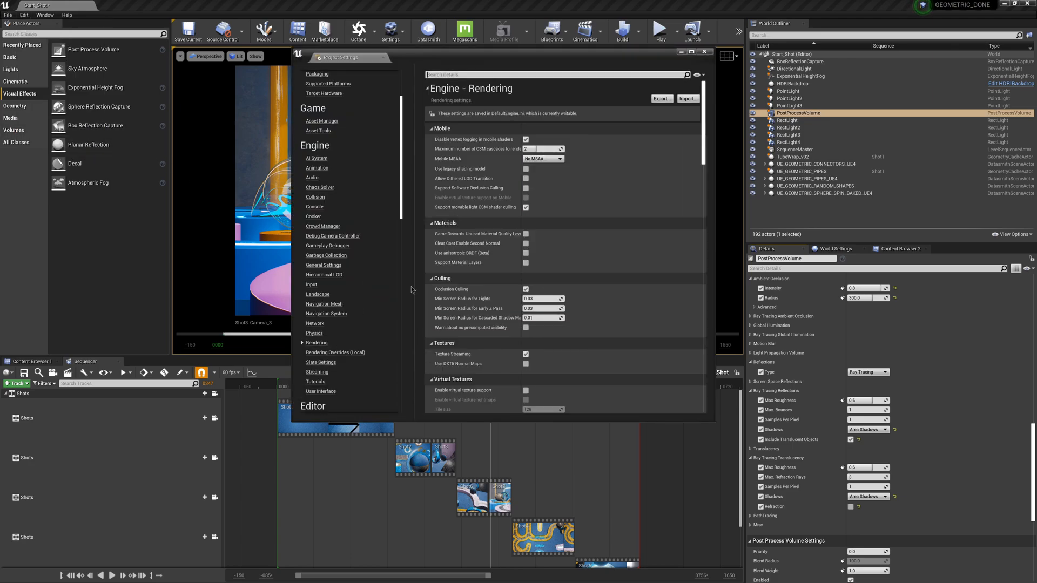
left_click(485, 75)
type("global")
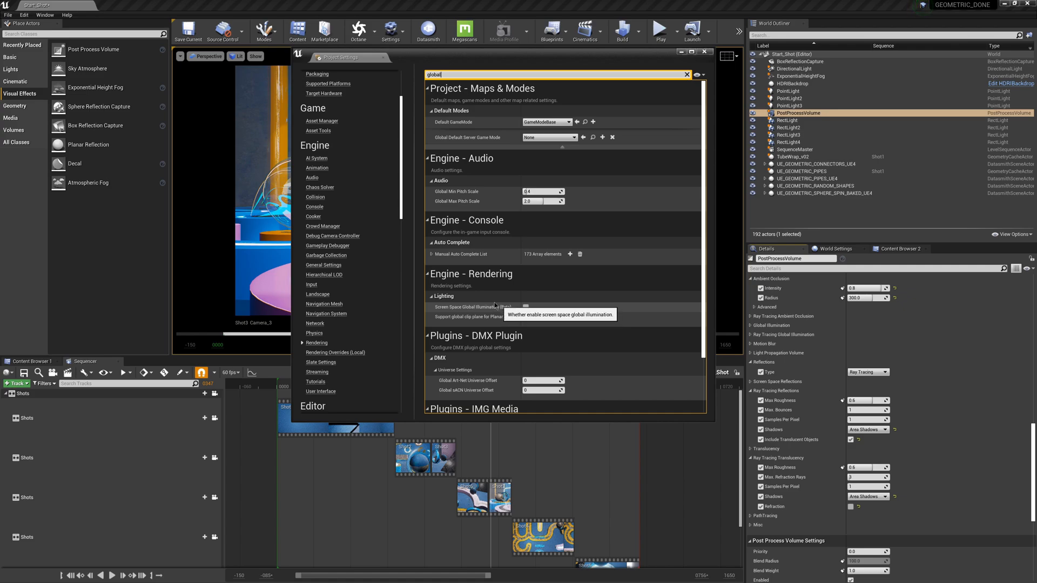
Step: Scrub Start_Shot to frame 409, enable Screen Space Global Illumination (Beta) in the project settings and close them
left_click_drag(486, 52, 858, 89)
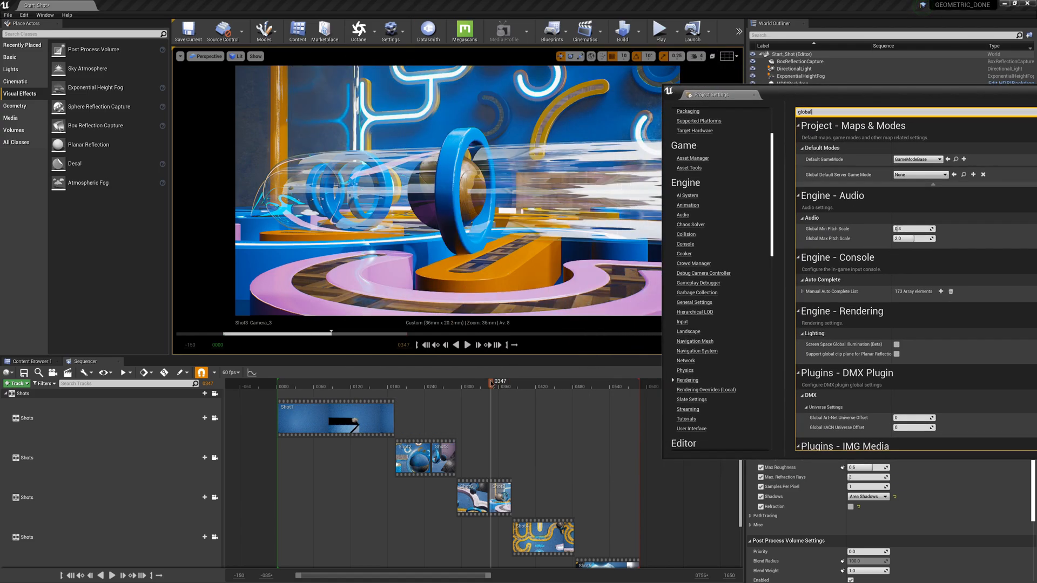
left_click_drag(492, 384, 530, 384)
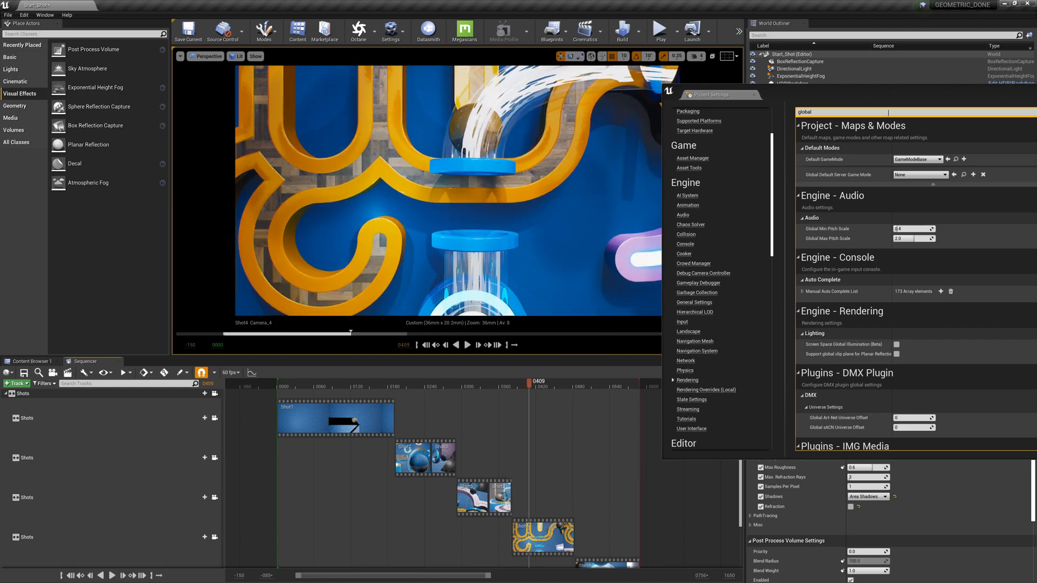
left_click_drag(810, 94, 178, 88)
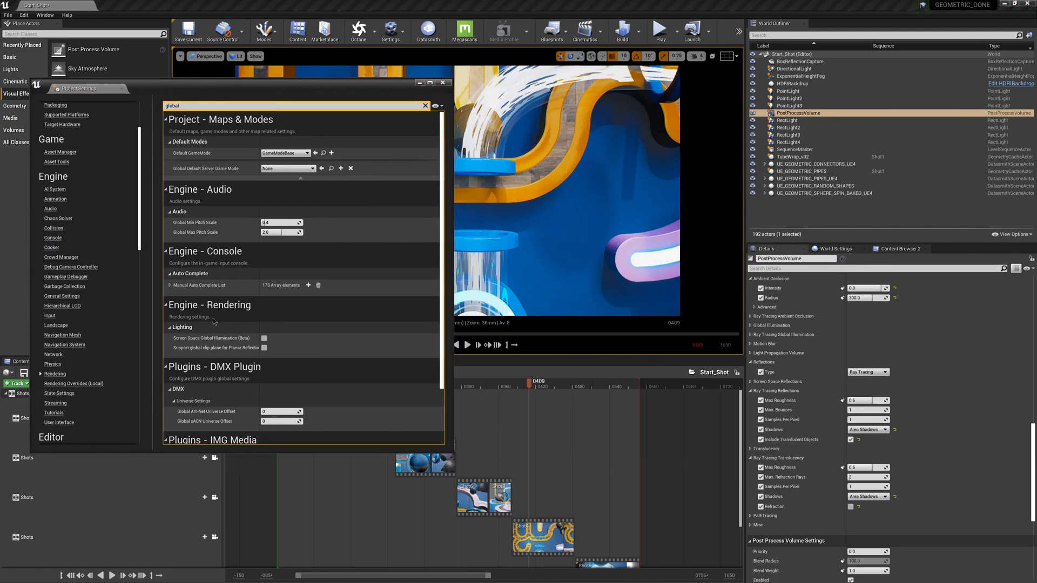
left_click(265, 339)
left_click(443, 83)
Step: Play back the Start_Shot sequence in the viewport
left_click(436, 345)
left_click(467, 345)
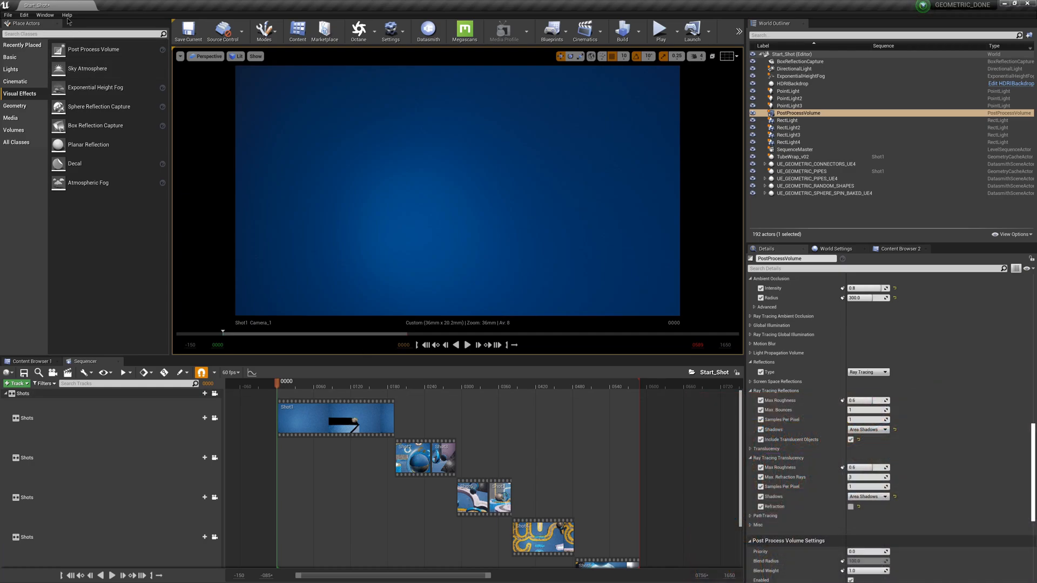
Step: Open the Movie Render Queue and add the Start_Shot level sequence as a render job
left_click(45, 15)
mouse_move(53, 34)
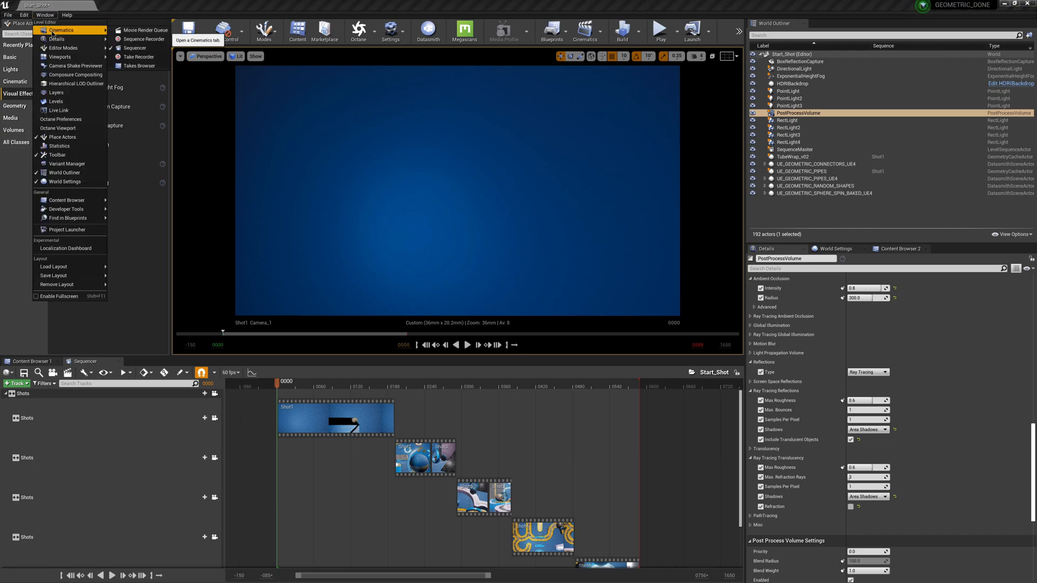
left_click(145, 30)
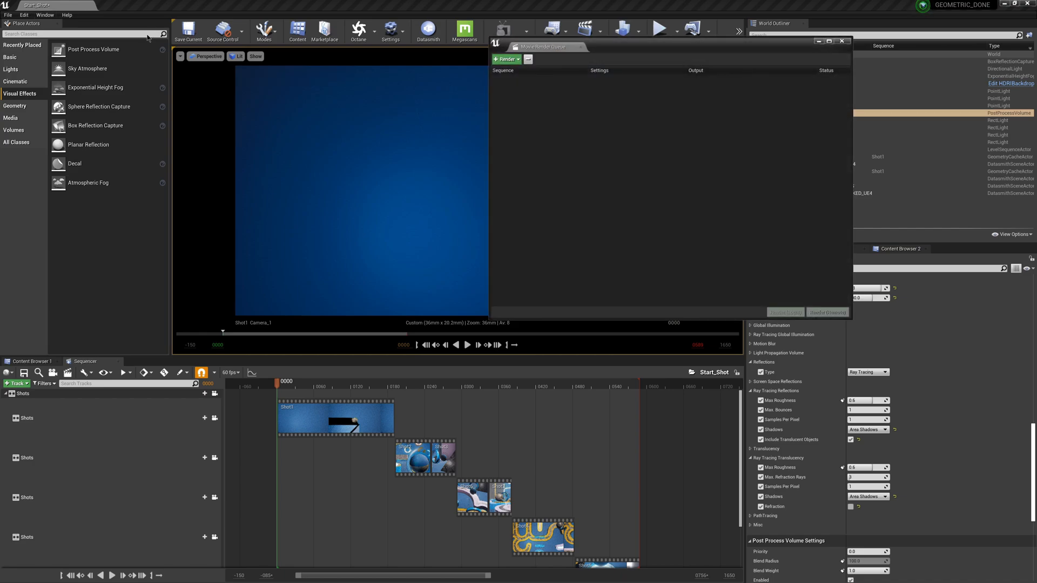
left_click_drag(733, 47, 497, 57)
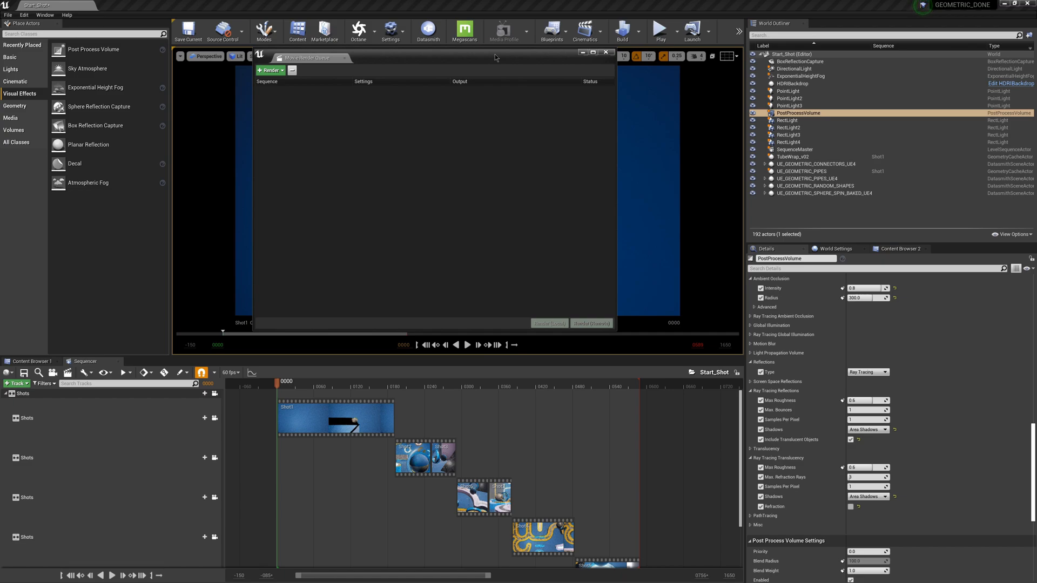
left_click(279, 72)
scroll(308, 108, "down", 2)
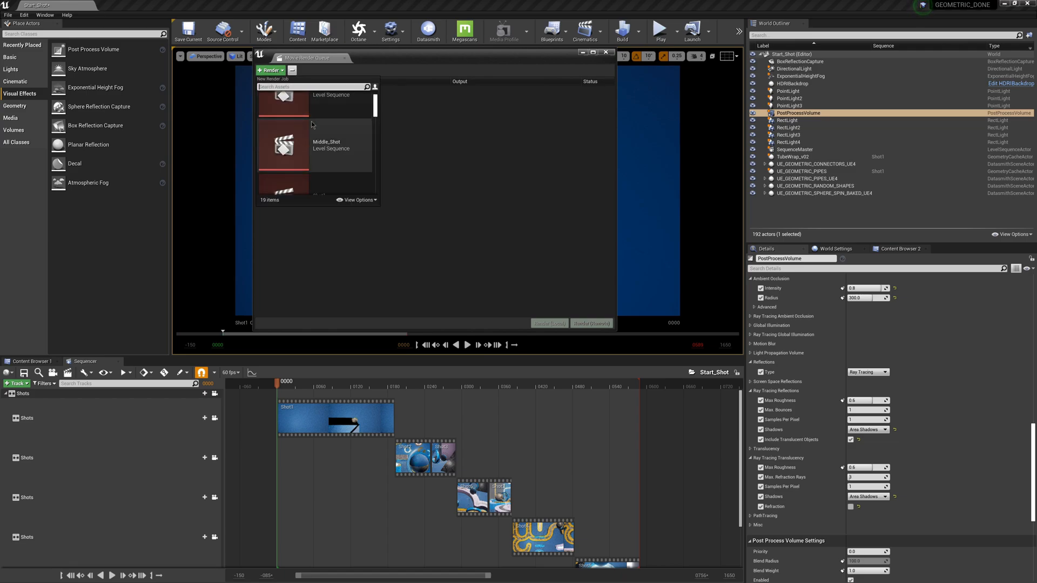
scroll(308, 113, "up", 2)
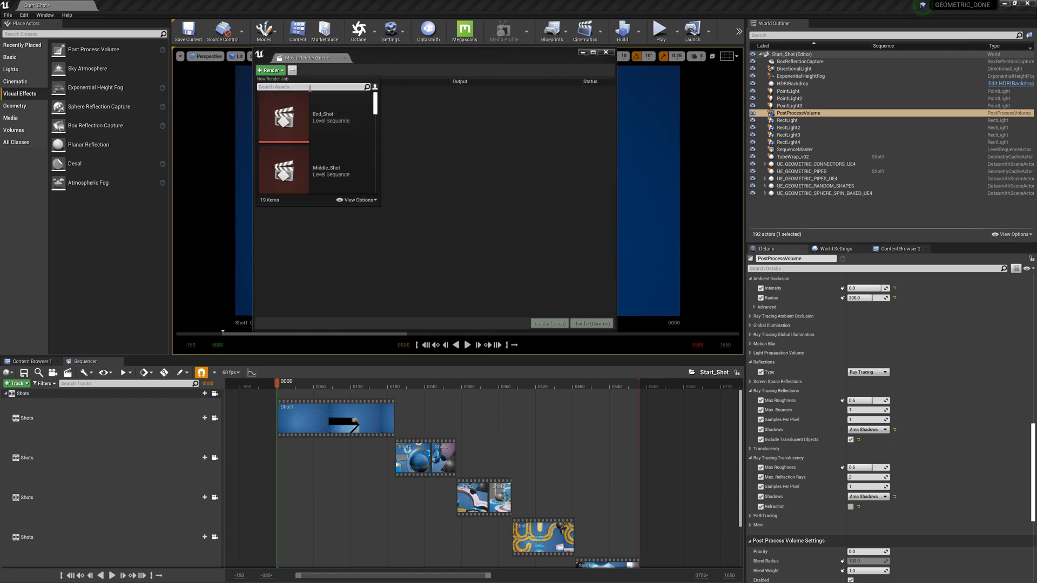
type("start")
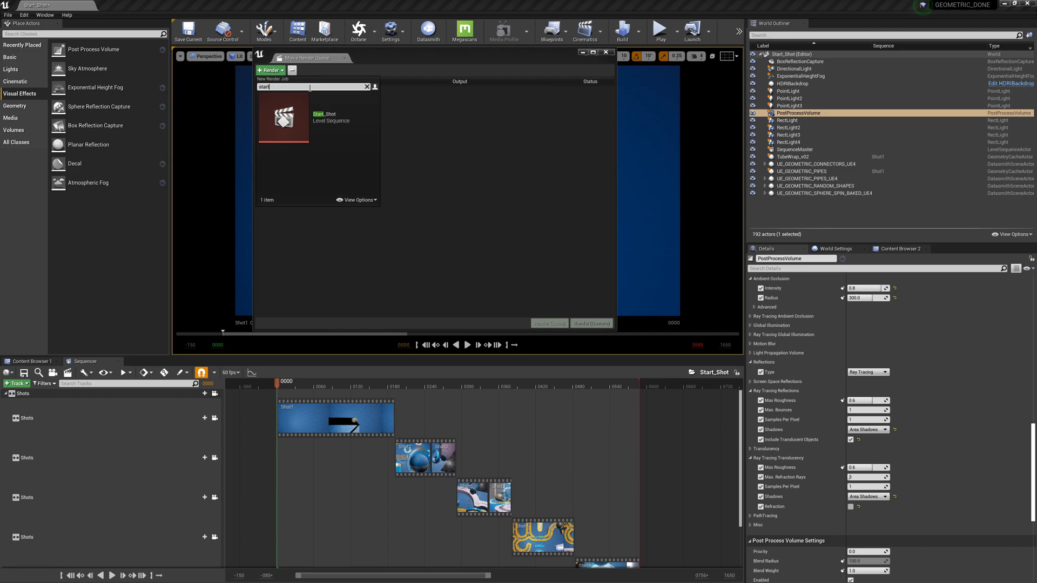
left_click(306, 122)
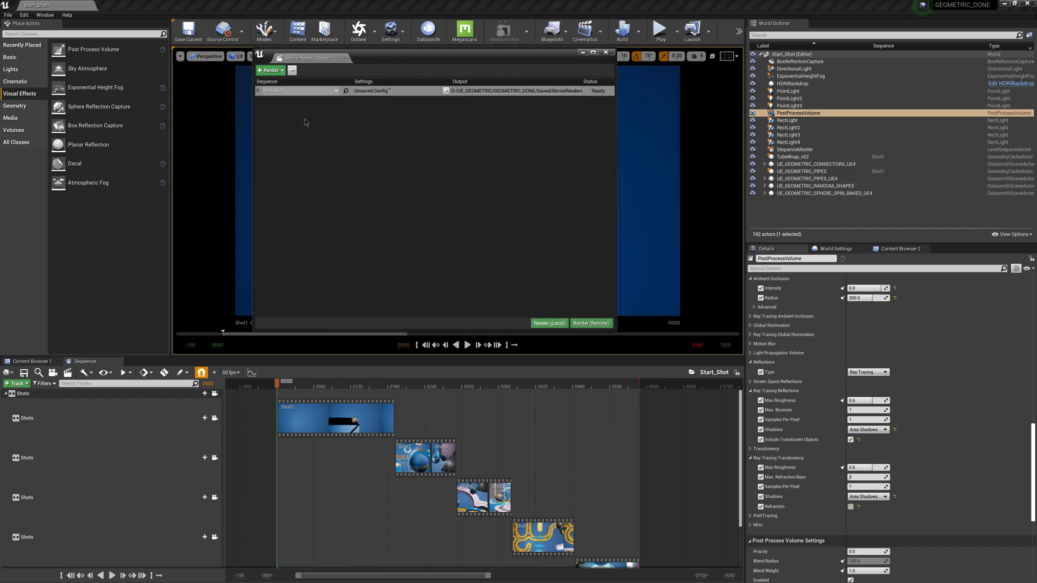
Step: Set the Start_Shot job's output directory to a new folder on the Desktop and start rendering it locally
left_click(370, 91)
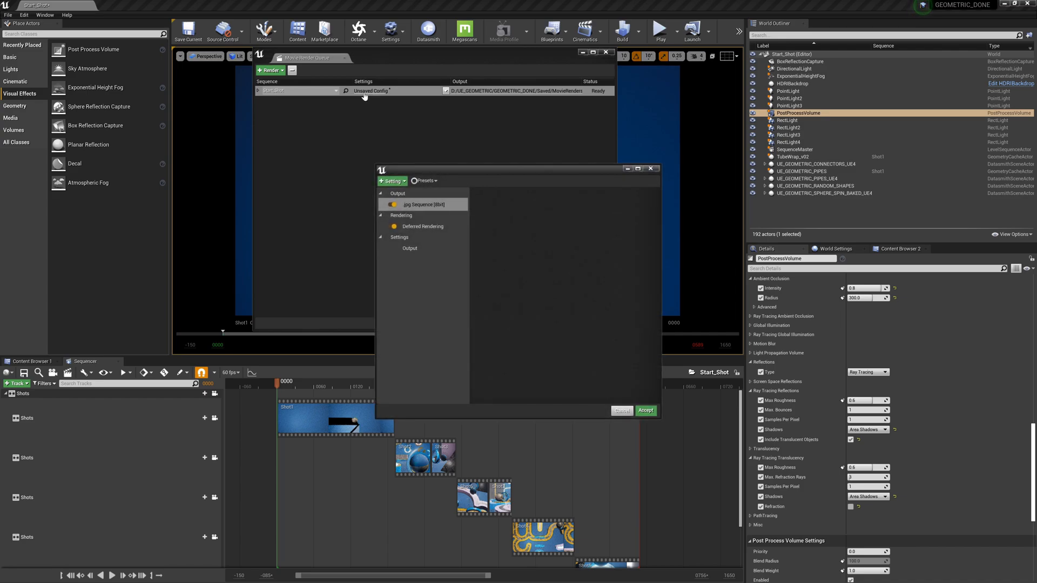
left_click_drag(494, 169, 407, 98)
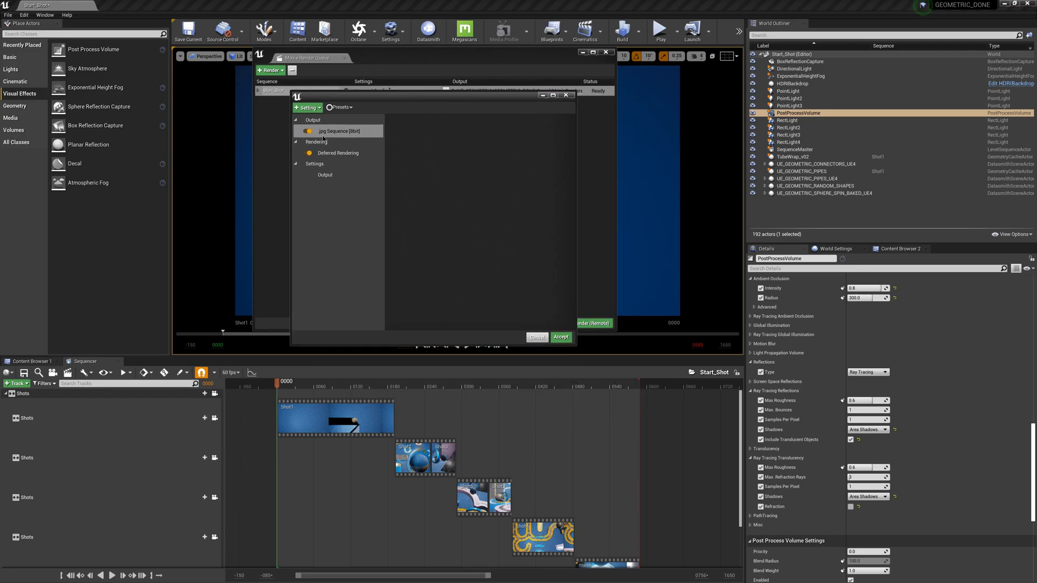
left_click(324, 175)
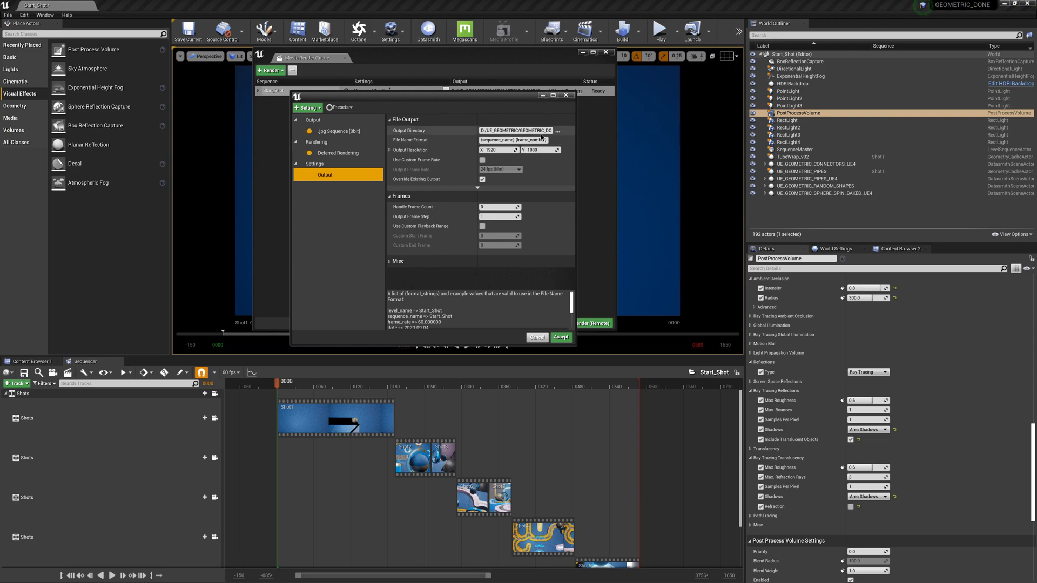
left_click(557, 132)
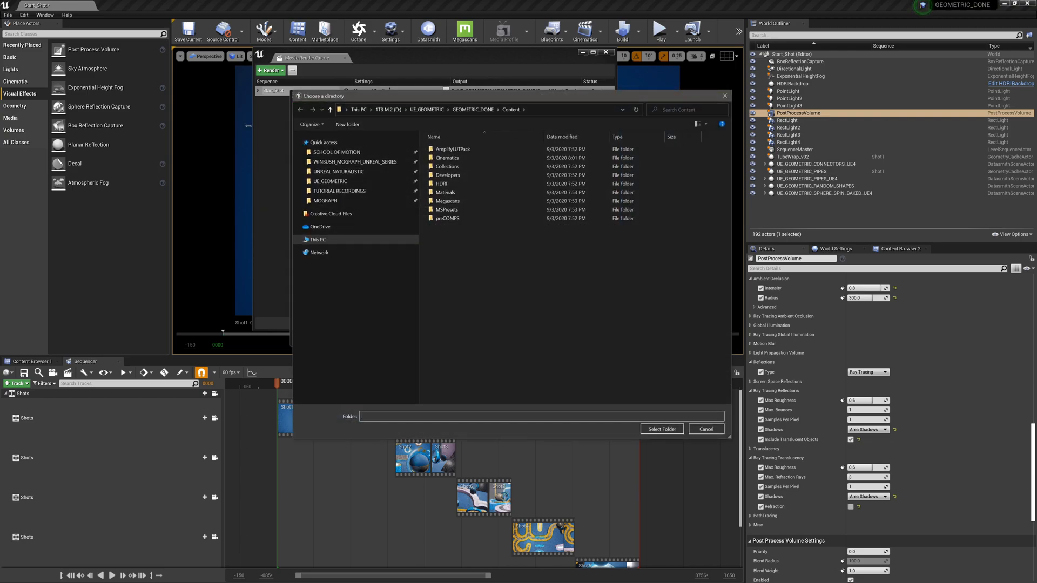
left_click(312, 242)
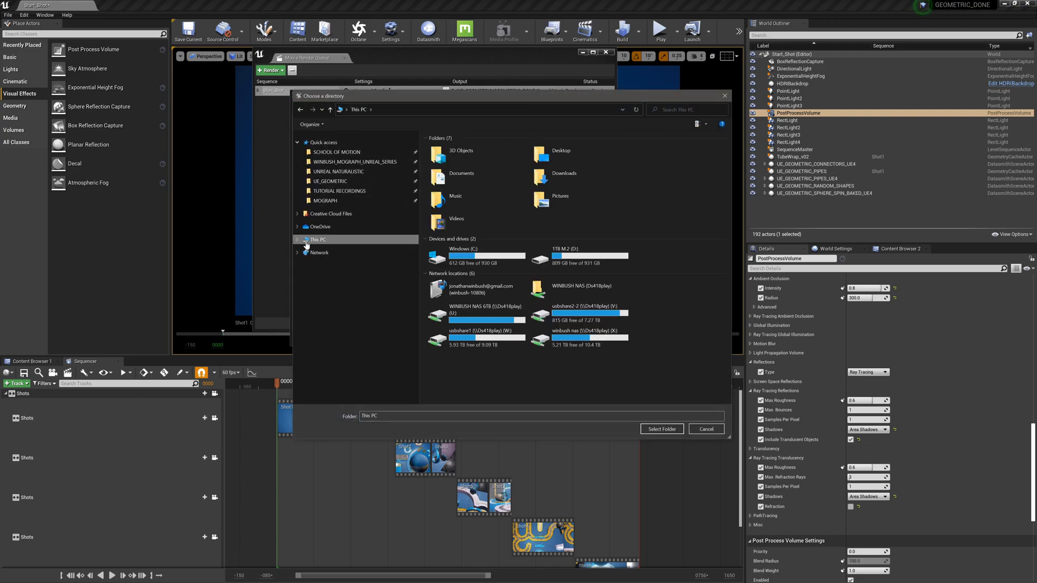
left_click(322, 259)
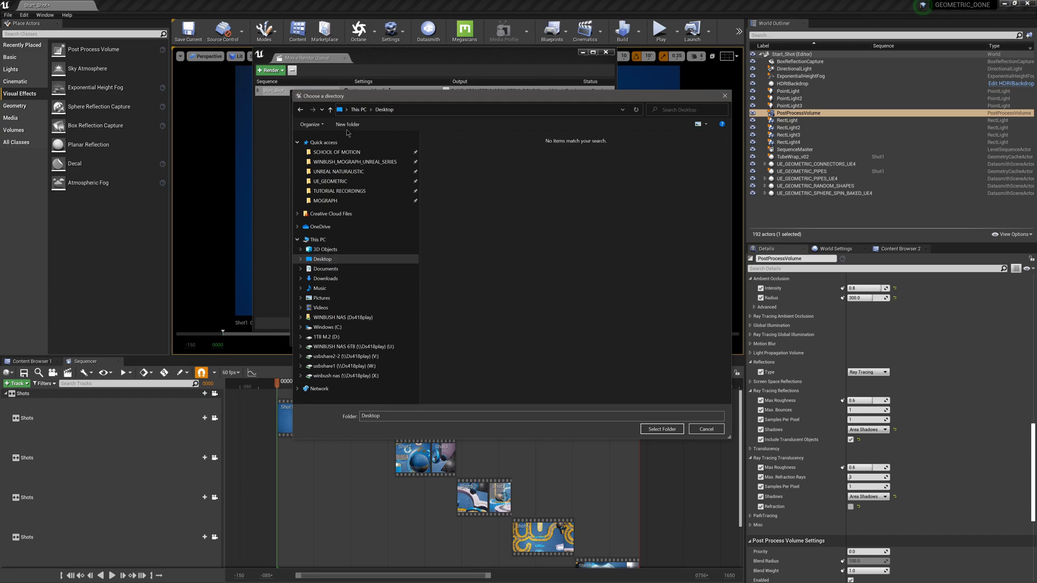
left_click(352, 124)
double_click(443, 158)
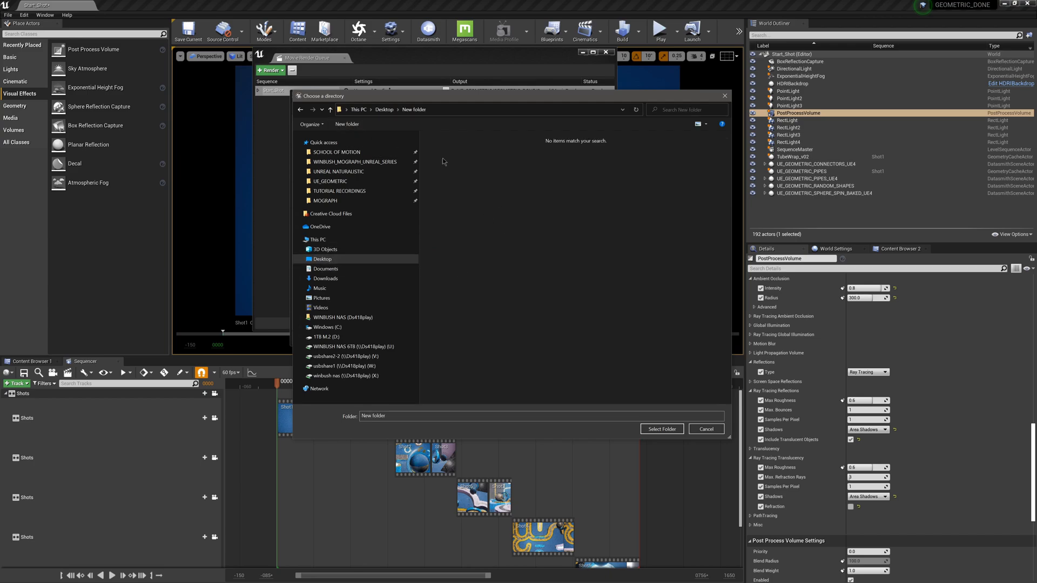
left_click(650, 430)
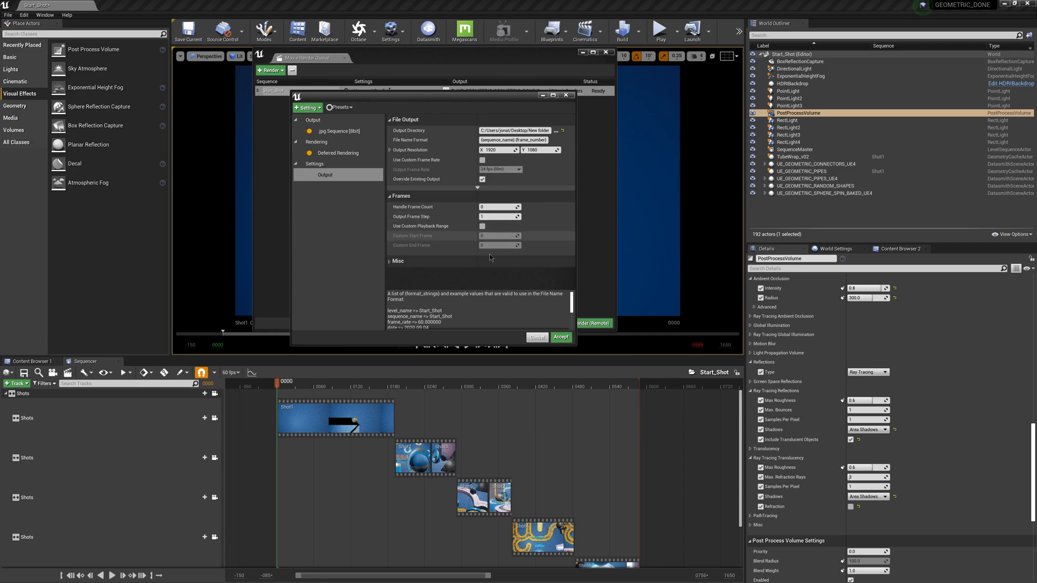
left_click(561, 337)
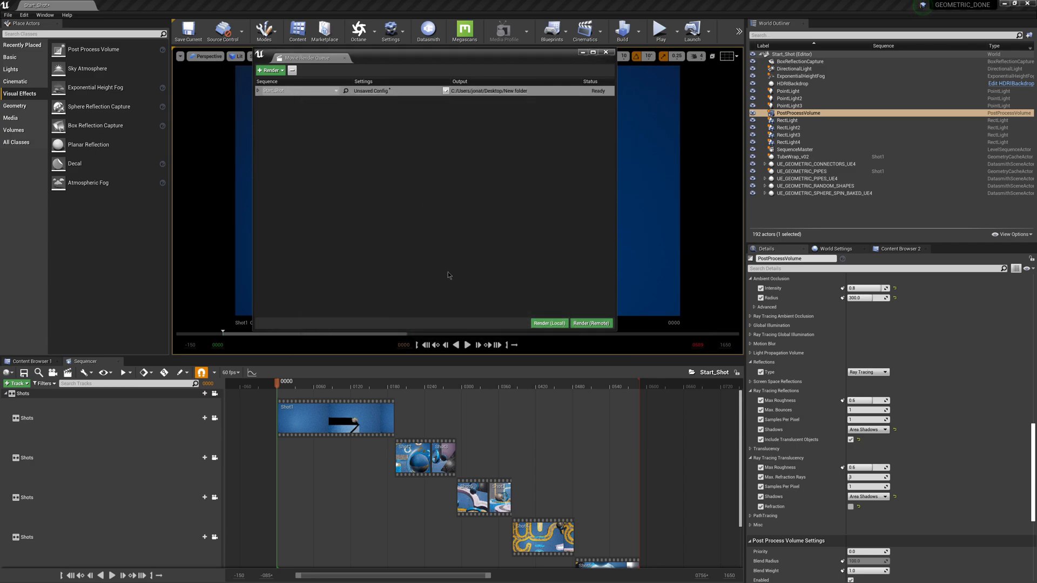
left_click(547, 323)
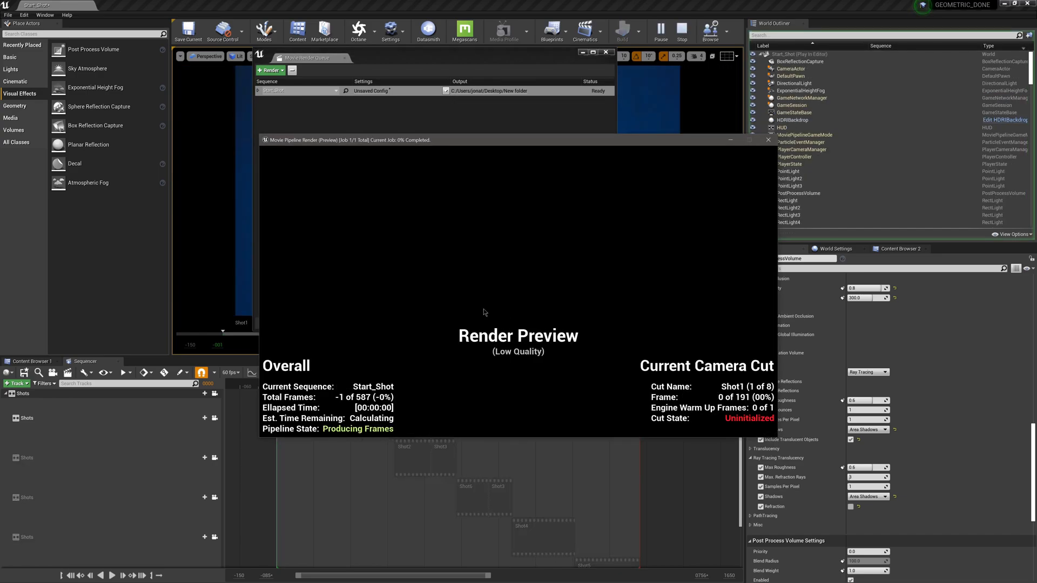